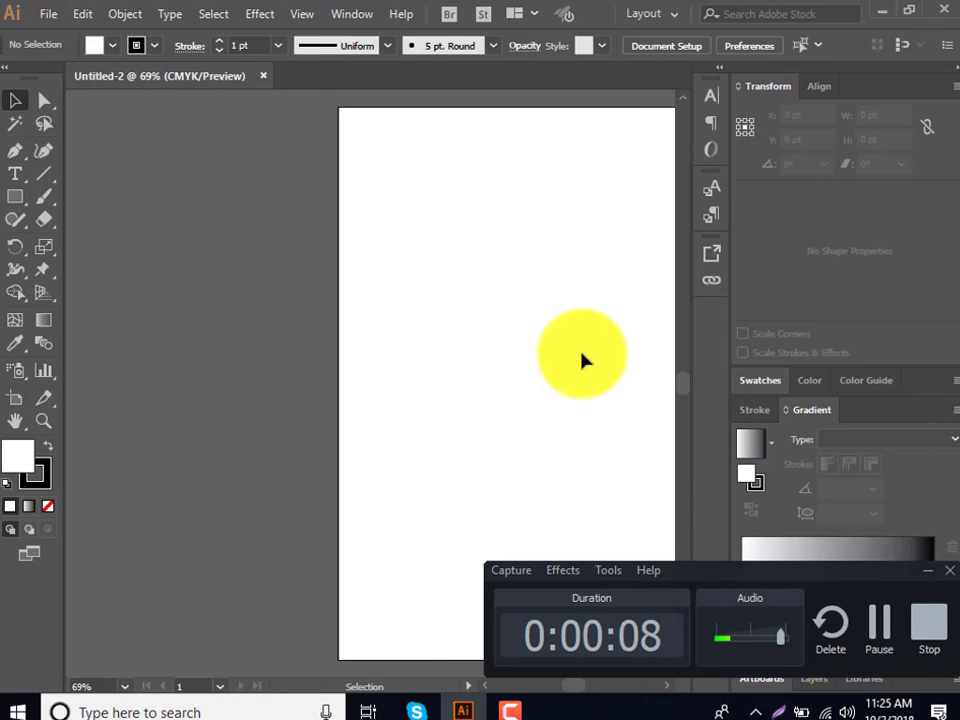
Pan the blank artboard left, then float the Tools panel and the Transform/Align group
mouse_move(583, 360)
left_mouse_down()
mouse_move(521, 375)
mouse_move(435, 362)
mouse_move(436, 348)
left_mouse_up()
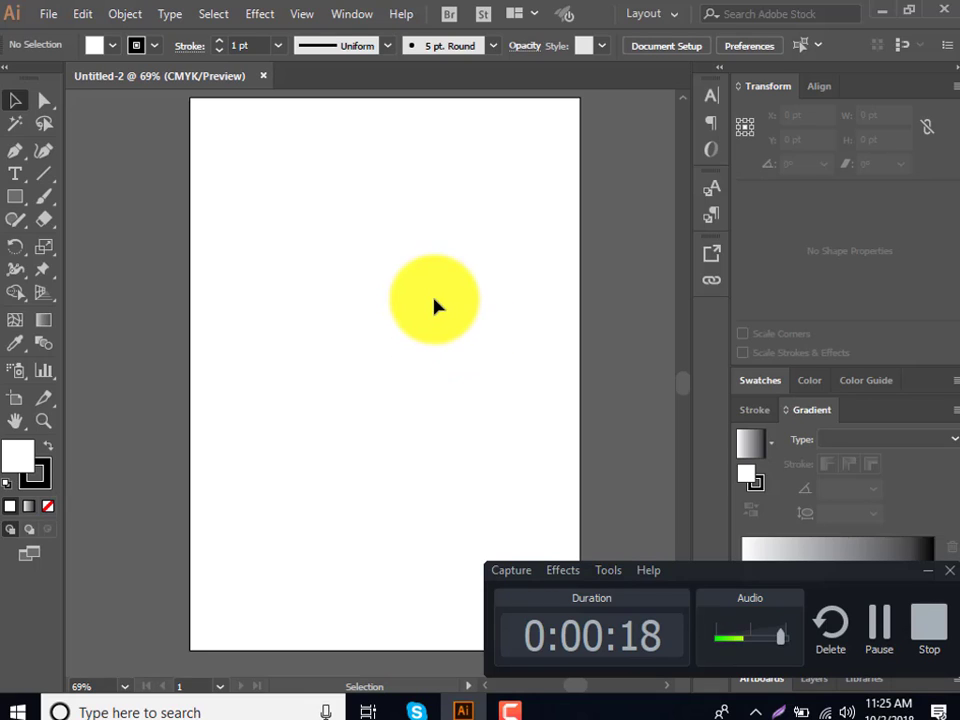
left_click(927, 571)
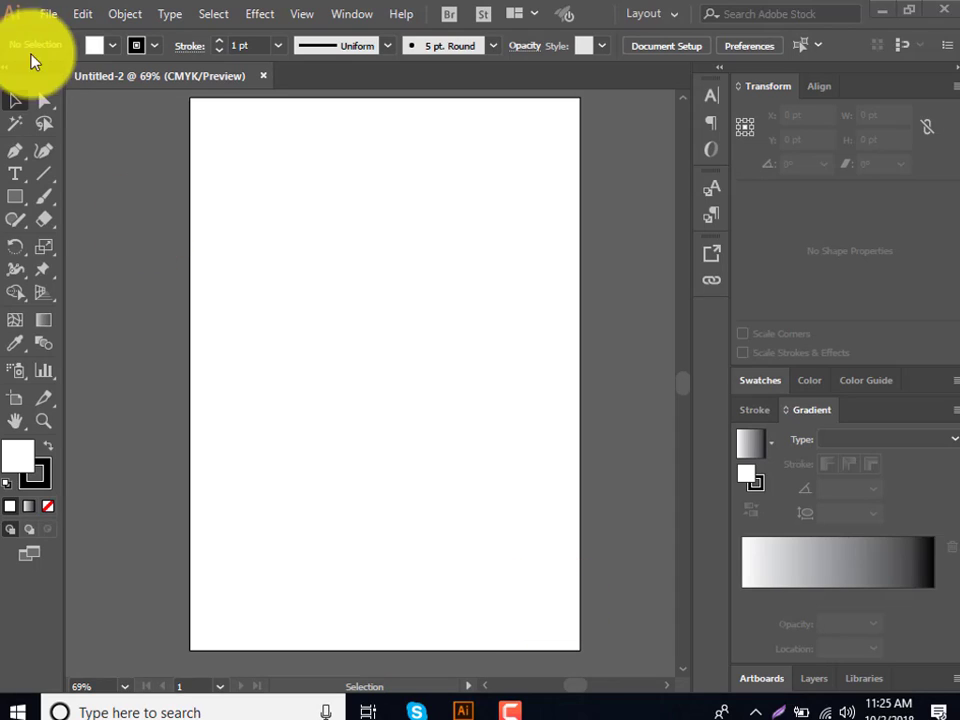
left_click_drag(38, 66, 108, 116)
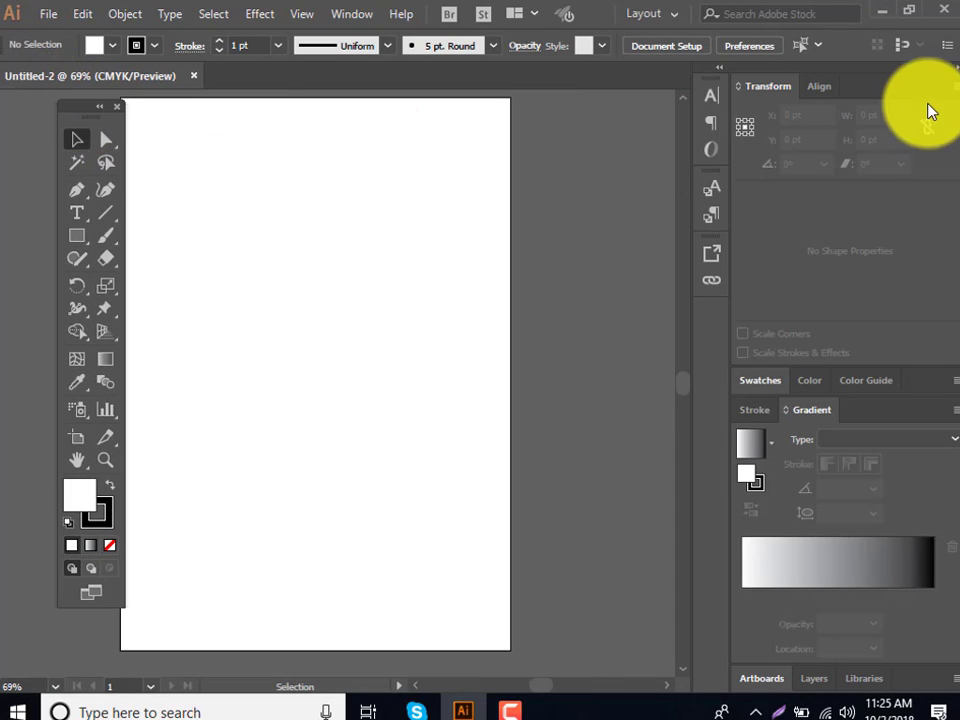
mouse_move(884, 90)
left_mouse_down()
mouse_move(649, 141)
mouse_move(614, 128)
left_mouse_up()
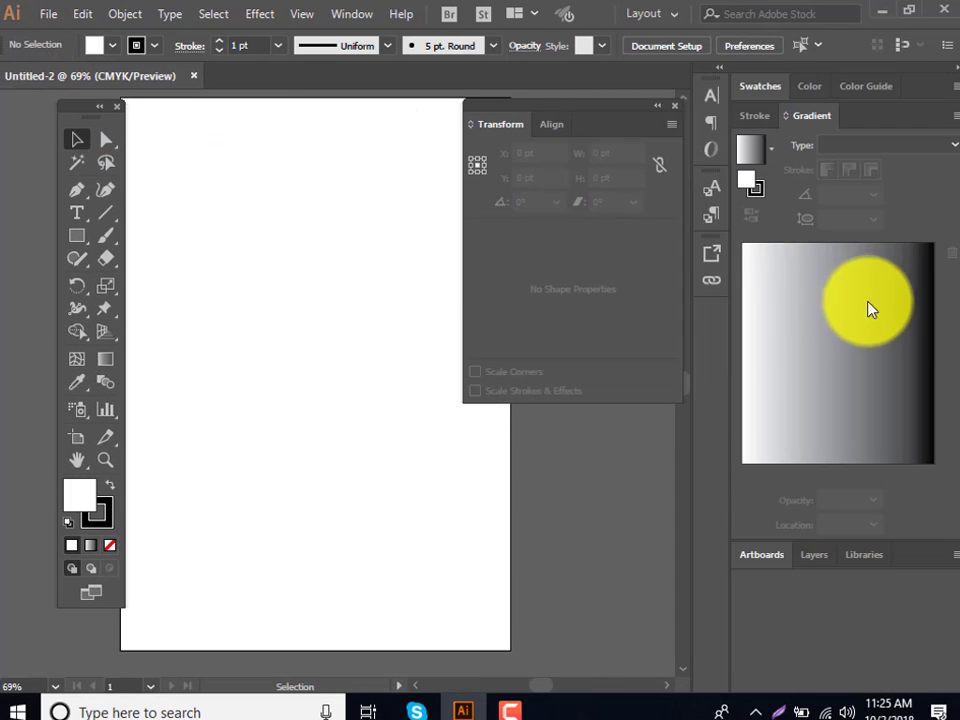
Float the Color Guide and Swatches/Color panels, then close the floating Tools panel
left_click_drag(875, 90, 640, 280)
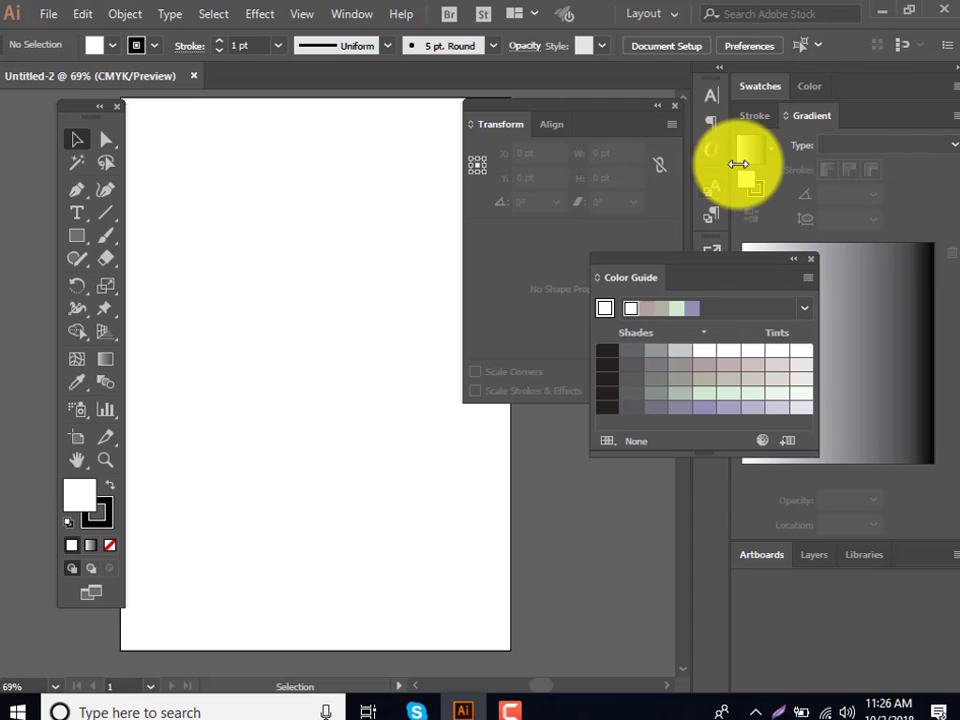
mouse_move(864, 86)
left_mouse_down()
mouse_move(617, 170)
mouse_move(612, 200)
left_mouse_up()
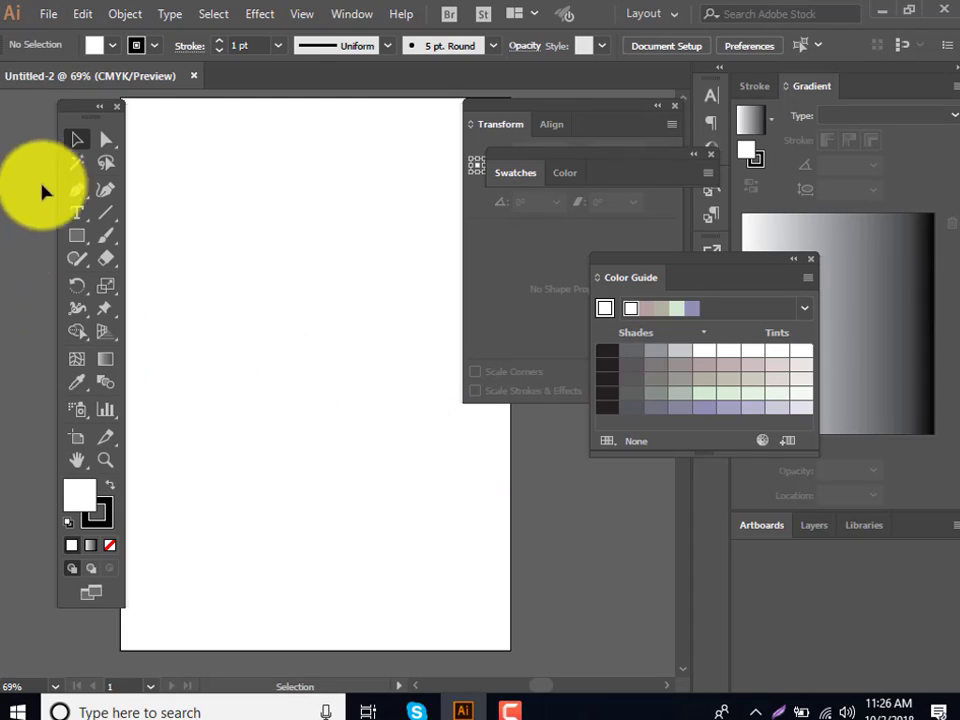
left_click(117, 106)
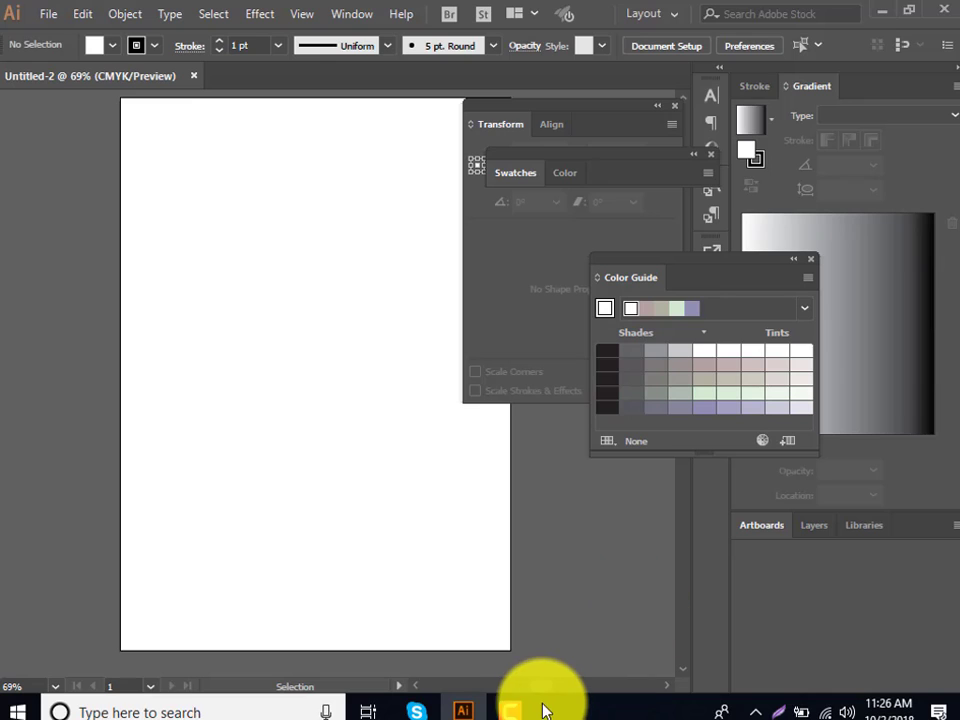
left_click(519, 711)
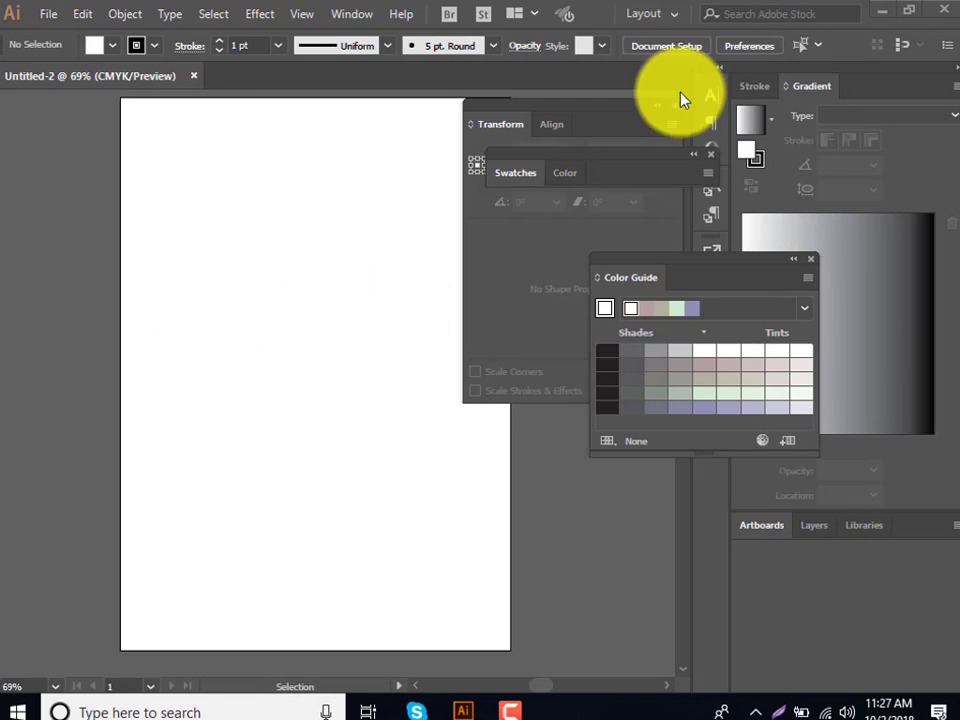
left_click(669, 20)
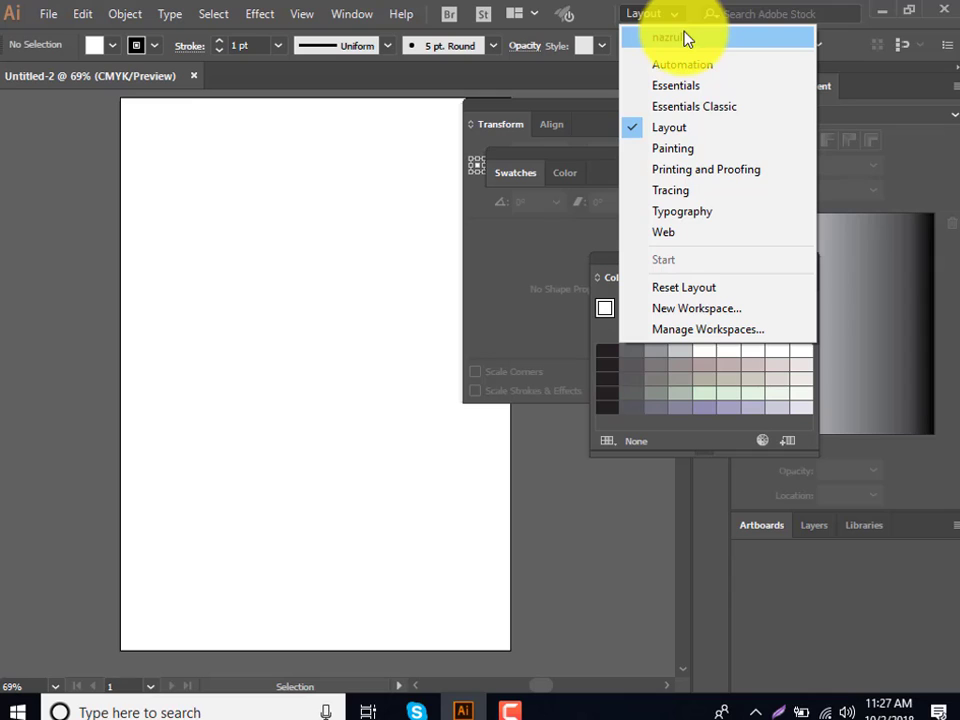
Reset the Layout workspace, then try the Automation and Essentials workspaces
left_click(684, 288)
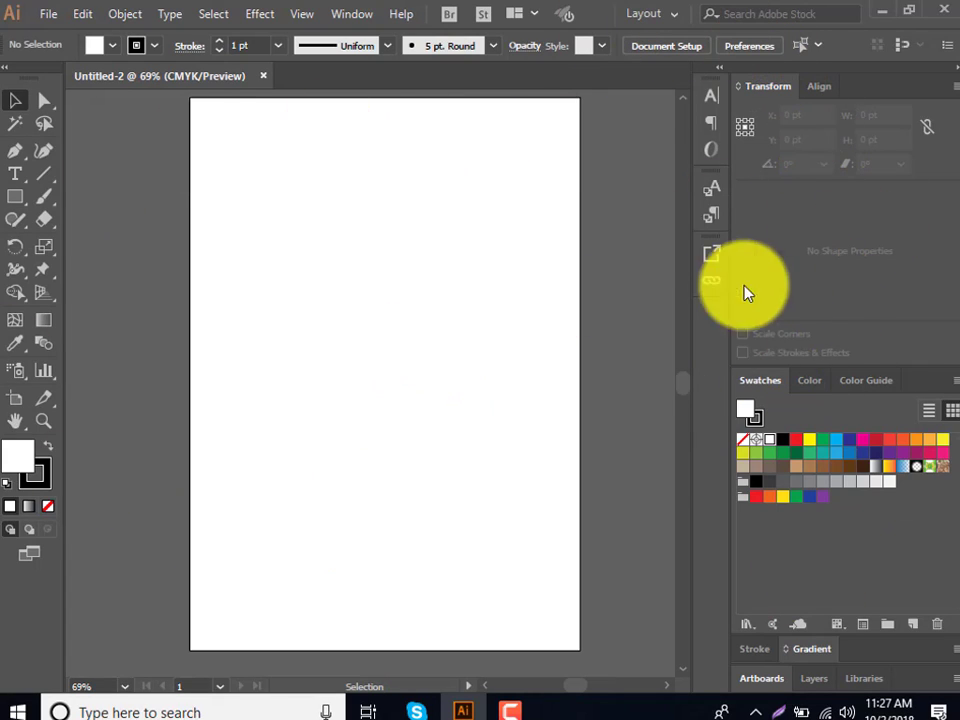
left_click(662, 15)
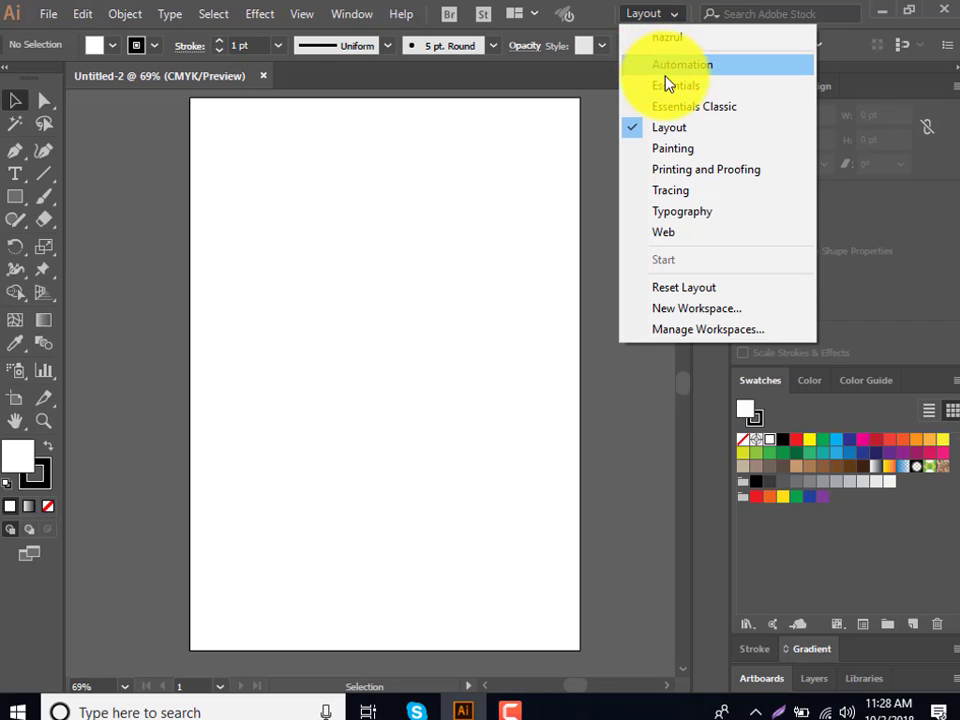
left_click(664, 65)
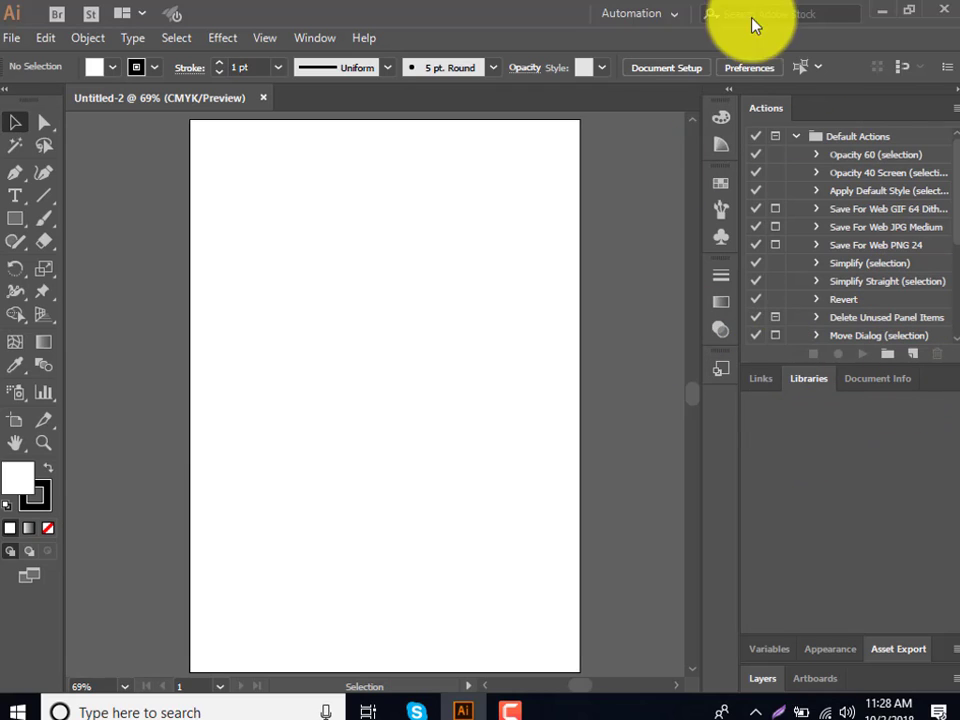
left_click(643, 16)
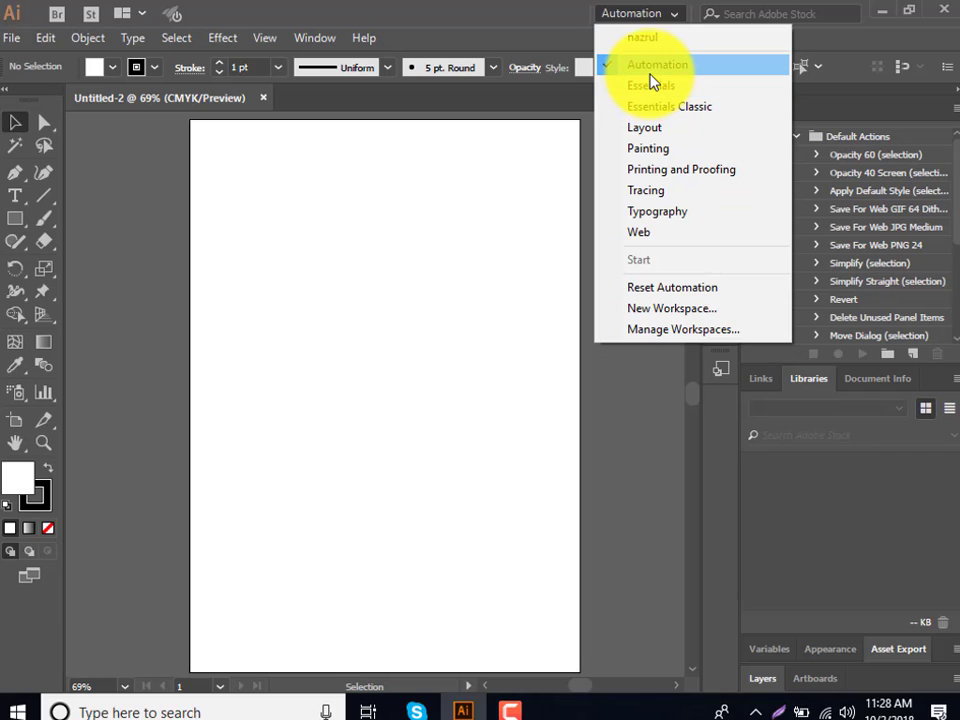
left_click(656, 88)
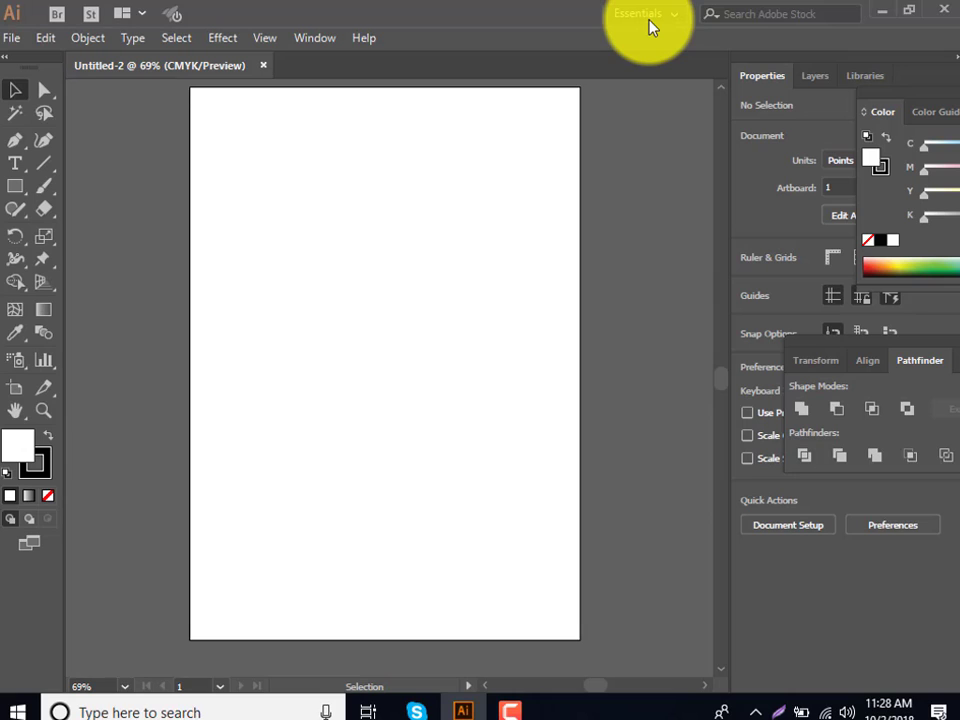
Try the Painting workspace, return to Essentials, and move the Transform/Align/Pathfinder group lower
left_click(648, 28)
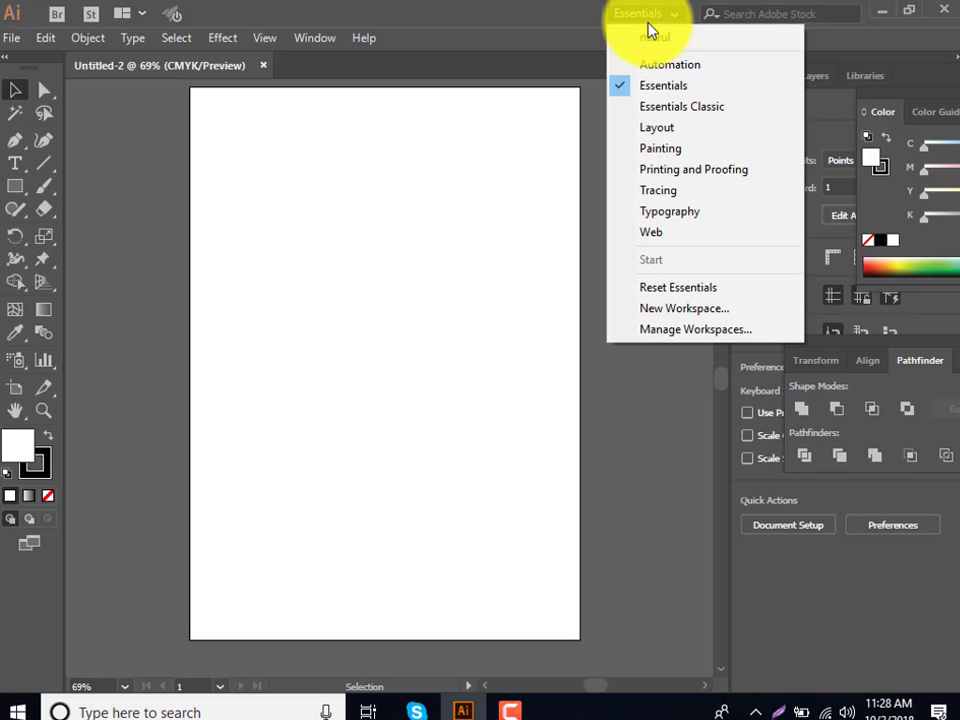
left_click(663, 149)
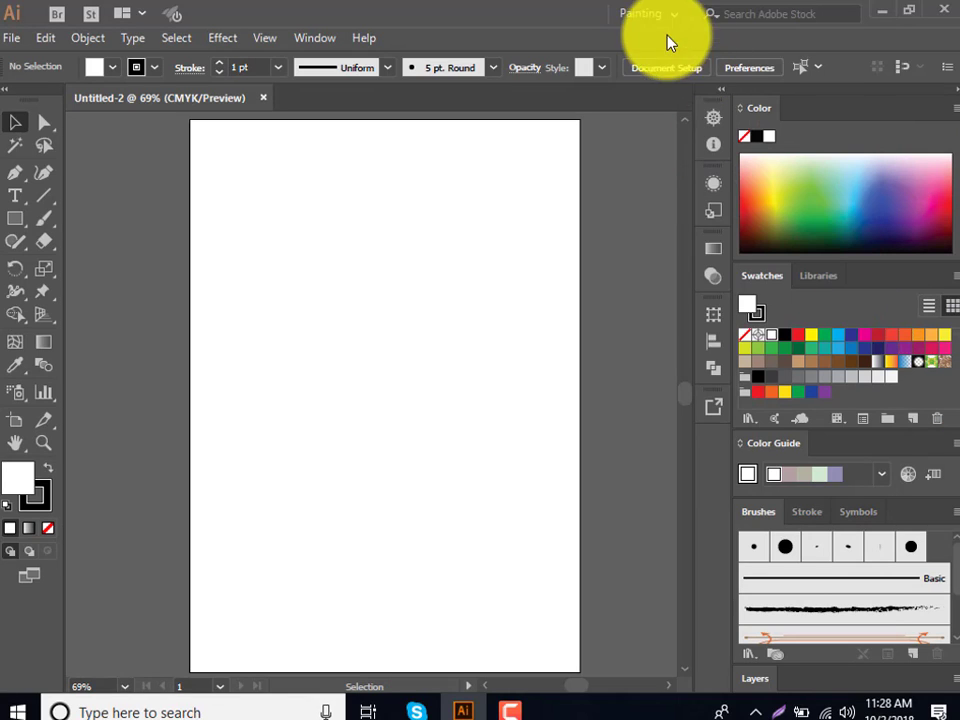
left_click(652, 14)
left_click(669, 88)
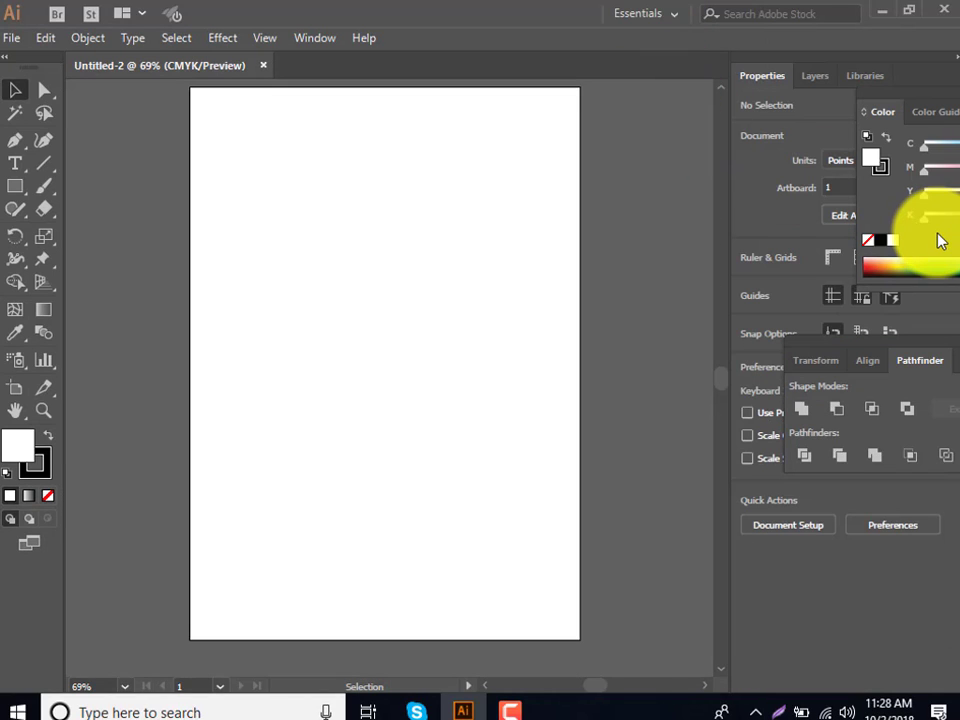
left_click_drag(911, 358, 884, 548)
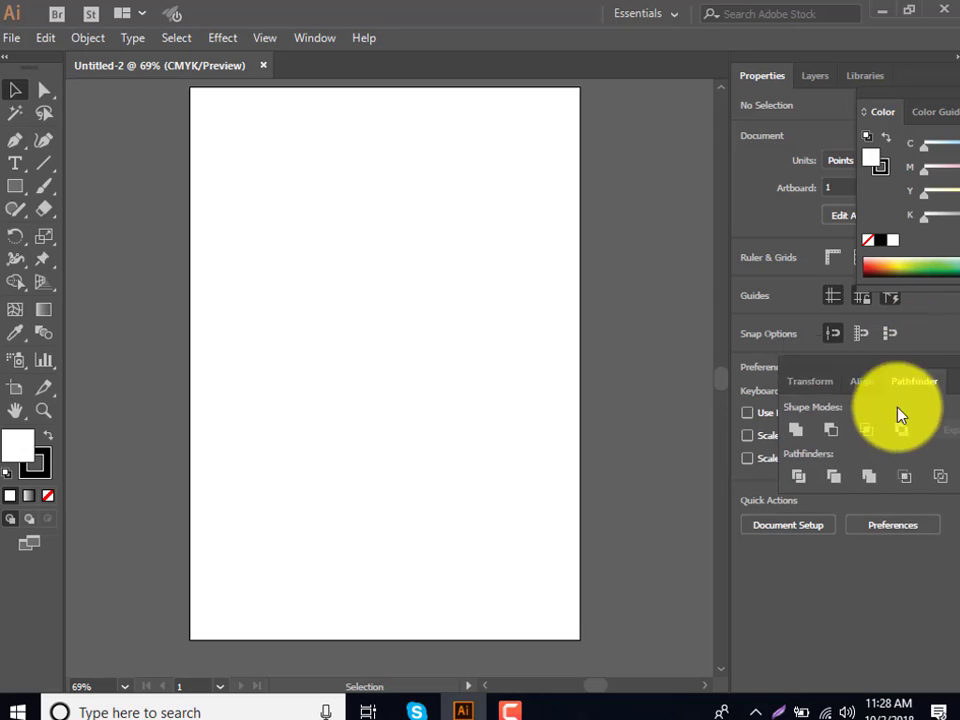
Show the Attributes, Layers and Gradient panels from the Window menu
left_click(330, 37)
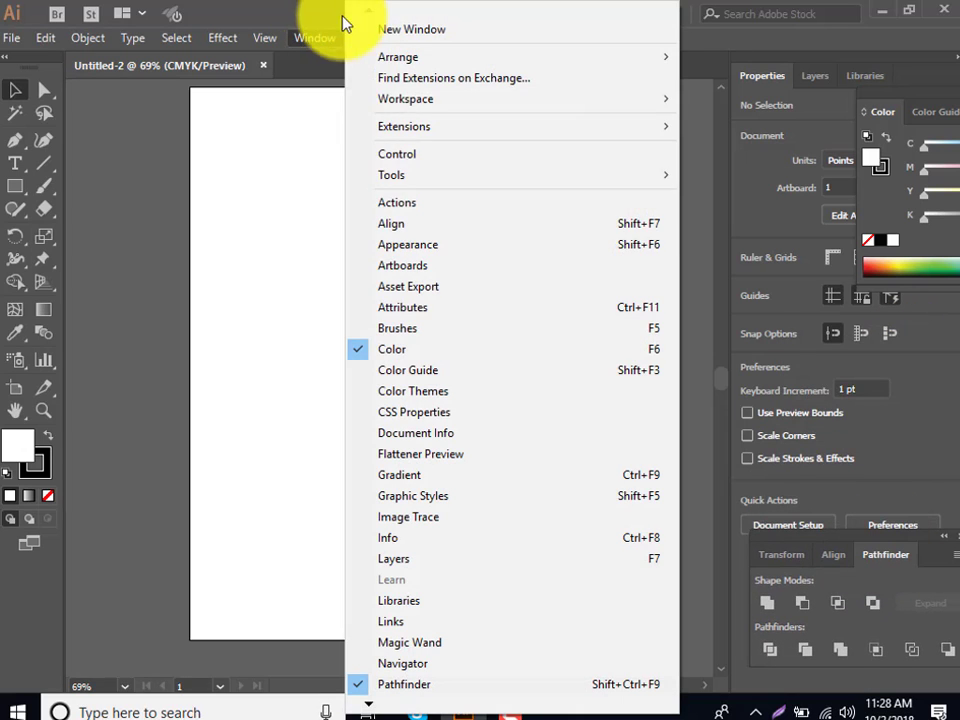
left_click(365, 307)
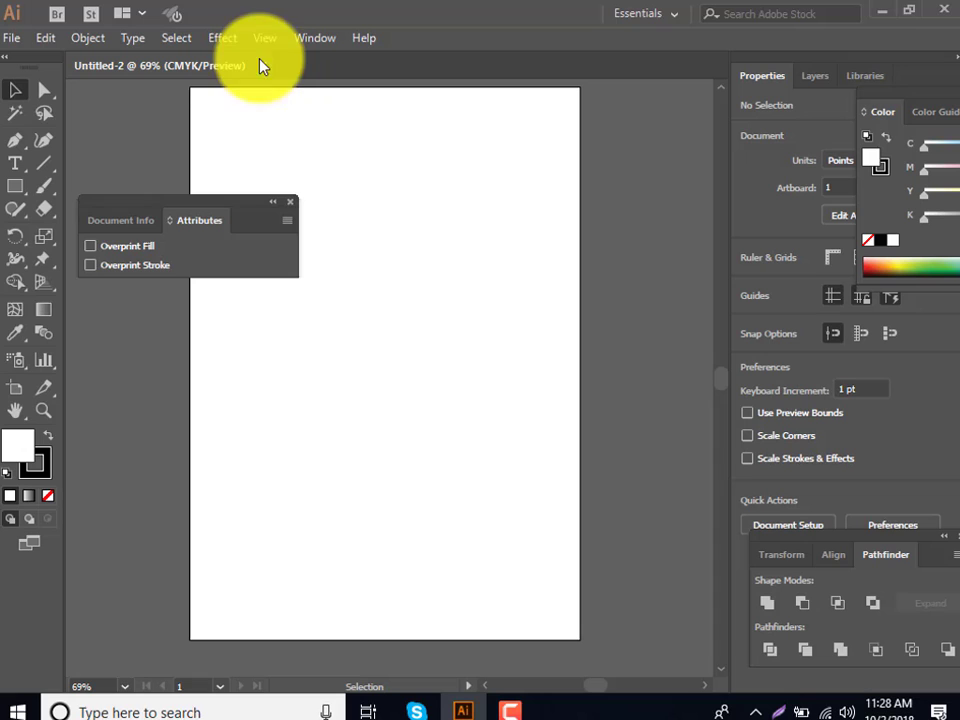
left_click(334, 44)
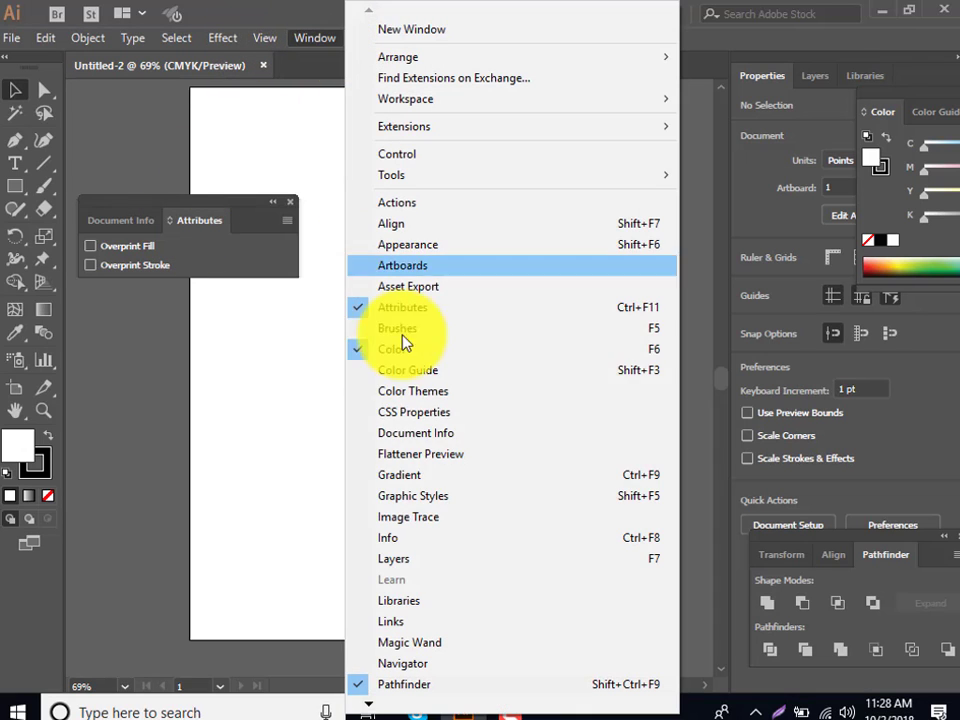
left_click(399, 561)
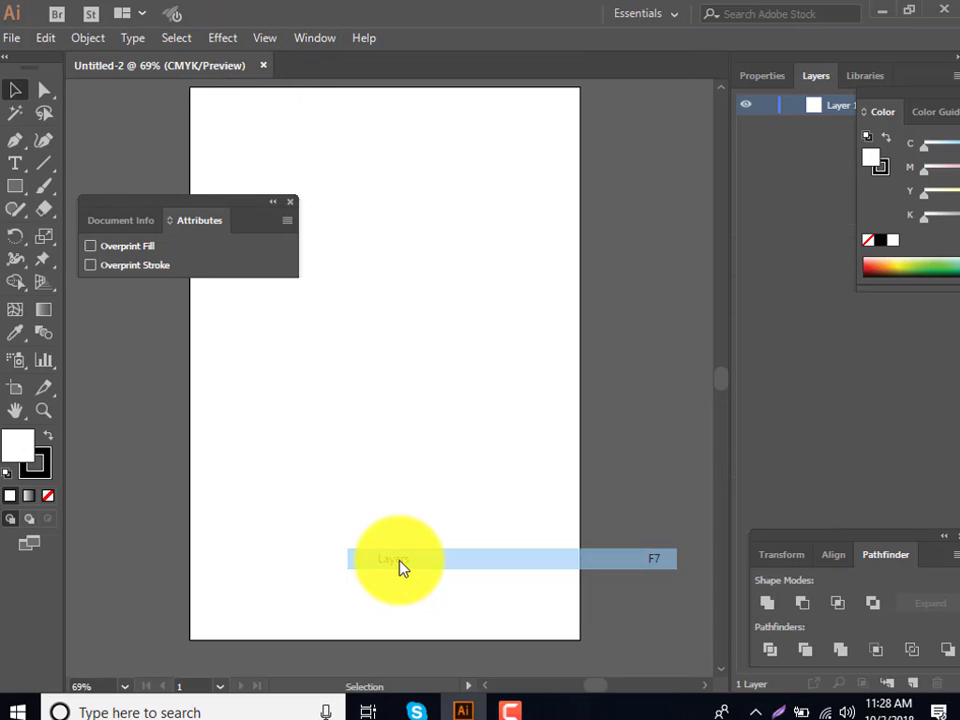
left_click(317, 38)
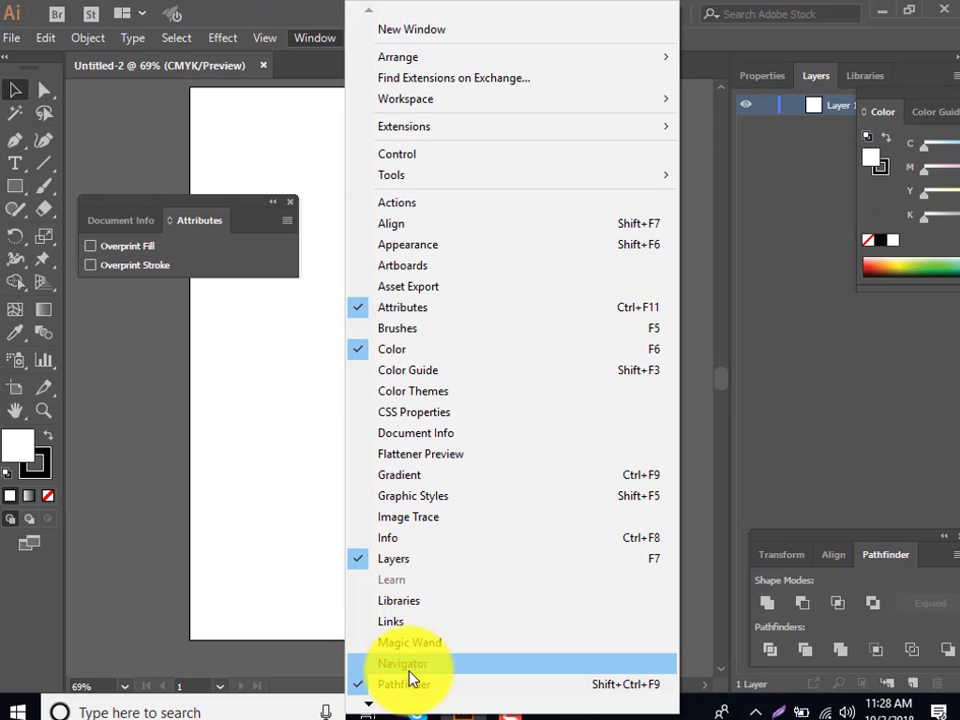
left_click(400, 475)
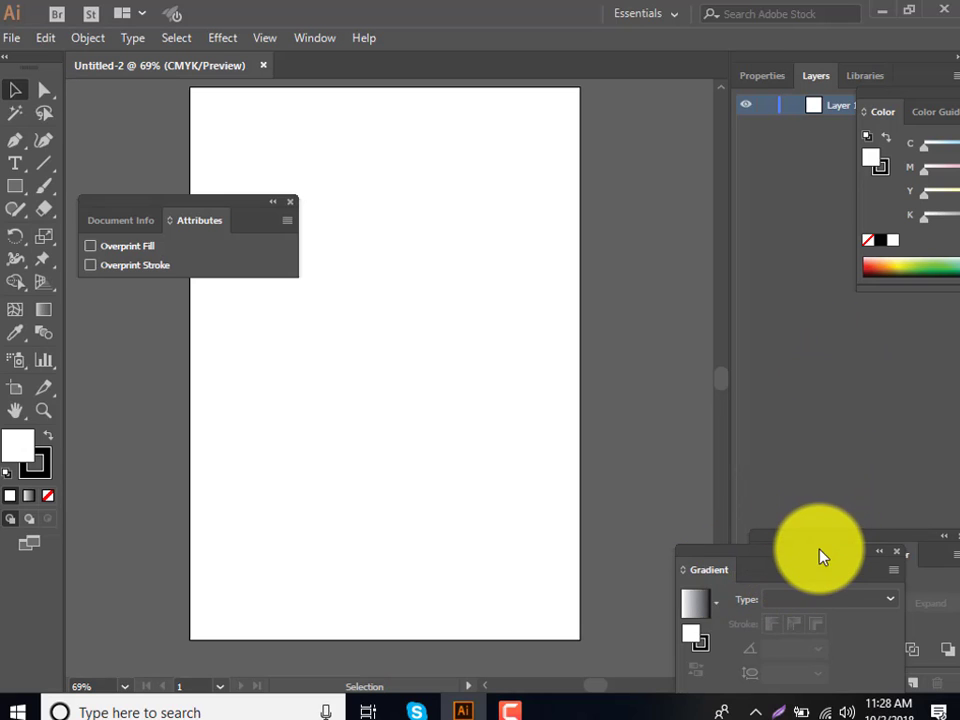
Dock Gradient in the right dock, put the Pathfinder group beneath it, and narrow the column
mouse_move(726, 577)
left_mouse_down()
mouse_move(843, 440)
mouse_move(885, 279)
left_mouse_up()
left_click_drag(838, 540, 876, 535)
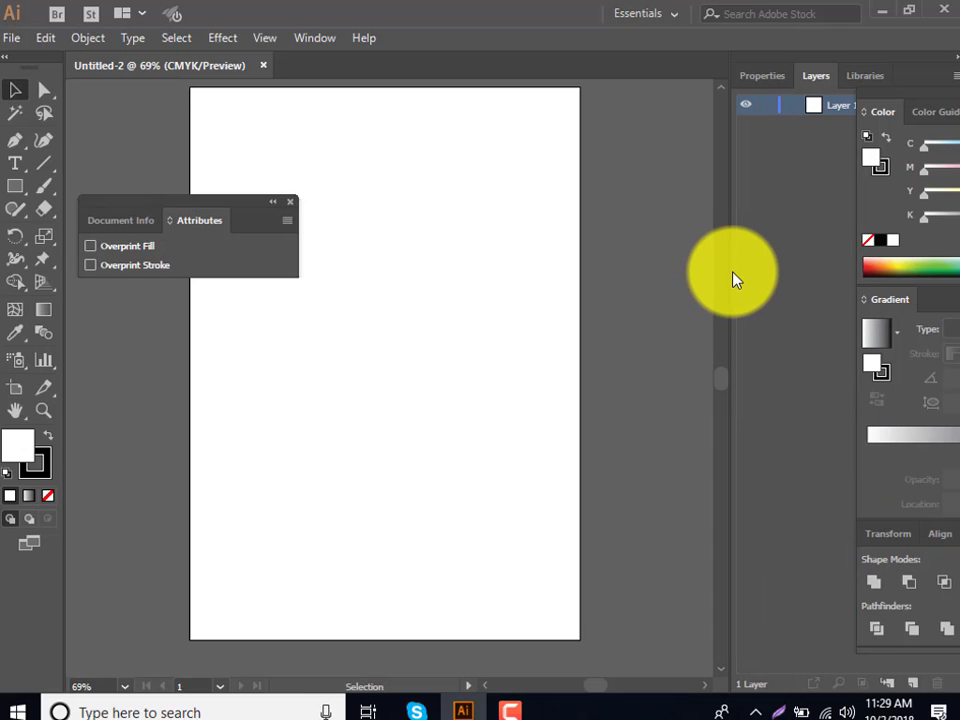
left_click_drag(729, 273, 911, 289)
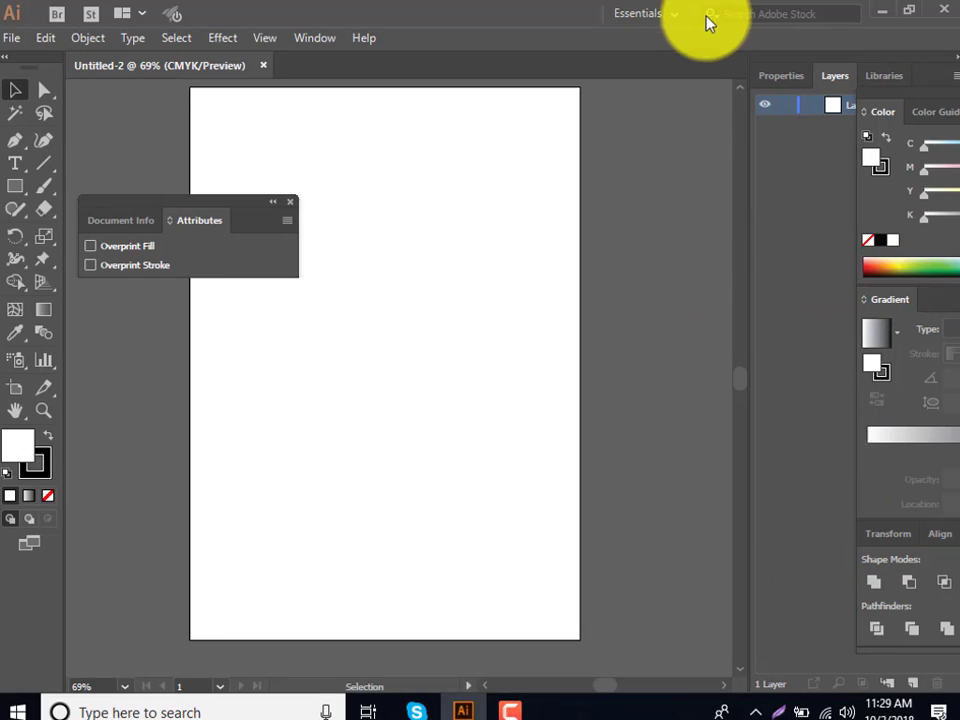
left_click(656, 22)
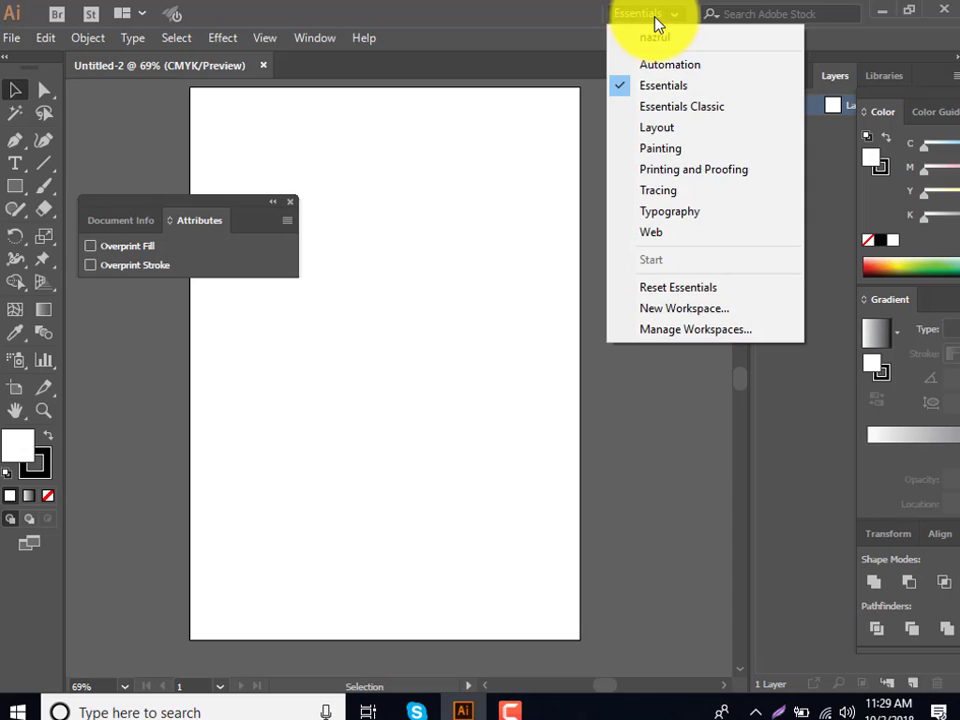
Save the current panel layout as a new workspace named asdc
left_click(712, 320)
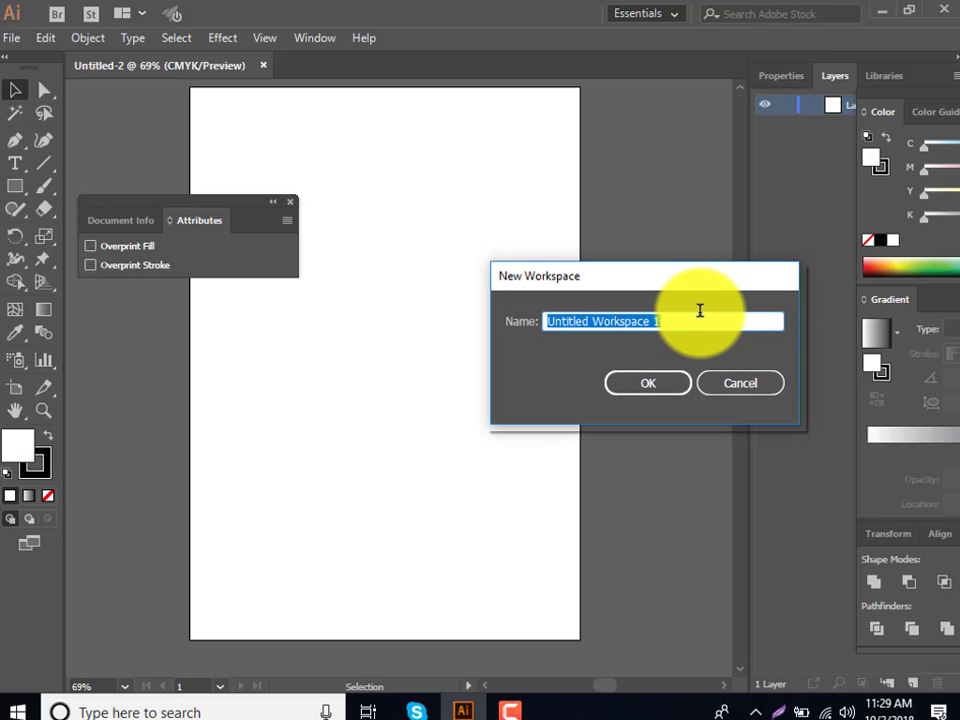
type("asdc")
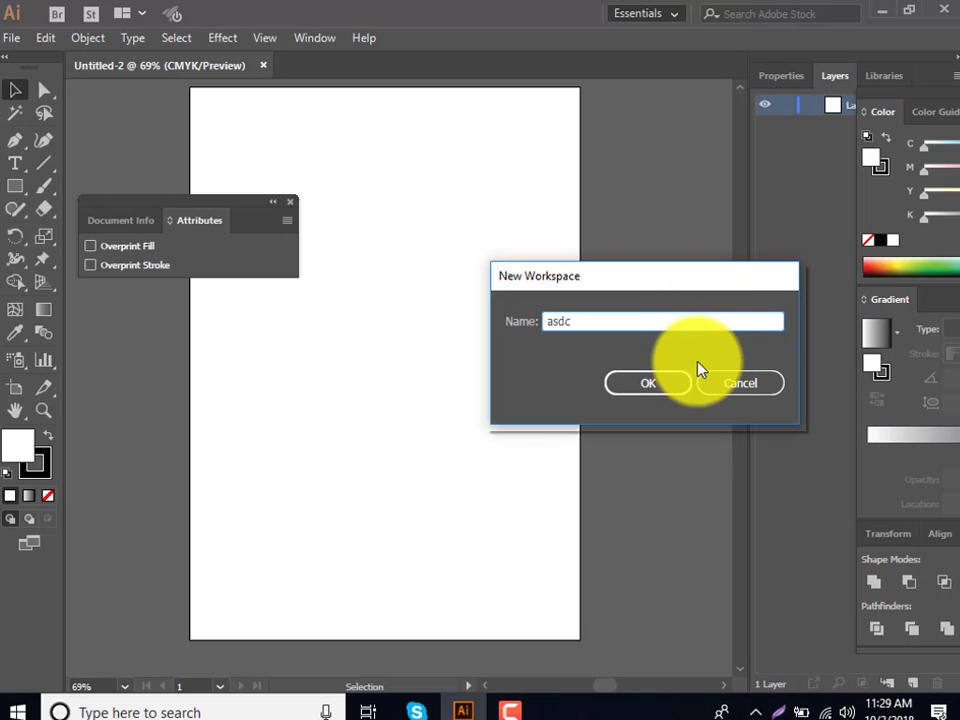
left_click(669, 386)
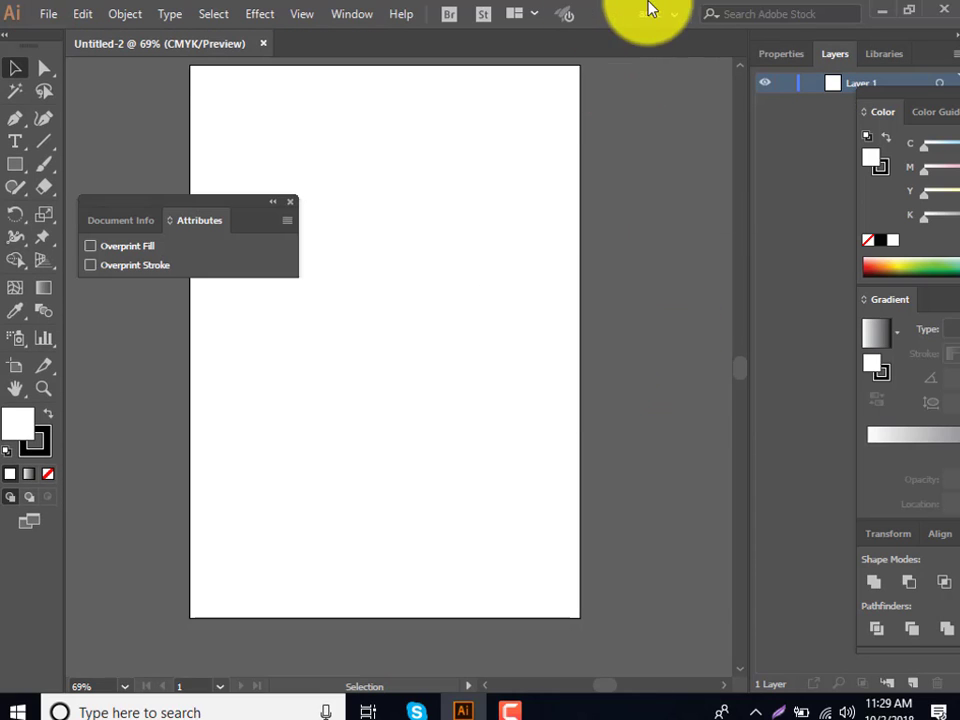
Reapply the saved asdc workspace from the workspace switcher
left_click(665, 13)
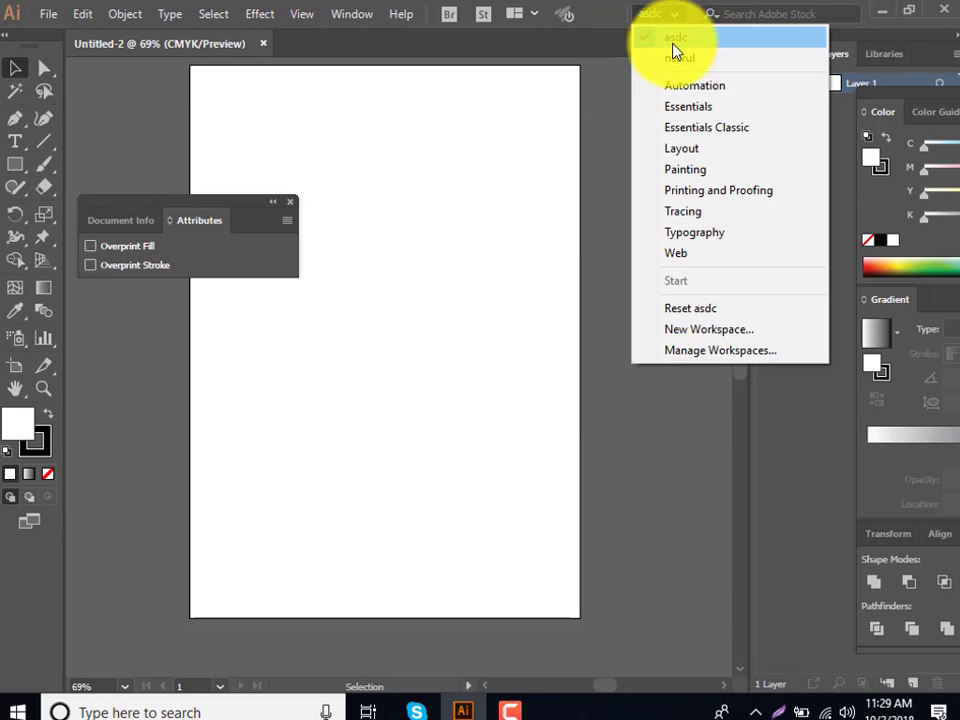
left_click(681, 92)
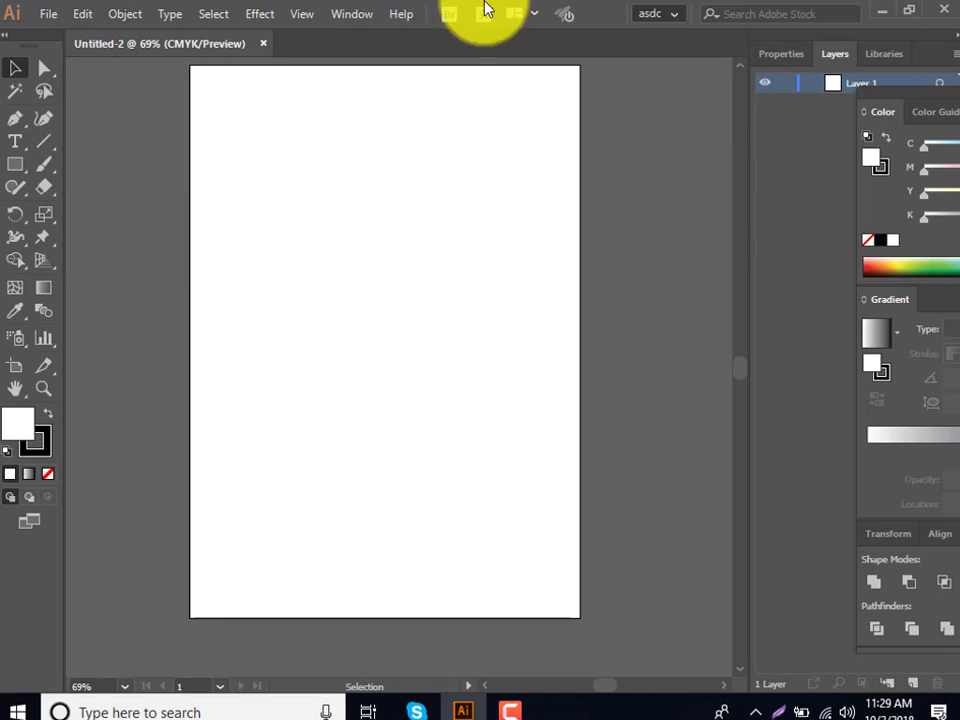
left_click(628, 18)
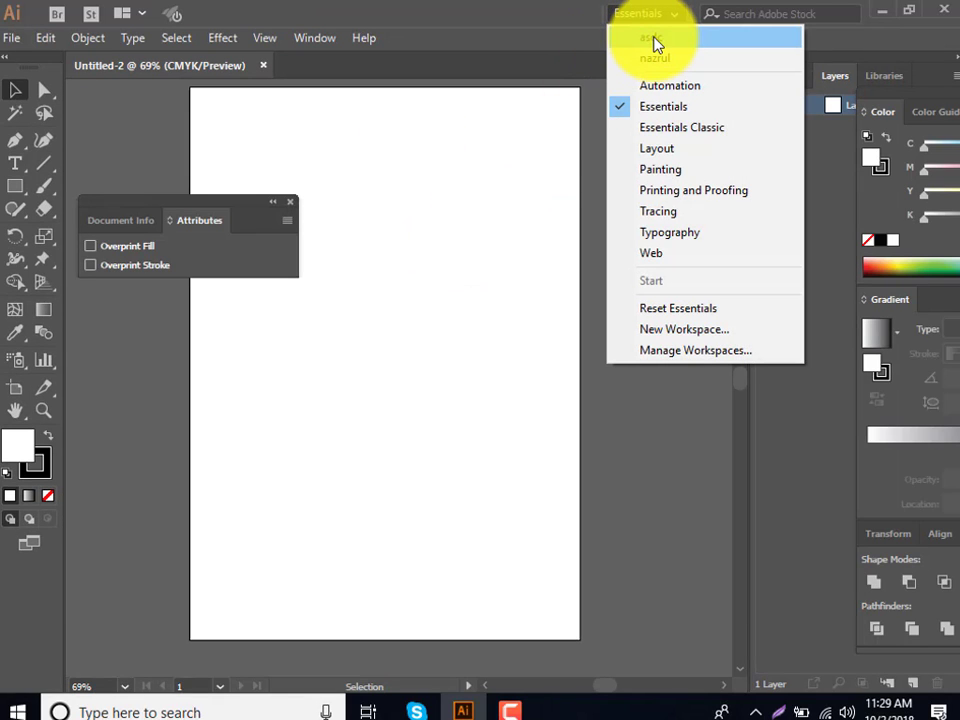
left_click(653, 40)
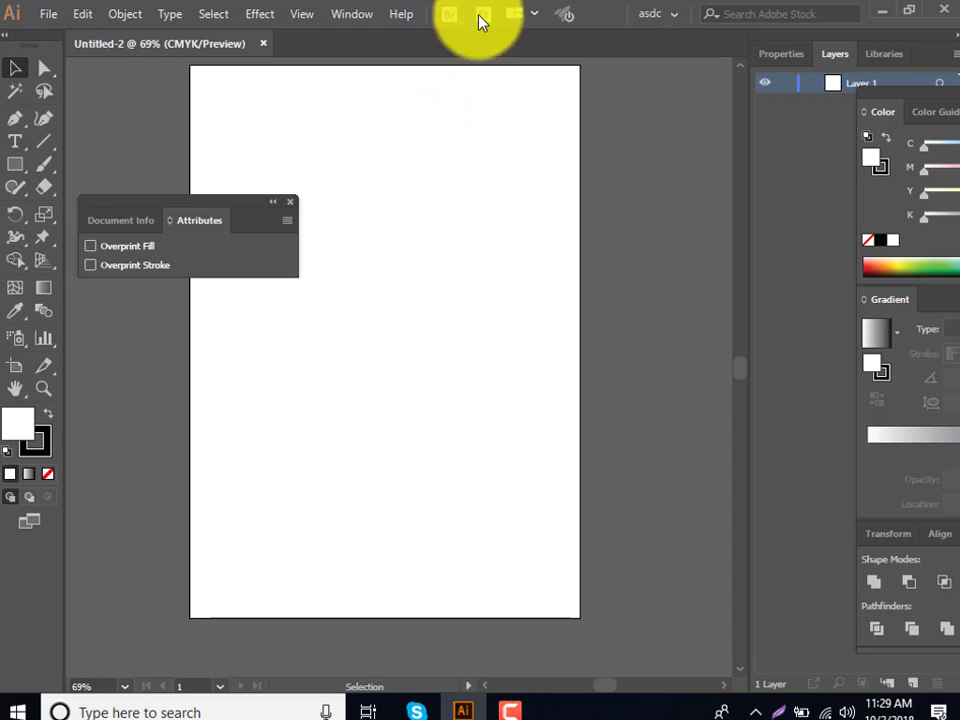
left_click(655, 14)
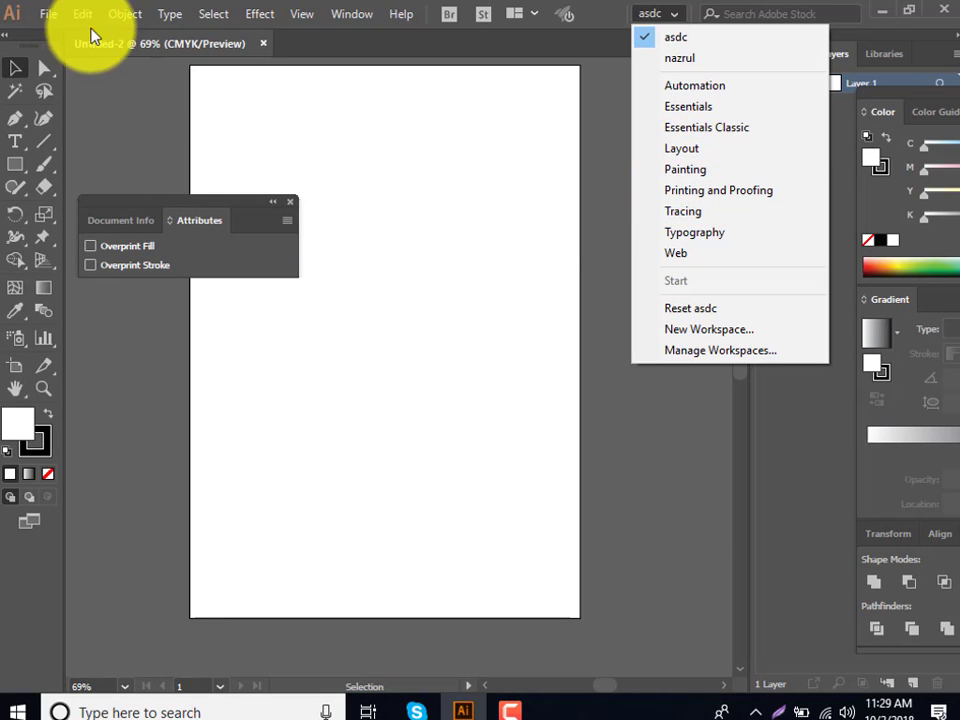
left_click(50, 13)
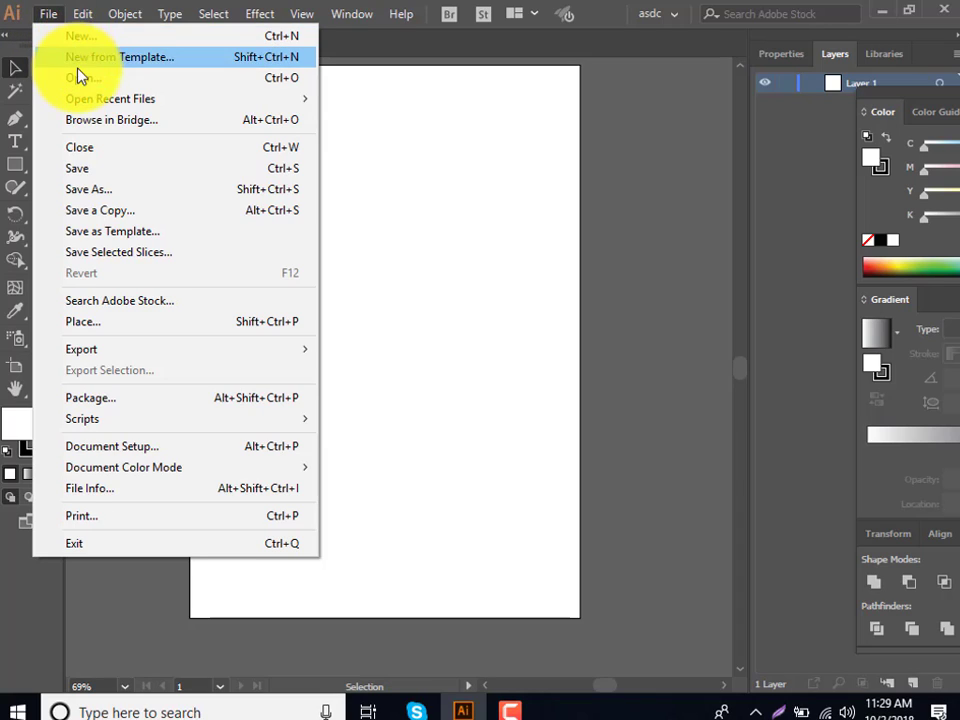
Open the file i am papa.ai from the Open dialog
left_click(77, 80)
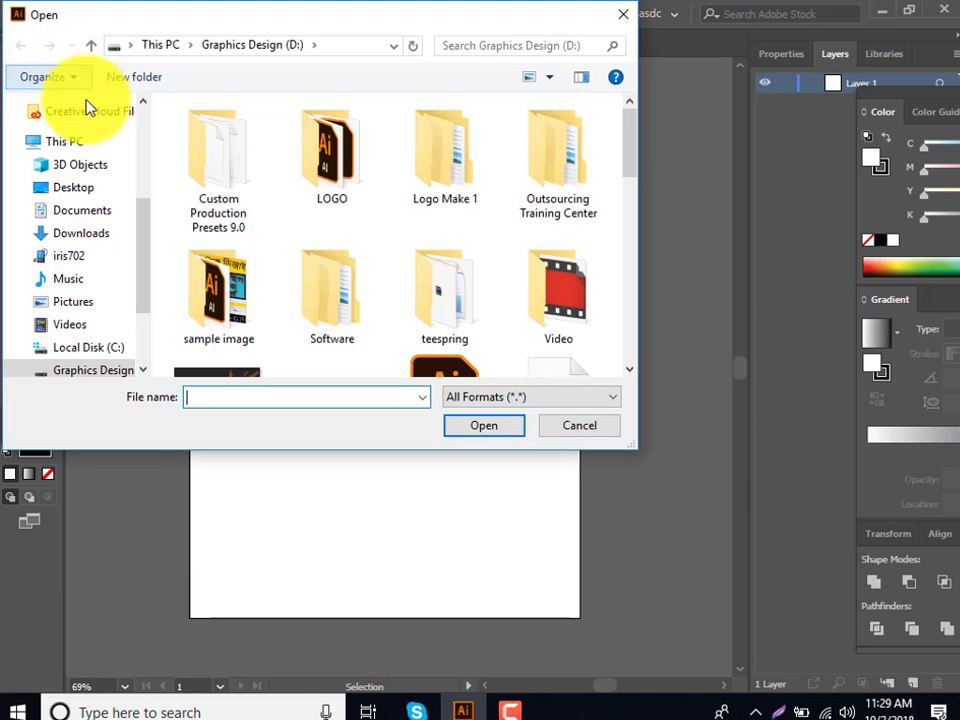
scroll(235, 260, "down", 5)
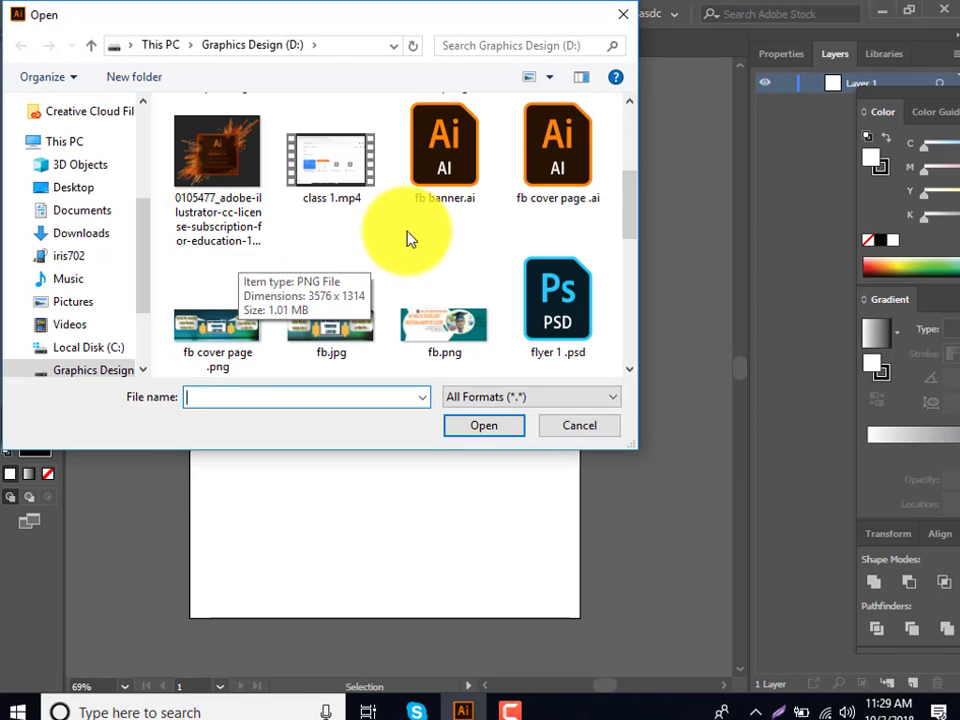
scroll(560, 220, "down", 2)
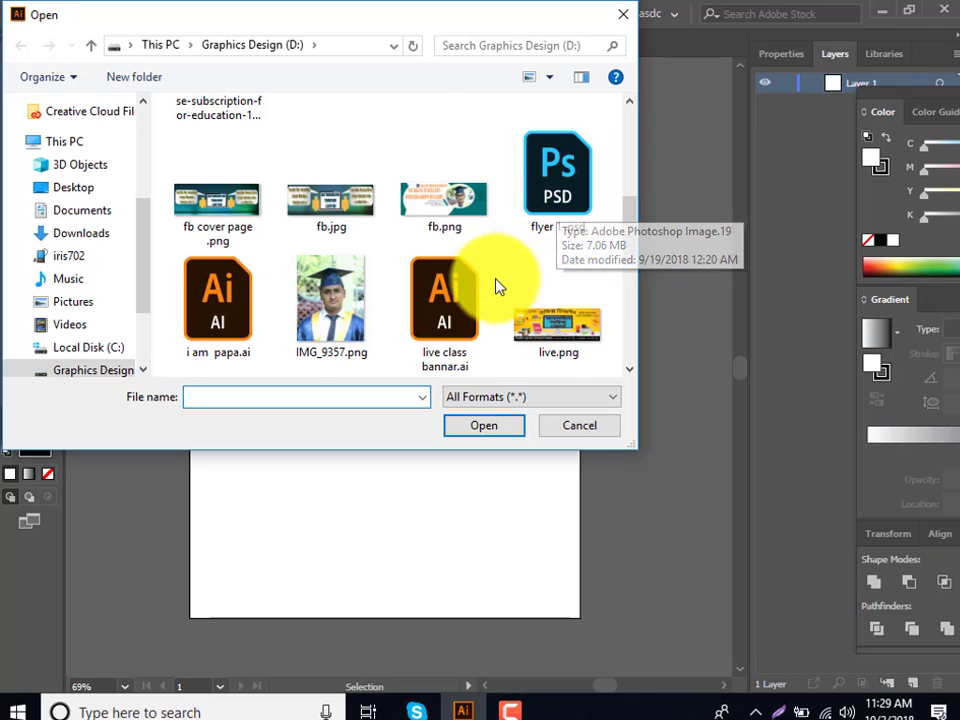
scroll(430, 295, "down", 2)
double_click(229, 216)
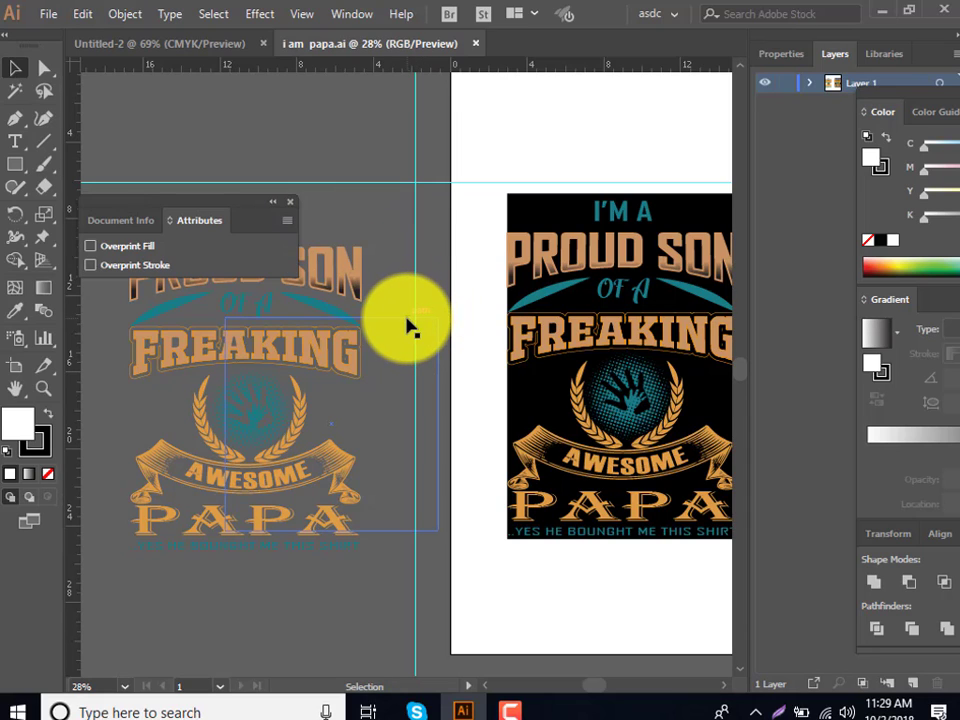
Switch selection tools and close the floating Document Info panel
key("a")
key("ctrl+0")
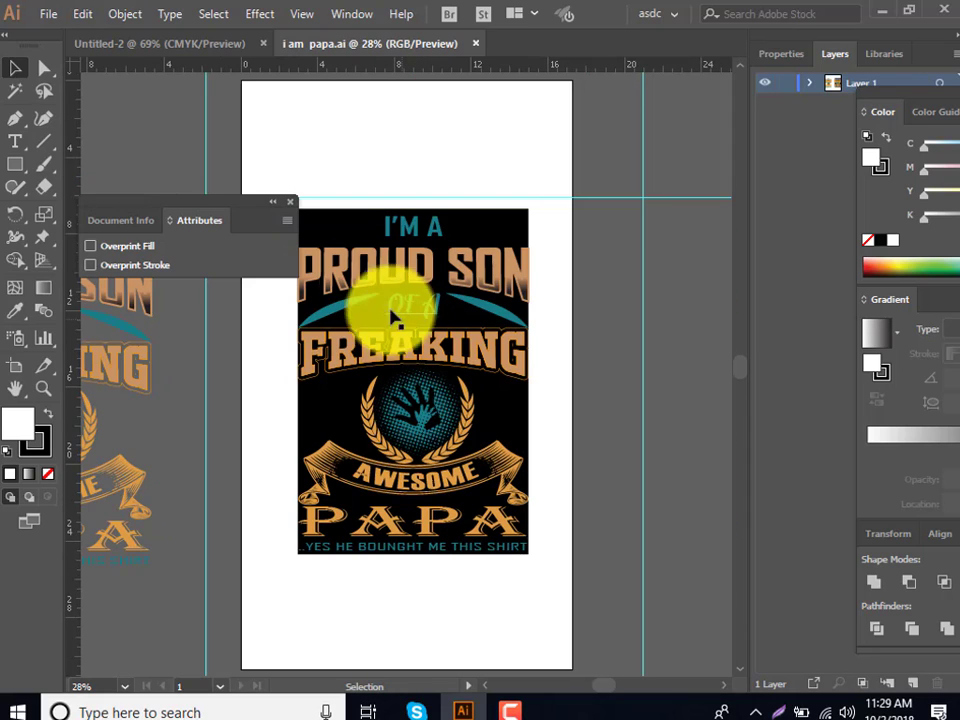
left_click(290, 204)
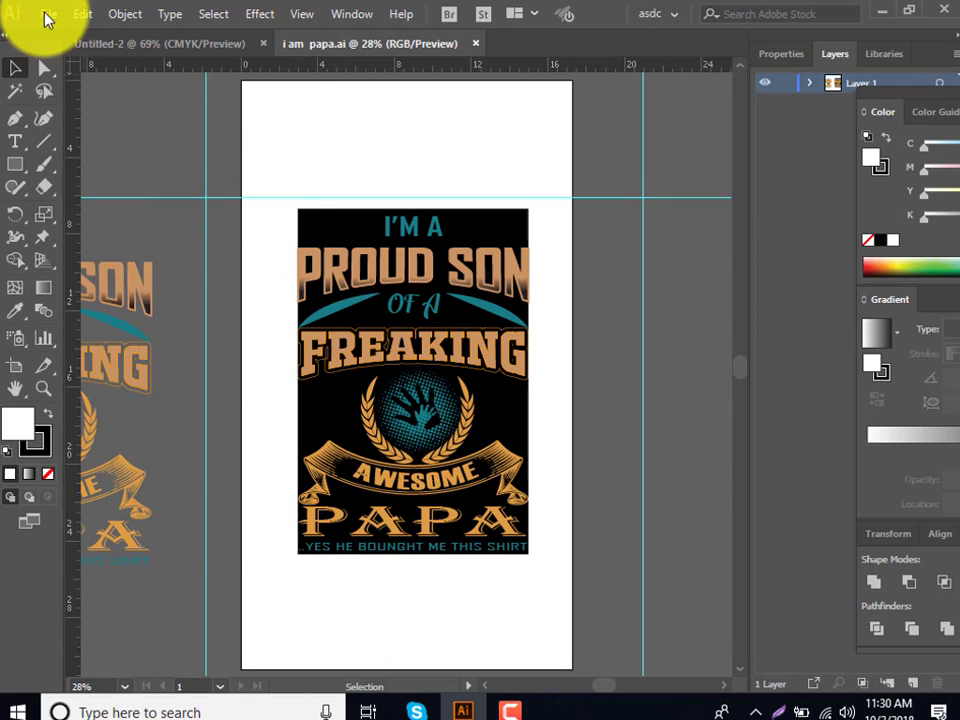
Switch back to the blank Untitled-2 document
left_click(82, 14)
left_click(125, 14)
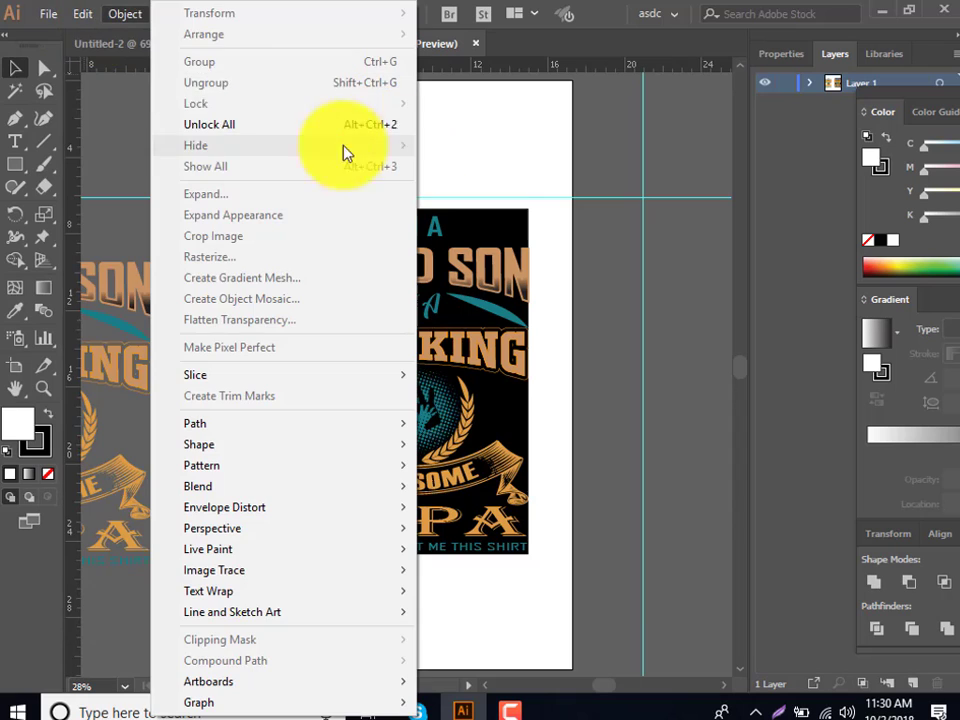
left_click(118, 47)
left_click(118, 43)
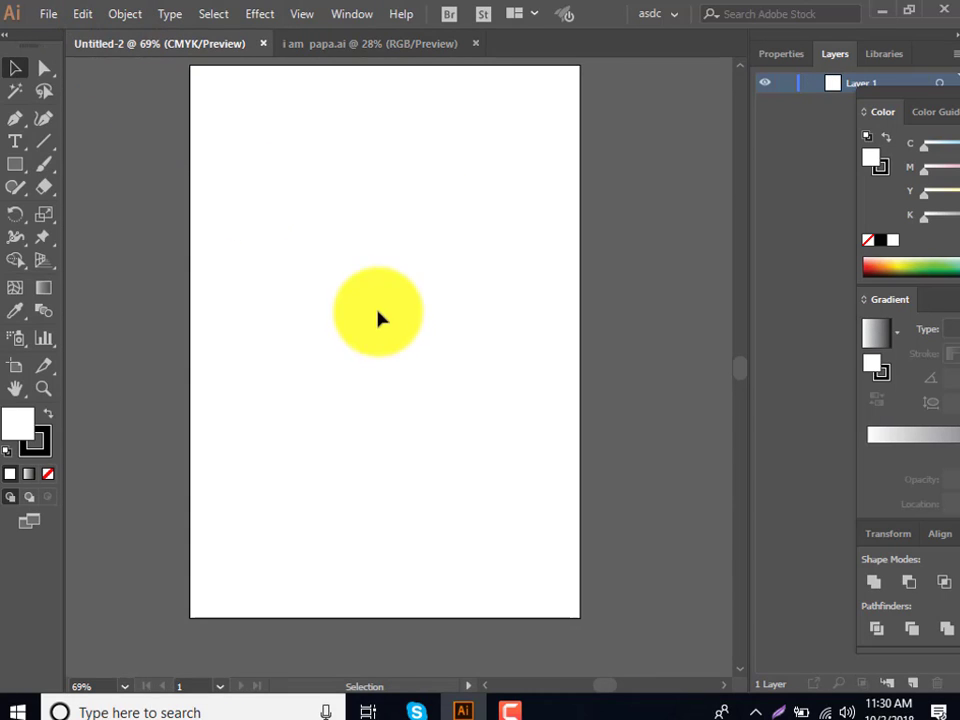
Draw a wide rectangle over the upper artboard and fill it black
left_click(15, 164)
mouse_move(204, 148)
left_mouse_down()
mouse_move(451, 438)
mouse_move(546, 447)
left_mouse_up()
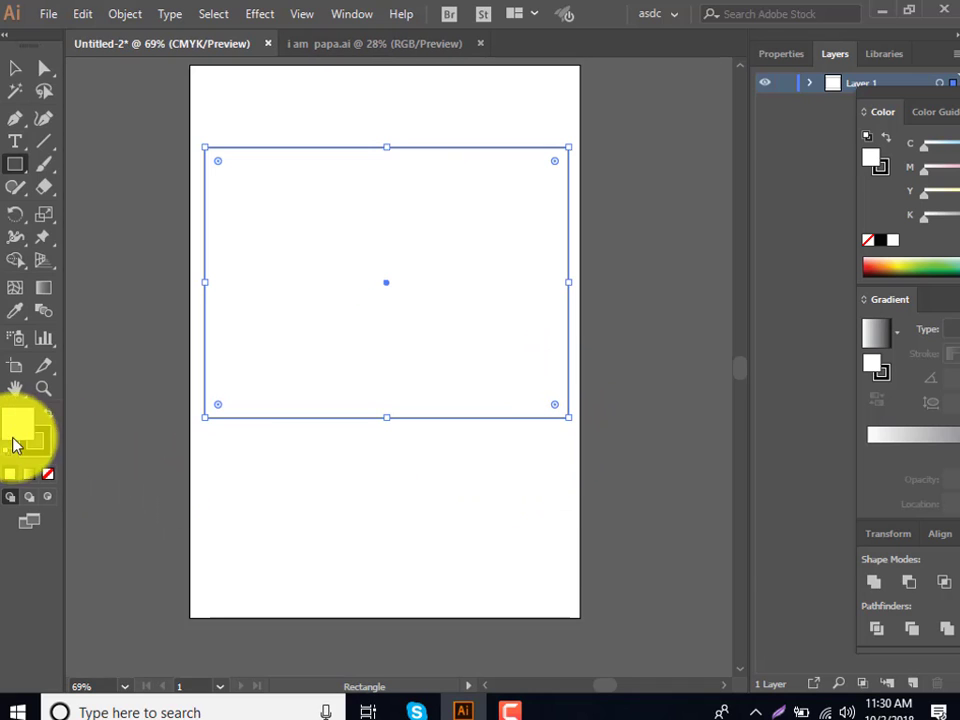
double_click(17, 424)
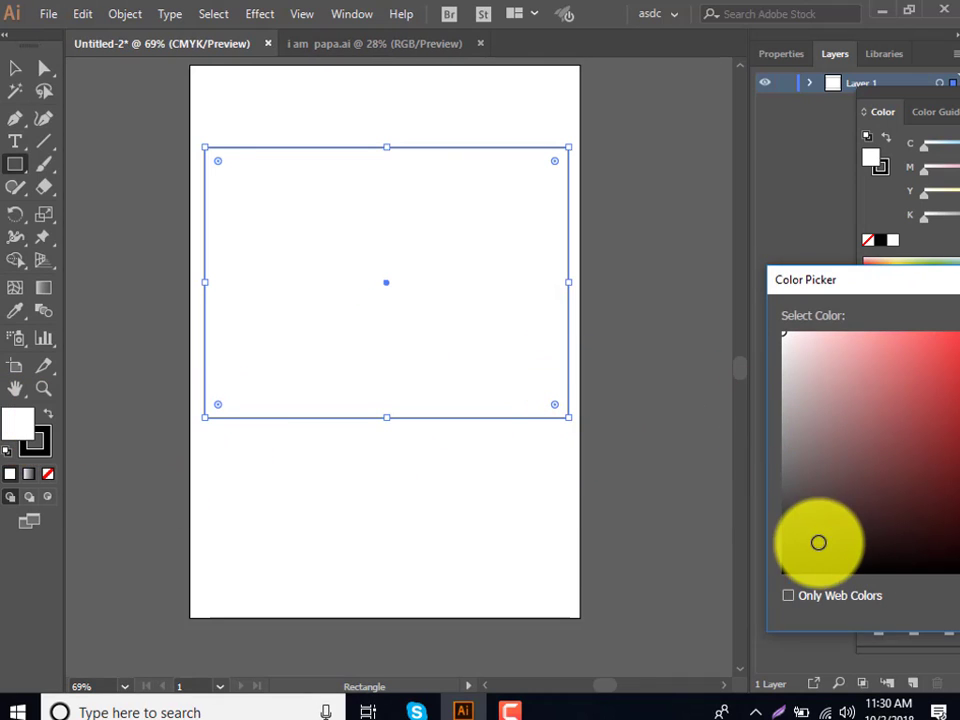
left_click(822, 573)
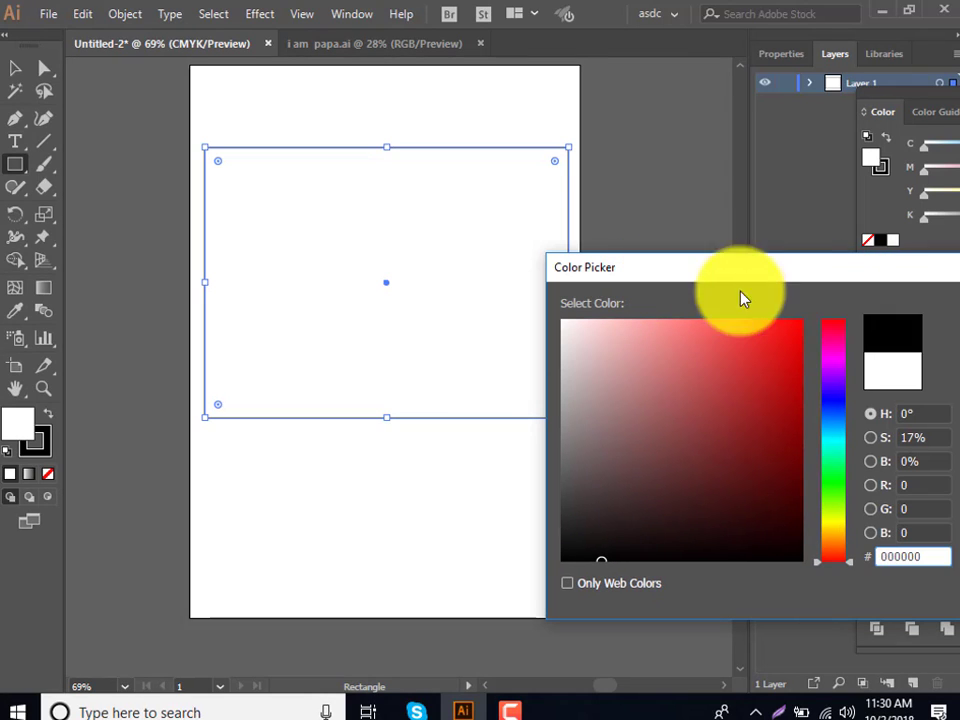
left_click(943, 323)
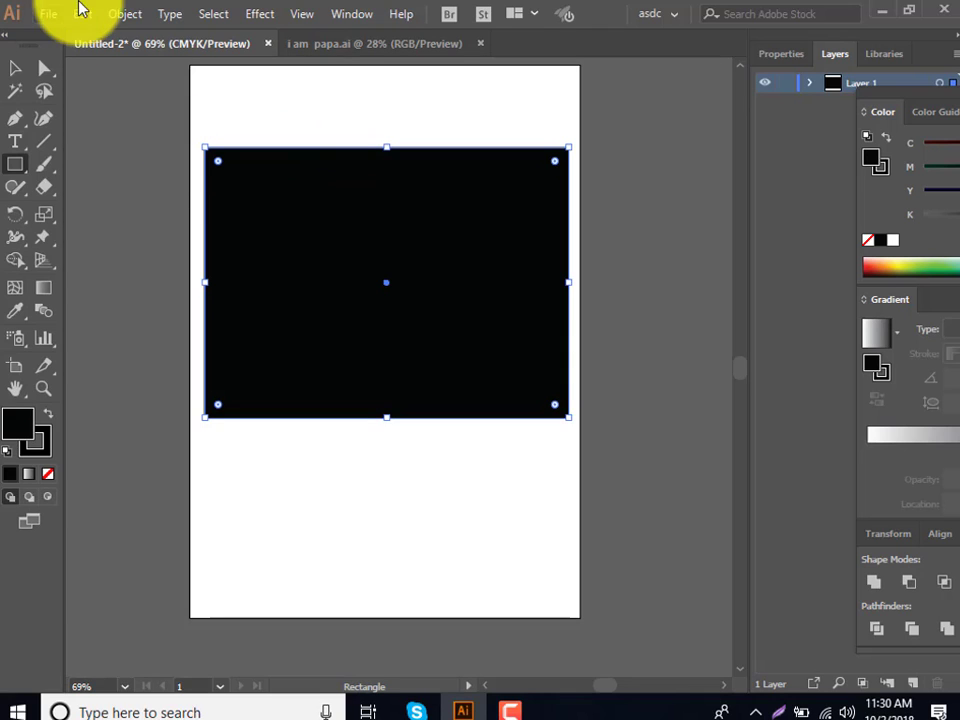
Open the Save As dialog and enter ASDC as the file name
left_click(52, 18)
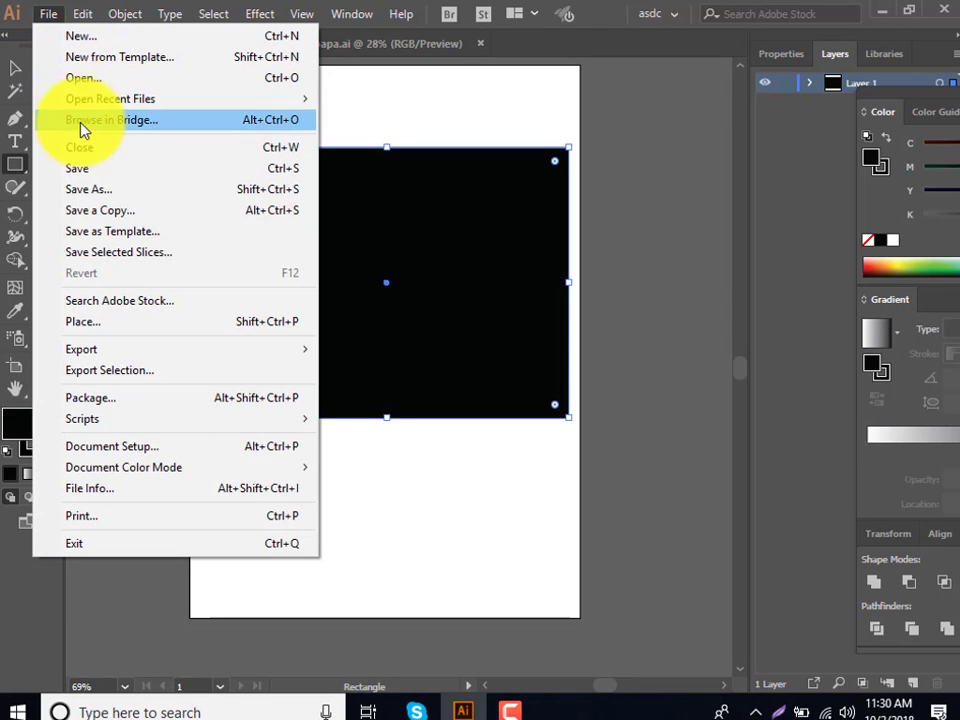
left_click(79, 172)
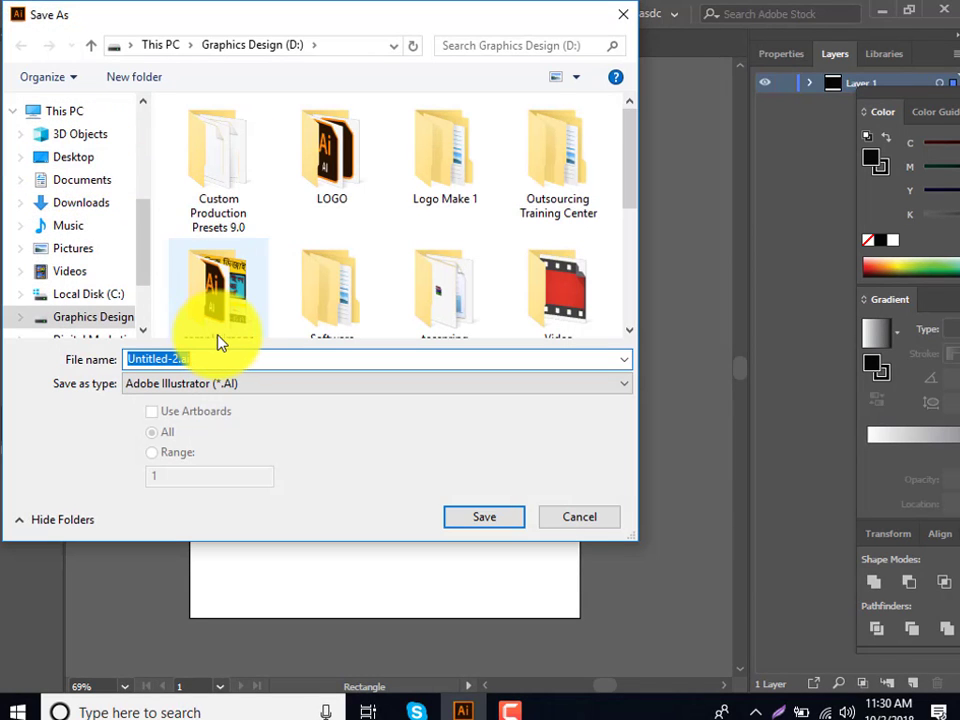
left_click(183, 361)
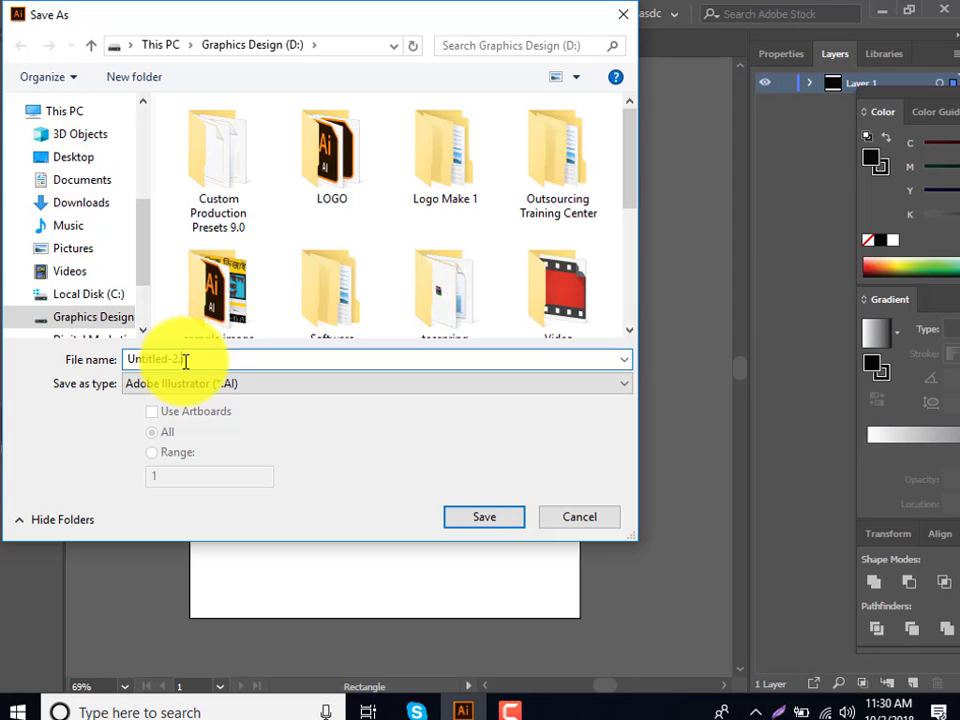
type("AS")
type("DC")
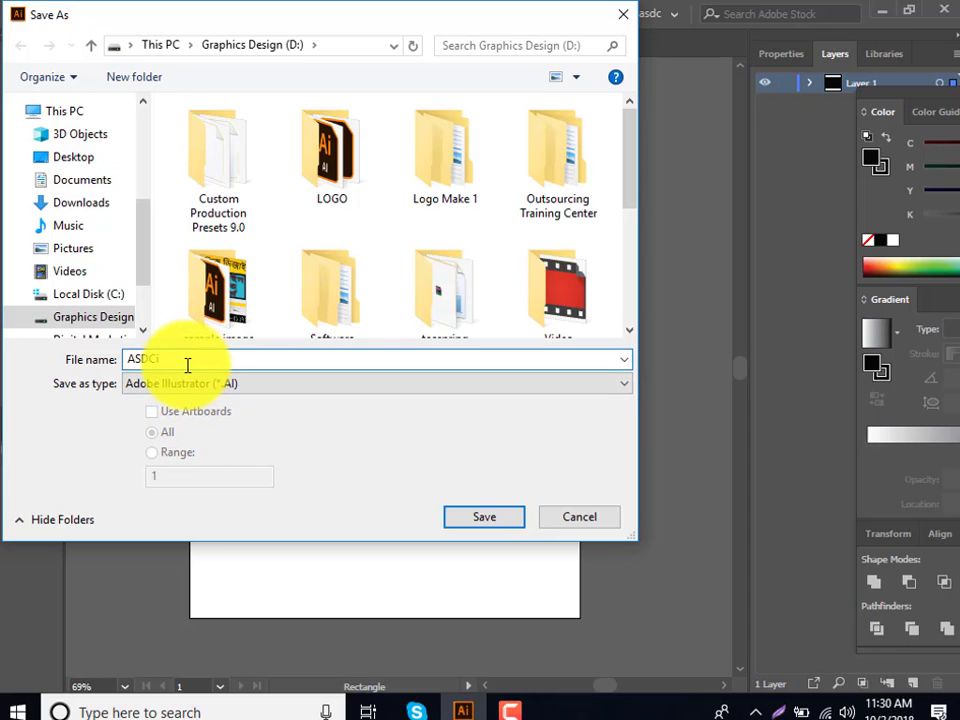
left_click(163, 386)
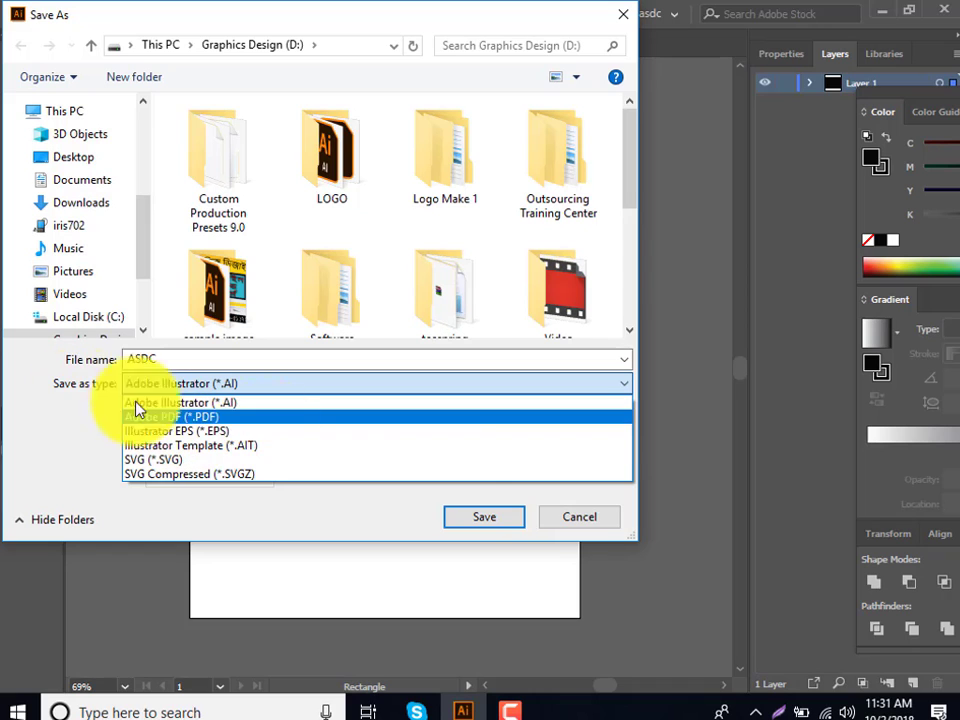
Keep Adobe Illustrator (*.AI) as the save format
left_click(311, 403)
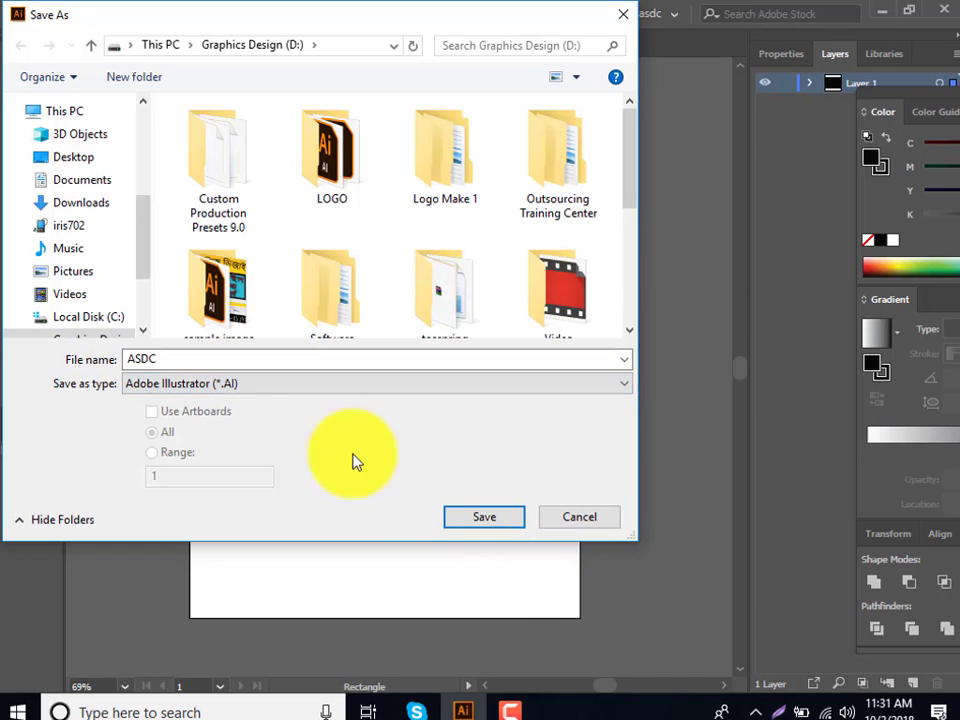
Confirm the save, then set the Illustrator Options version to Illustrator CC
left_click(476, 521)
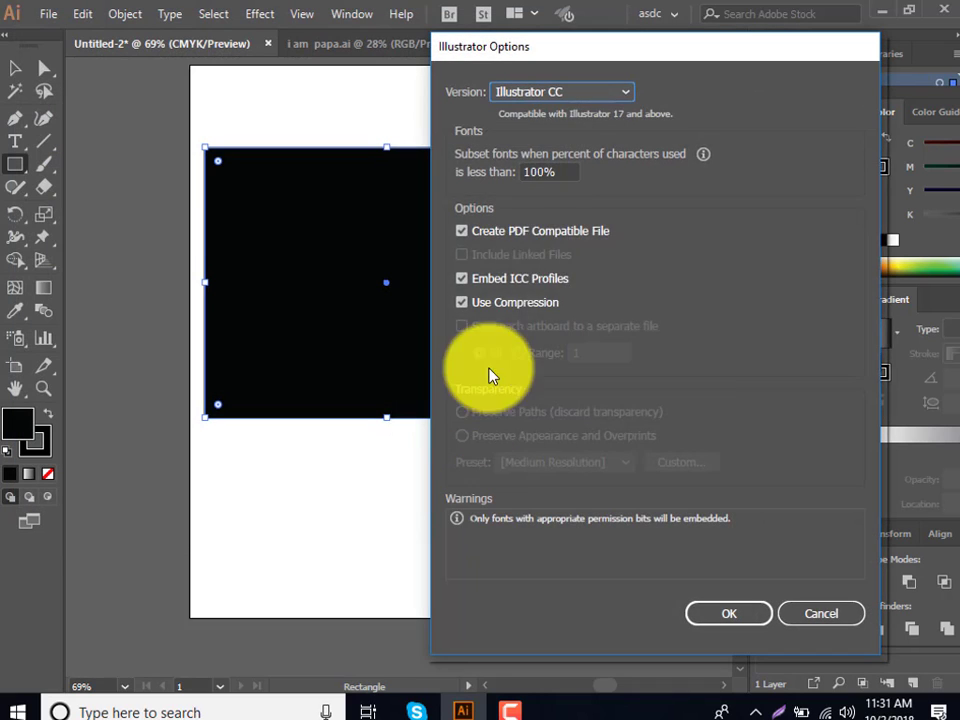
left_click(543, 92)
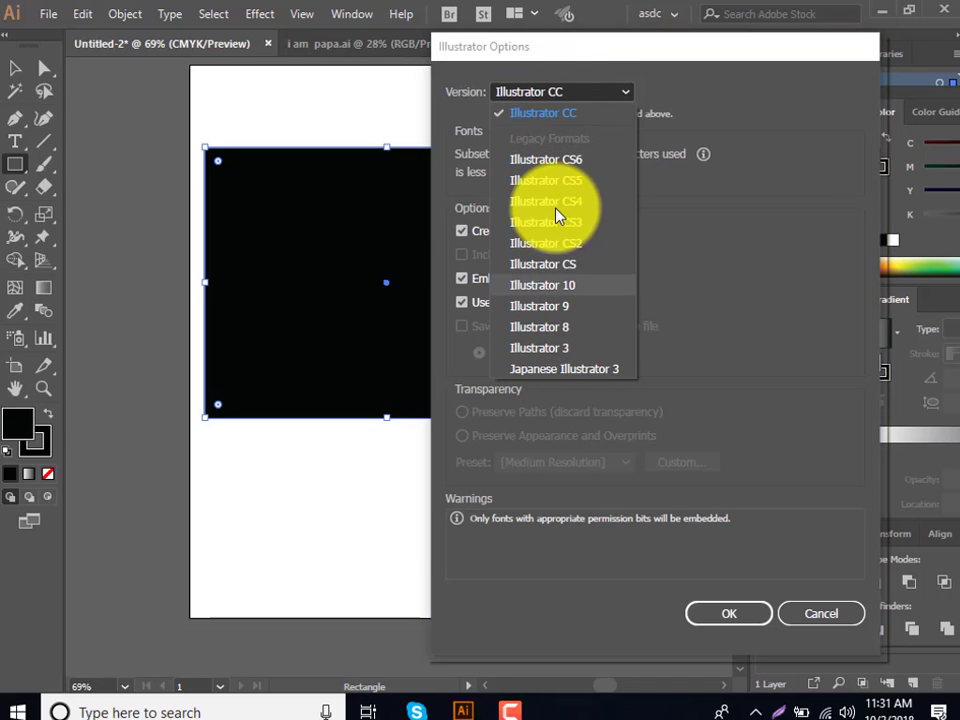
left_click(547, 302)
left_click(527, 88)
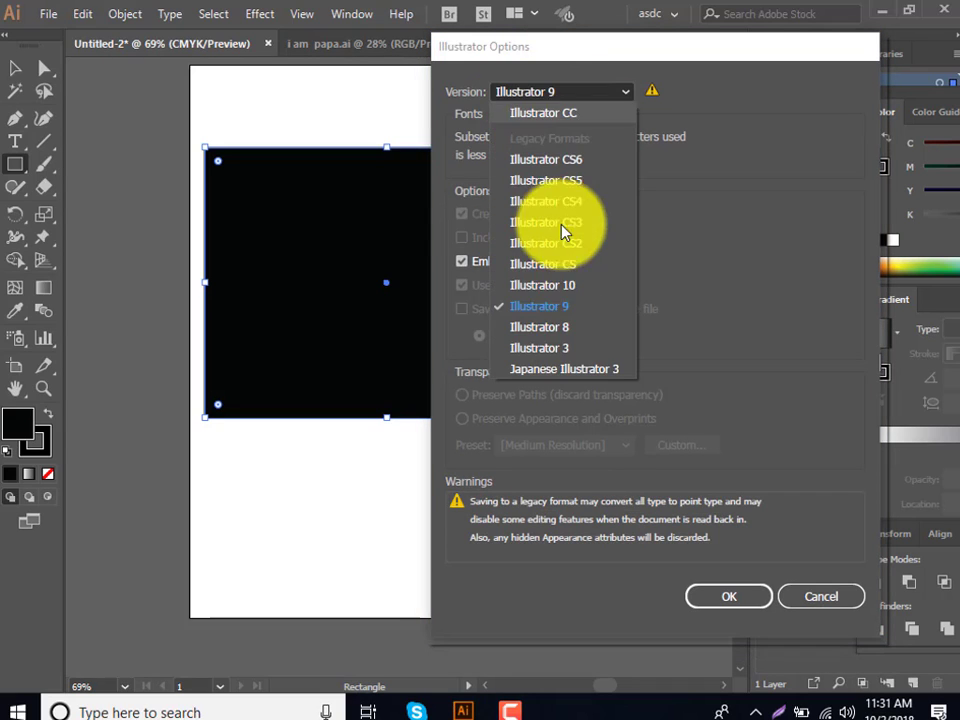
left_click(564, 285)
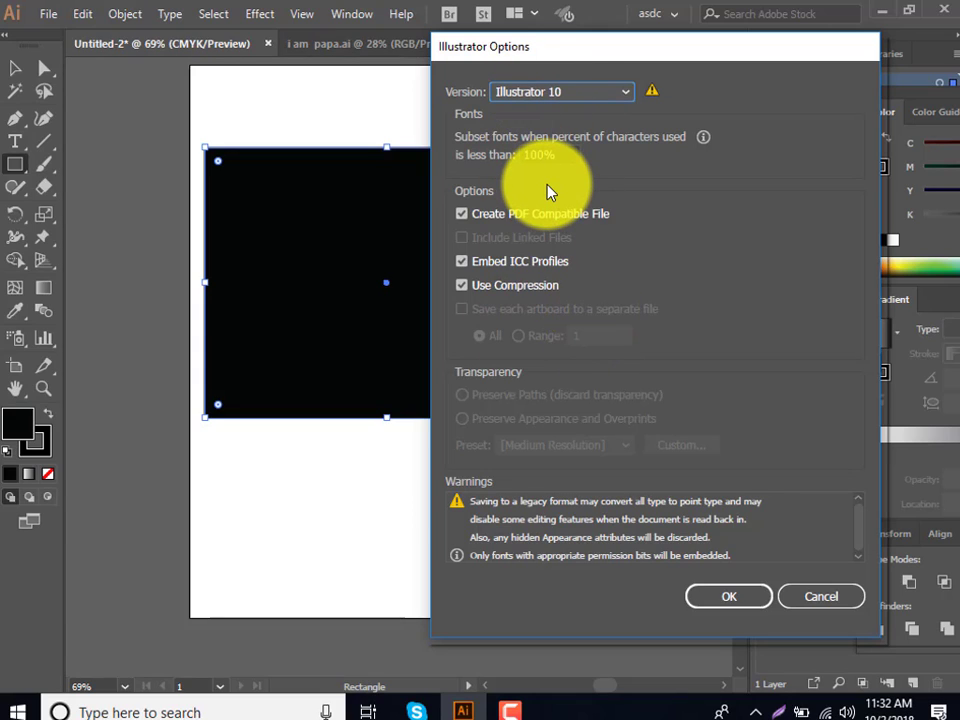
left_click(583, 91)
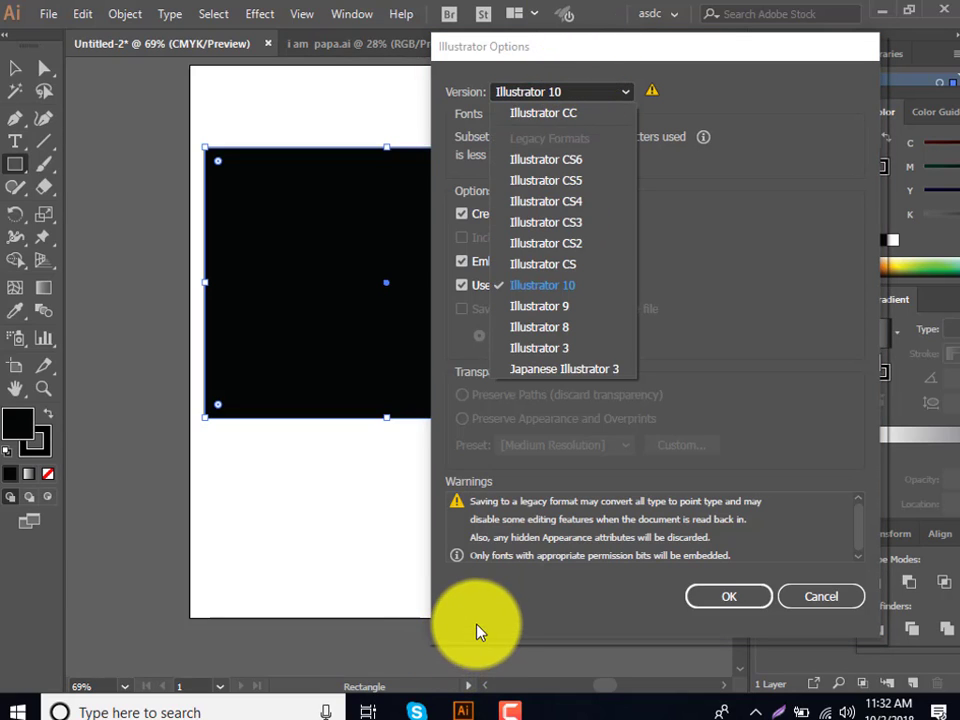
left_click(540, 113)
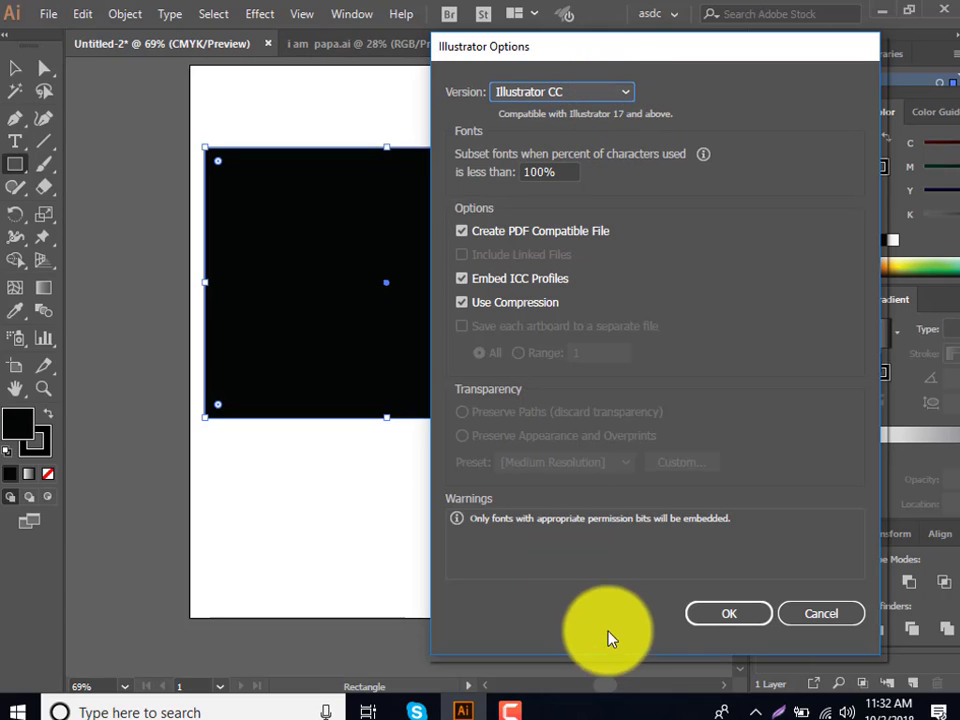
Save the file as ASDC.ai and dock the Tools panel at the left edge
left_click(730, 617)
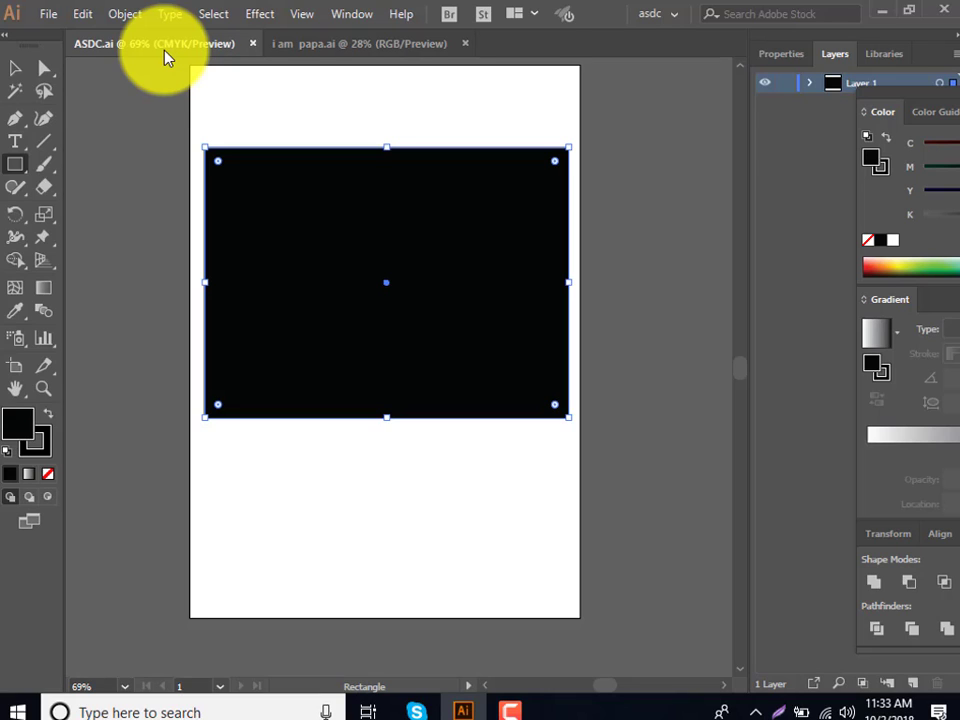
mouse_move(32, 34)
left_mouse_down()
mouse_move(31, 46)
mouse_move(20, 29)
left_mouse_up()
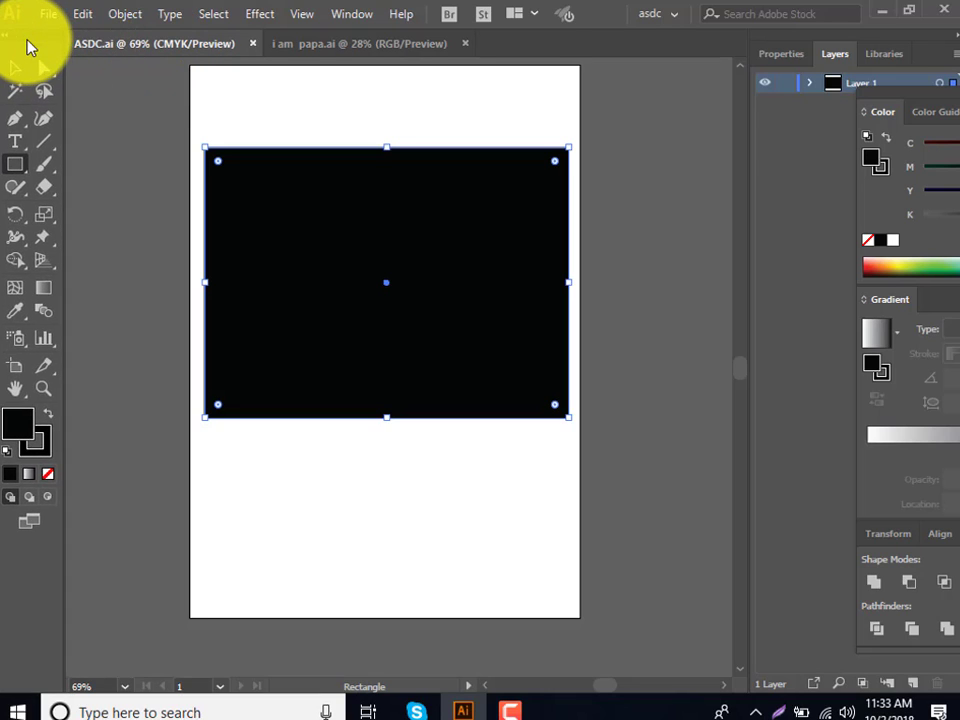
Export the artwork as ASDC.jpg in JPEG format to the Graphics Design drive
left_click(47, 16)
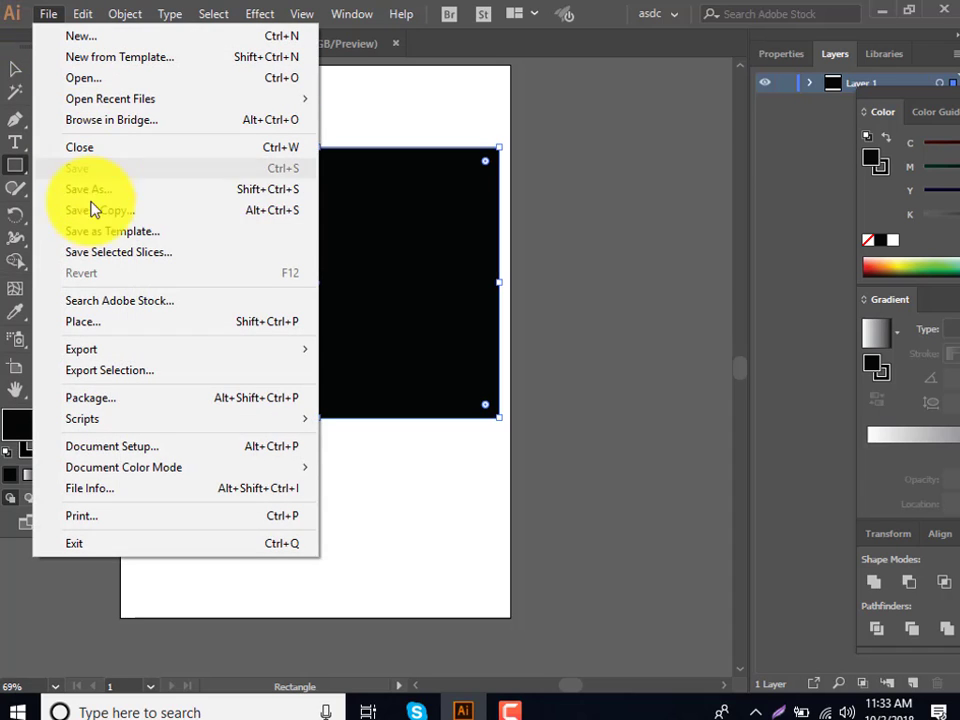
mouse_move(140, 349)
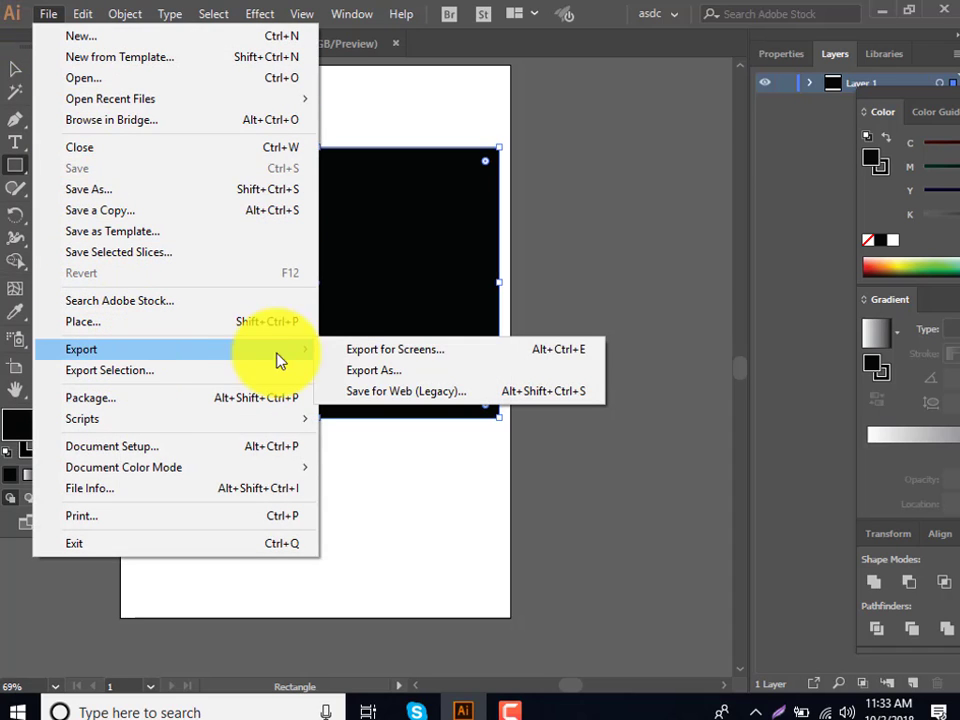
left_click(381, 374)
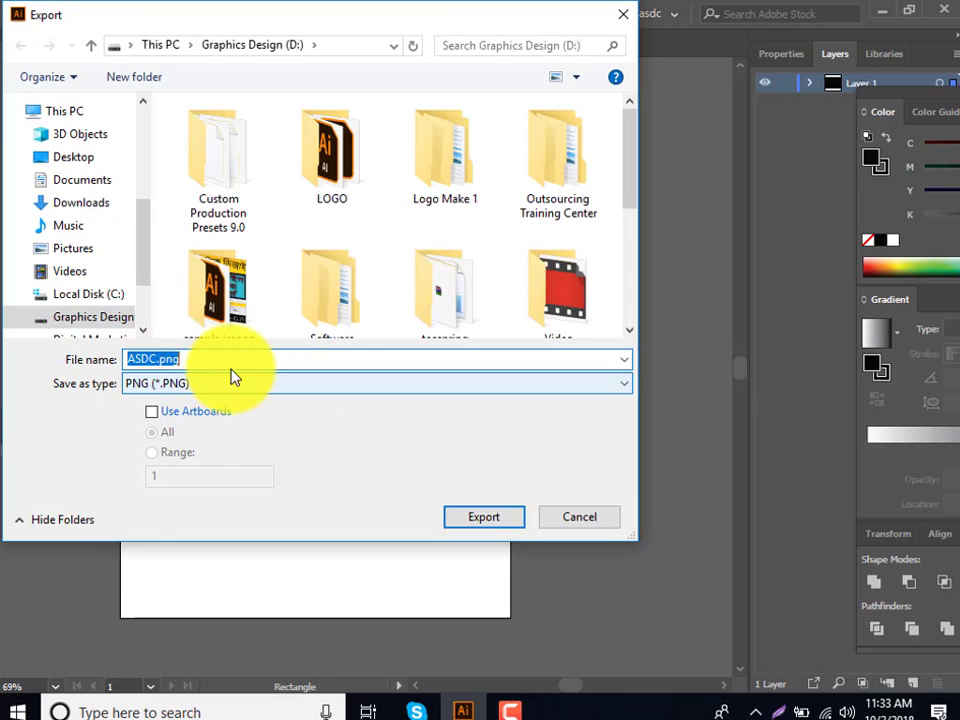
left_click(186, 385)
left_click(186, 385)
left_click(186, 385)
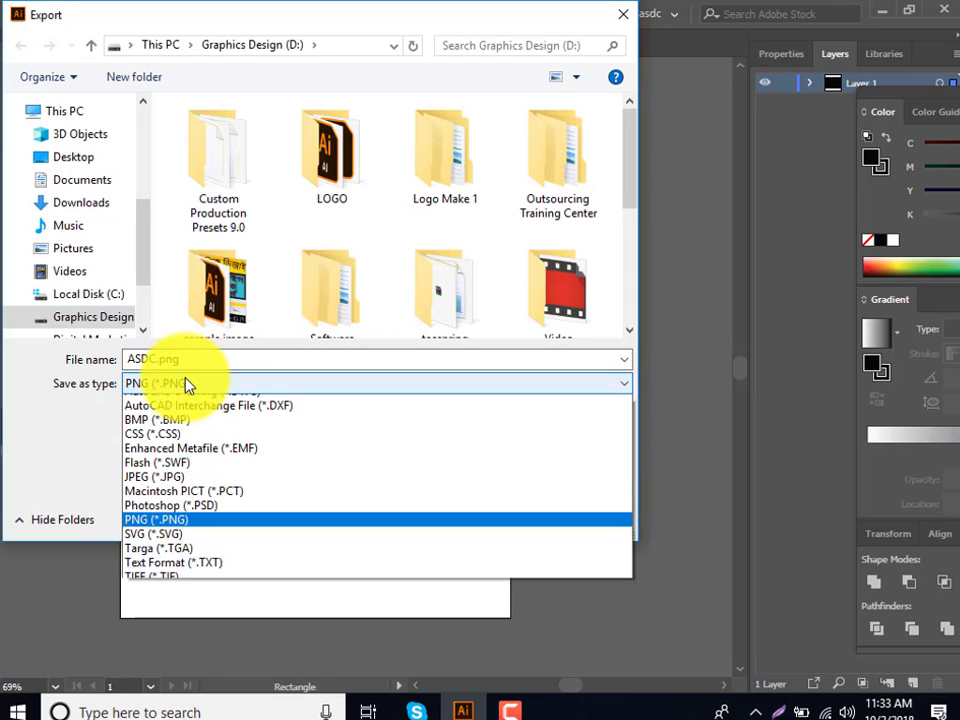
left_click(157, 531)
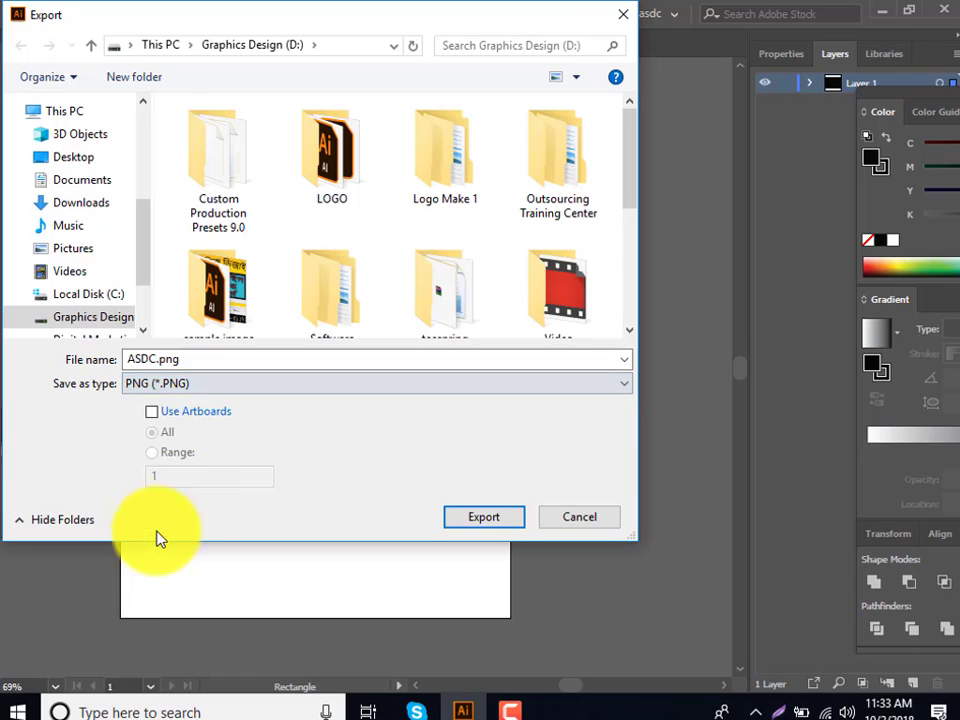
left_click(171, 385)
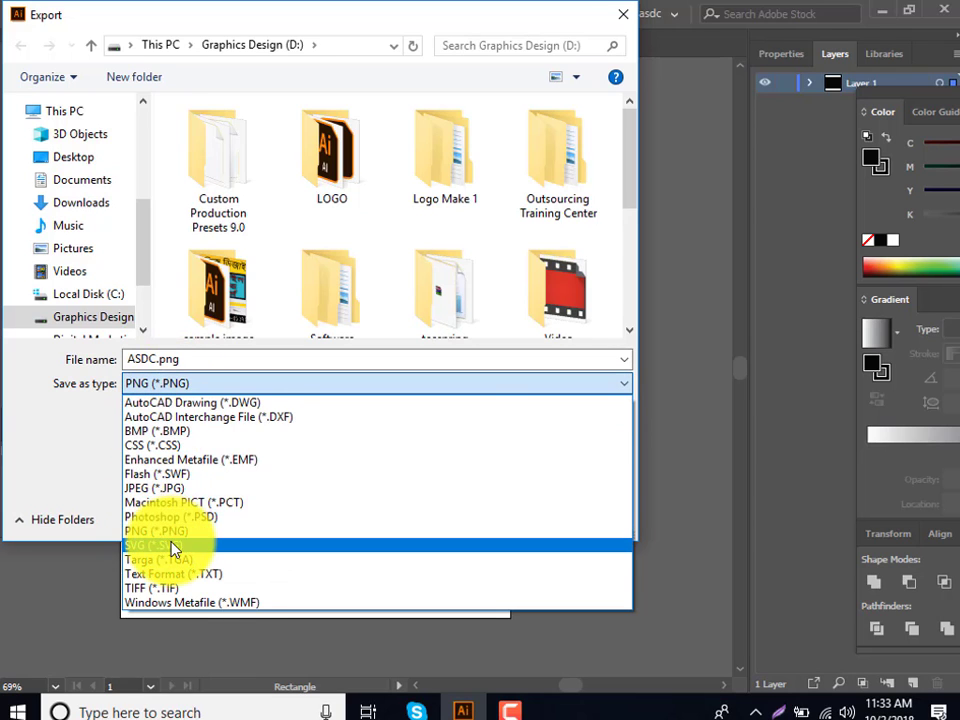
left_click(160, 474)
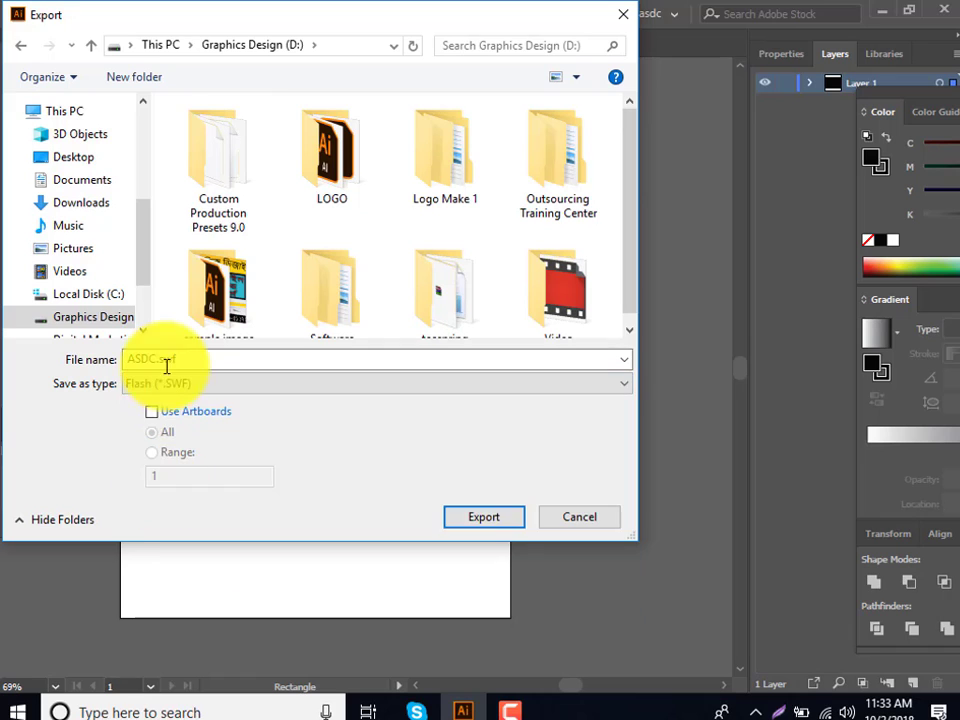
left_click(167, 384)
left_click(178, 489)
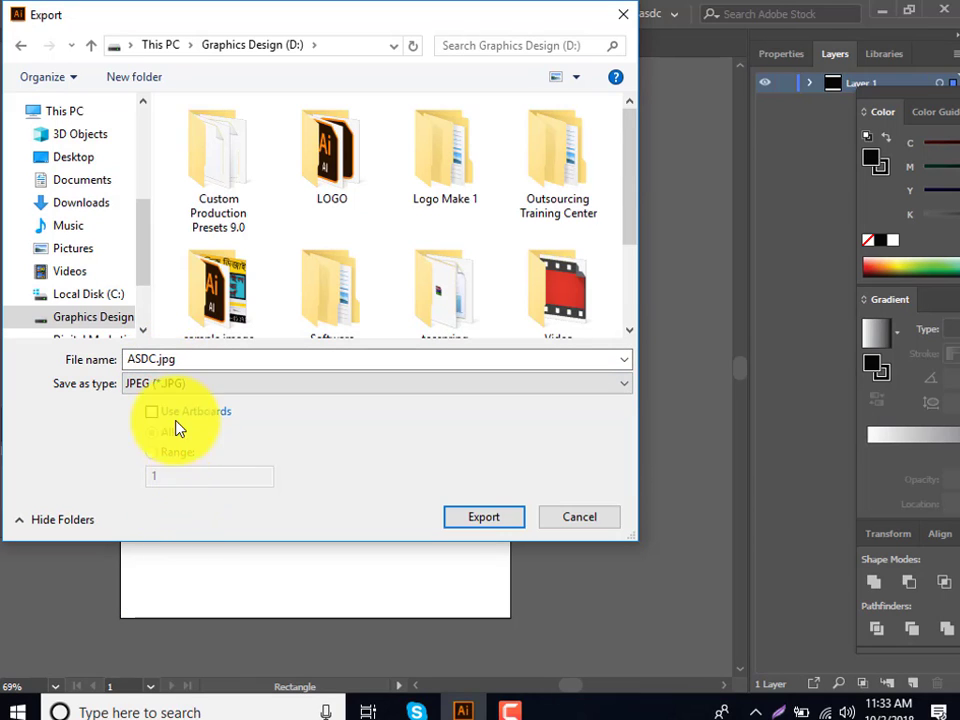
left_click(480, 520)
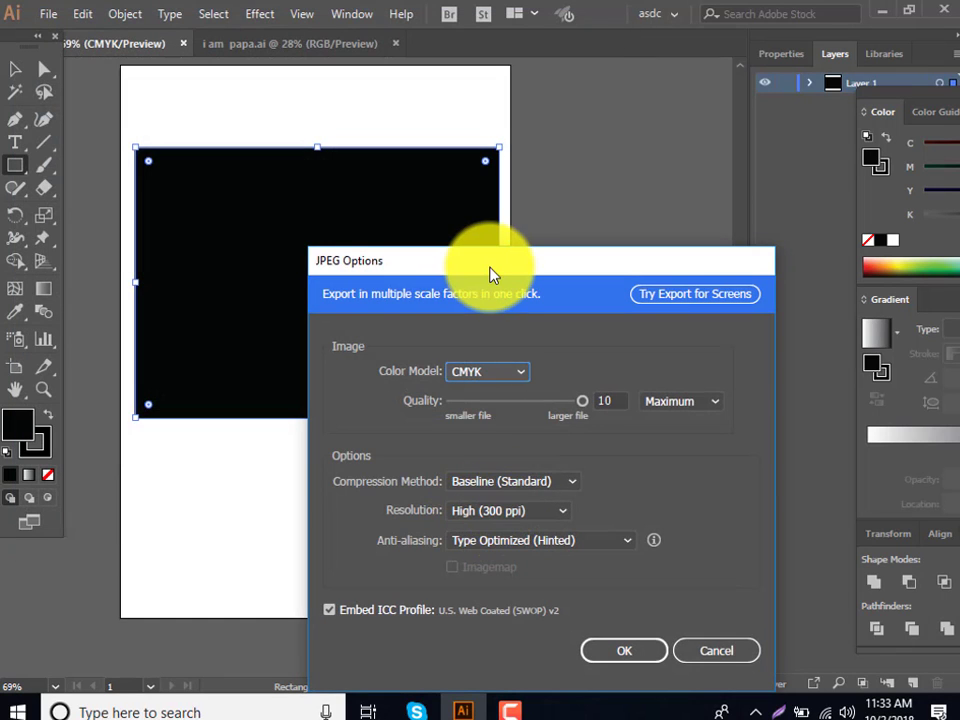
In JPEG Options, keep the colour model at CMYK after briefly trying RGB
left_click_drag(490, 273, 436, 87)
left_click(445, 185)
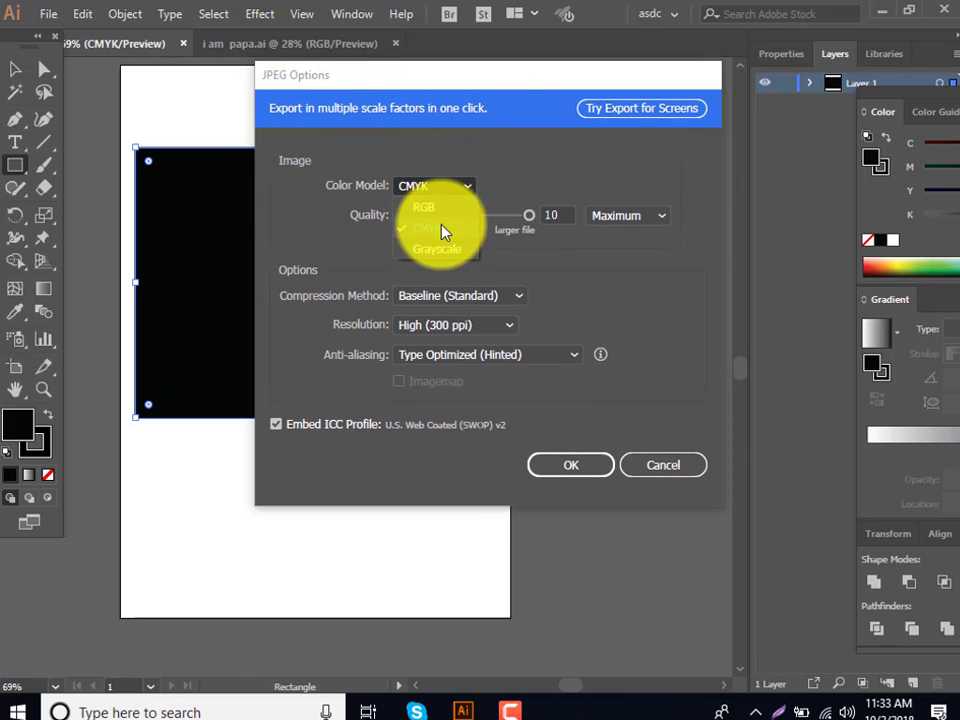
left_click(443, 209)
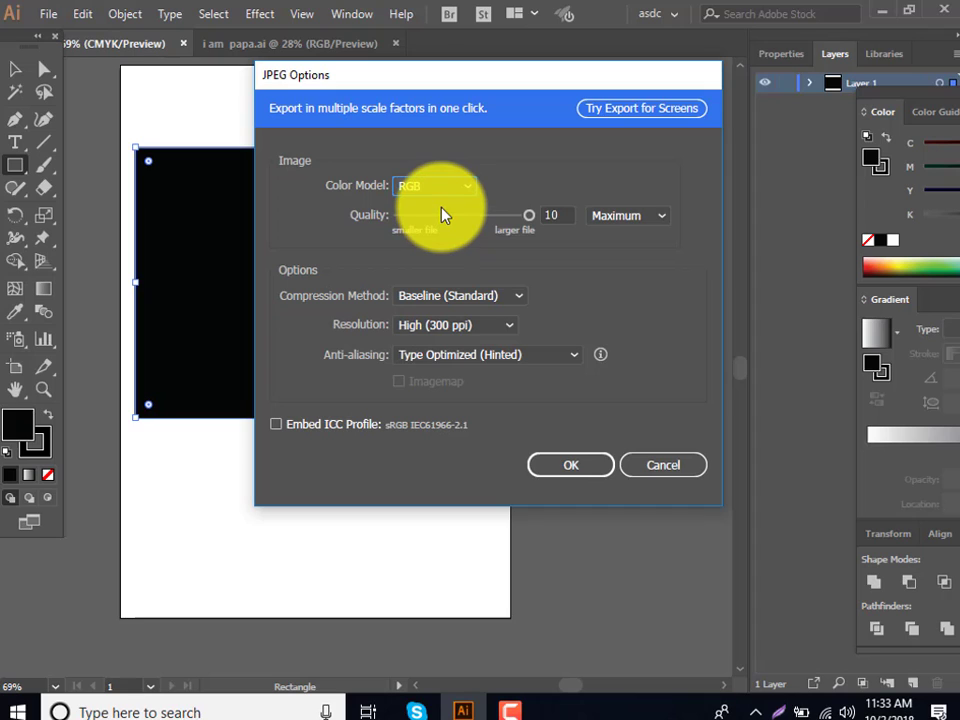
left_click(443, 190)
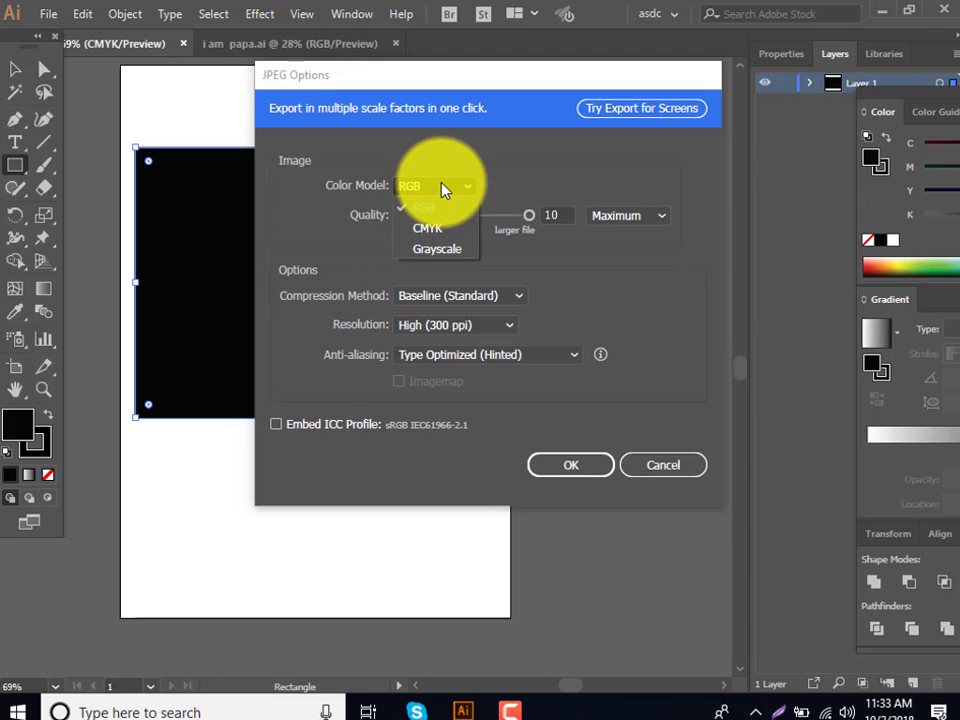
left_click(443, 223)
left_click(439, 185)
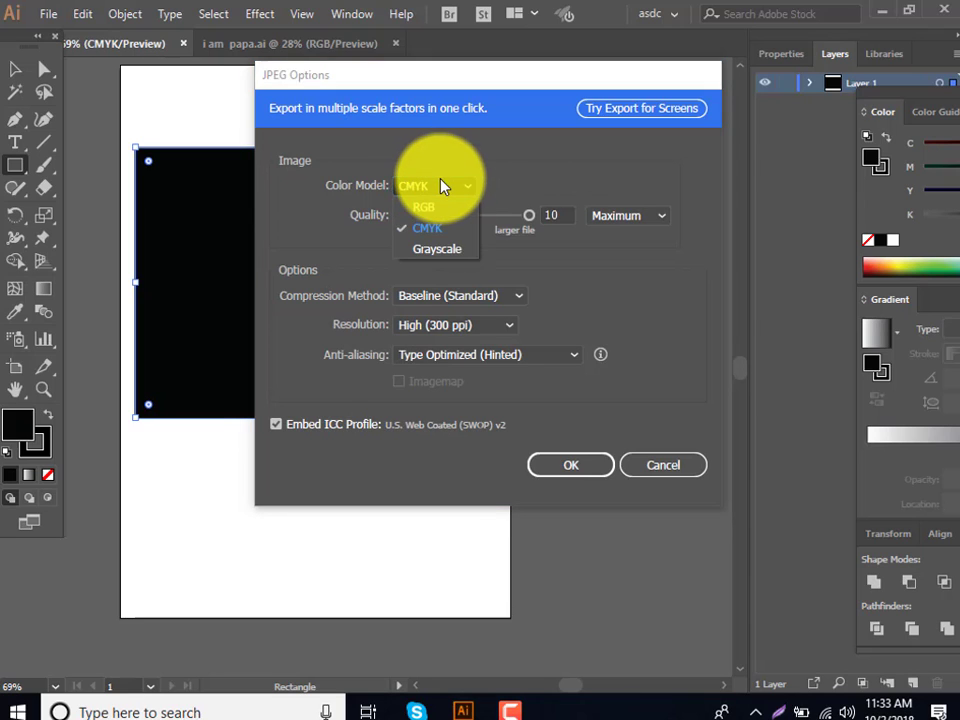
left_click(550, 290)
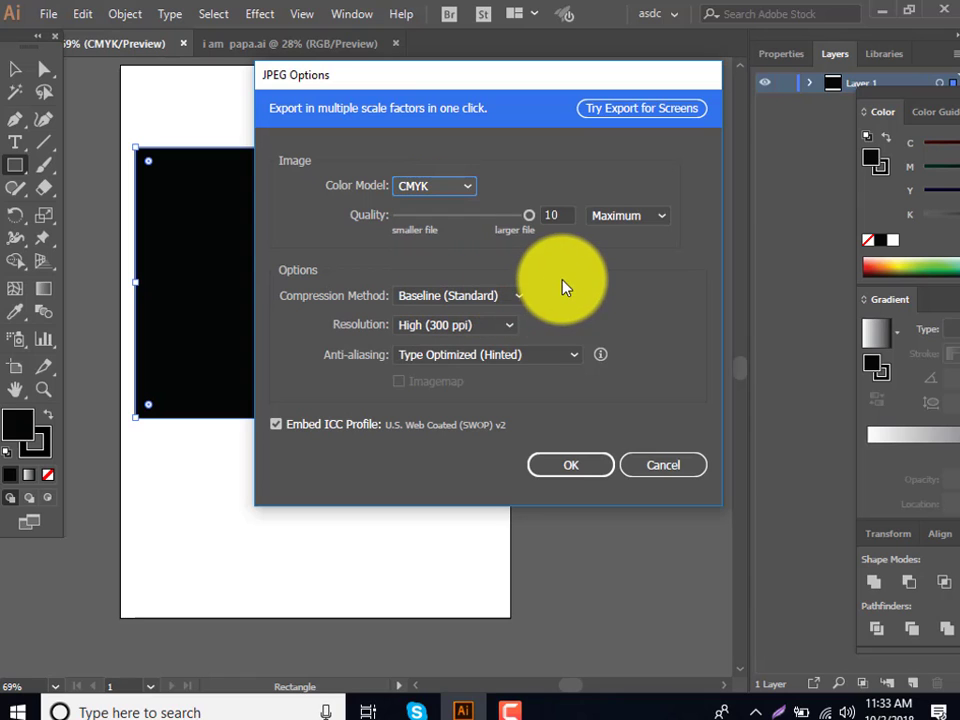
Lower the resolution to Medium (150 ppi), confirm the export, and minimize Illustrator
left_click(482, 328)
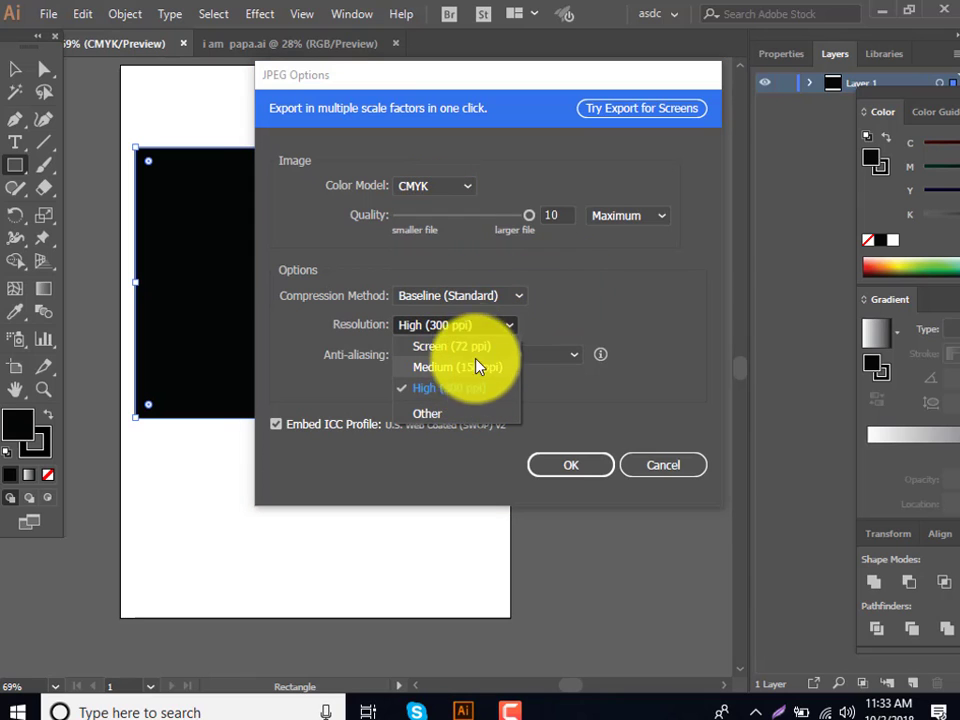
left_click(452, 346)
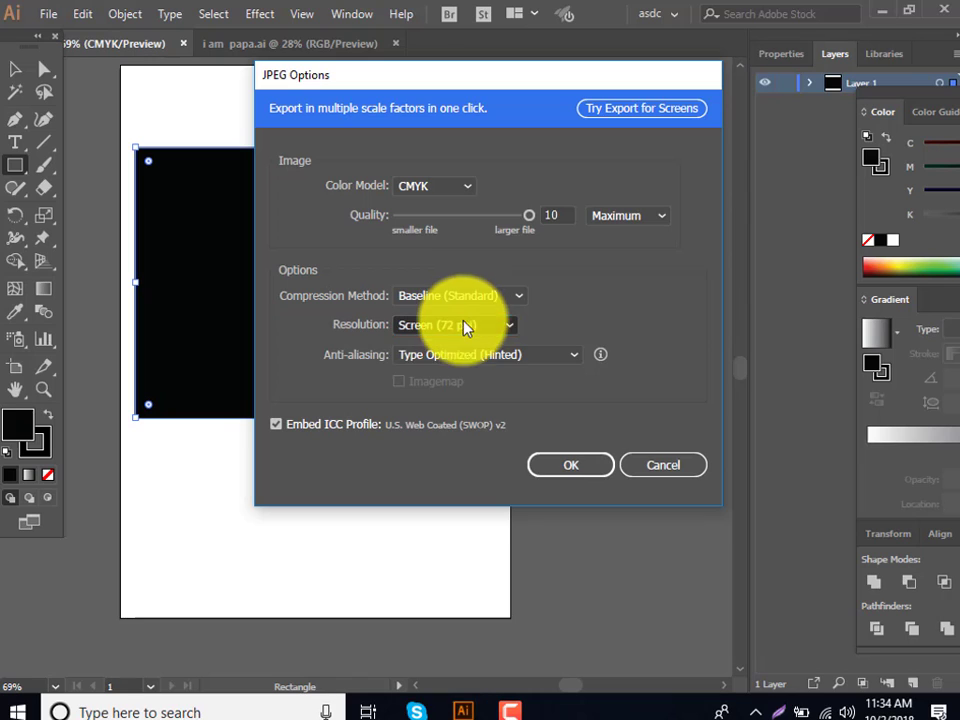
left_click(462, 325)
left_click(450, 366)
left_click(563, 463)
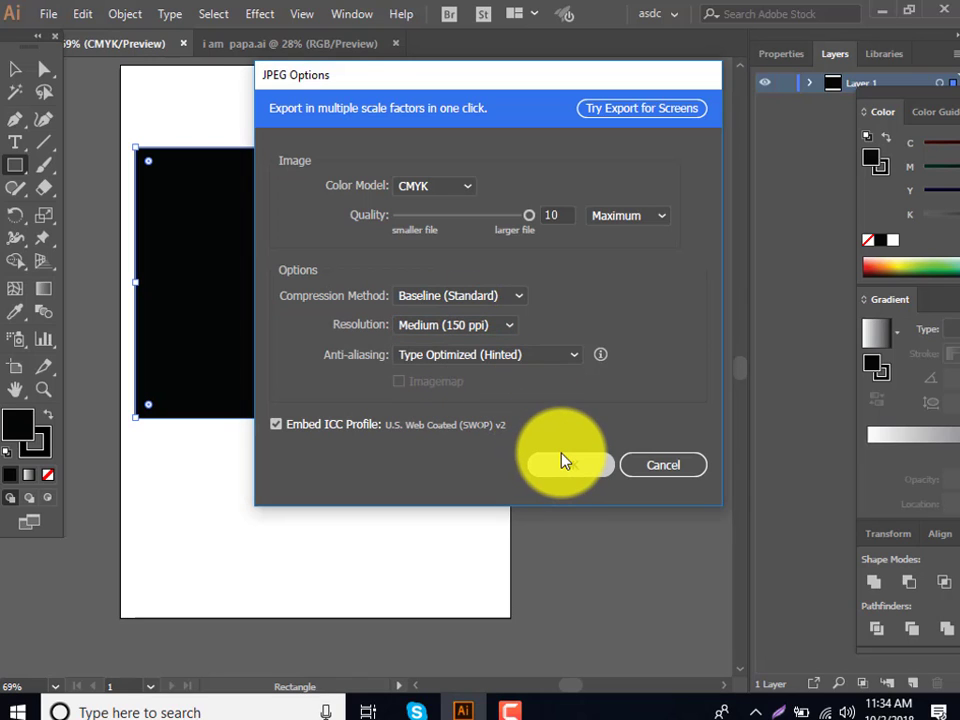
left_click(888, 12)
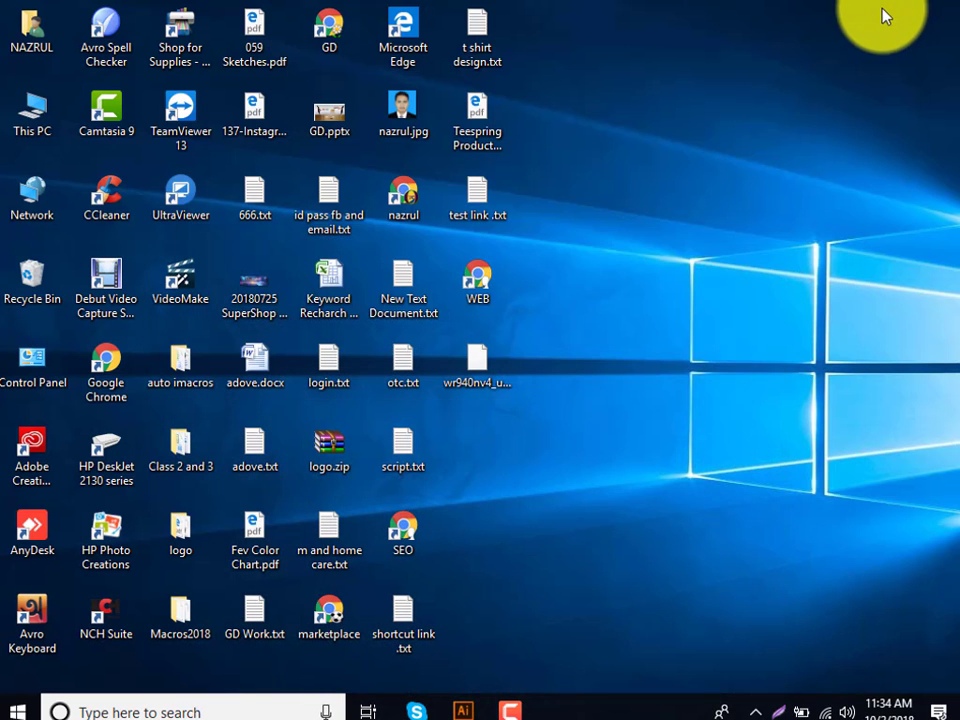
Browse This PC into the Graphics Design (D:) drive and locate ASDC.ai
double_click(28, 106)
scroll(343, 364, "down", 3)
scroll(336, 398, "down", 1)
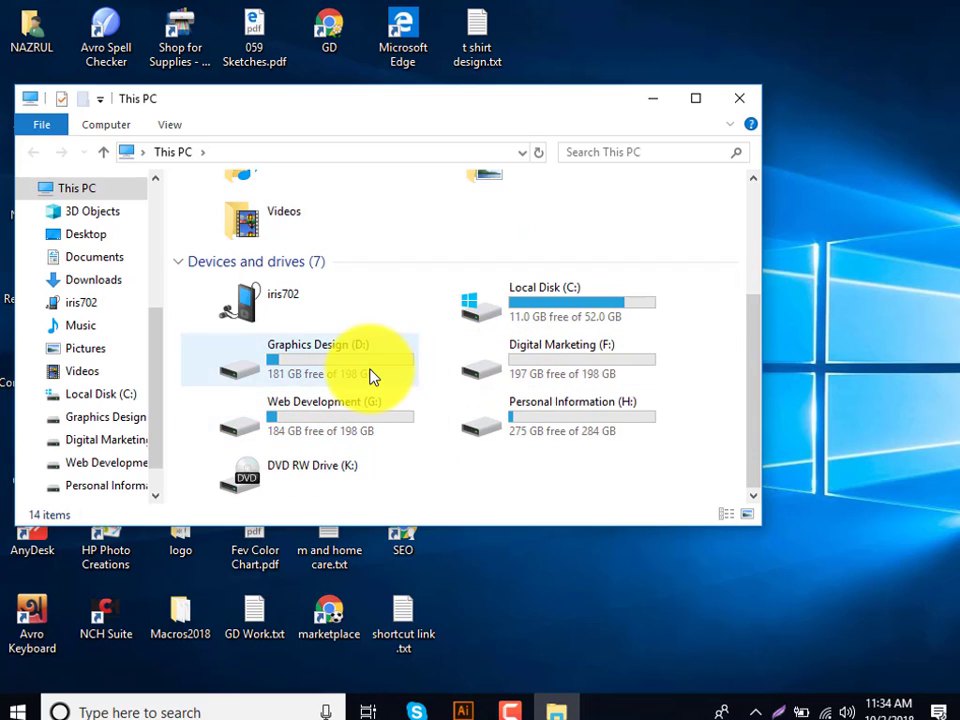
double_click(370, 377)
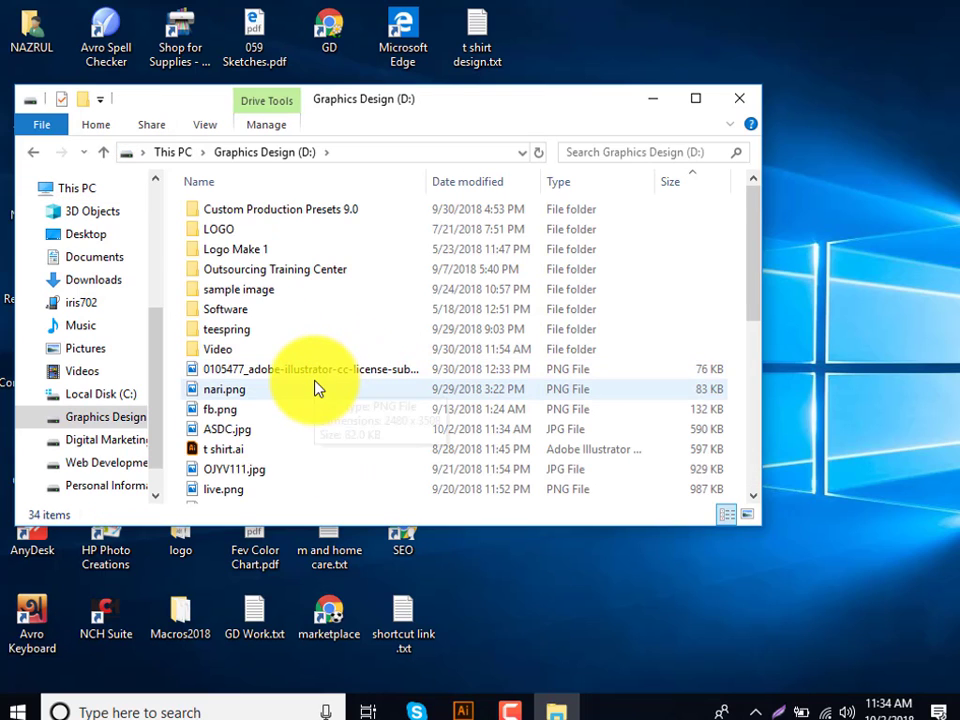
scroll(312, 392, "down", 1)
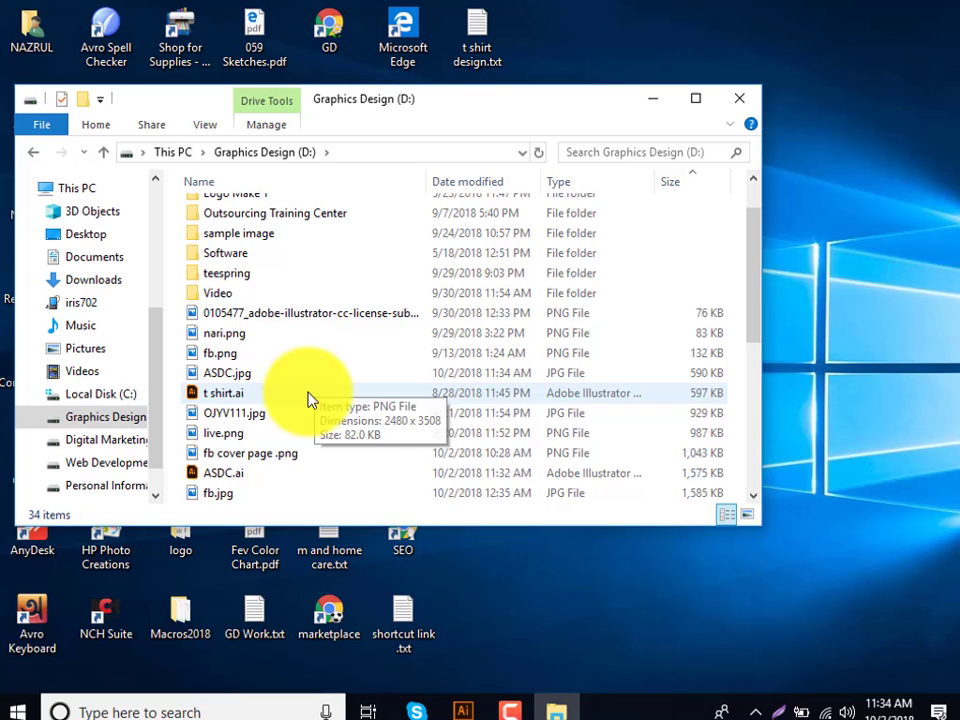
left_click(272, 475)
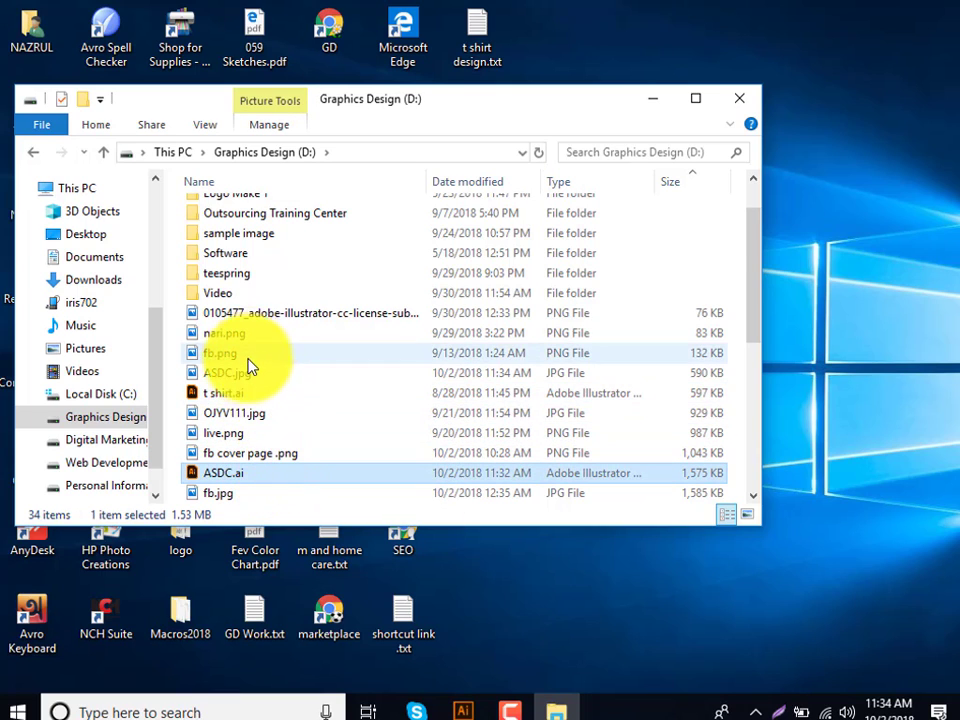
Open the exported ASDC.jpg in the image viewer to check it
scroll(250, 367, "down", 2)
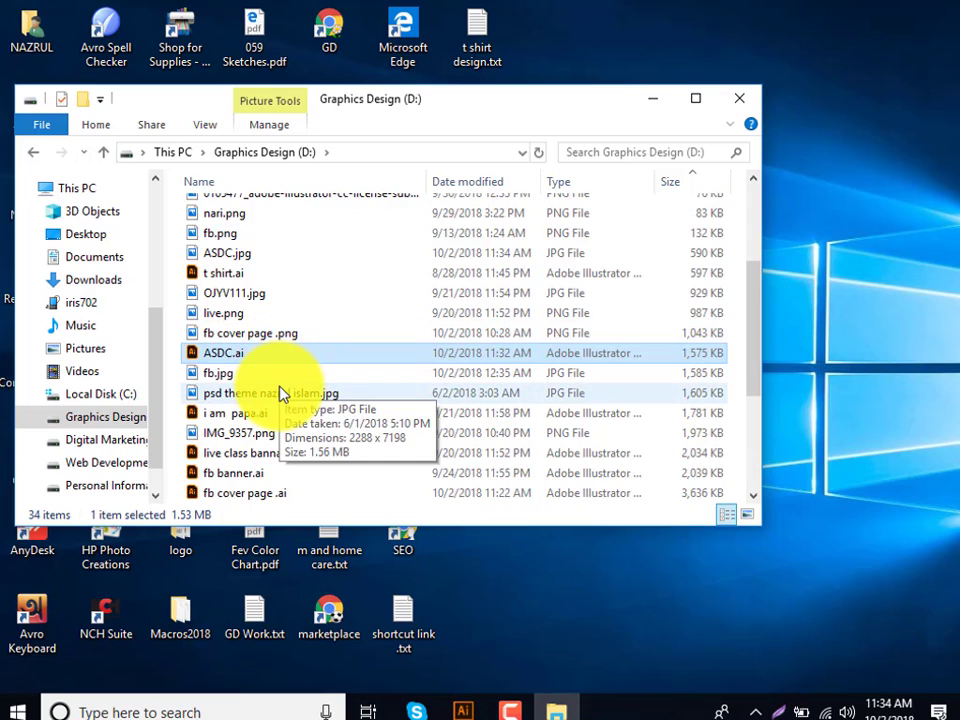
scroll(280, 395, "down", 1)
scroll(280, 396, "up", 2)
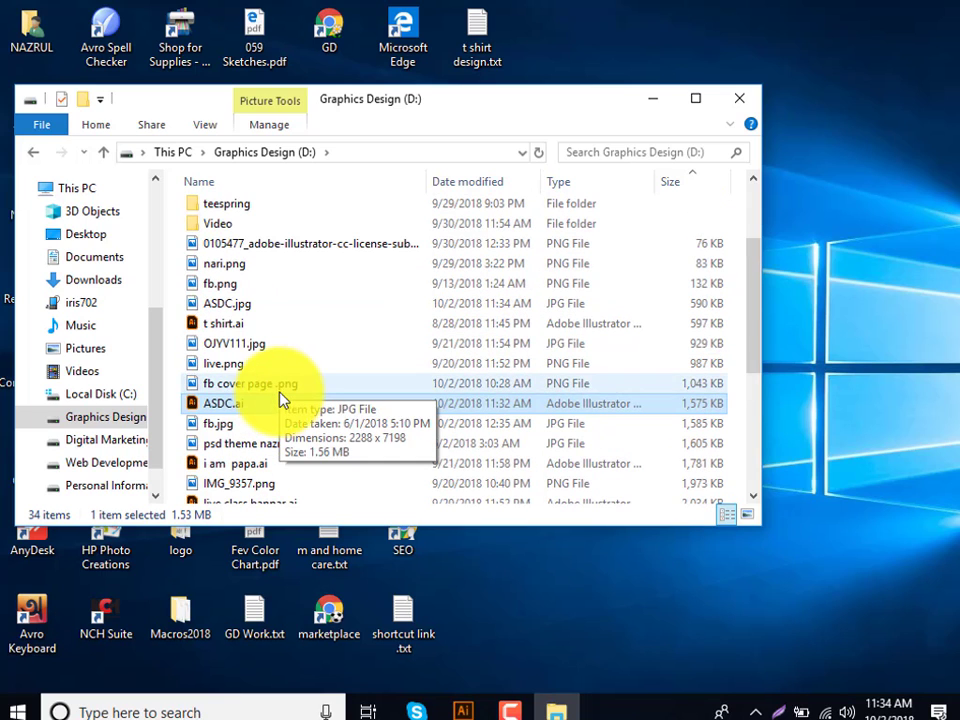
left_click(245, 308)
double_click(245, 310)
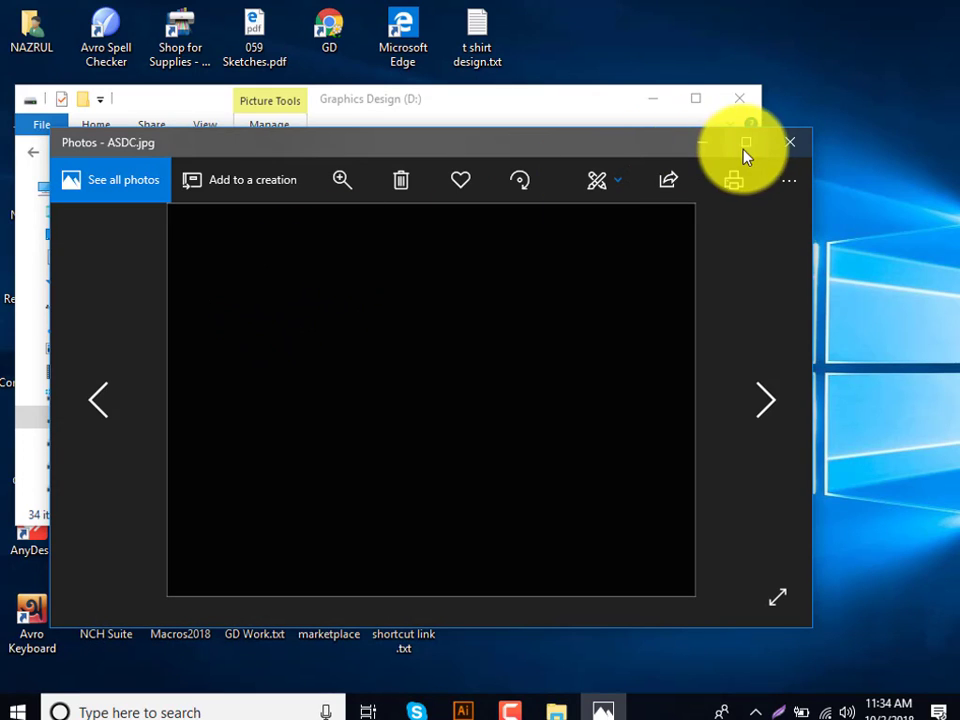
left_click(787, 143)
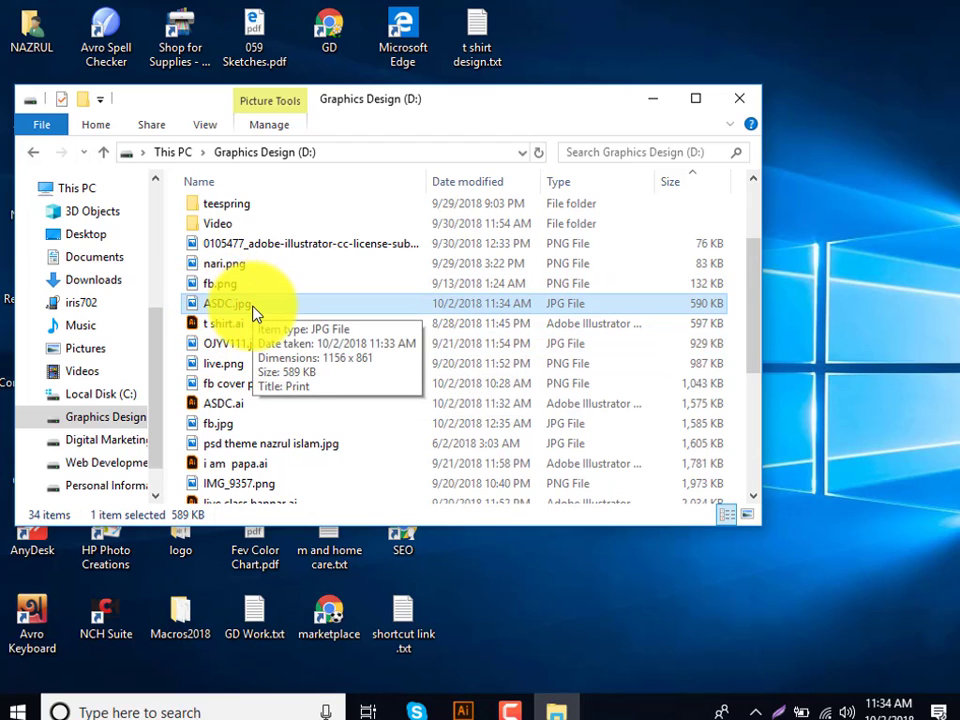
Scroll the drive's file list, then return to the Illustrator document
scroll(259, 338, "down", 1)
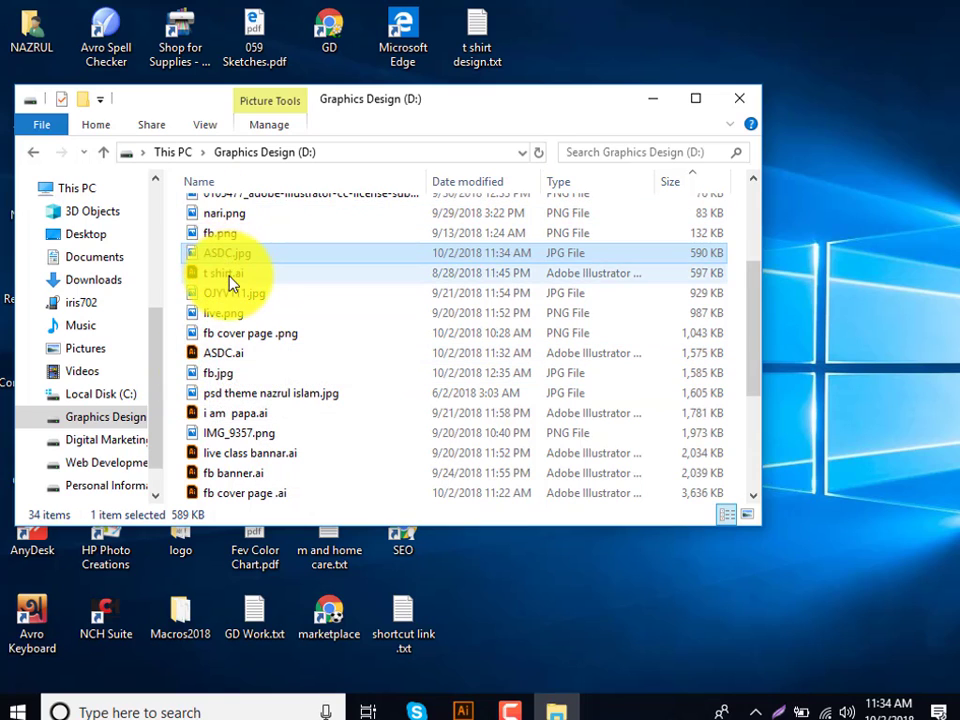
scroll(229, 283, "up", 1)
scroll(229, 283, "up", 1)
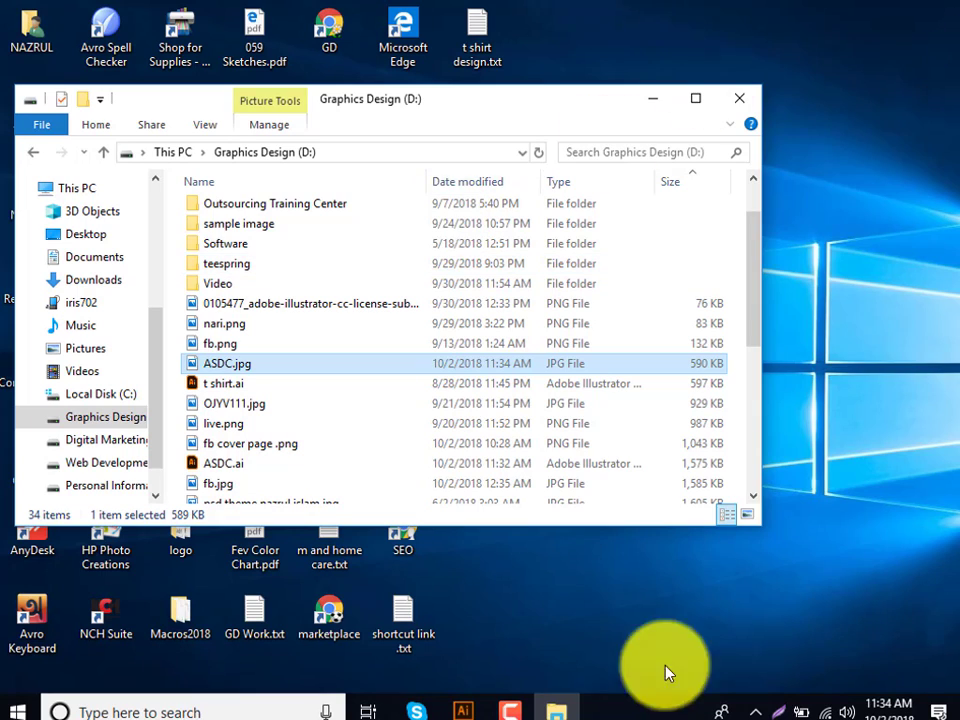
left_click(476, 708)
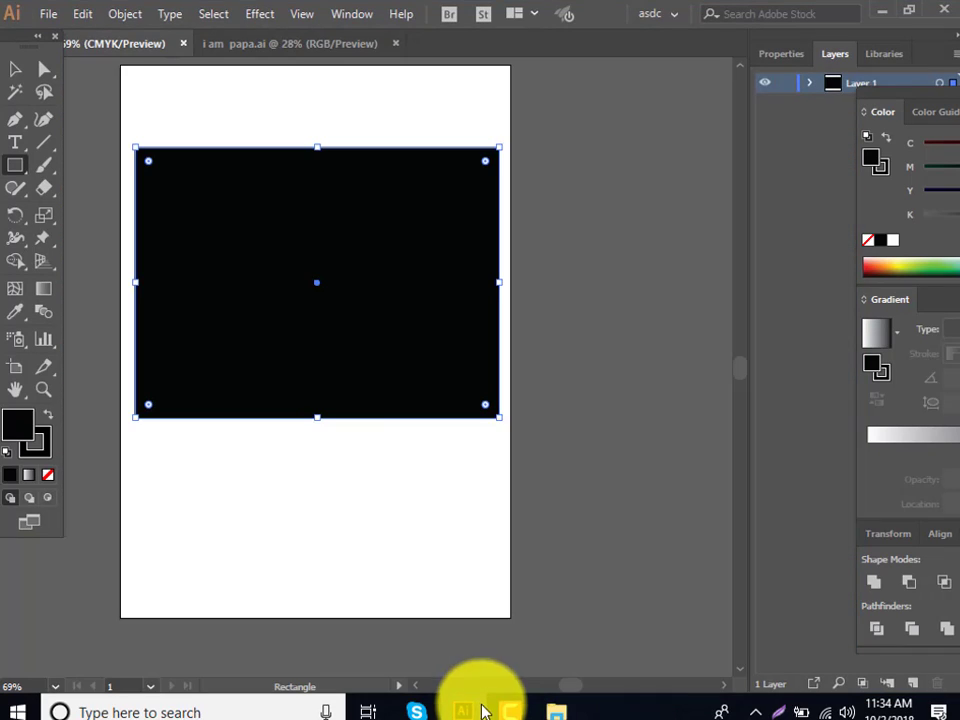
left_click(14, 70)
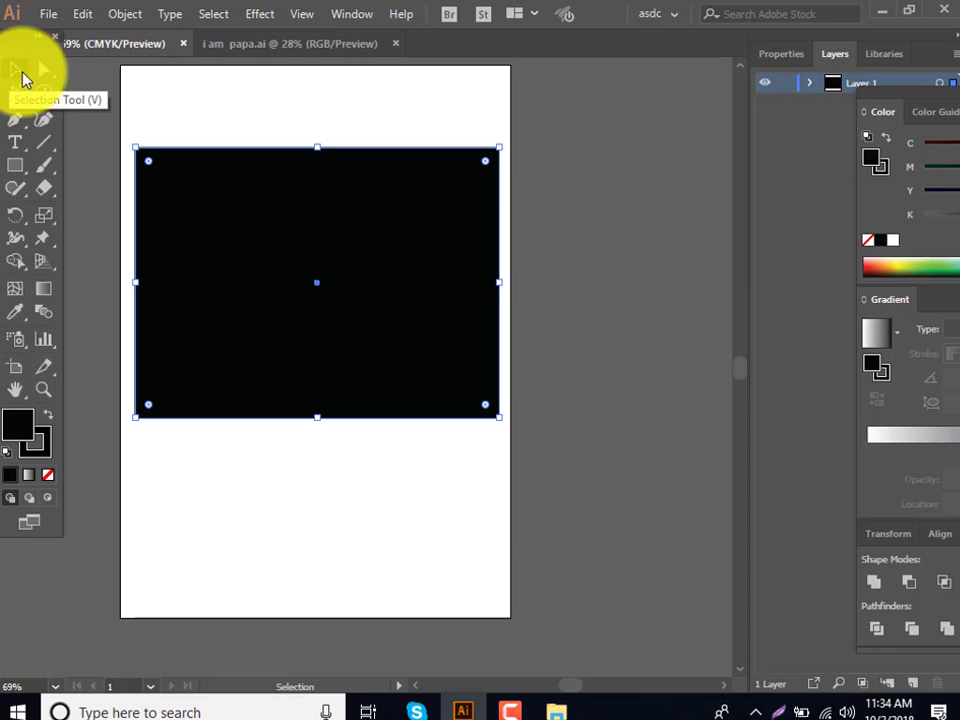
mouse_move(19, 41)
left_mouse_down()
mouse_move(10, 88)
mouse_move(28, 58)
left_mouse_up()
left_click(48, 14)
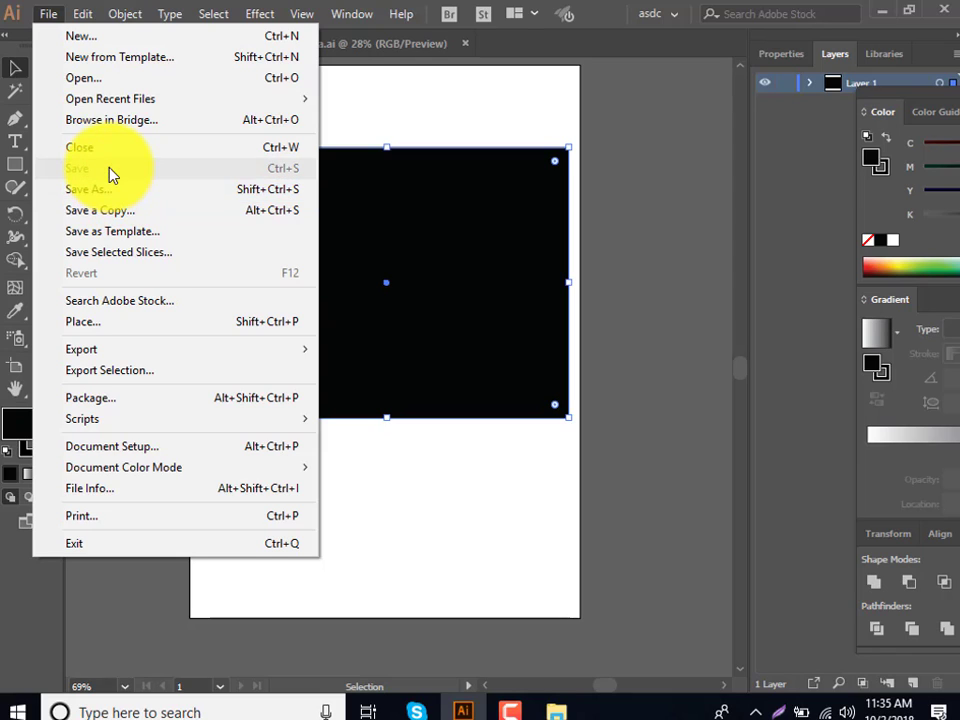
left_click(546, 142)
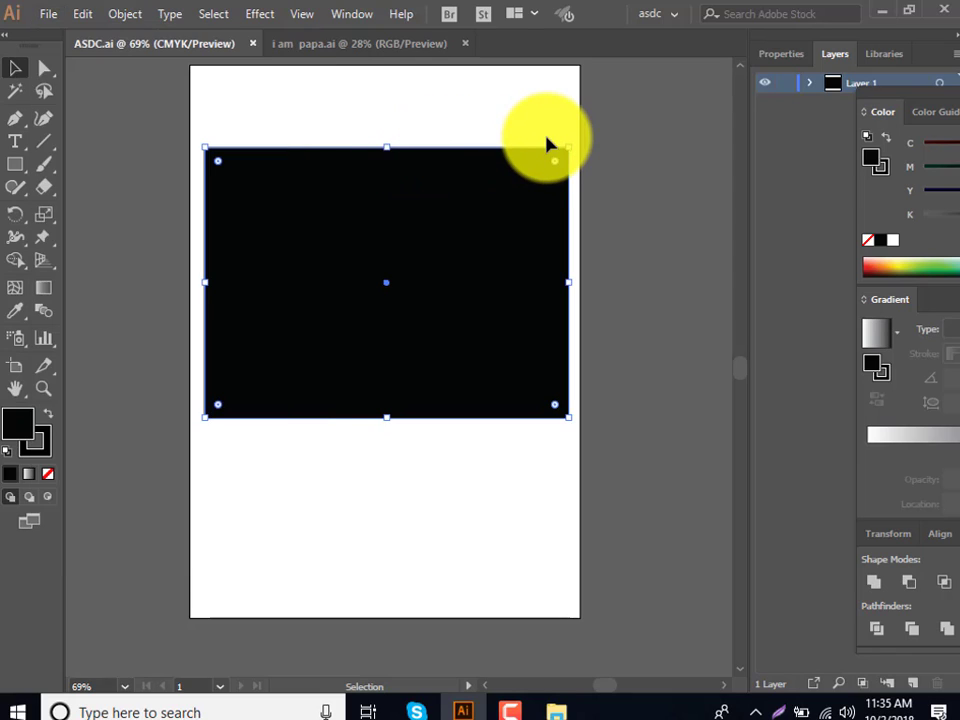
left_click(545, 135)
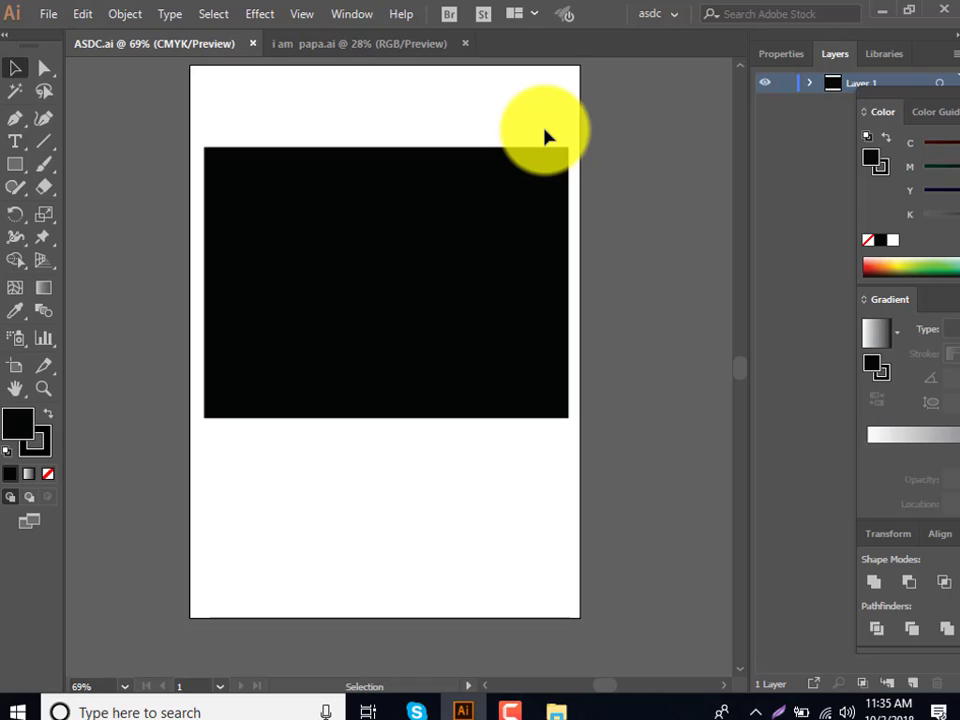
key("ctrl+1")
key("ctrl+plus")
key("ctrl+plus")
key("ctrl+plus")
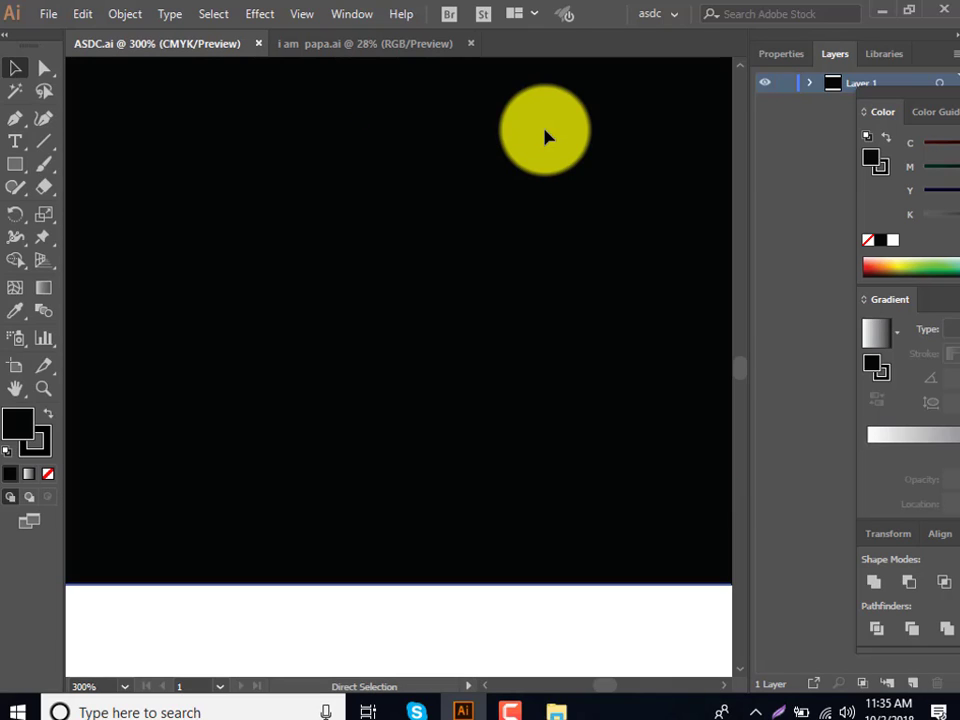
key("ctrl+plus")
key("ctrl+plus")
key("ctrl+plus")
key("ctrl+plus")
key("ctrl+plus")
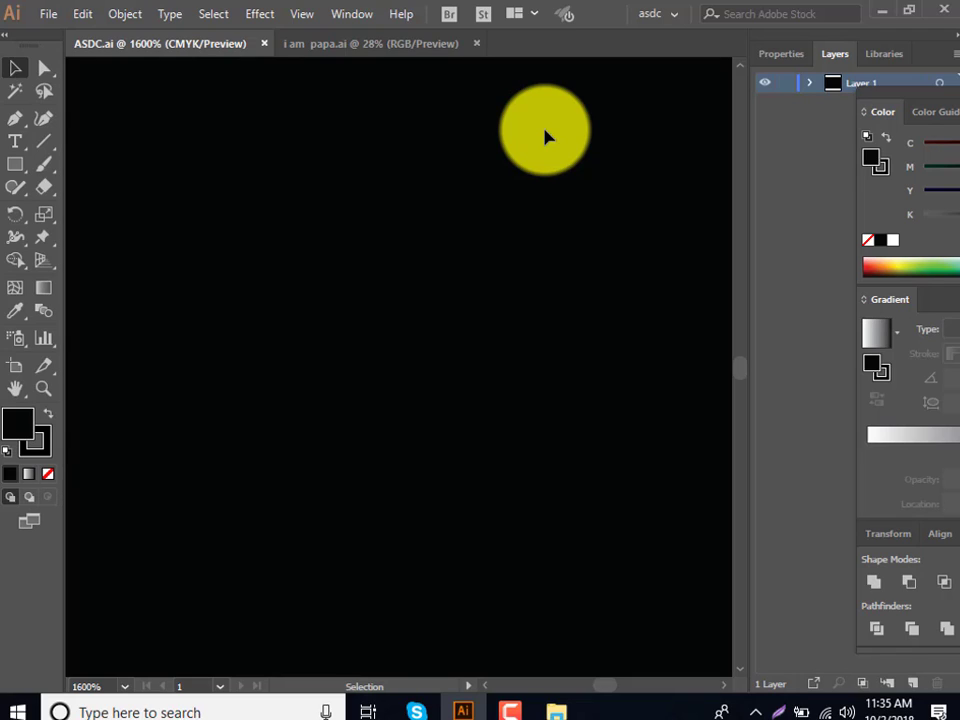
key("ctrl+minus")
key("ctrl+minus")
key("ctrl+minus")
key("ctrl+0")
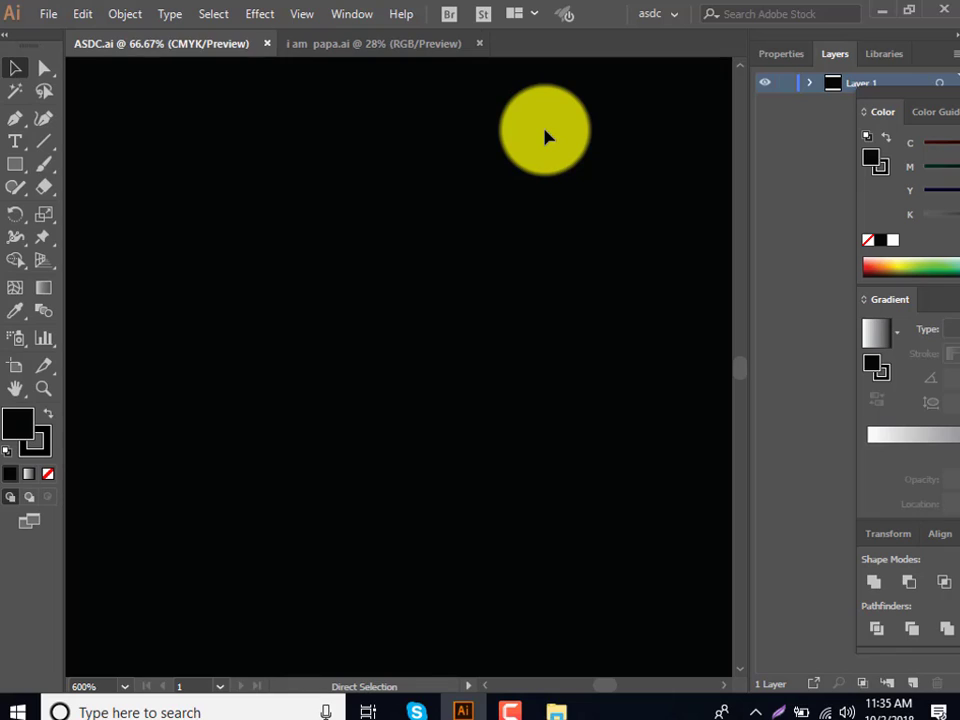
key("ctrl+minus")
key("ctrl+minus")
key("ctrl+plus")
key("ctrl+plus")
key("ctrl+plus")
key("ctrl+plus")
key("ctrl+plus")
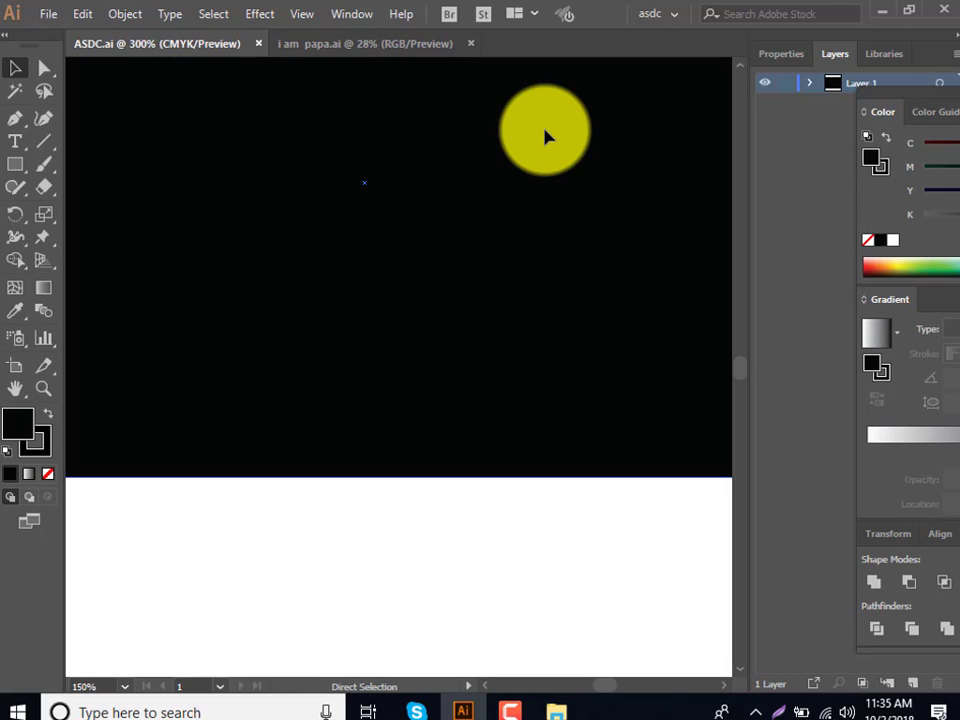
key("ctrl+plus")
key("ctrl+plus")
key("ctrl+plus")
key("ctrl+plus")
key("ctrl+plus")
key("ctrl+plus")
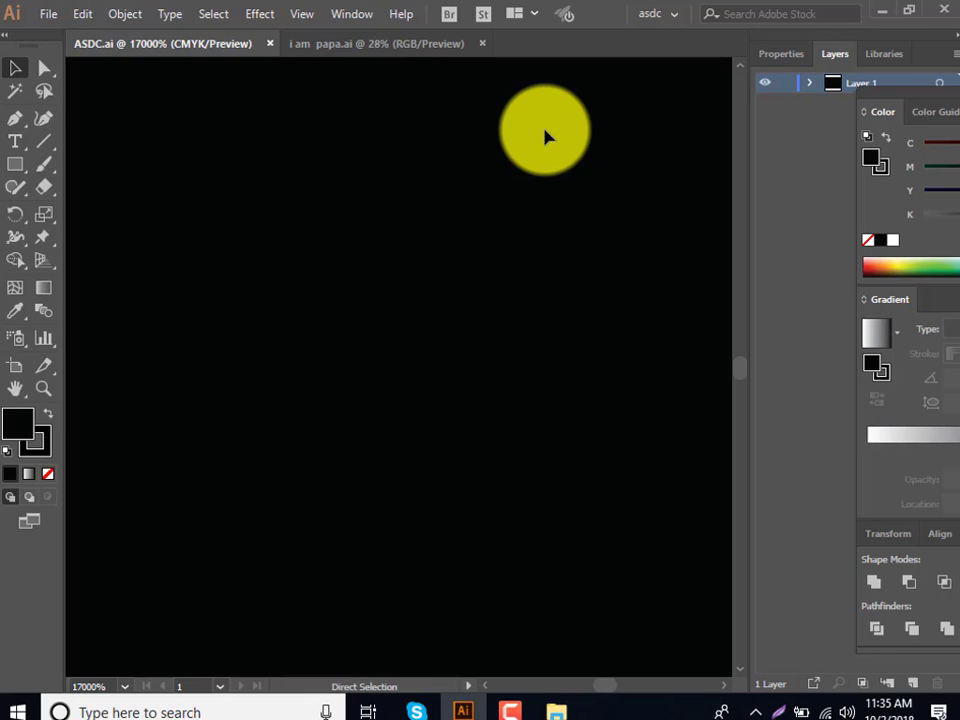
key("ctrl")
key("a")
key("ctrl+0")
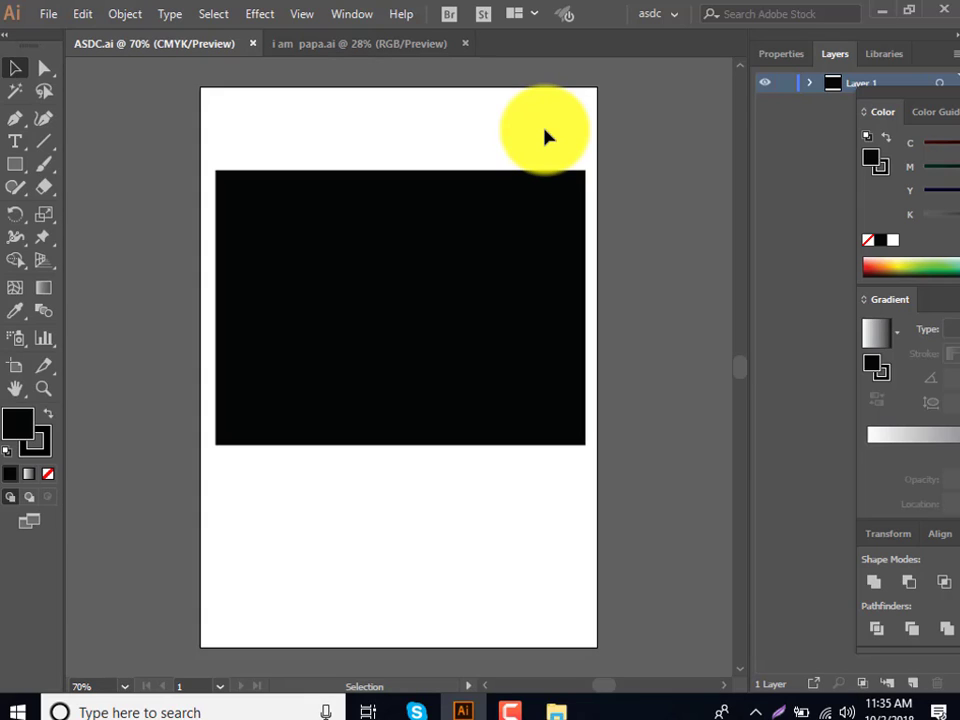
key("ctrl+1")
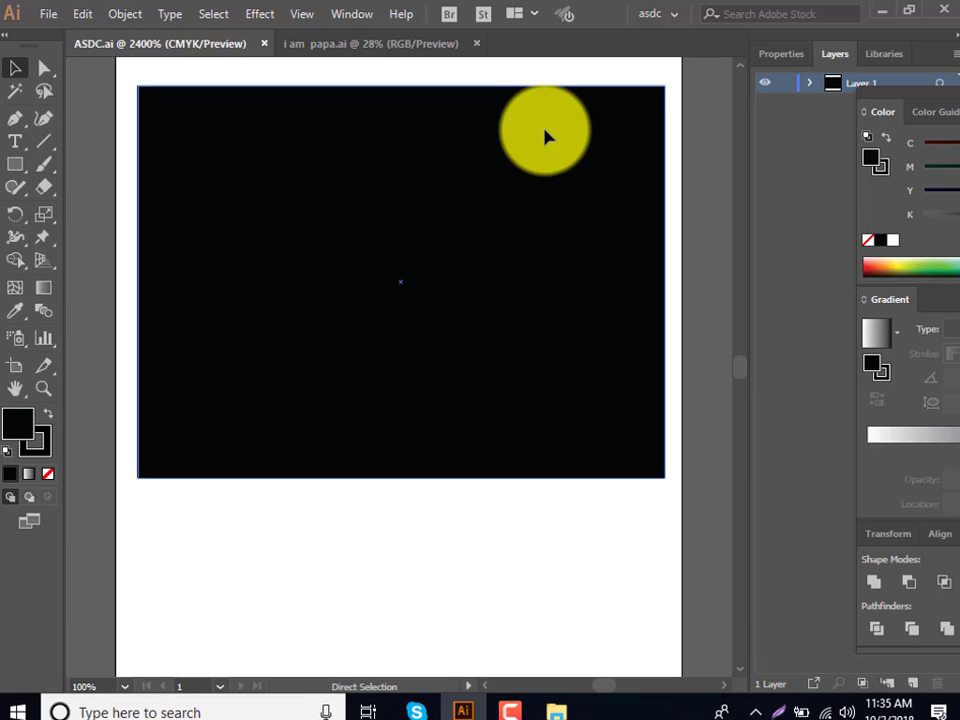
key("ctrl+plus")
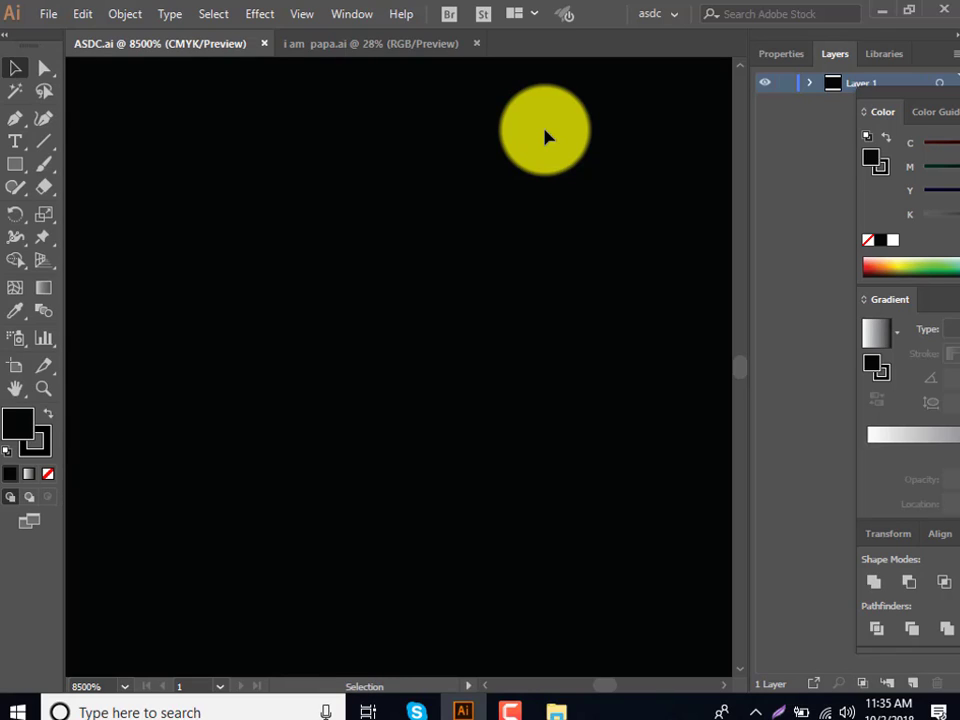
key("ctrl+minus")
key("ctrl+minus")
key("ctrl+minus")
key("ctrl+minus")
key("ctrl+0")
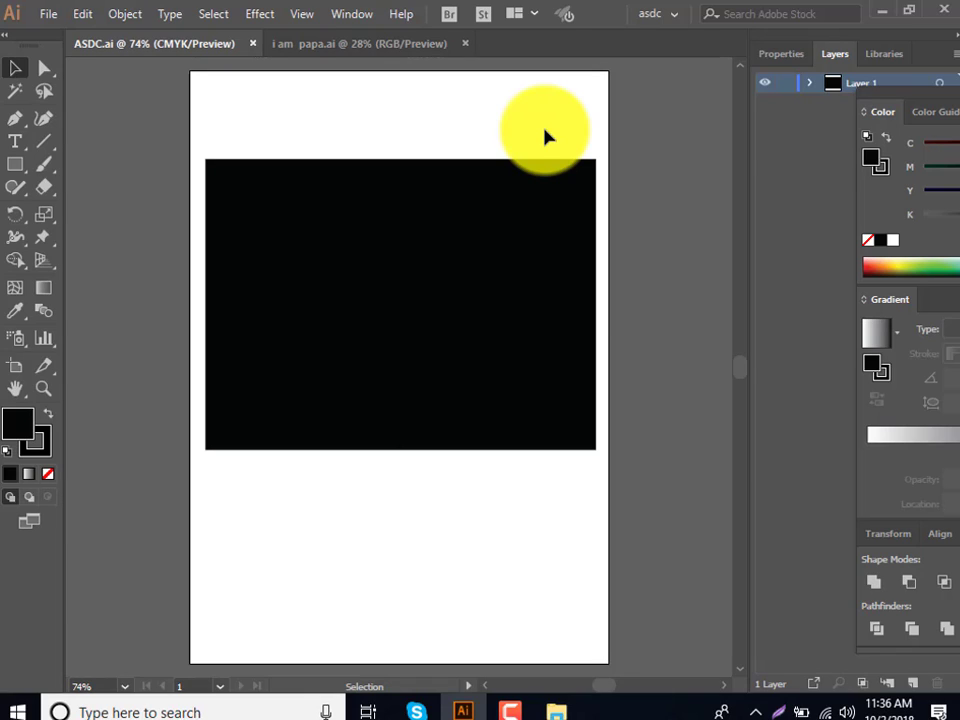
Select the black rectangle and drag it up and to the left
left_click(516, 238)
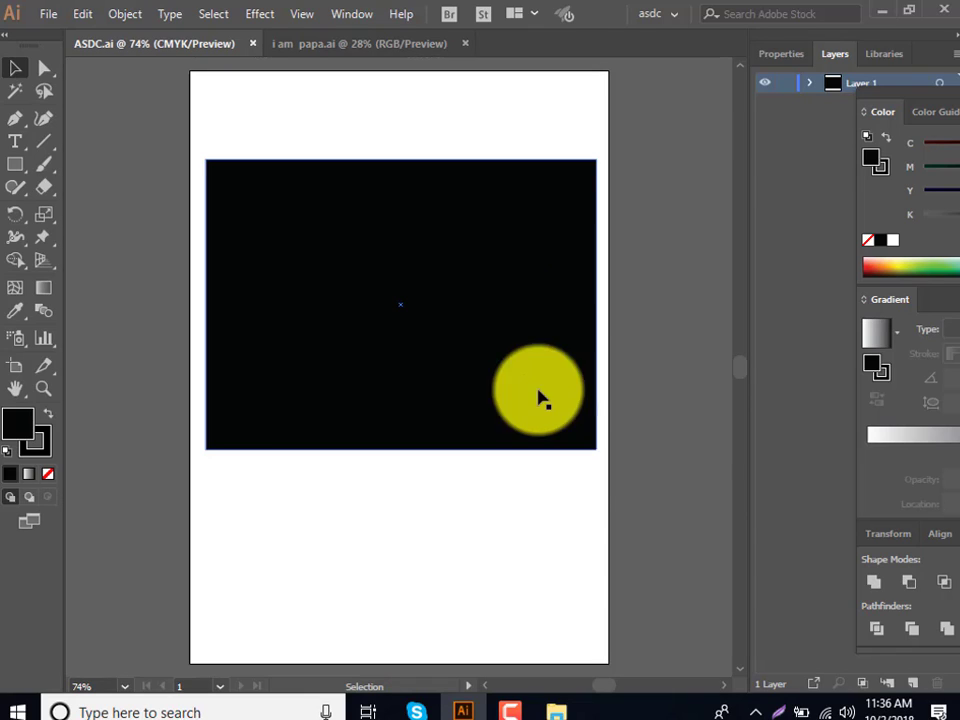
left_click(587, 470)
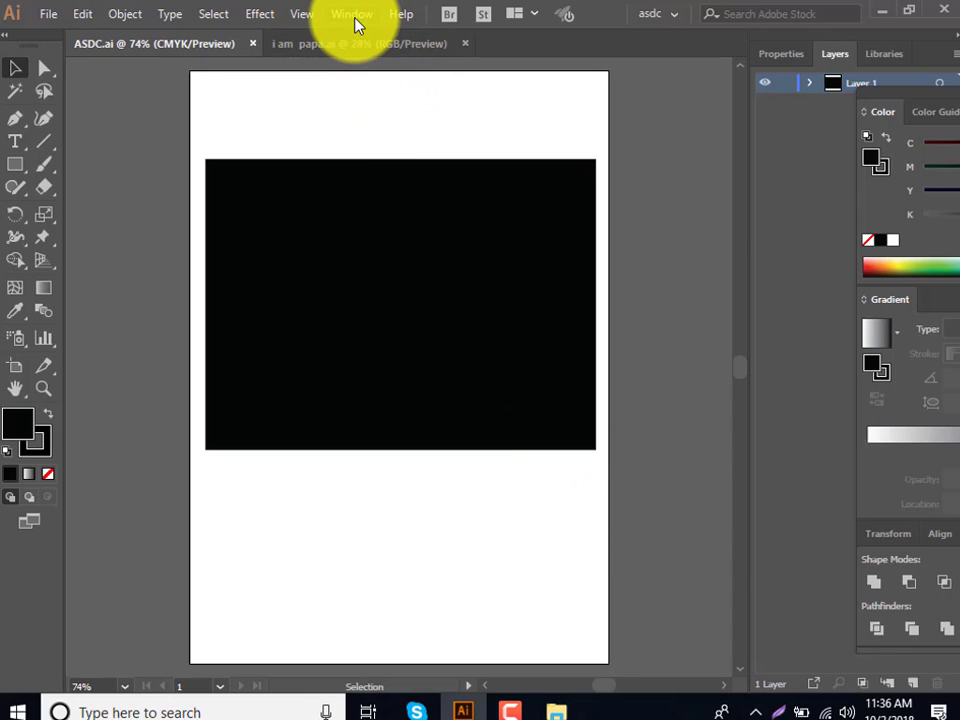
left_click_drag(384, 250, 355, 241)
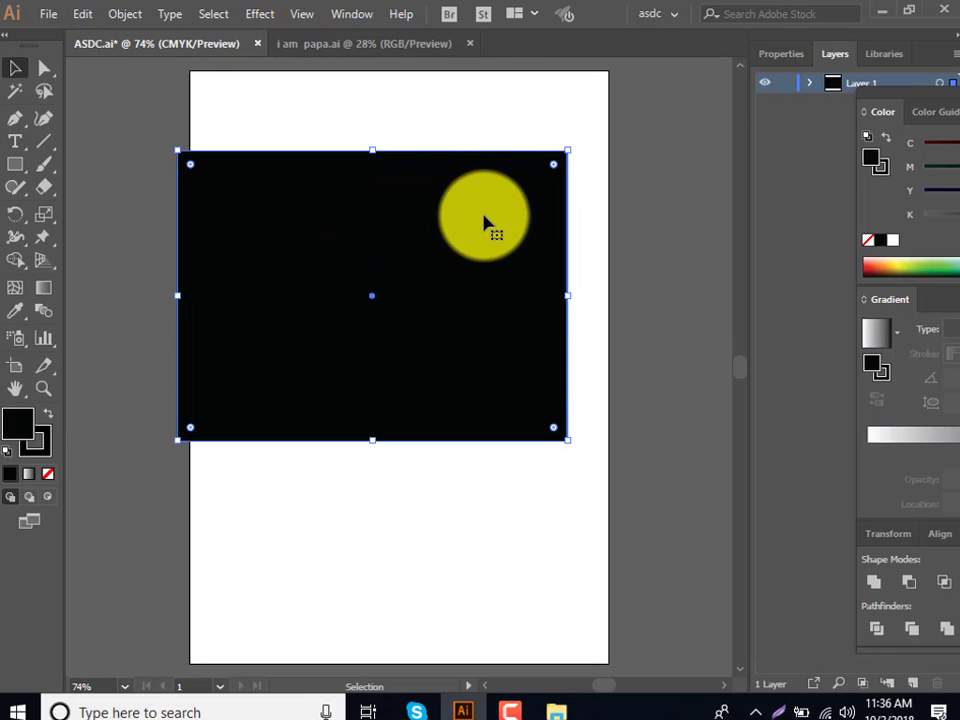
left_click_drag(487, 218, 395, 214)
Delete the old rectangle and draw a roughly 168 pt square near the artboard's top-left
key("Delete")
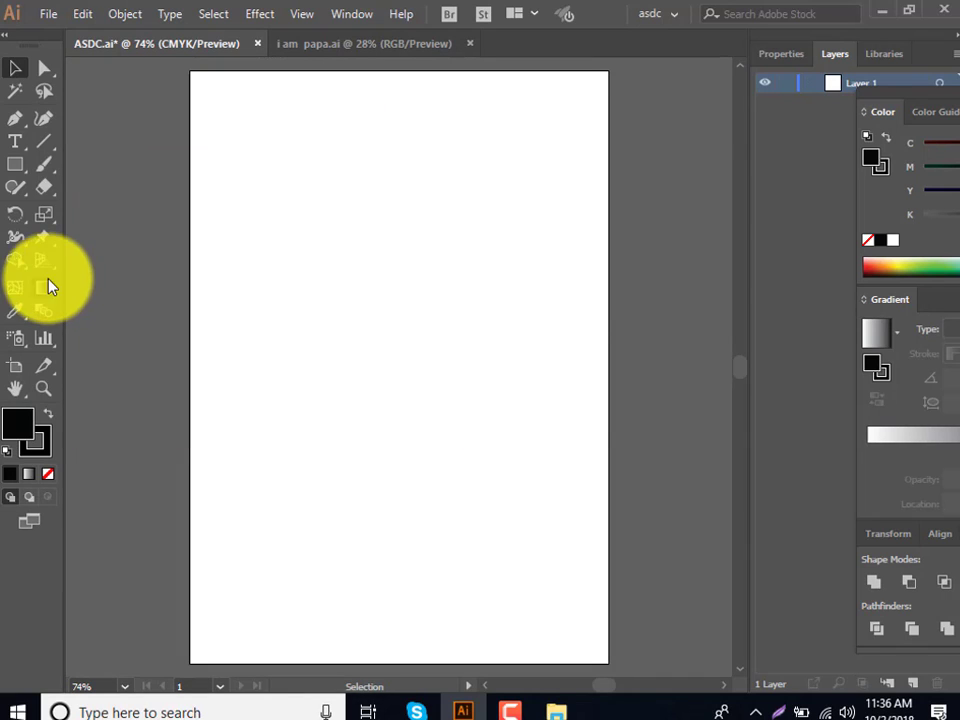
left_click(15, 164)
left_click_drag(223, 157, 341, 275)
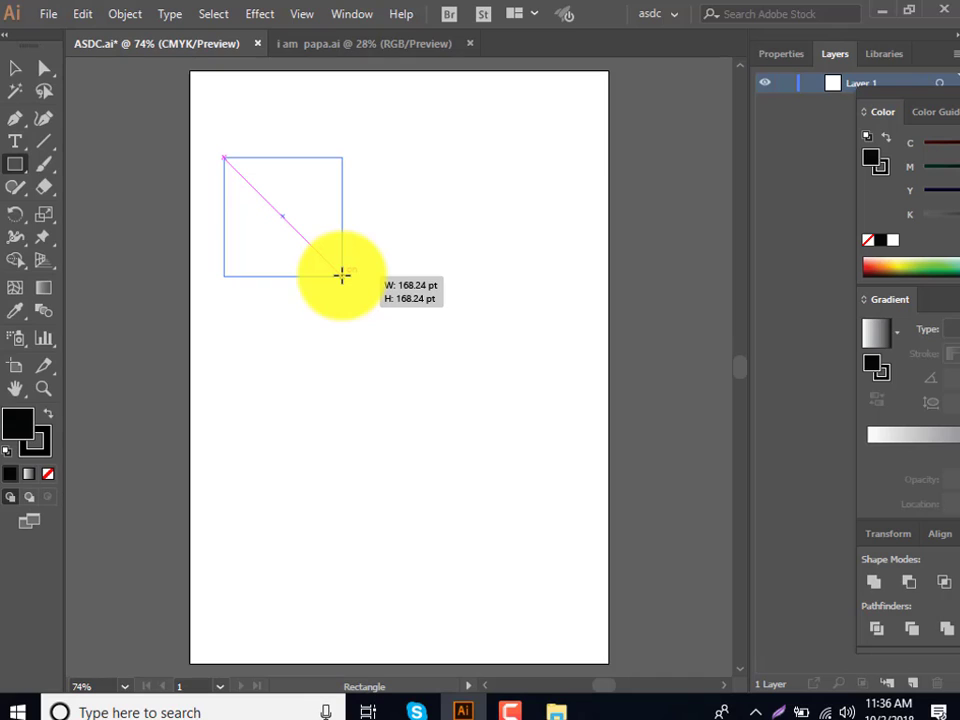
left_click_drag(341, 275, 341, 275)
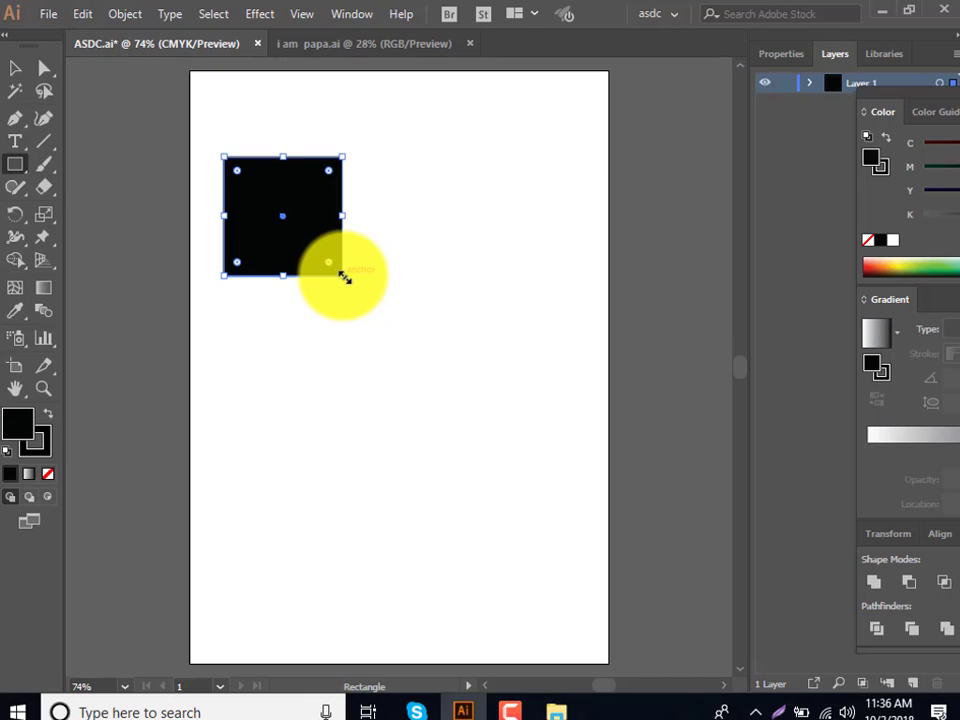
Alt-drag a copy of the square directly below the original
left_click(12, 80)
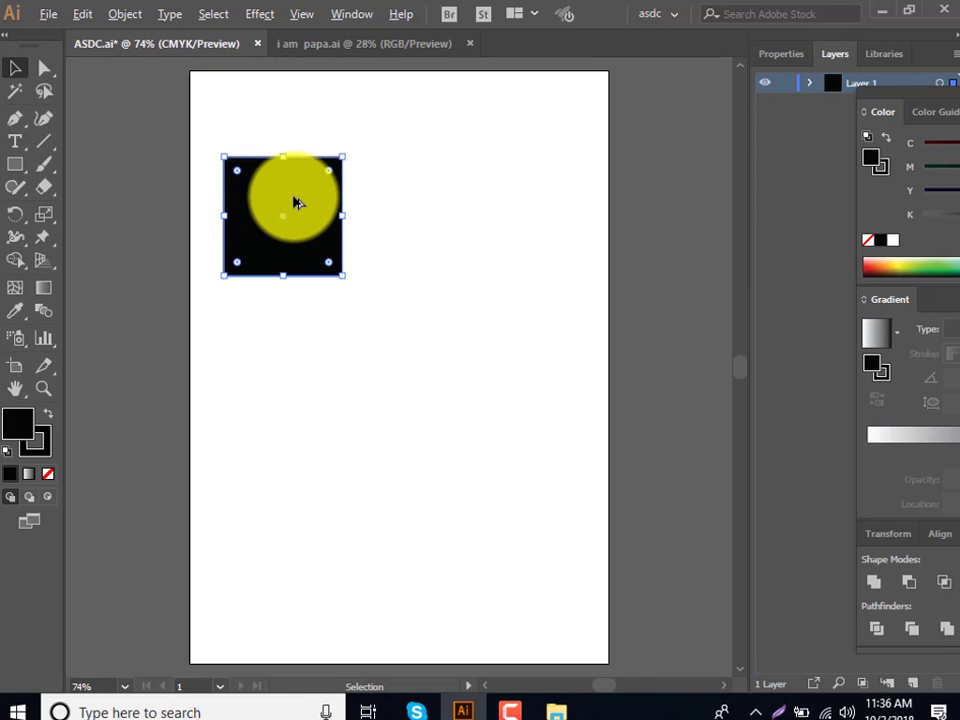
mouse_move(292, 204)
left_mouse_down()
mouse_move(455, 220)
mouse_move(455, 200)
left_mouse_up()
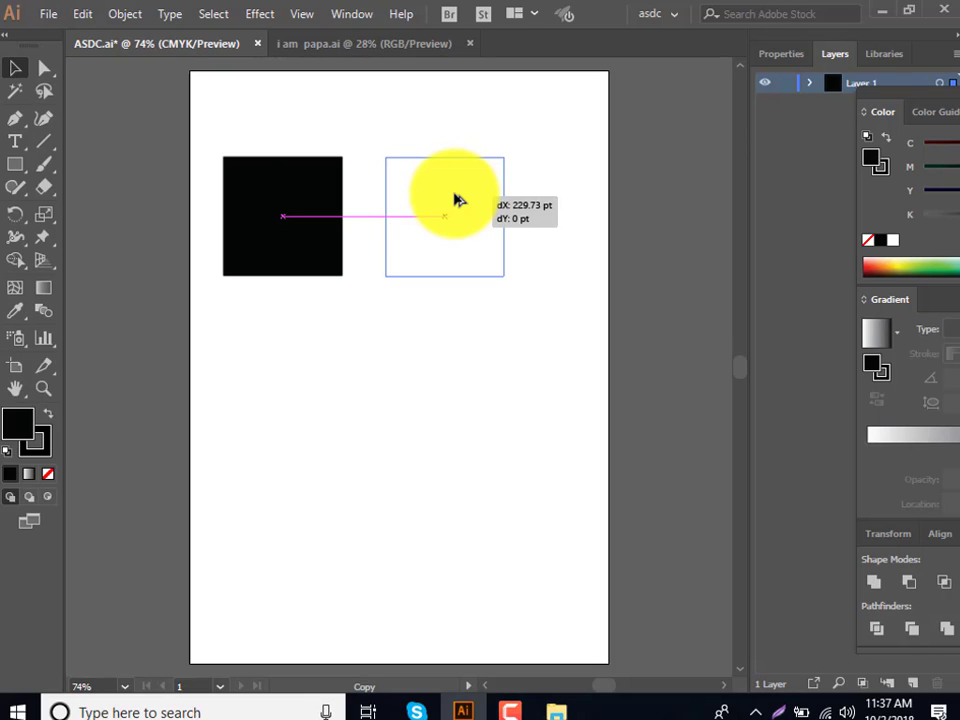
mouse_move(455, 200)
left_mouse_down()
mouse_move(321, 369)
mouse_move(285, 386)
mouse_move(295, 382)
mouse_move(298, 337)
left_mouse_up()
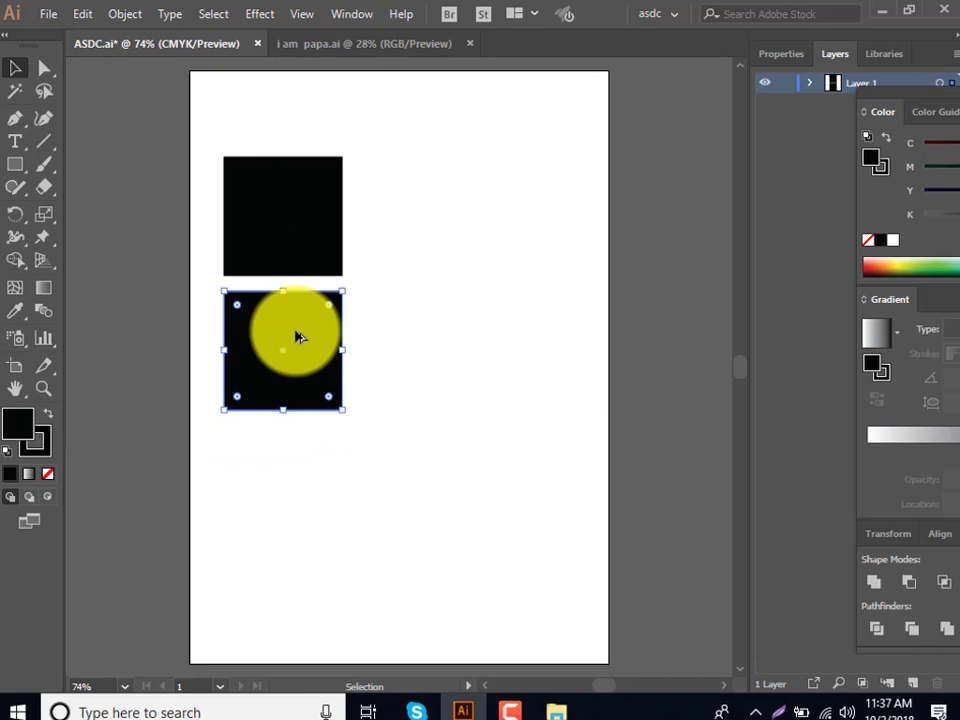
Turn off smart guide snapping and copy the lower square to its right
left_click(352, 18)
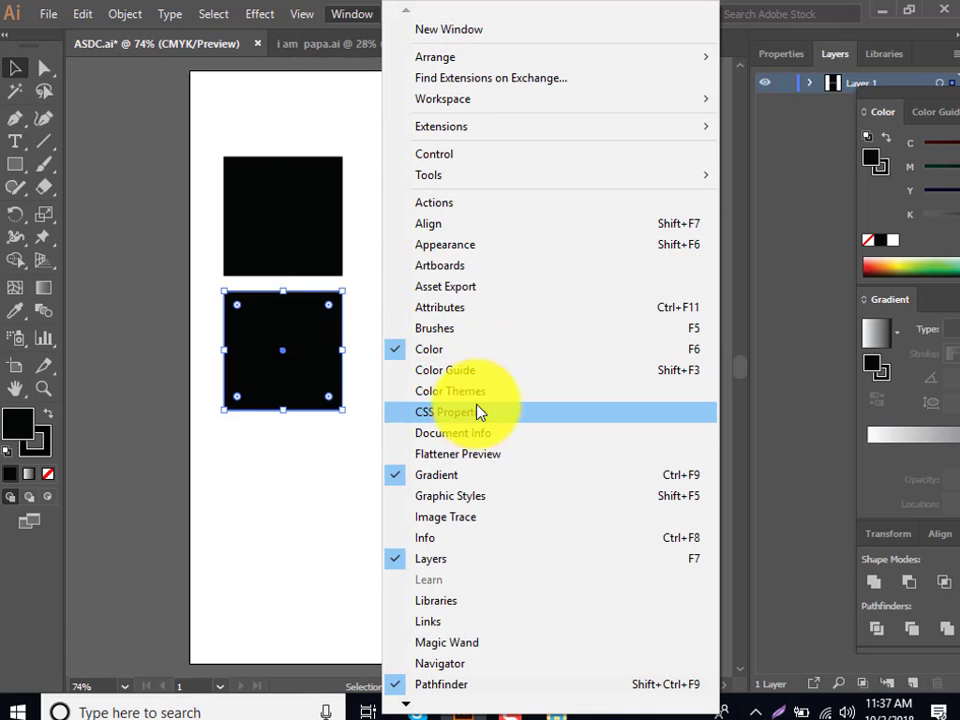
key("Escape")
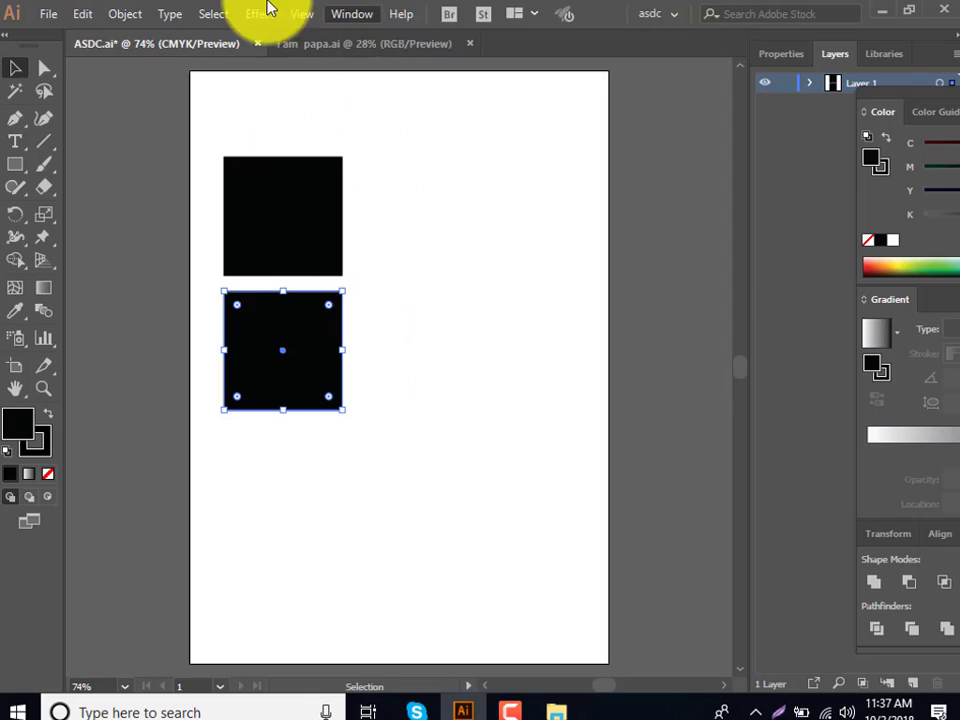
left_click(300, 14)
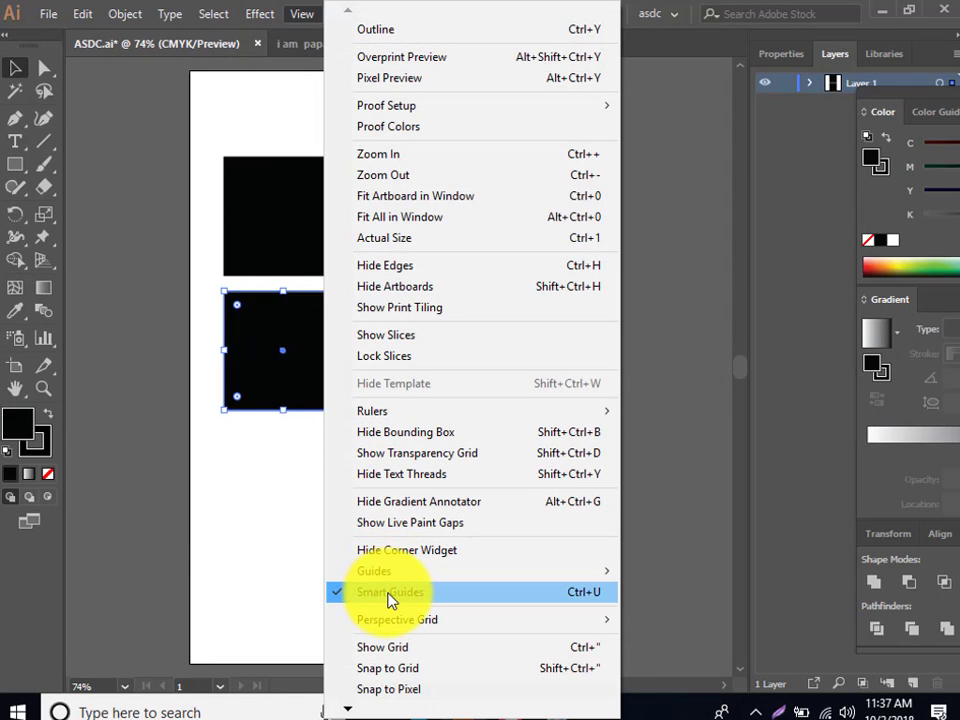
left_click(385, 602)
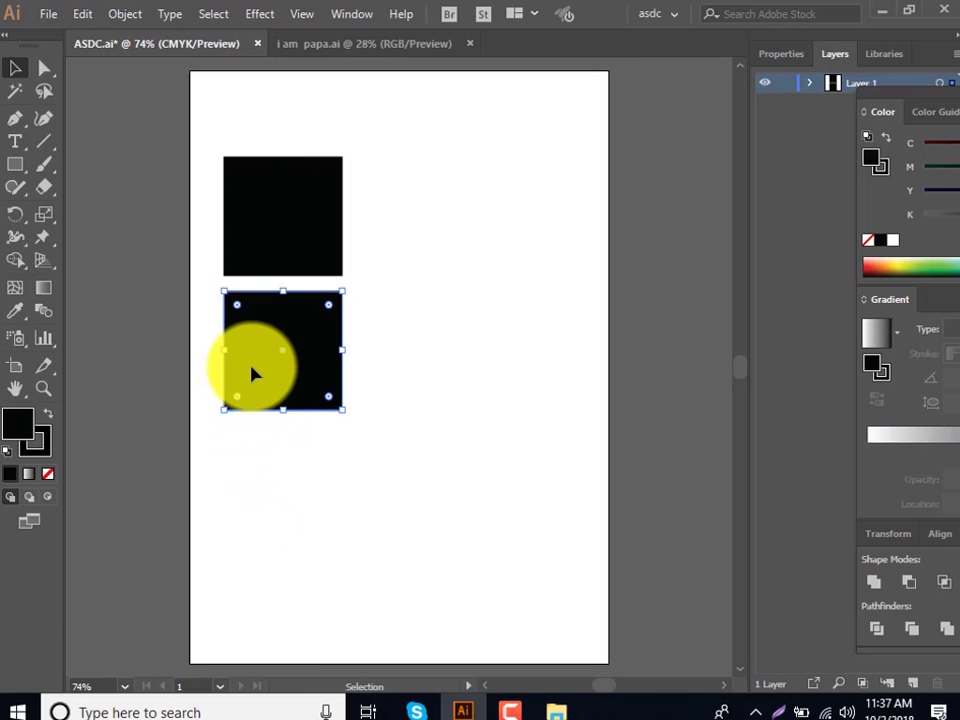
mouse_move(258, 374)
left_mouse_down()
mouse_move(410, 372)
mouse_move(425, 268)
left_mouse_up()
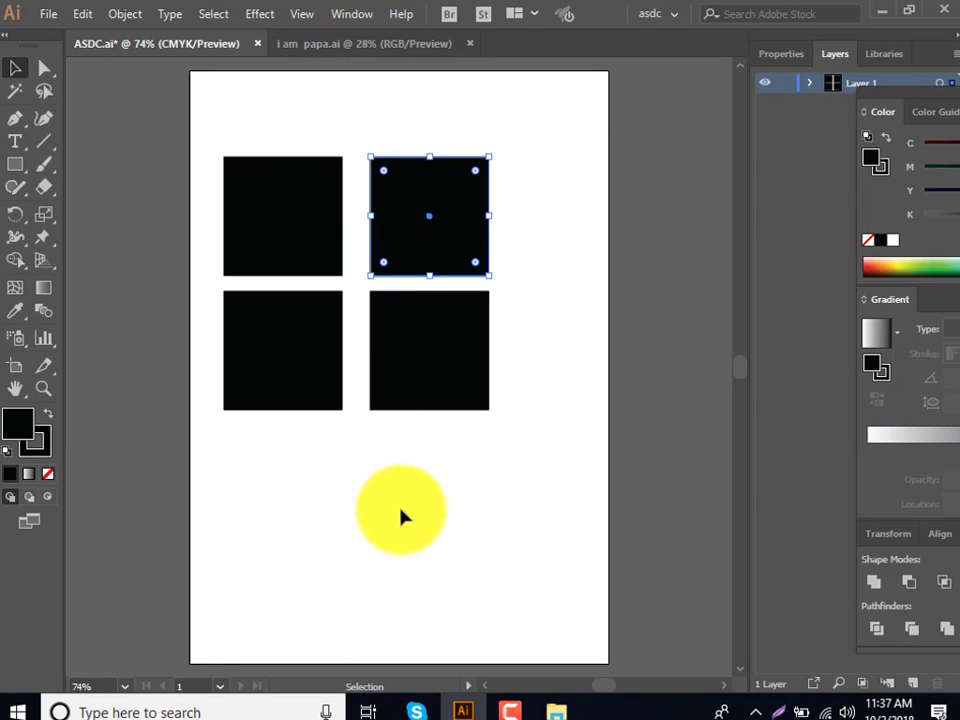
left_click(421, 477)
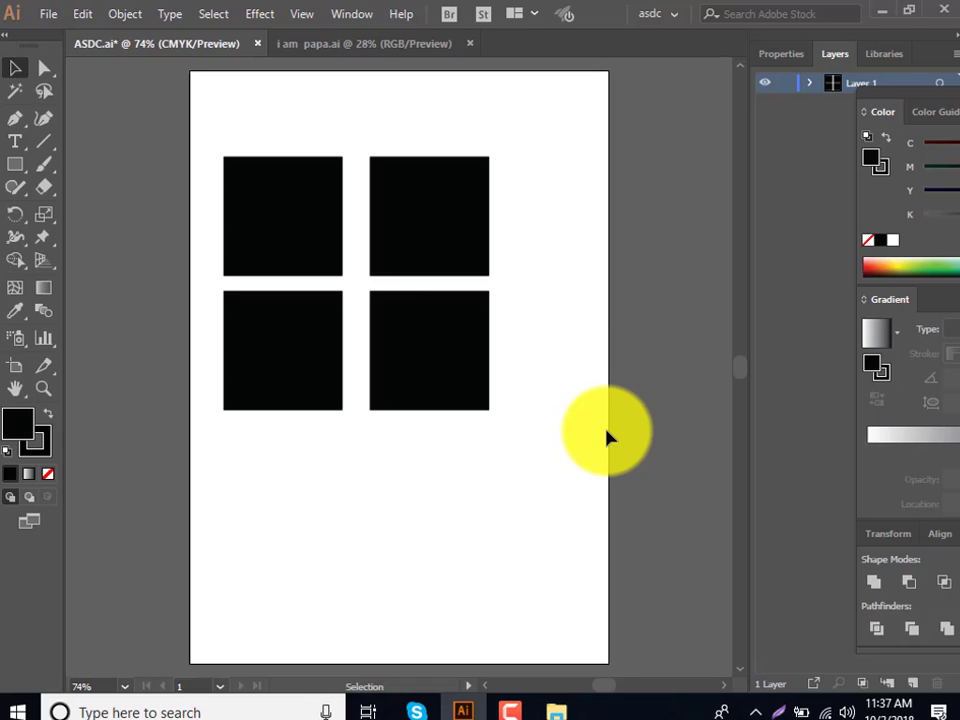
Delete all four squares and show the rulers with Ctrl+R
key("ctrl+a")
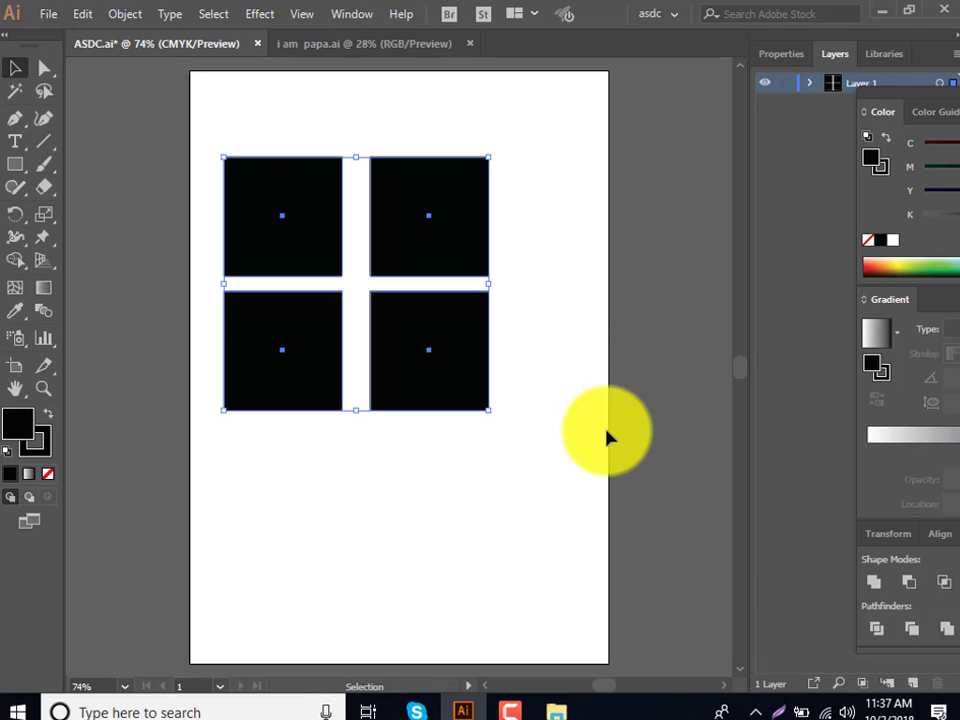
key("Delete")
key("a")
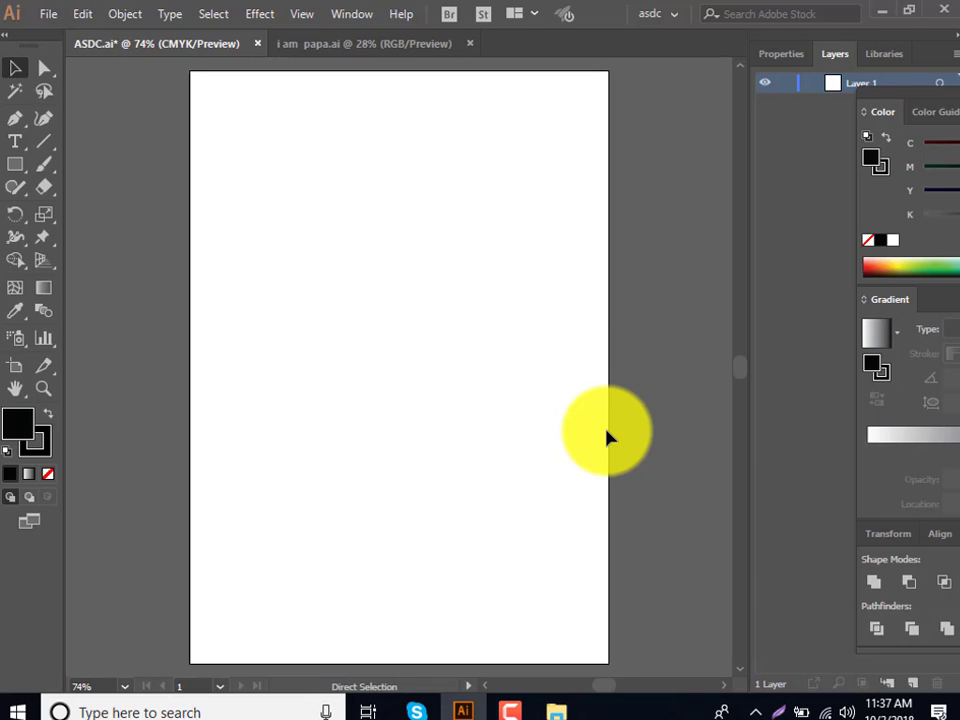
key("ctrl+r")
key("v")
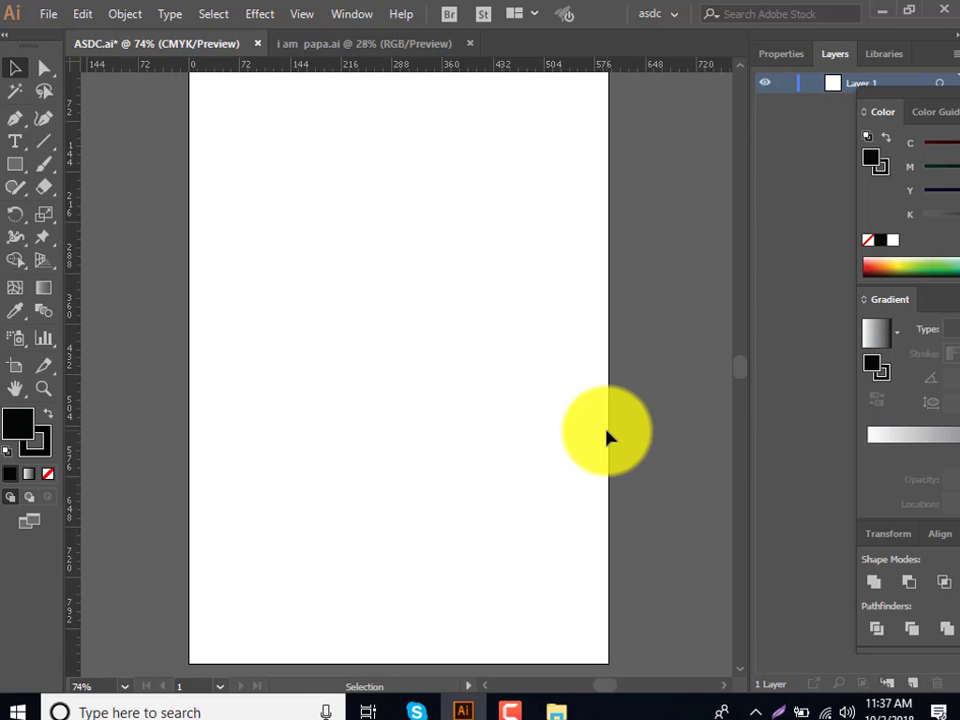
key("a")
key("v")
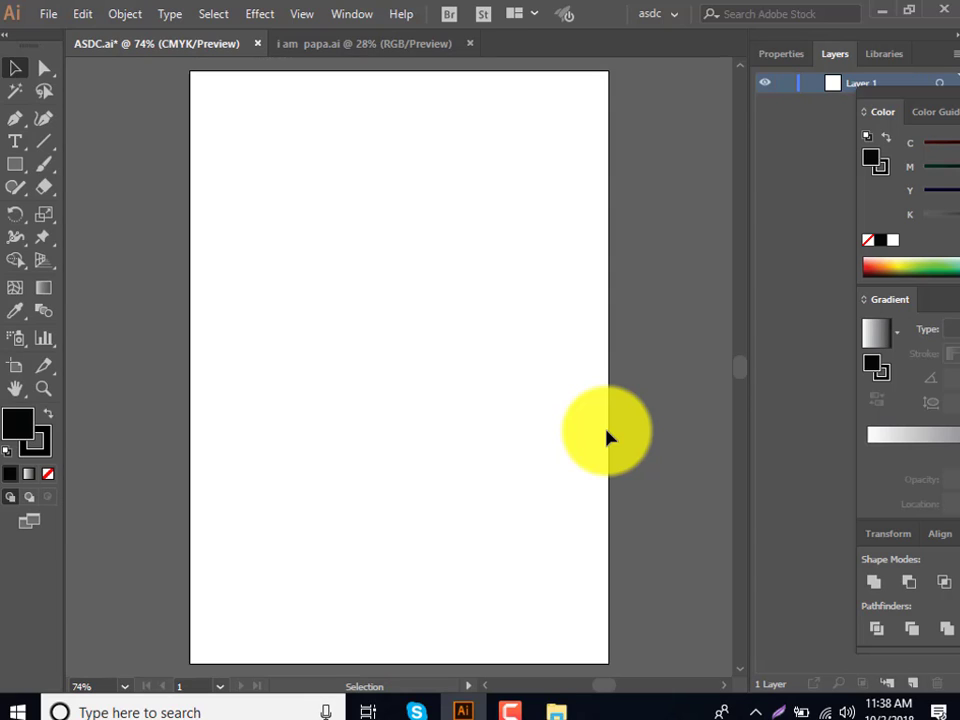
key("ctrl+r")
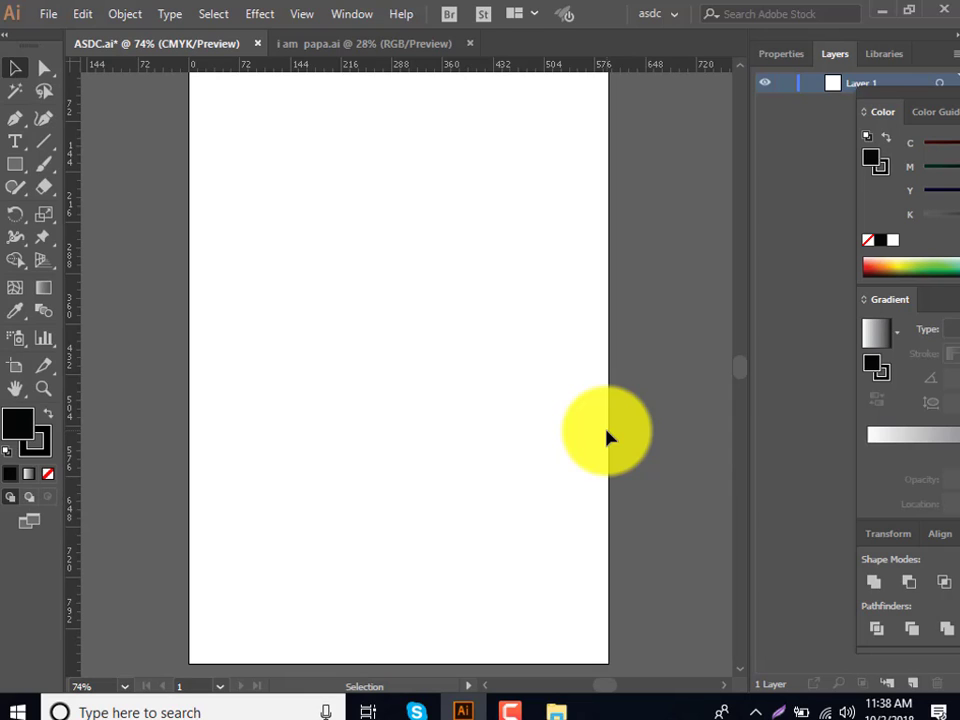
Pull two horizontal guides from the top ruler across the upper artboard
left_click_drag(300, 64, 323, 256)
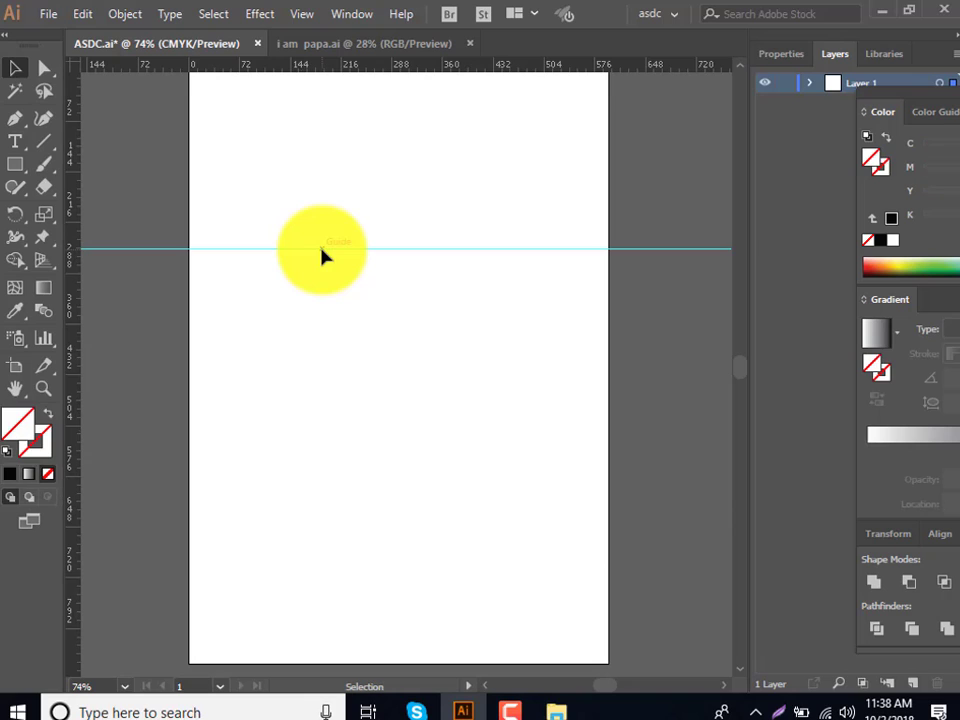
left_click(321, 249)
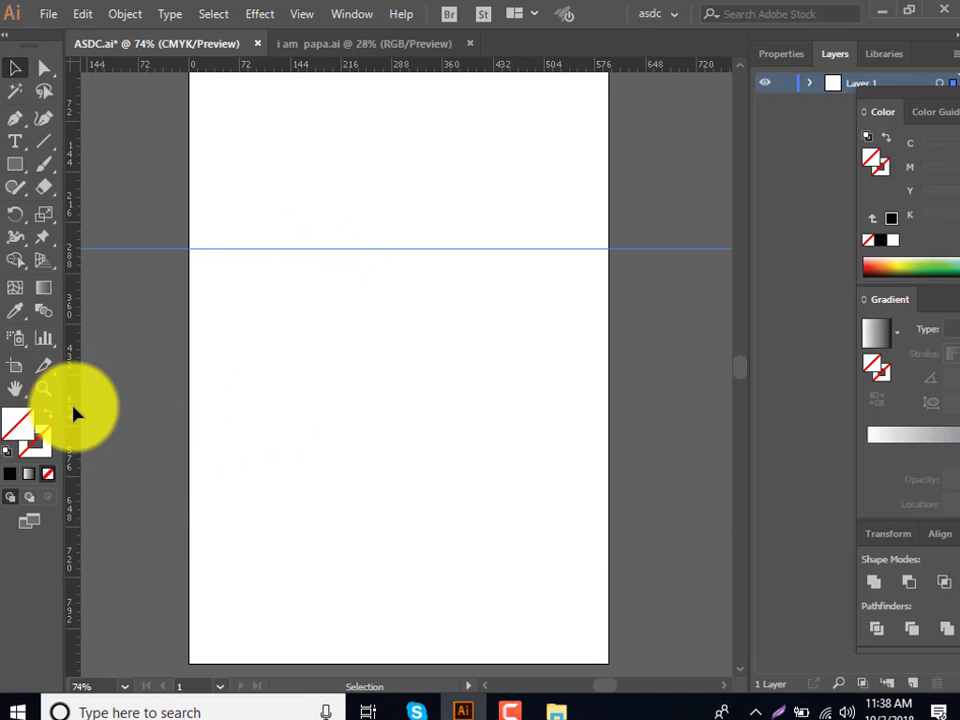
left_click_drag(253, 66, 284, 313)
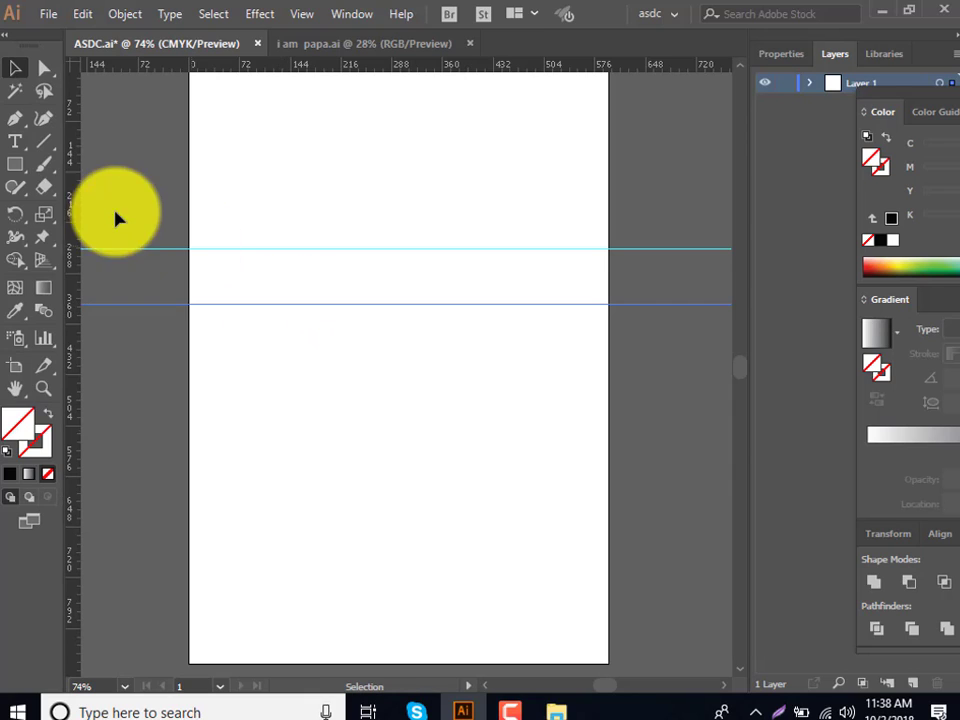
left_click(15, 164)
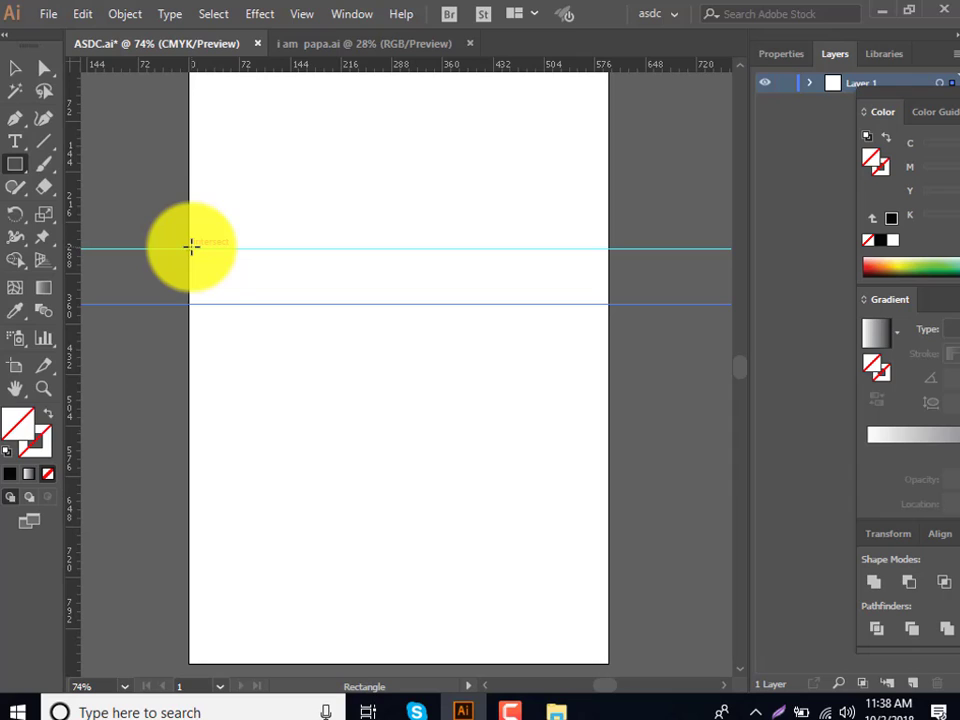
Draw a black-filled square between the guides at the left edge and copy it rightward
mouse_move(191, 246)
left_mouse_down()
mouse_move(207, 302)
mouse_move(246, 302)
left_mouse_up()
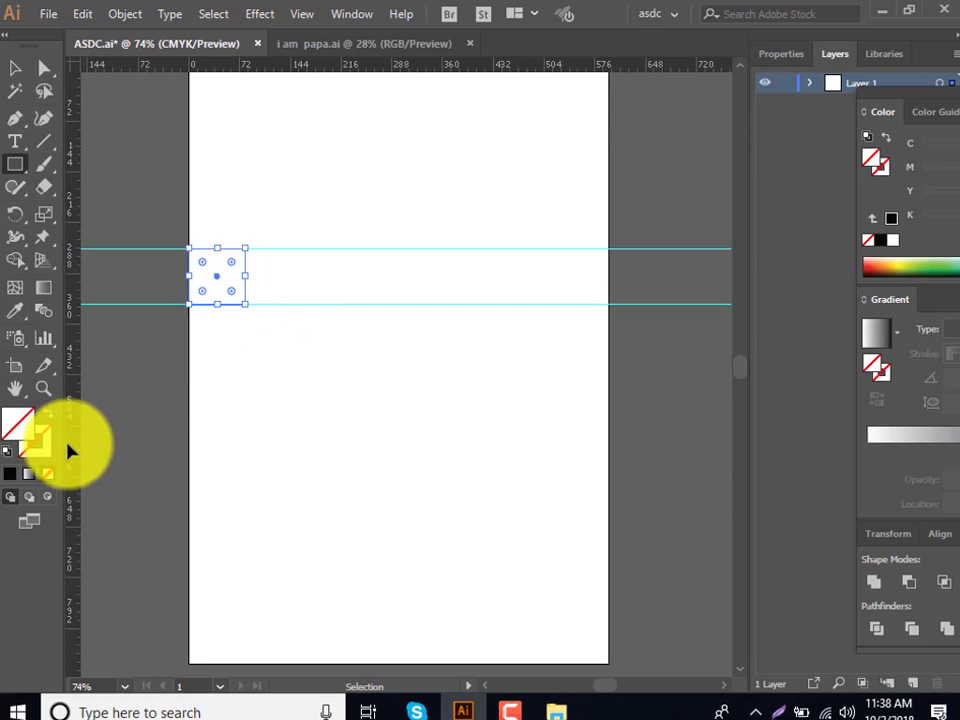
double_click(28, 435)
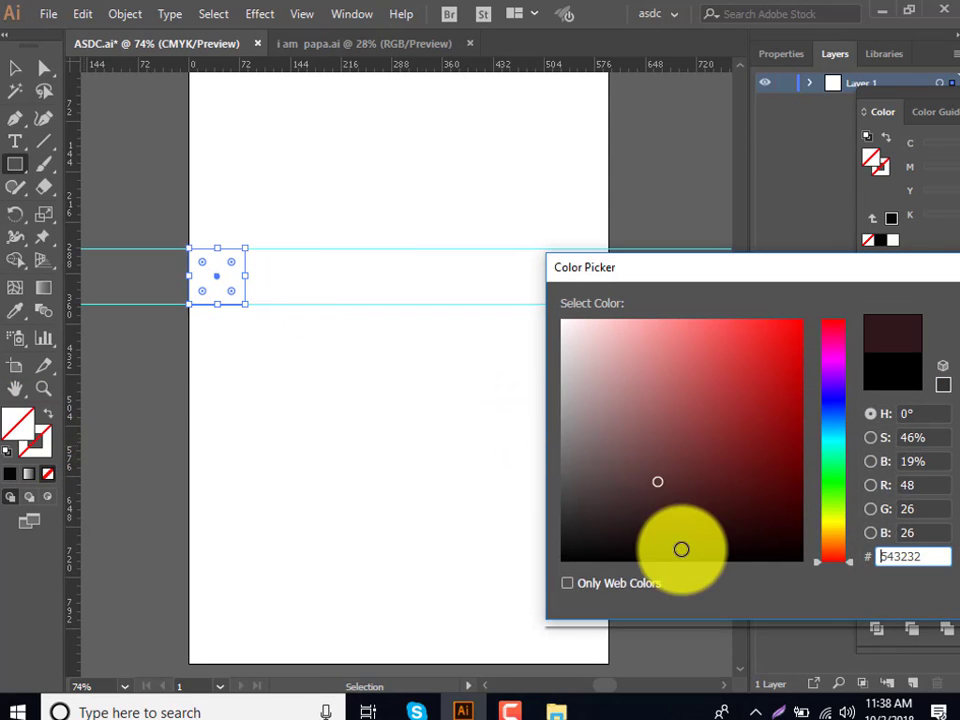
left_click_drag(681, 549, 681, 552)
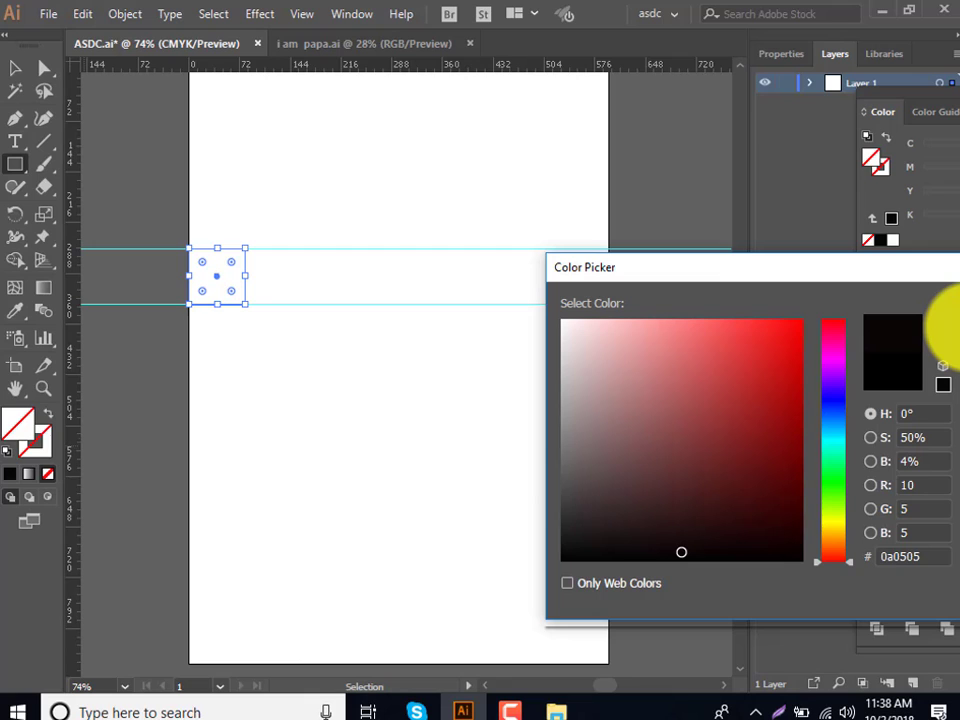
left_click_drag(836, 272, 549, 272)
left_click(742, 334)
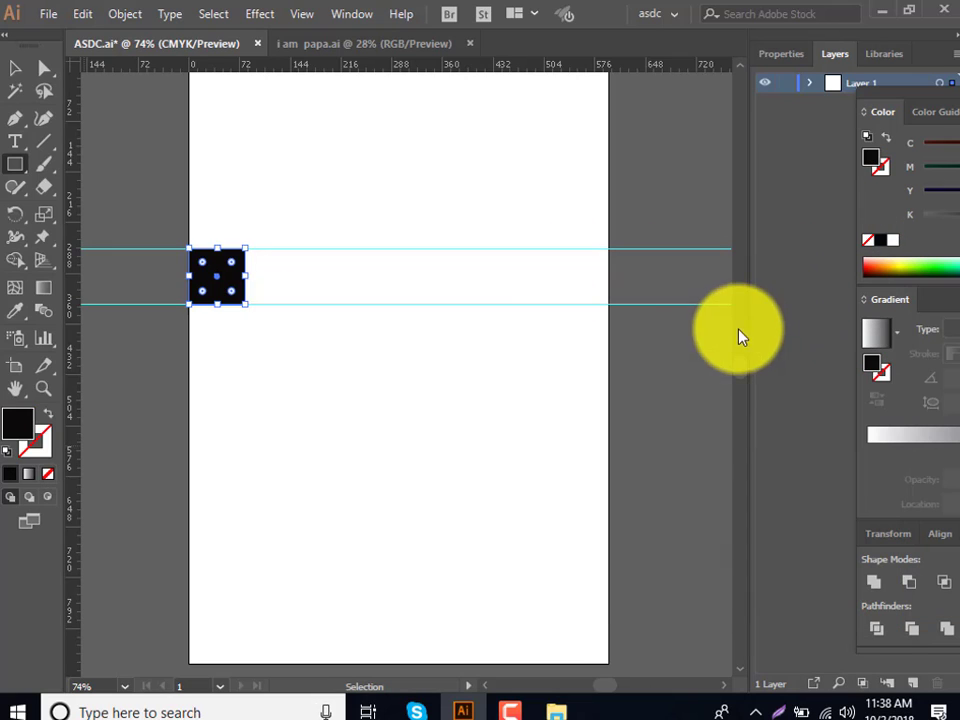
left_click(15, 68)
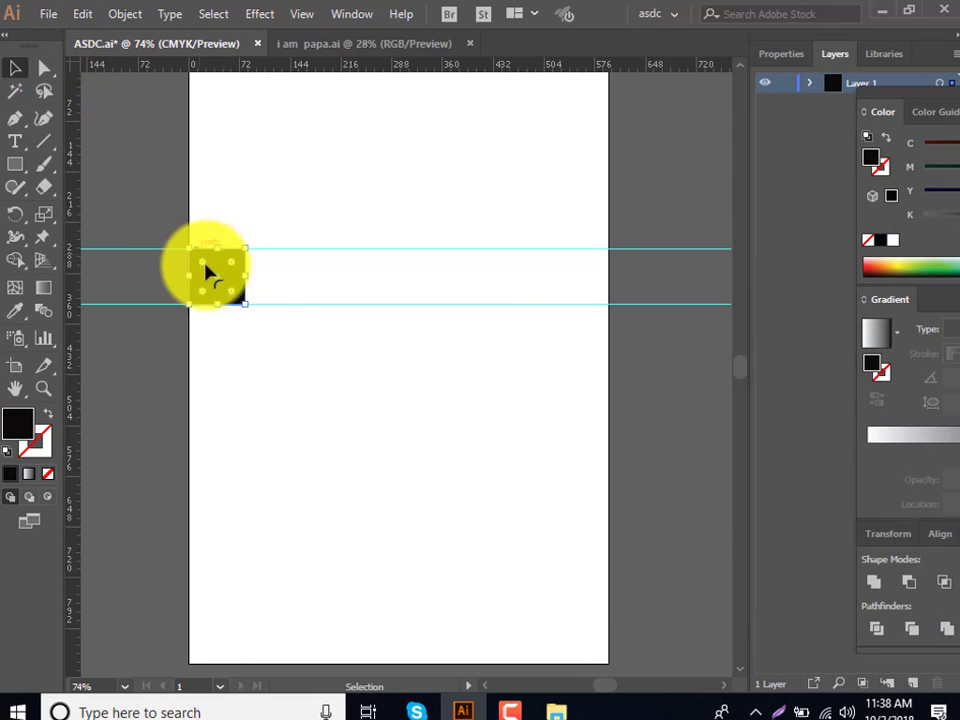
left_click_drag(234, 286, 298, 278)
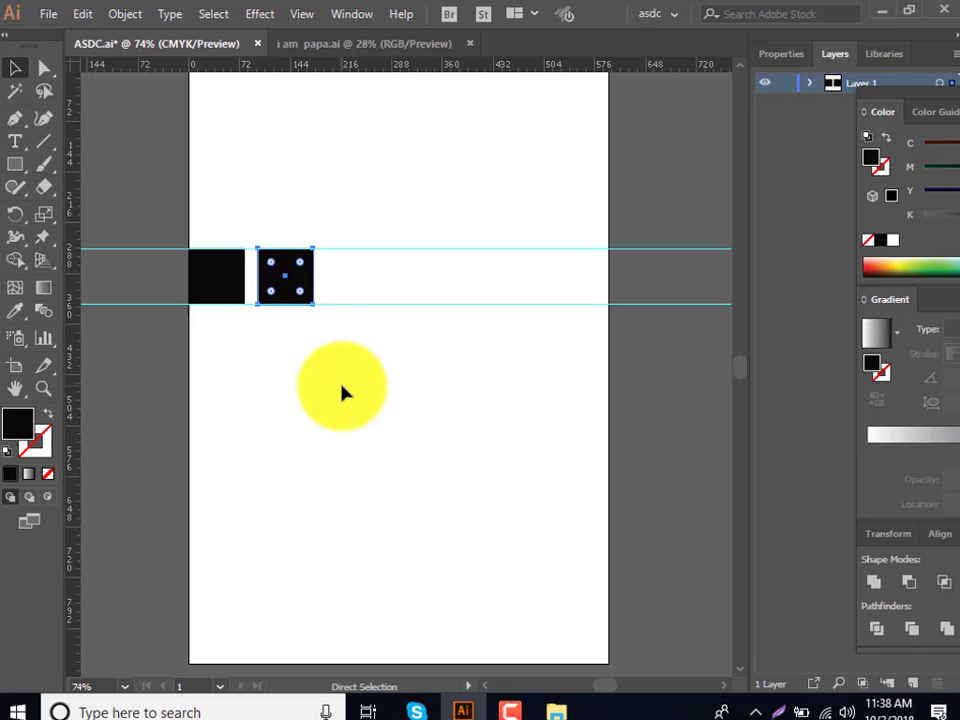
Repeat the copy with Ctrl+D, delete the extra square, and nudge the six-square row right
key("ctrl+d")
key("ctrl+d")
key("ctrl+d")
key("ctrl+d")
key("ctrl+d")
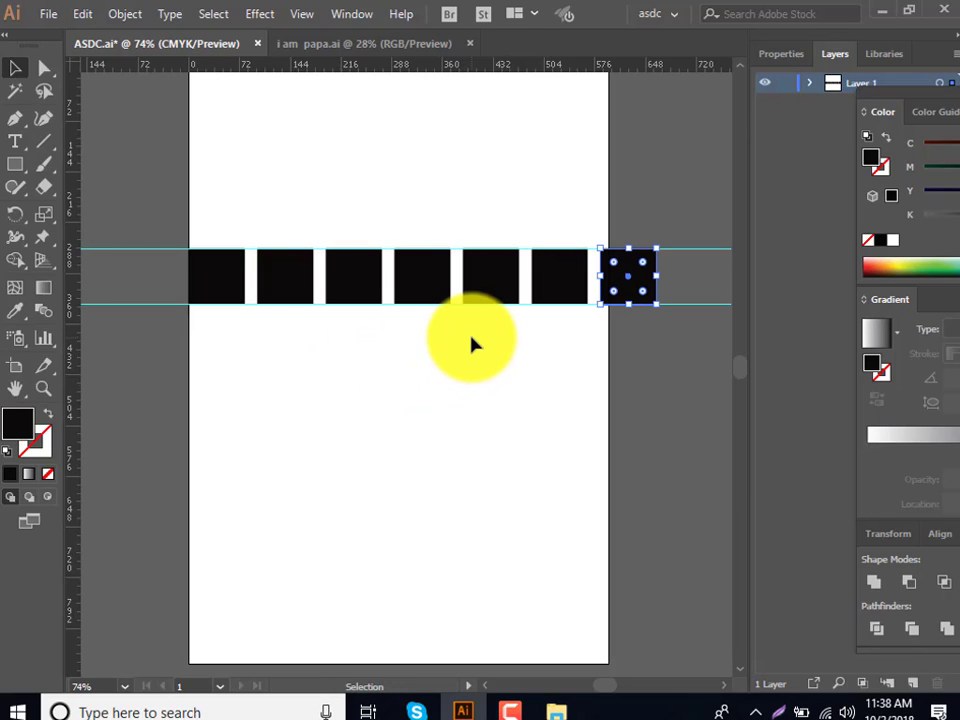
key("Delete")
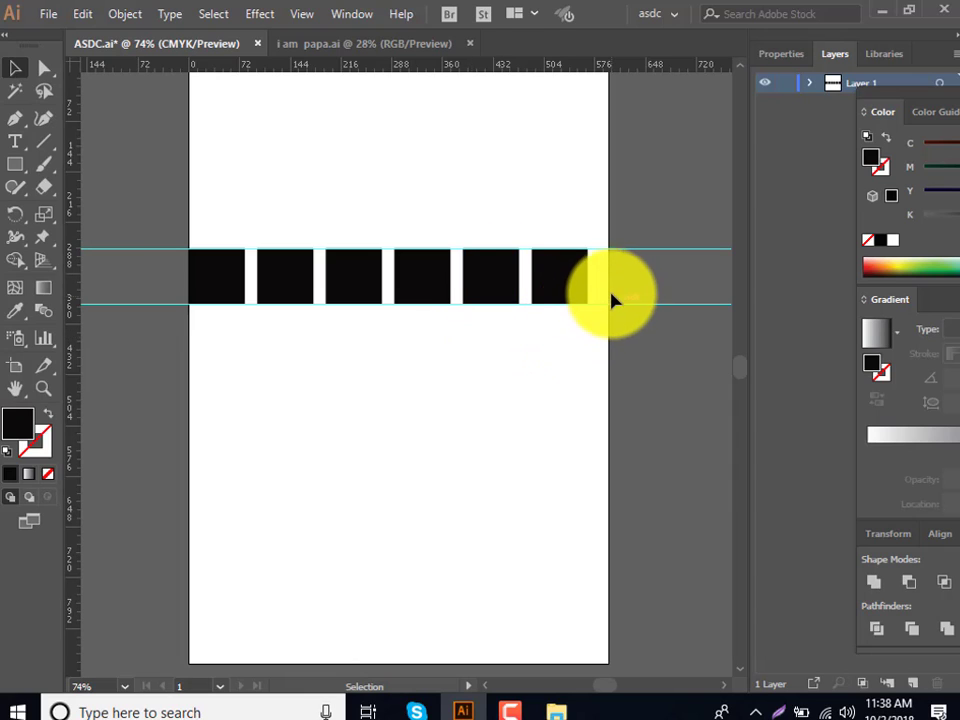
left_click_drag(600, 291, 212, 303)
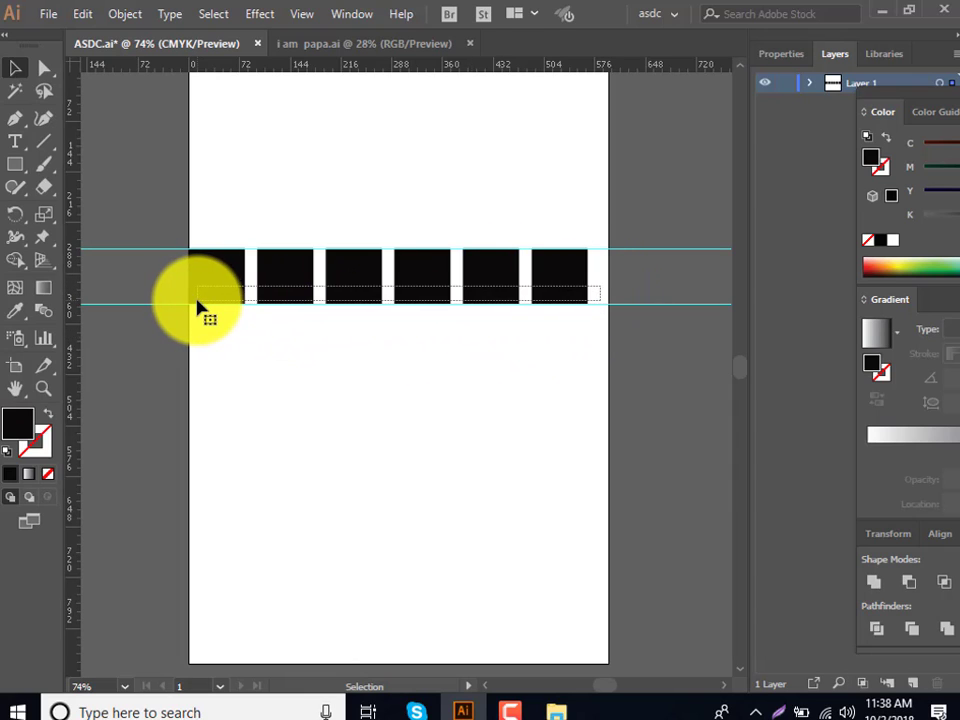
key("Right")
key("Right")
key("Right")
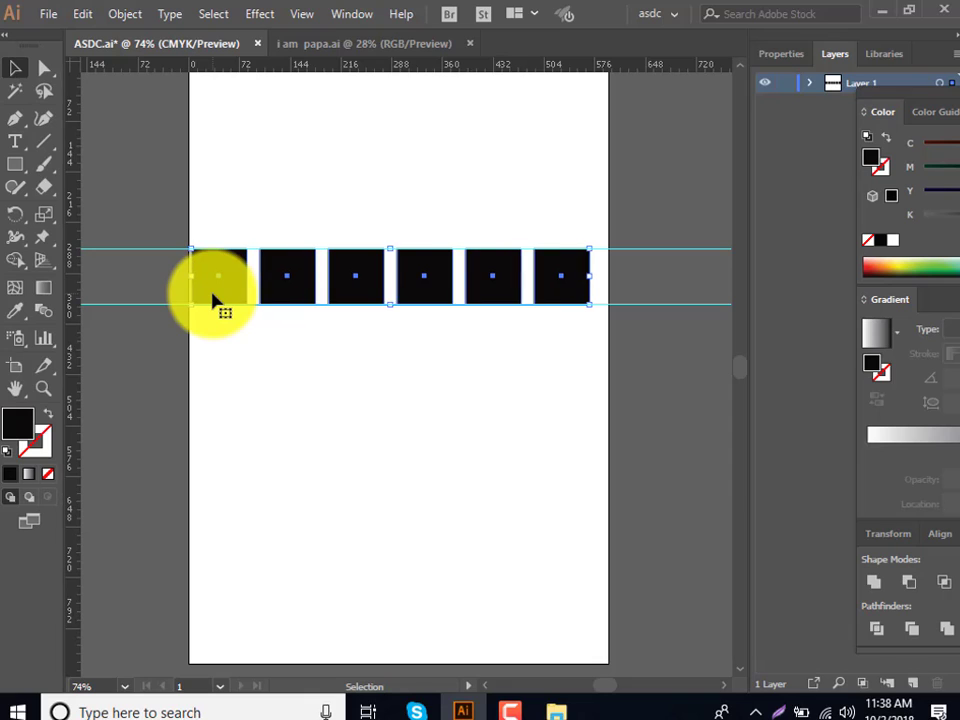
key("Right")
key("Right")
key("Right")
key("Right")
key("Right")
key("Right")
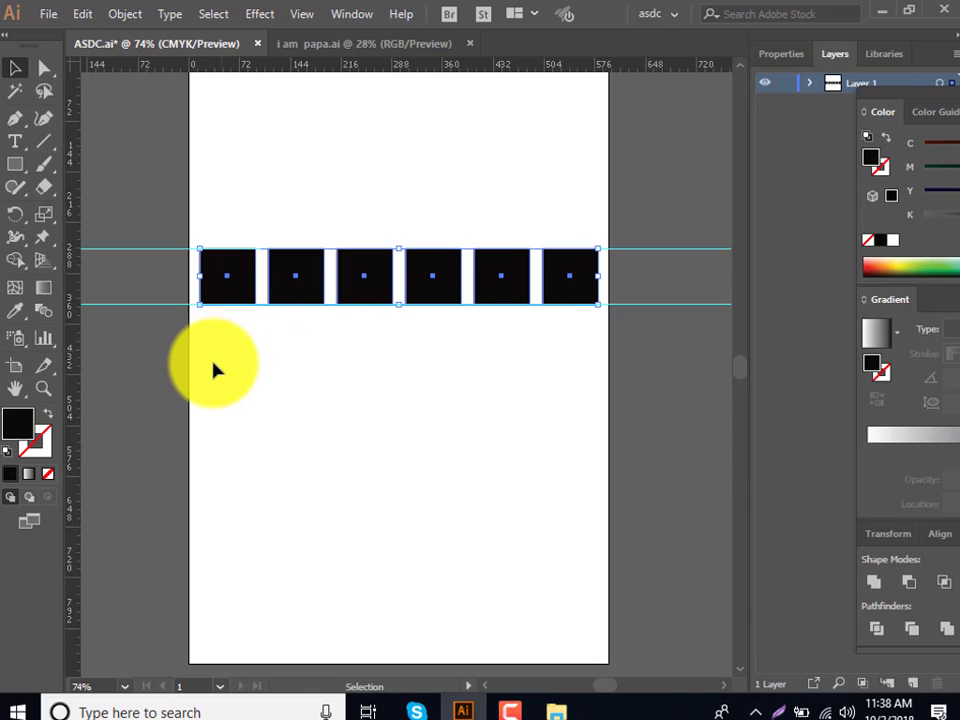
Make the first square the key object and remove the stray squares copied below the row
left_click(231, 295)
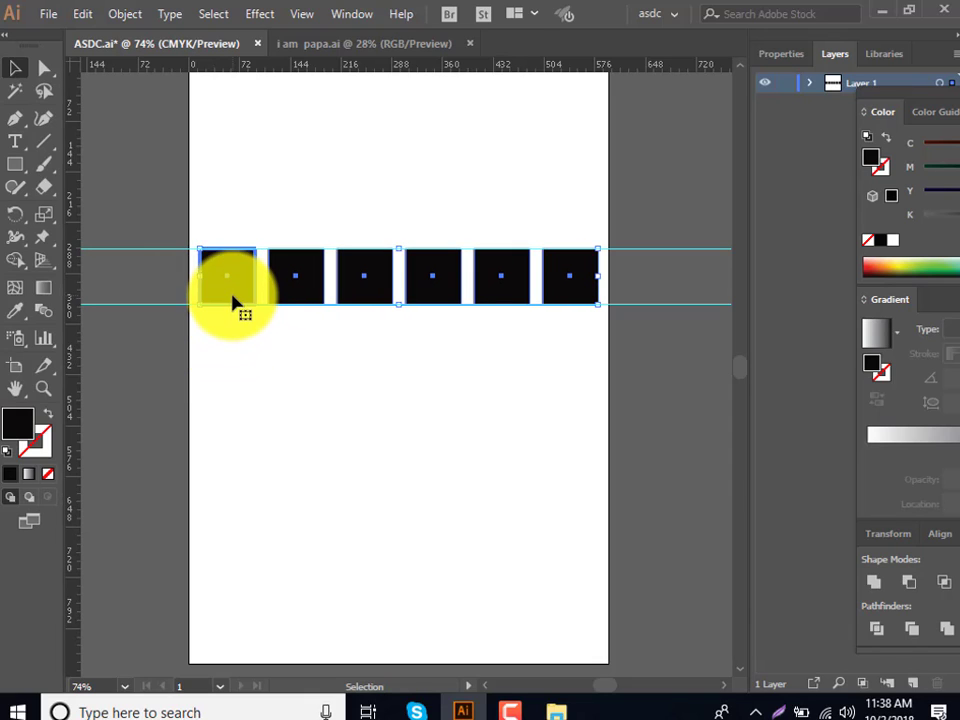
left_click(249, 357)
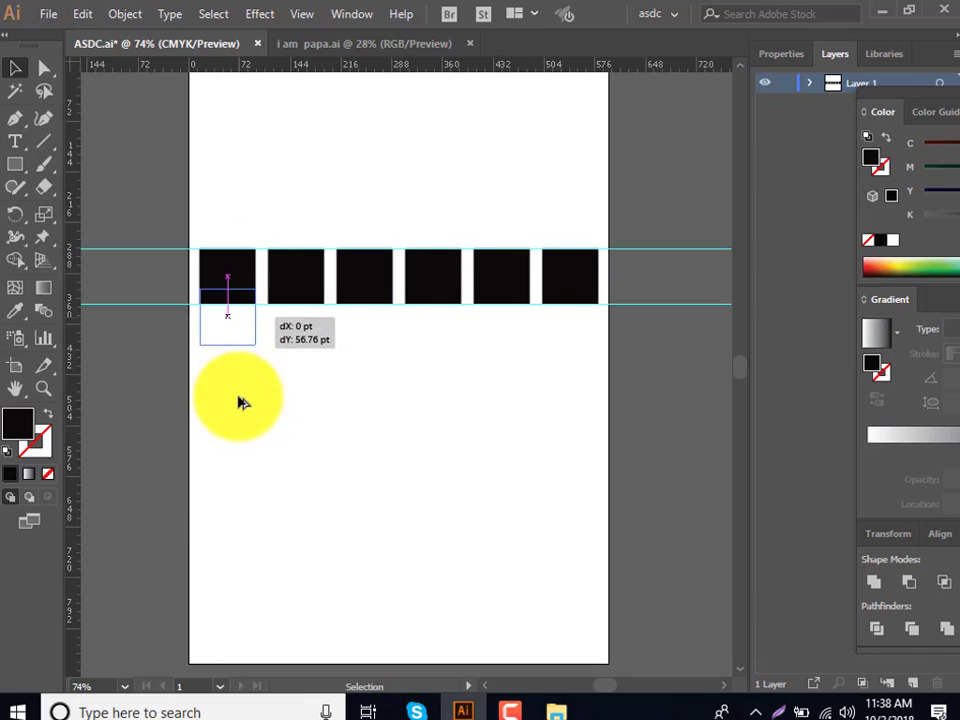
mouse_move(237, 287)
left_mouse_down()
mouse_move(231, 440)
mouse_move(447, 445)
left_mouse_up()
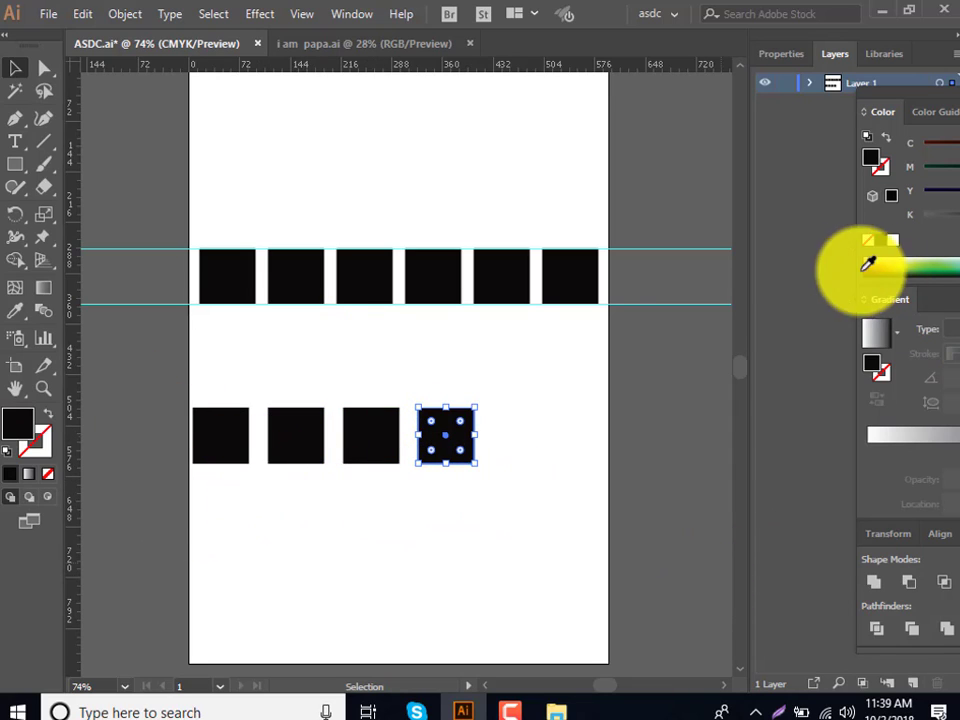
left_click_drag(538, 496, 251, 401)
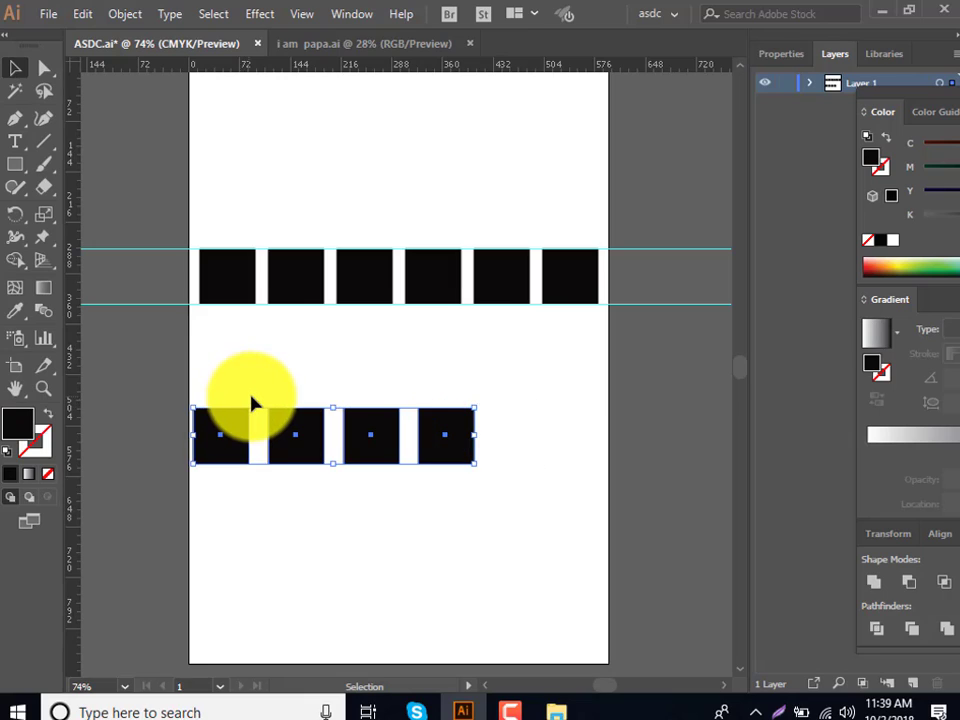
key("Delete")
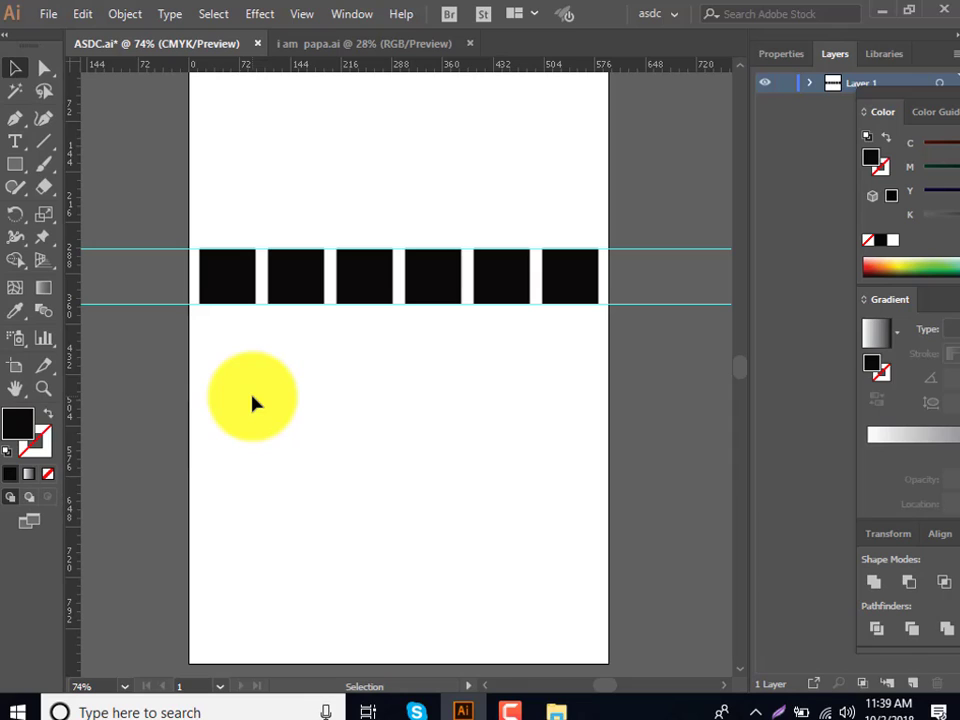
Place a copy of the Lorem Ipsum text at the page's right side
left_click(15, 141)
left_click(238, 440)
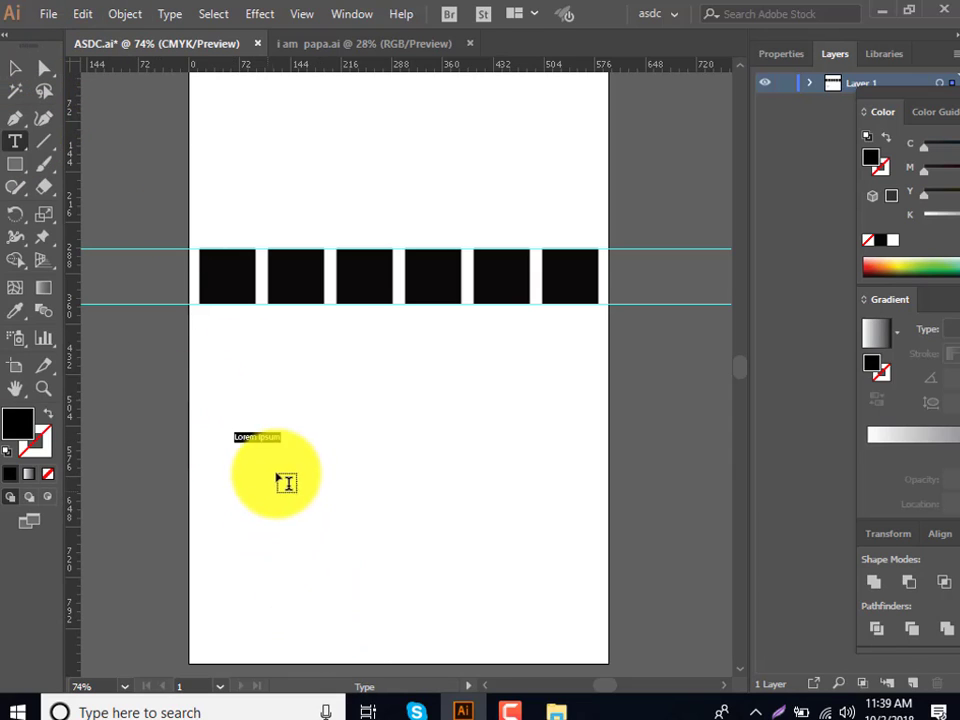
left_click(15, 67)
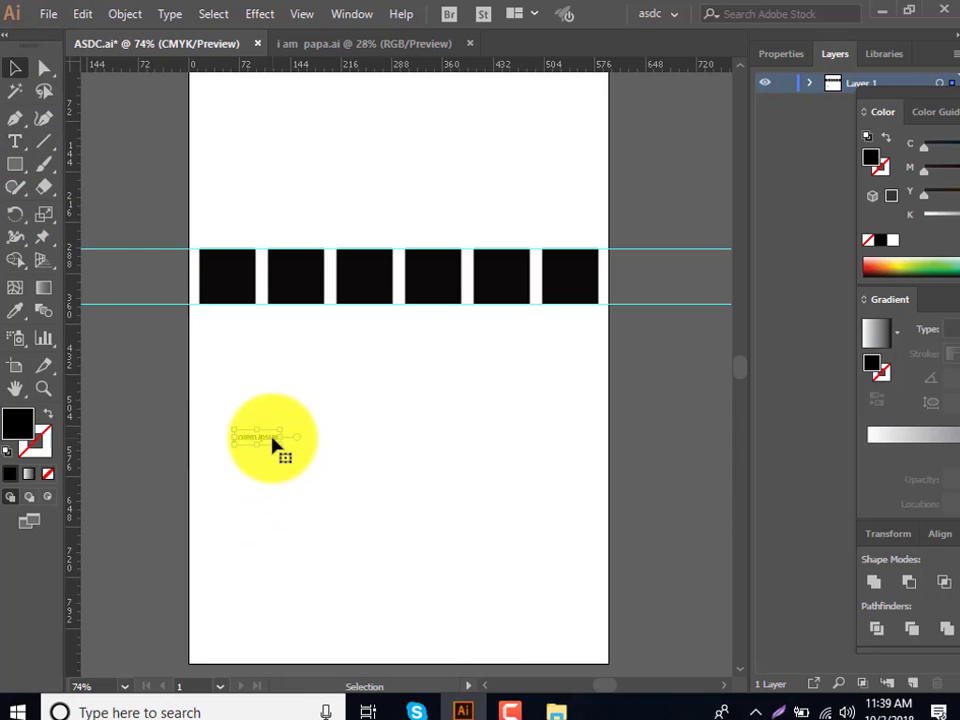
left_click_drag(268, 430, 589, 456)
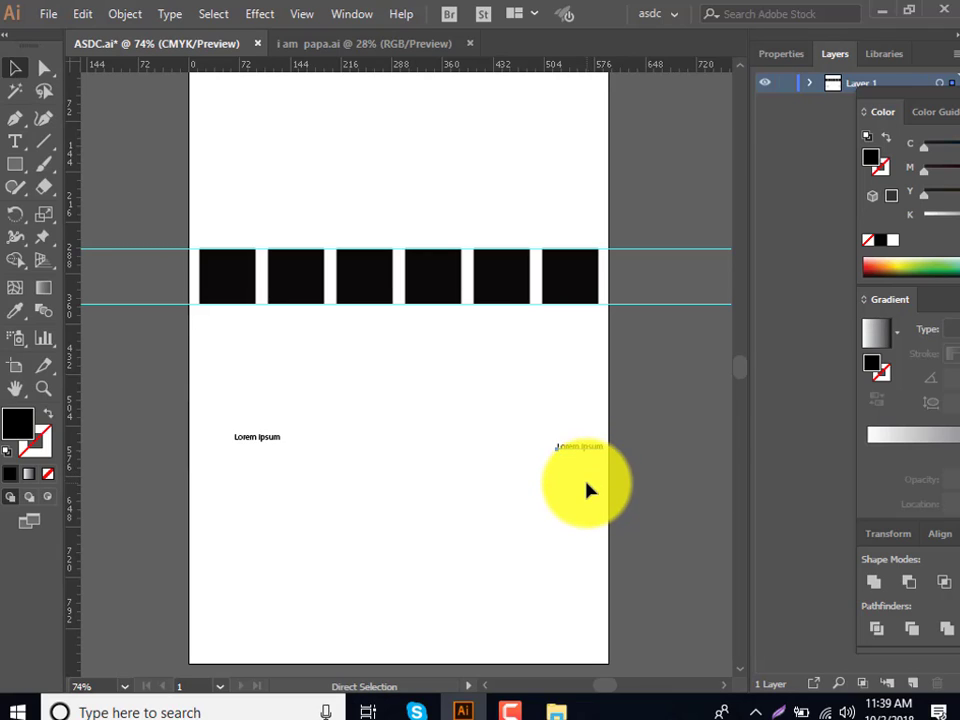
Set a horizontal guide along the Lorem Ipsum line and snap the right copy onto it
key("ctrl+r")
key("ctrl+r")
key("ctrl+r")
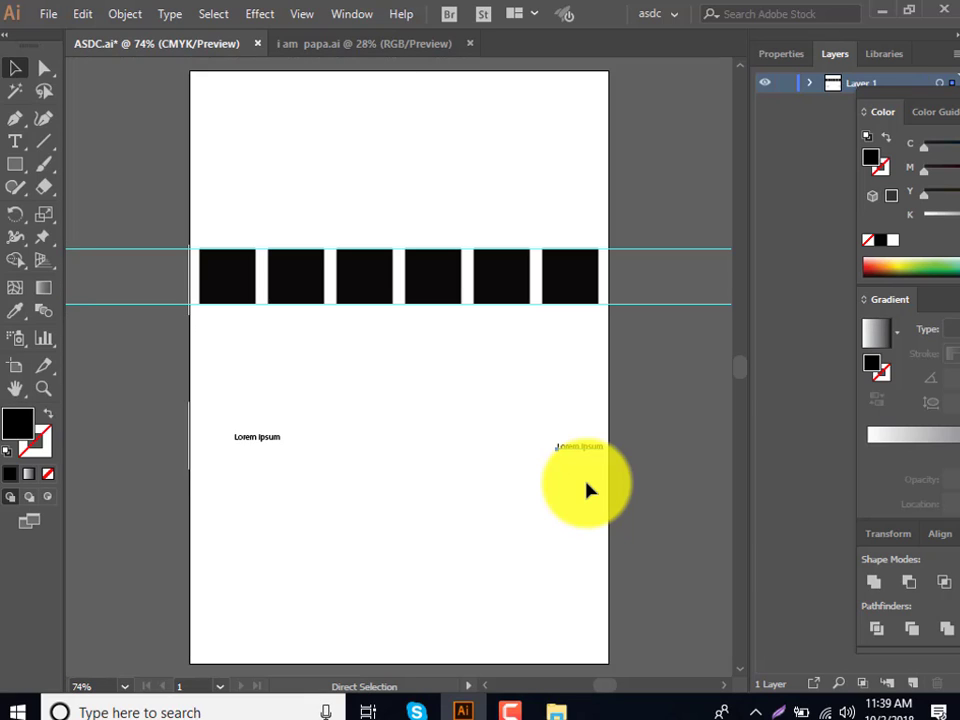
key("ctrl+r")
left_click_drag(513, 68, 535, 186)
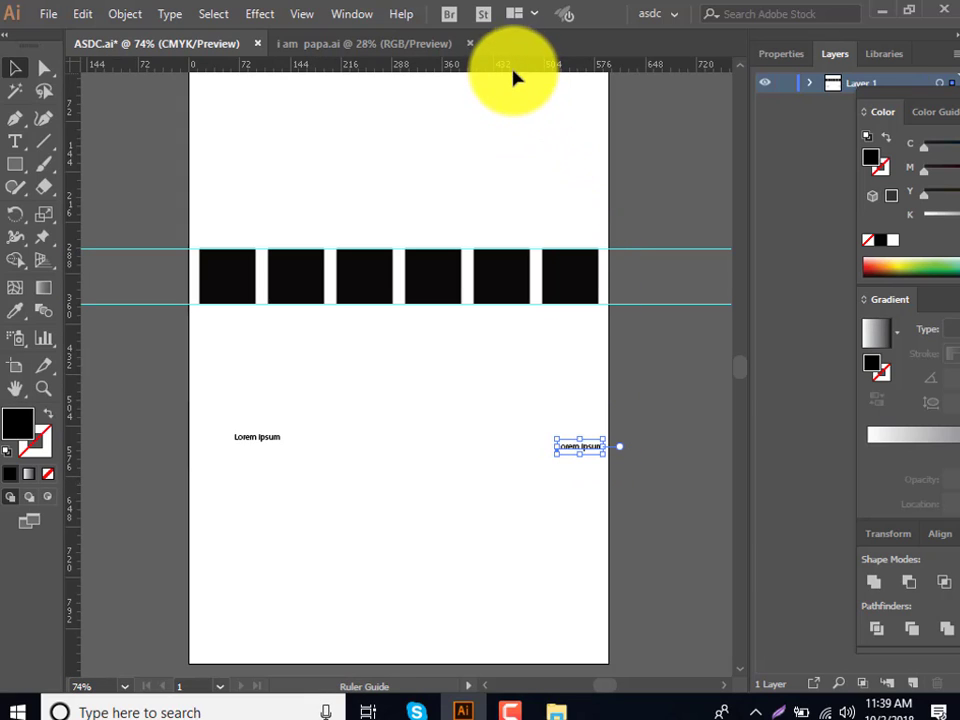
left_click_drag(560, 408, 561, 438)
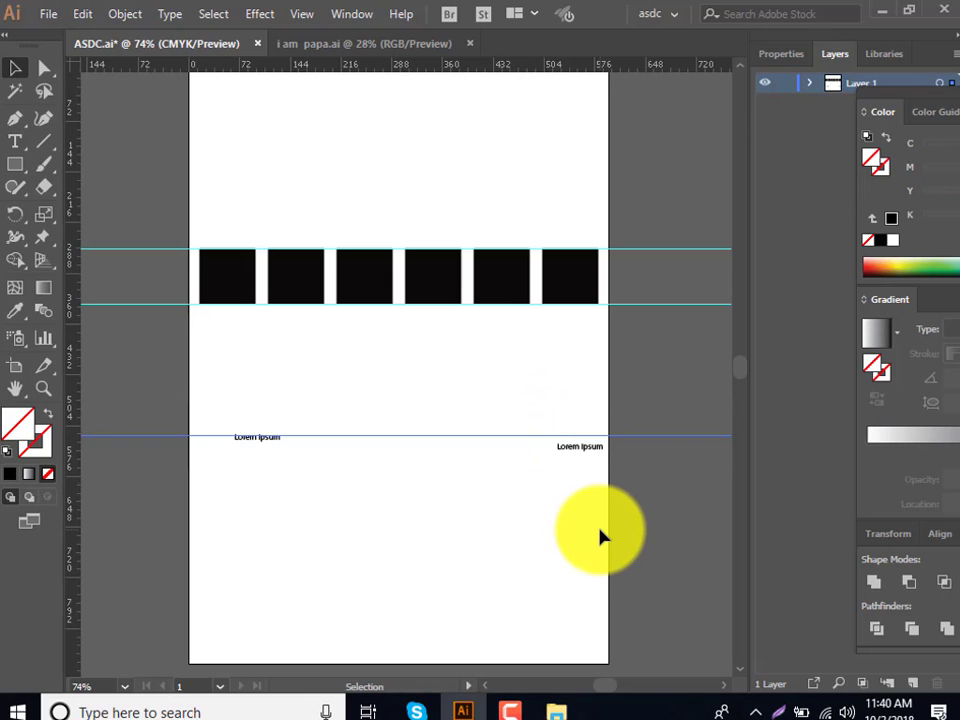
left_click_drag(600, 536, 584, 452)
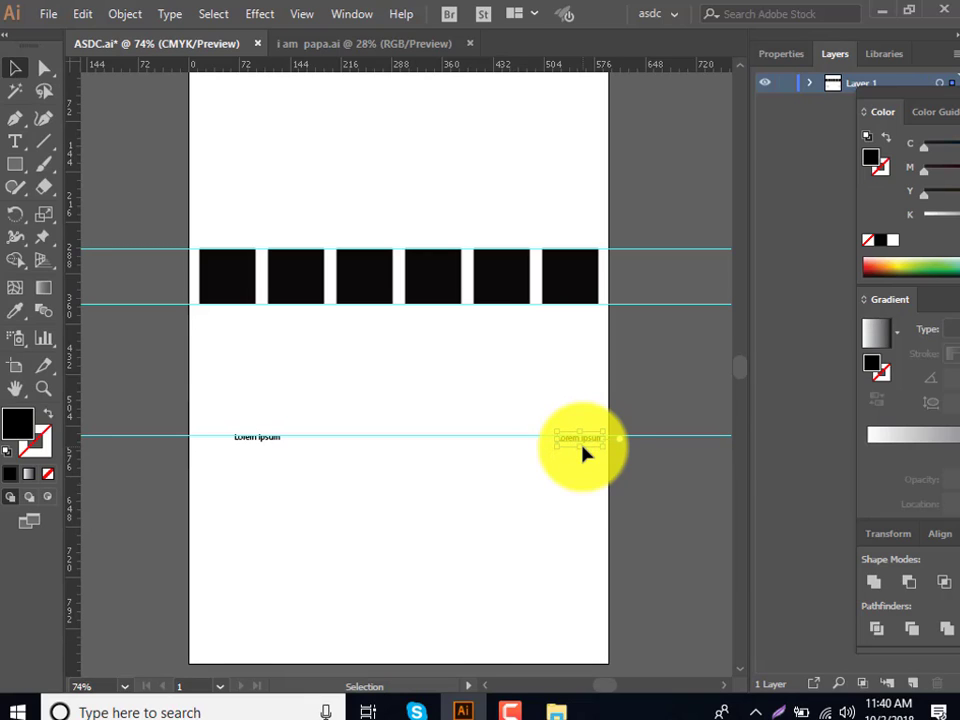
left_click(566, 492)
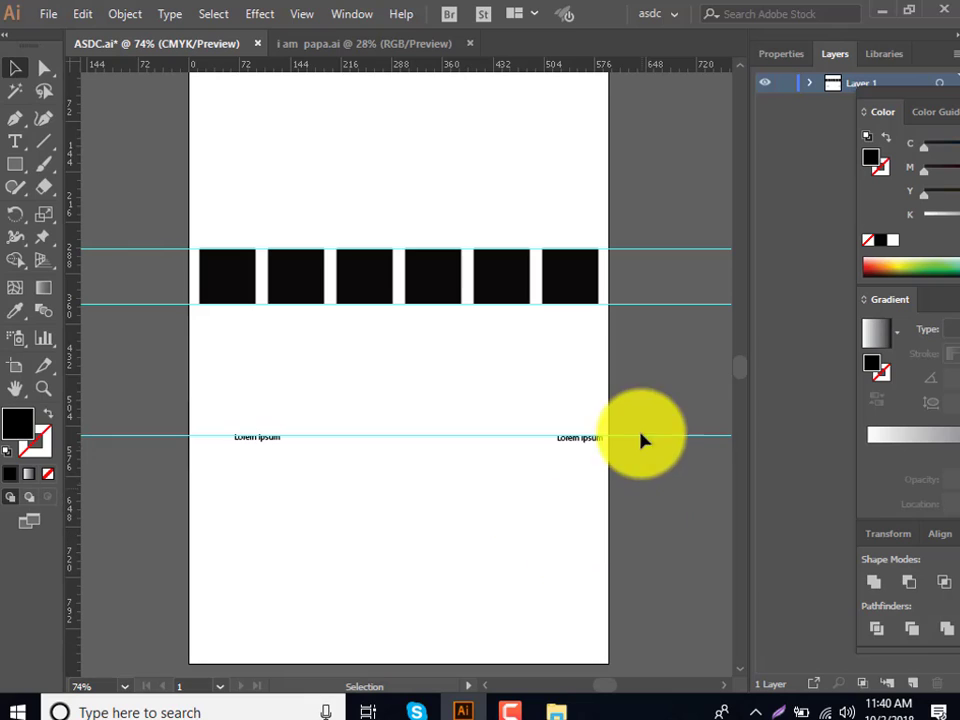
Add vertical guides at the second square's left and right edges plus a horizontal guide below the row
left_click_drag(75, 371, 267, 404)
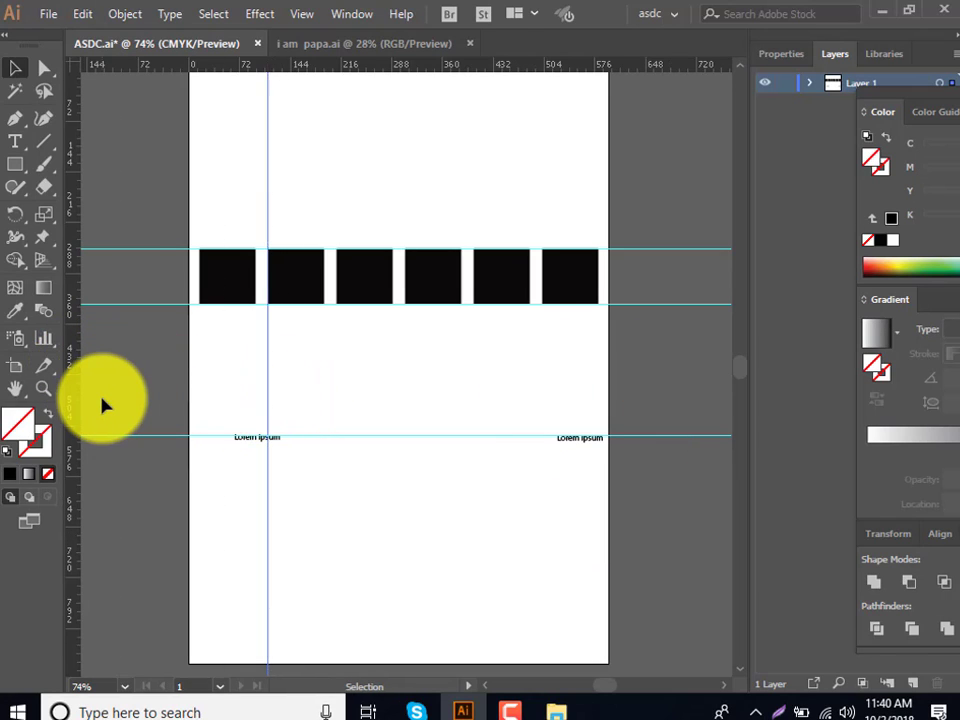
left_click_drag(75, 407, 322, 430)
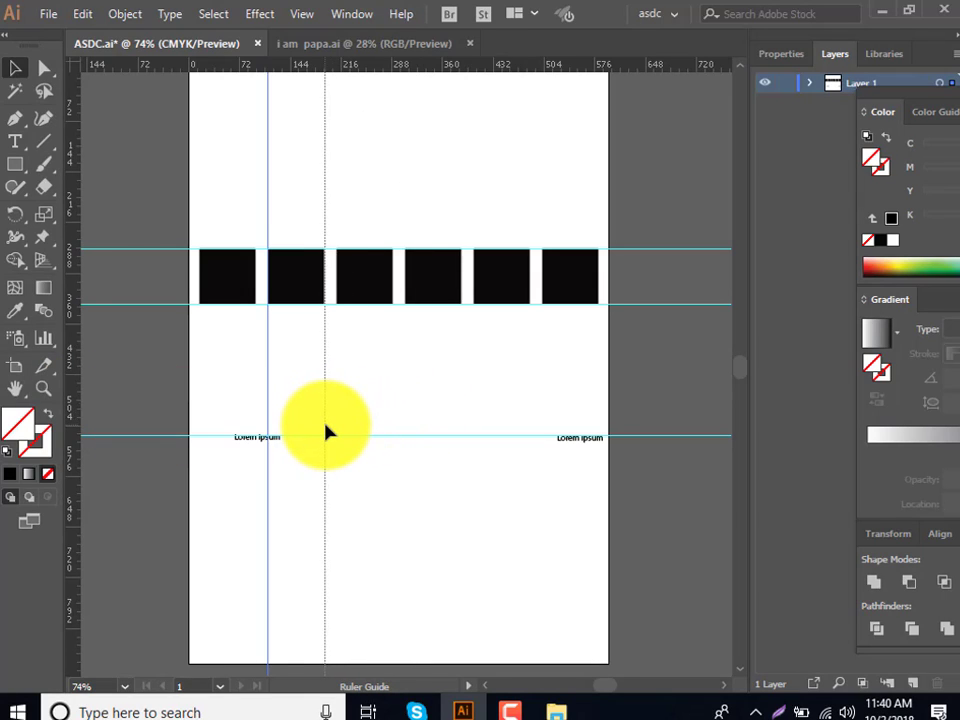
left_click_drag(322, 430, 325, 430)
left_click_drag(350, 66, 372, 393)
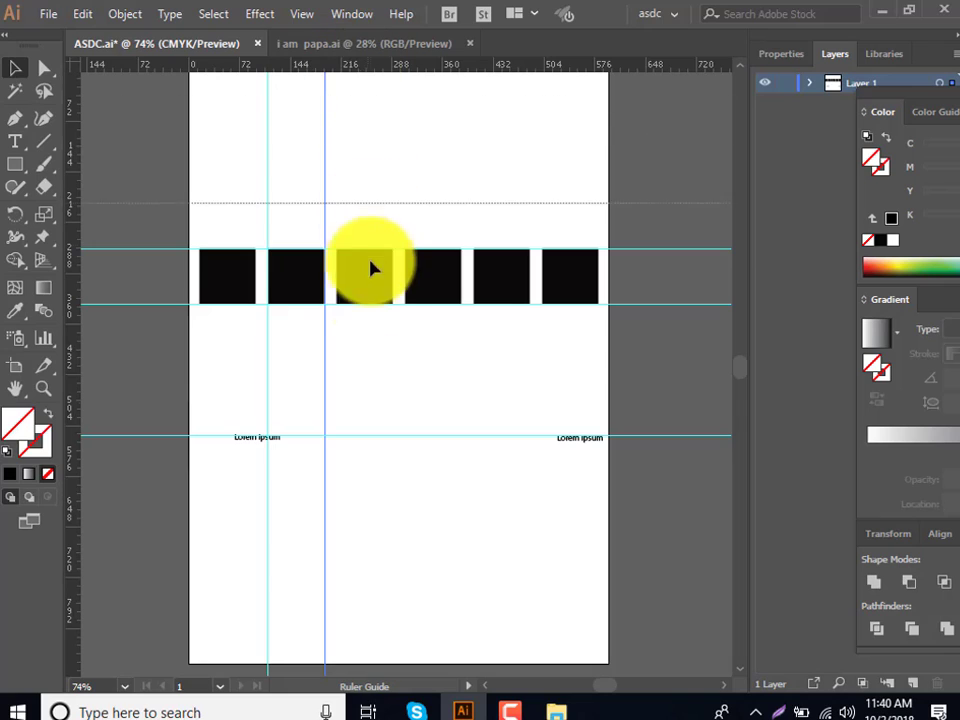
Move the second square down between the guides to sit above the left Lorem ipsum text
mouse_move(298, 285)
left_mouse_down()
mouse_move(298, 435)
mouse_move(298, 420)
mouse_move(412, 397)
mouse_move(416, 380)
left_mouse_up()
left_click(420, 518)
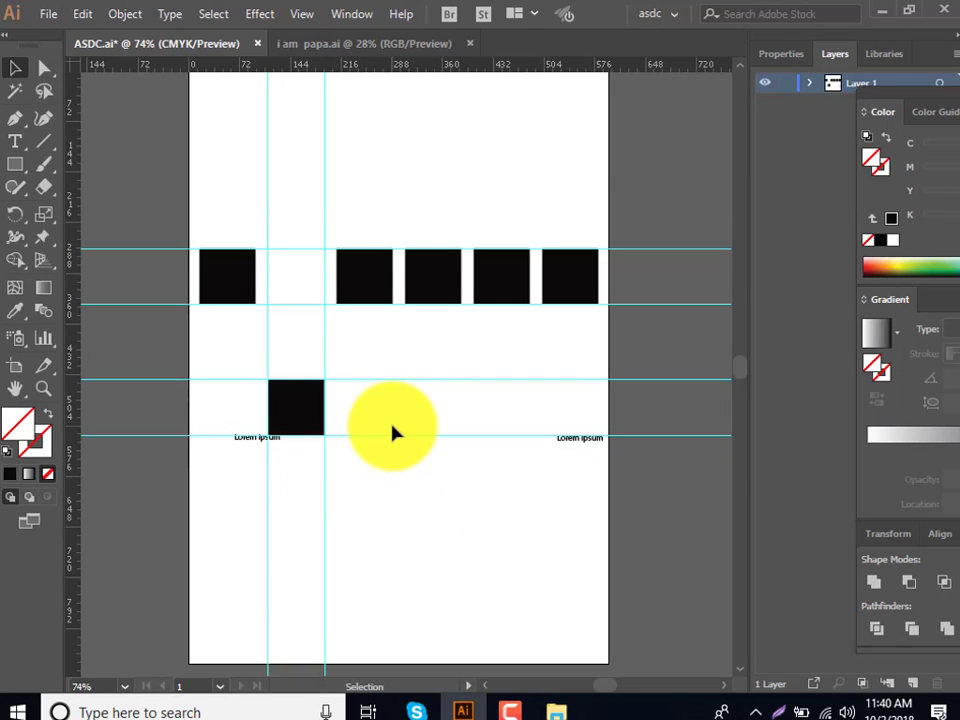
key("ctrl")
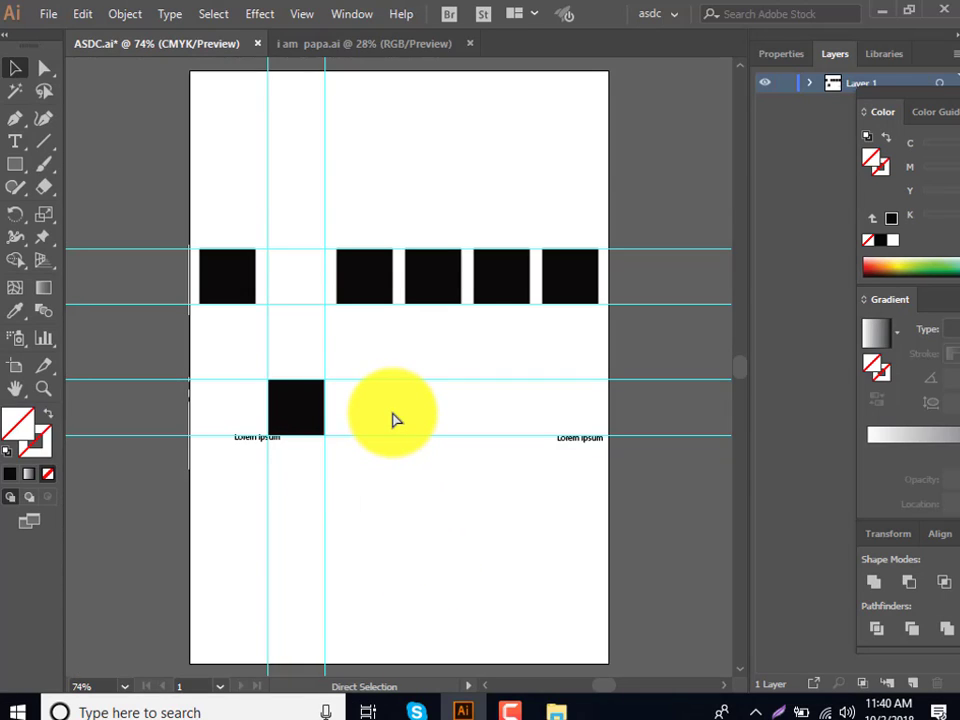
Hide and re-show the rulers from the View menu, then choose Hide Bounding Box
left_click(316, 18)
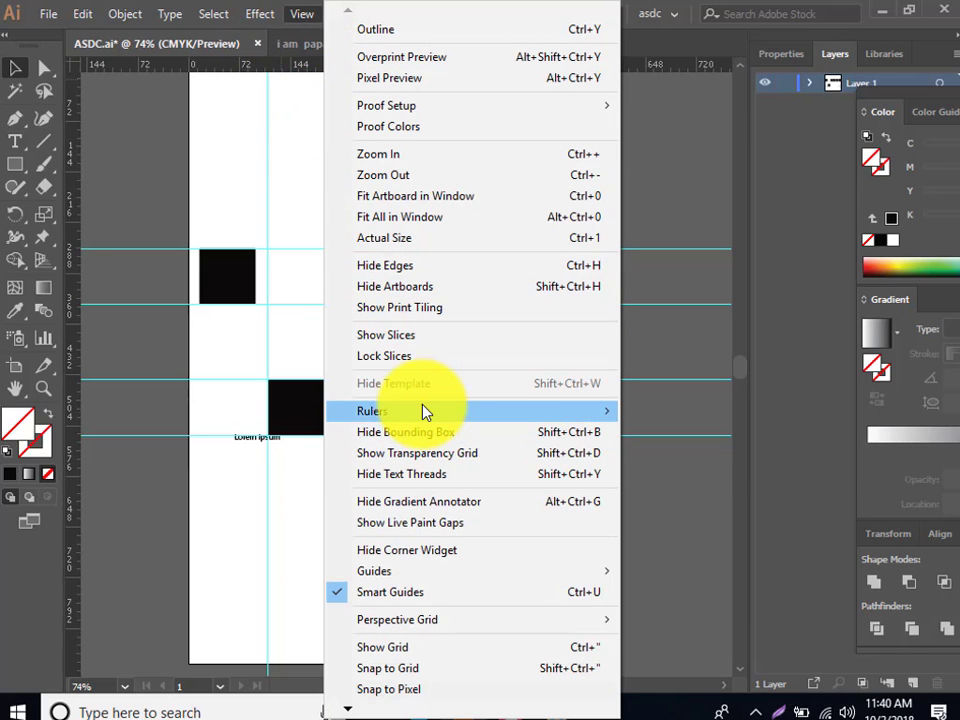
left_click(677, 420)
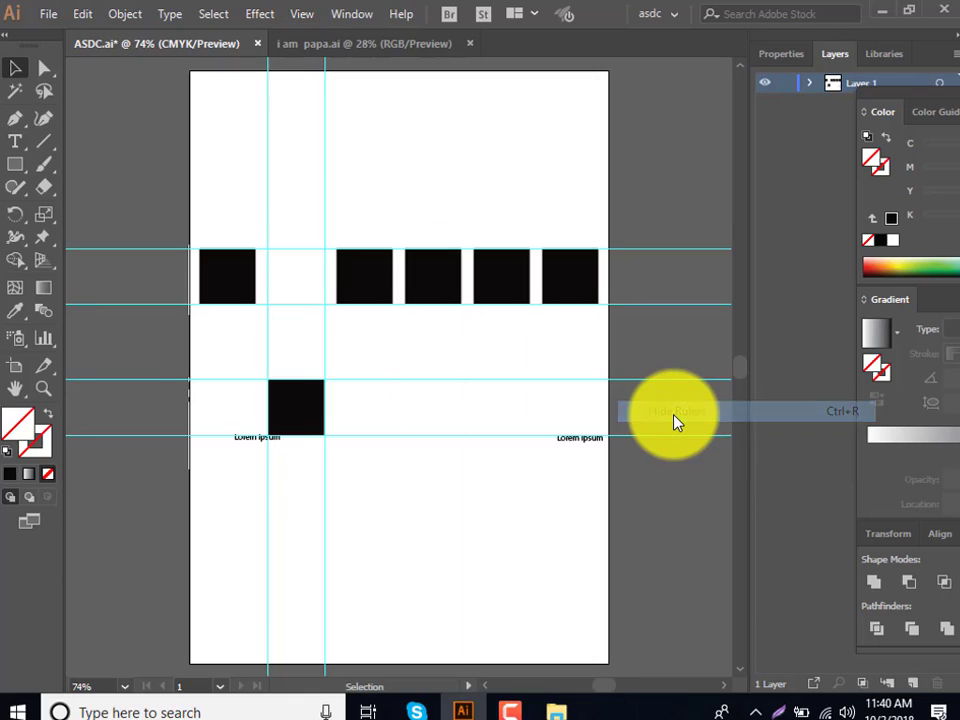
left_click(300, 15)
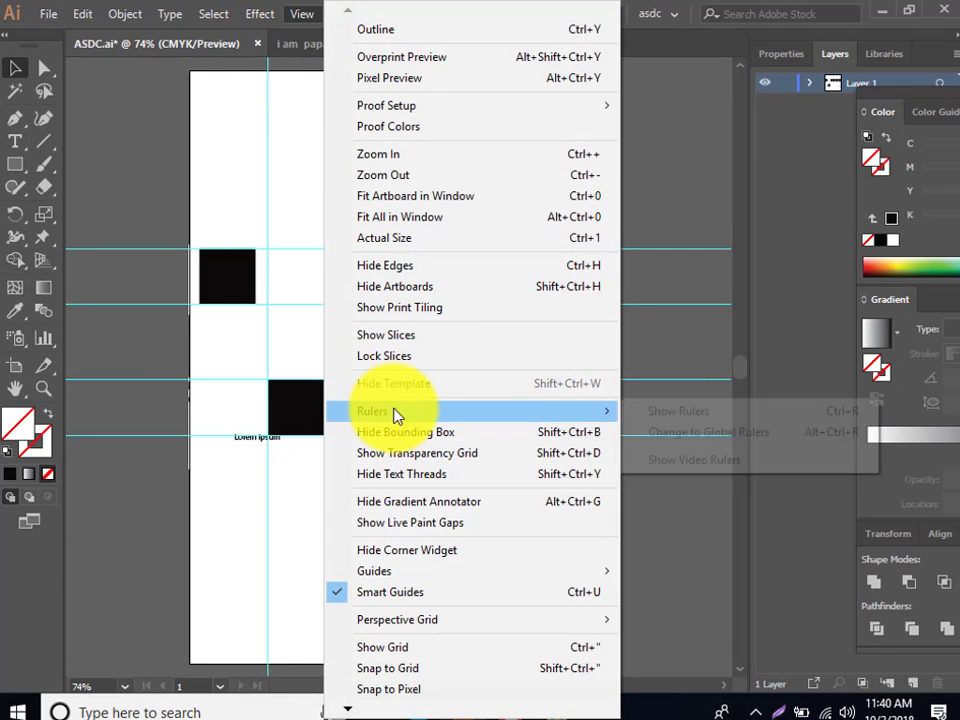
mouse_move(372, 411)
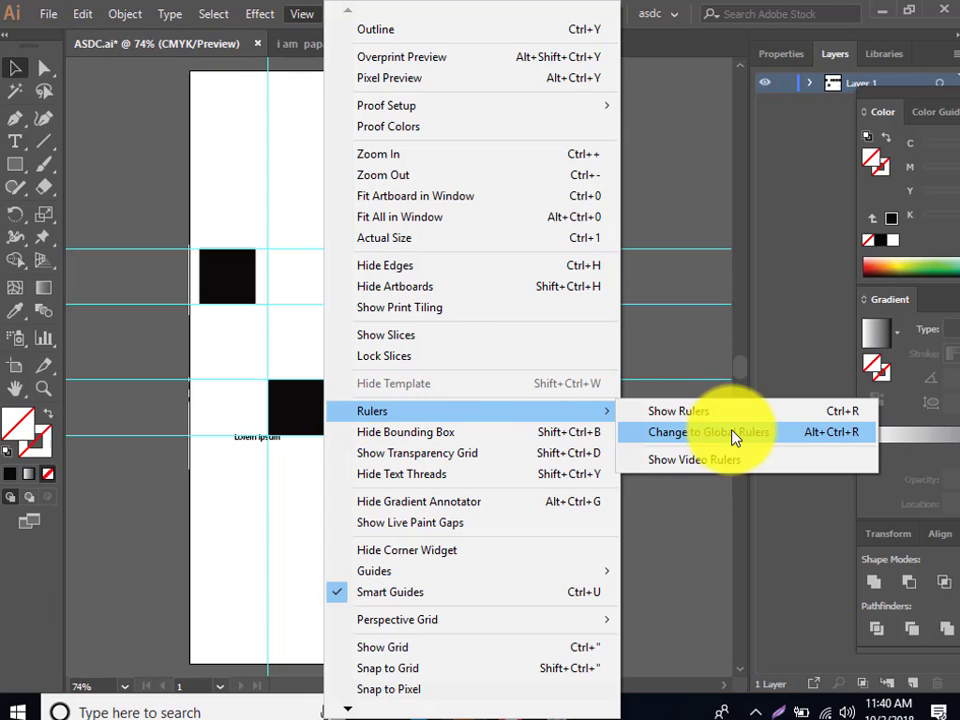
left_click(690, 413)
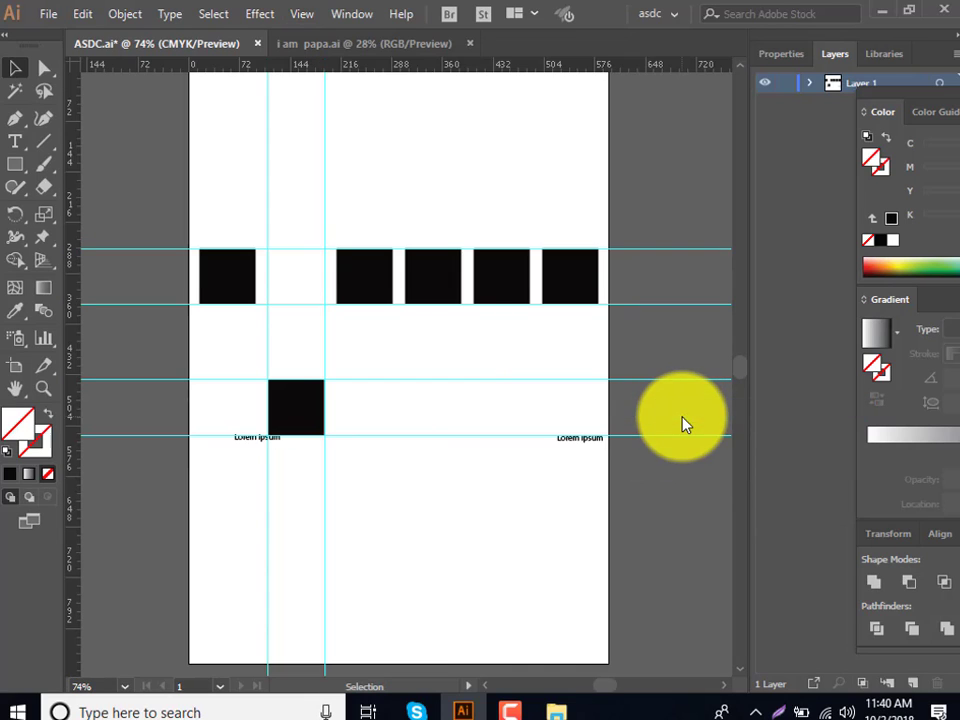
left_click(305, 22)
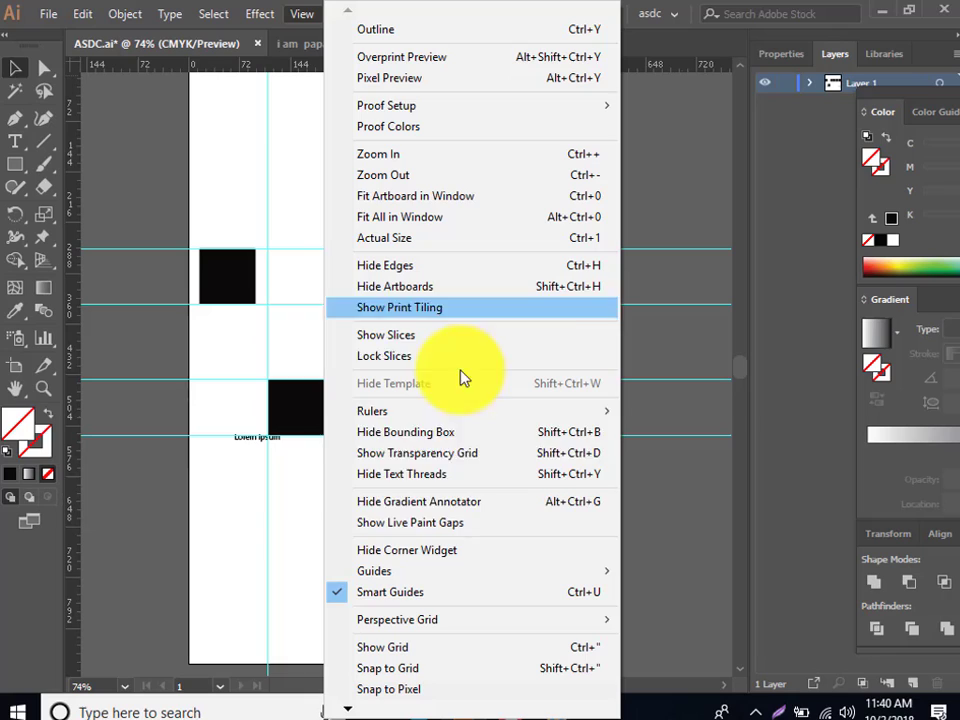
left_click(424, 434)
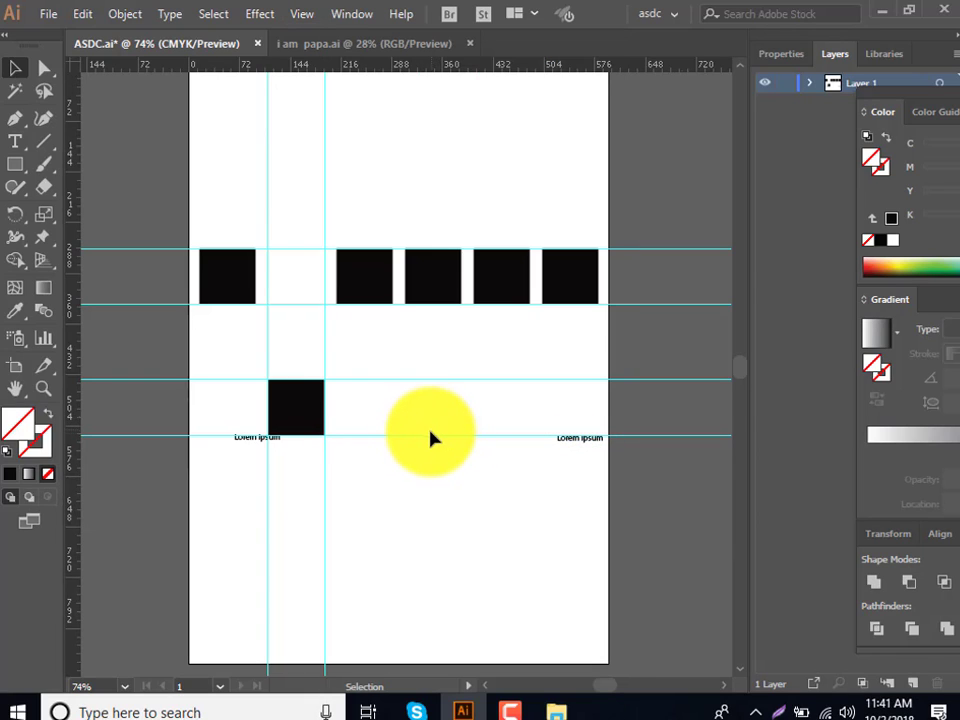
Try moving and deleting the guides around the Lorem ipsum line and square row, undoing each change
mouse_move(431, 437)
left_mouse_down()
mouse_move(445, 78)
mouse_move(456, 81)
left_mouse_up()
key("ctrl+z")
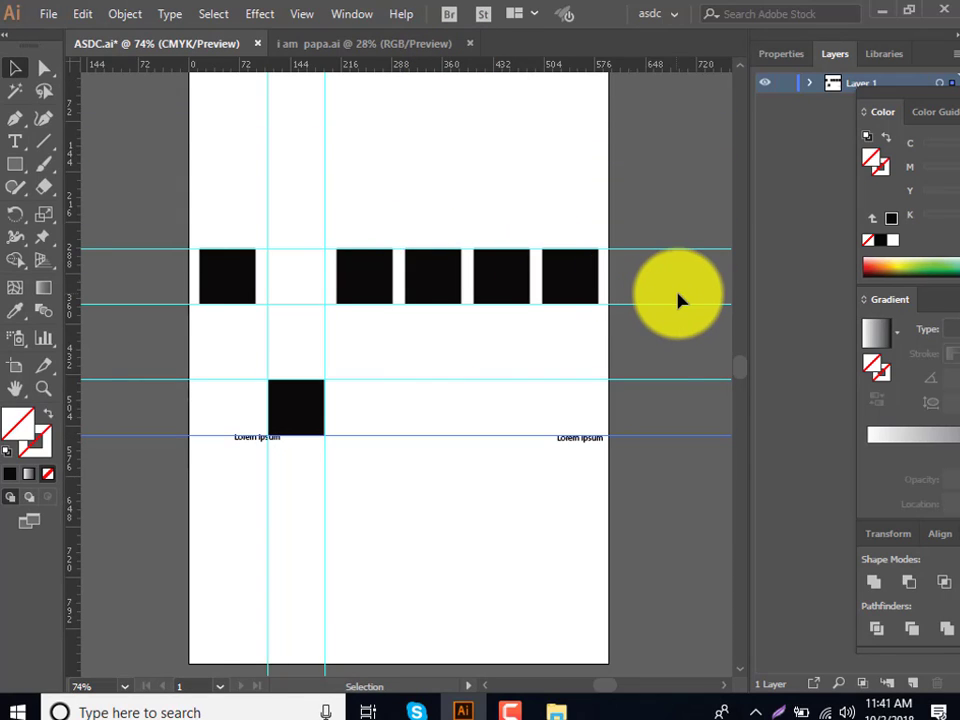
left_click_drag(655, 443, 654, 677)
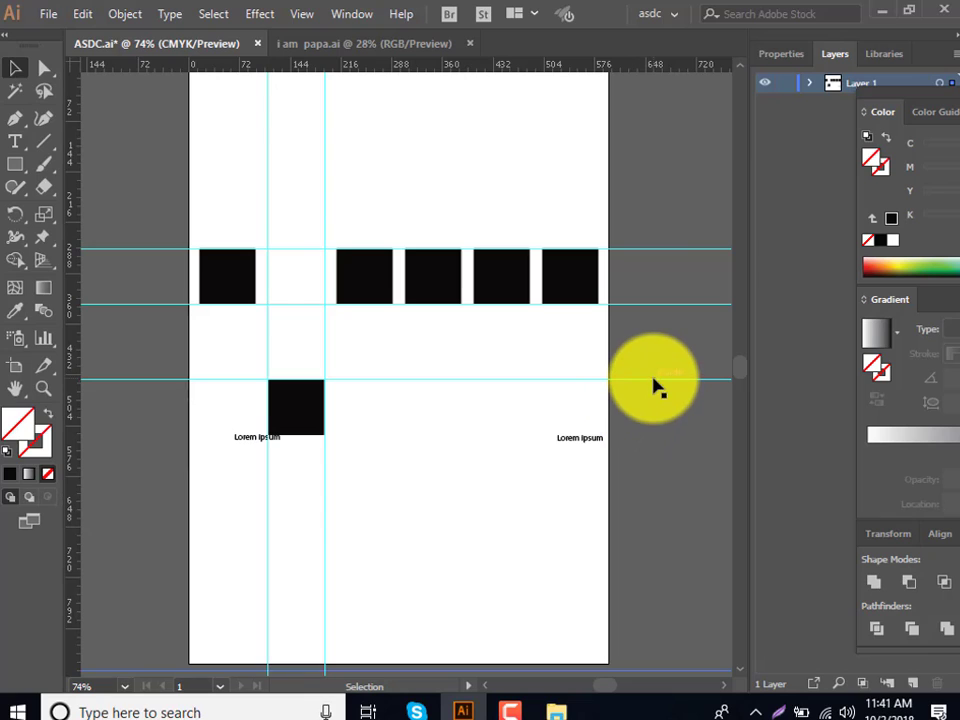
left_click_drag(656, 384, 662, 670)
key("ctrl+z")
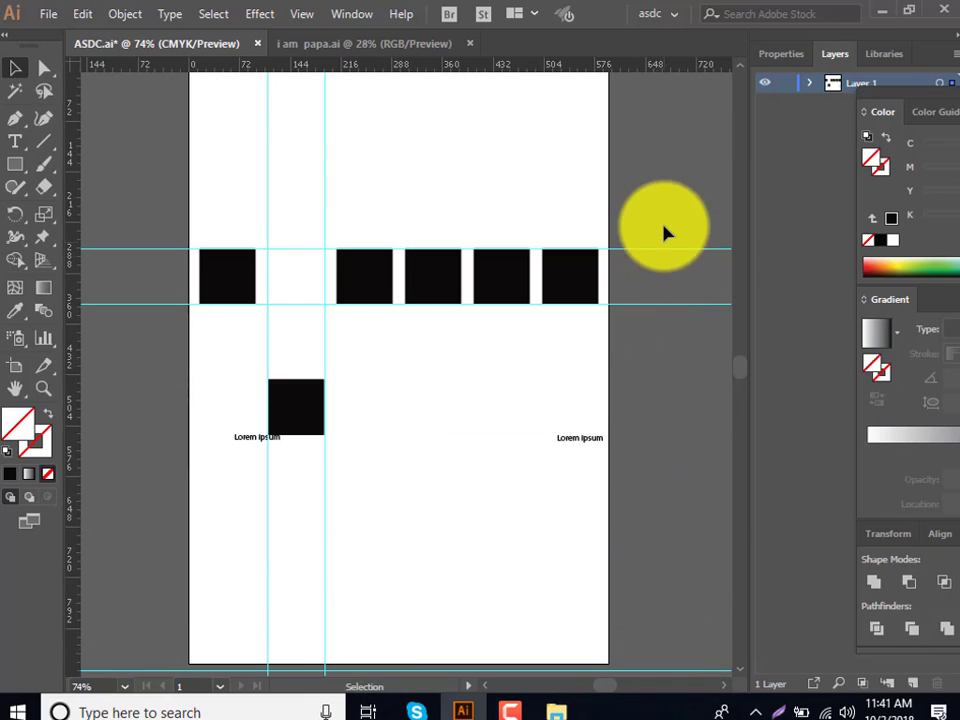
left_click_drag(664, 228, 675, 354)
key("Delete")
key("ctrl+z")
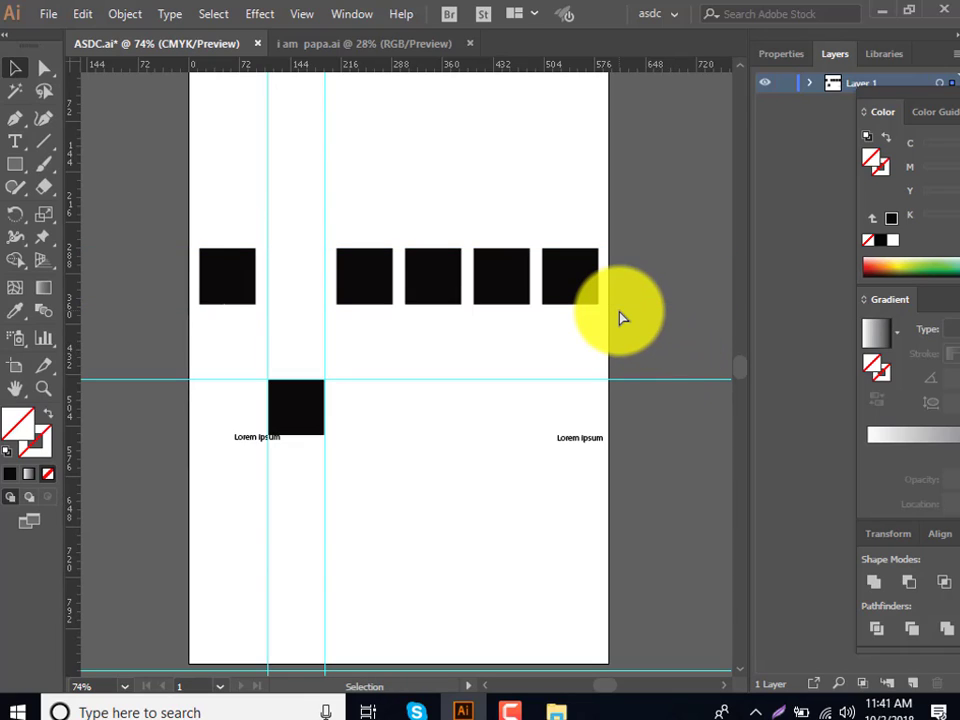
Delete the horizontal guides, then restore them with undo
left_click(665, 387)
left_click(665, 387)
key("Delete")
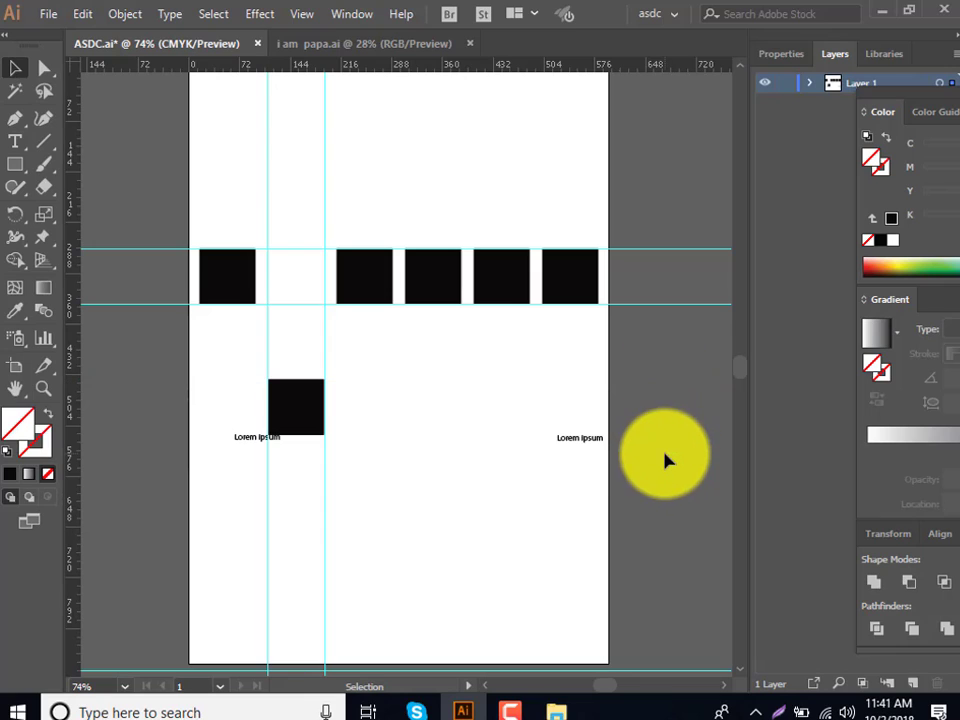
left_click_drag(666, 330, 671, 240)
key("Delete")
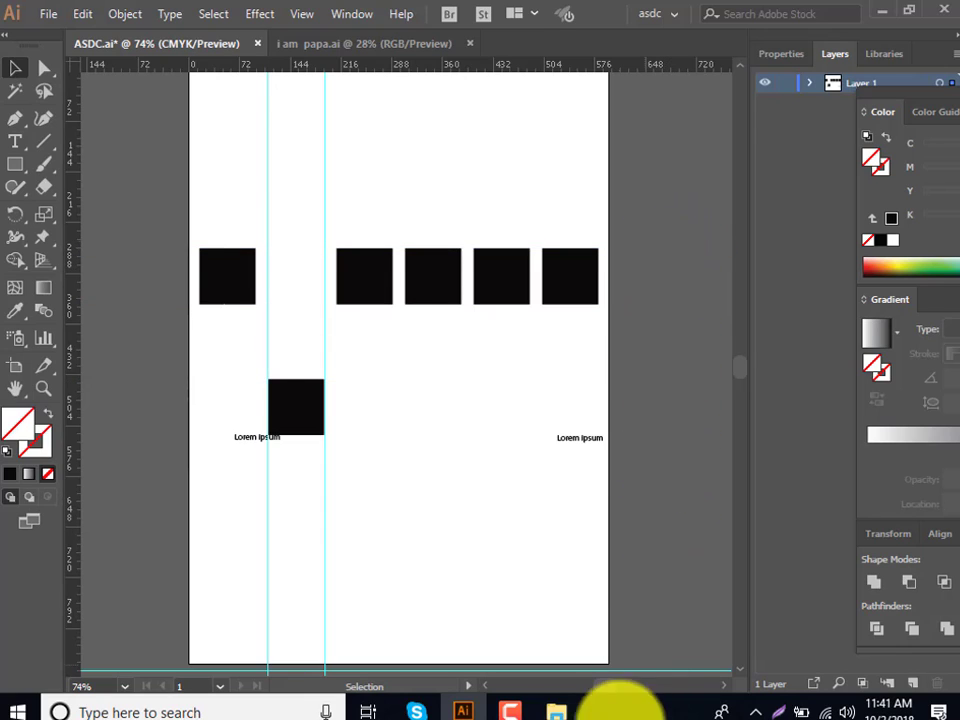
key("ctrl+z")
key("ctrl+z")
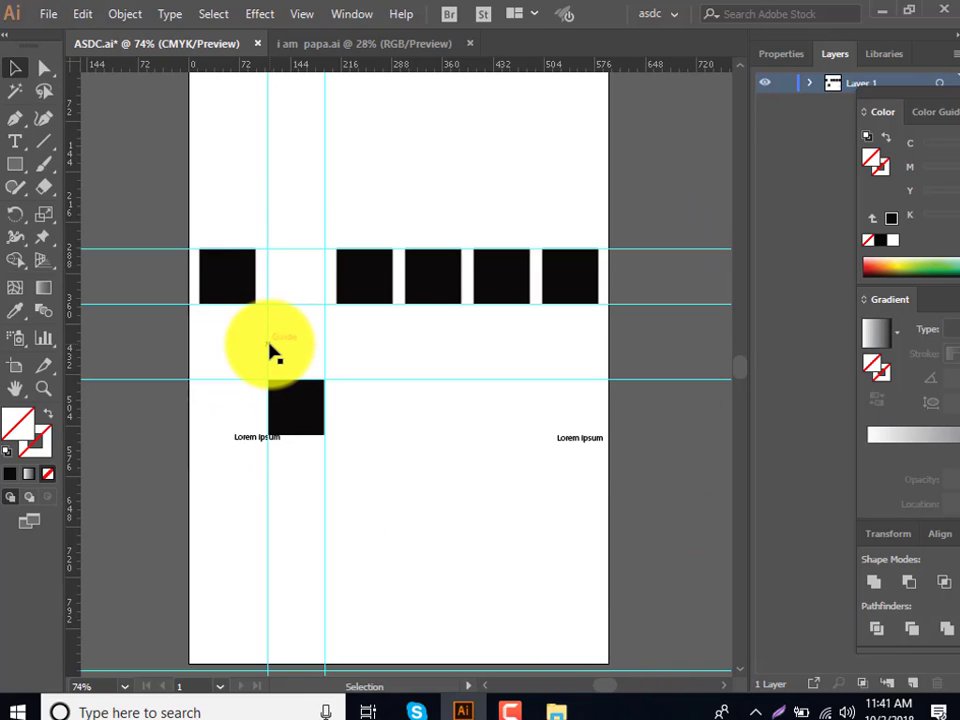
key("ctrl+z")
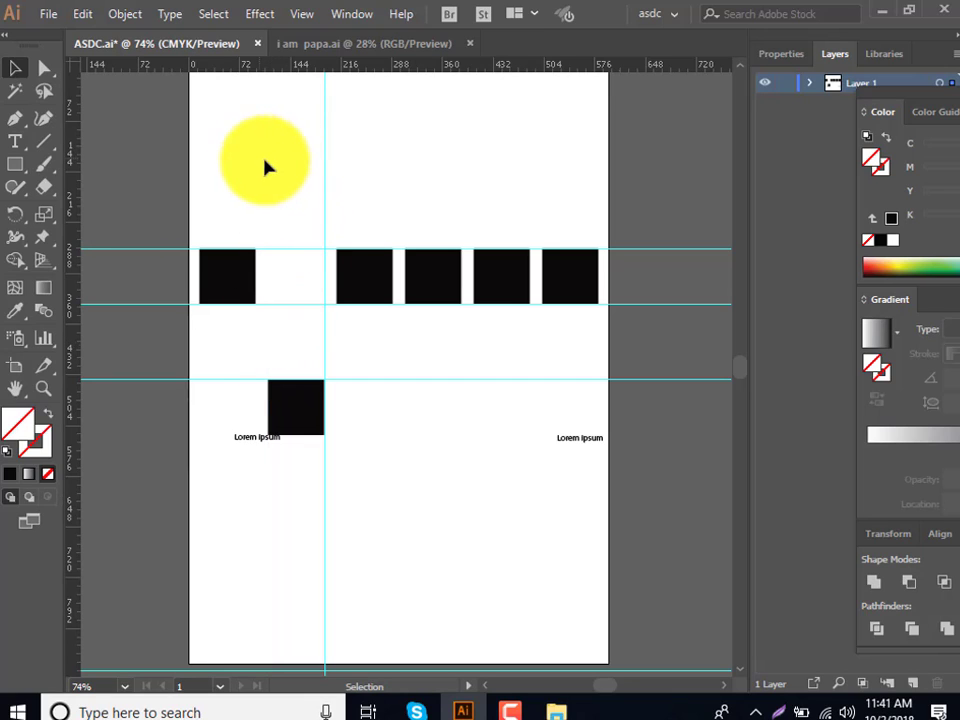
Select the guides crossing the empty slot, delete them, and undo the deletion
left_click_drag(259, 158, 326, 342)
key("a")
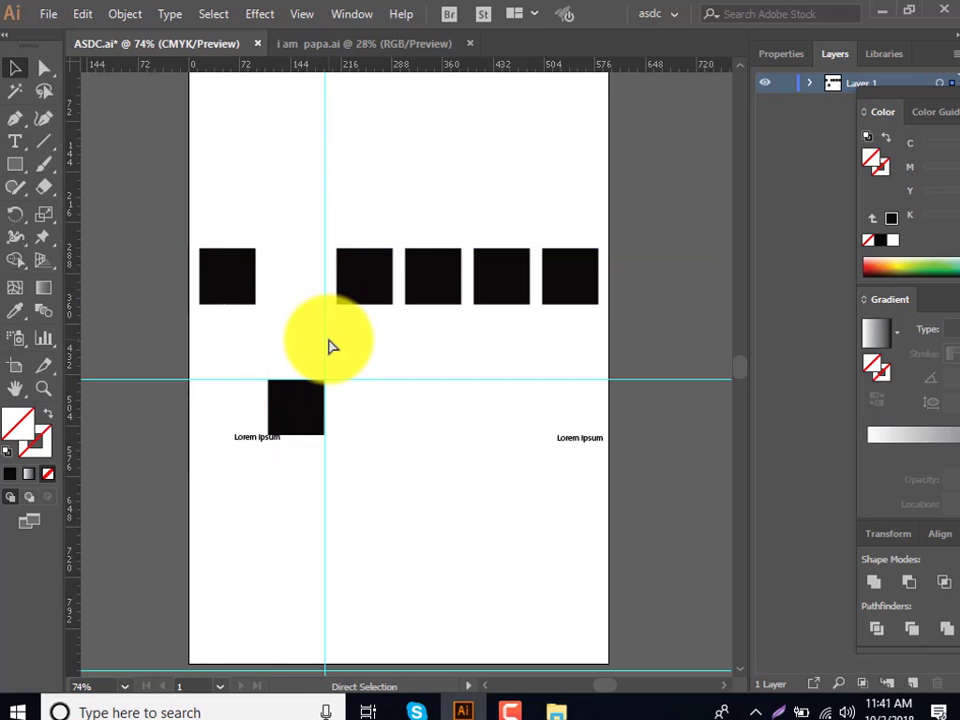
key("ctrl+shift+z")
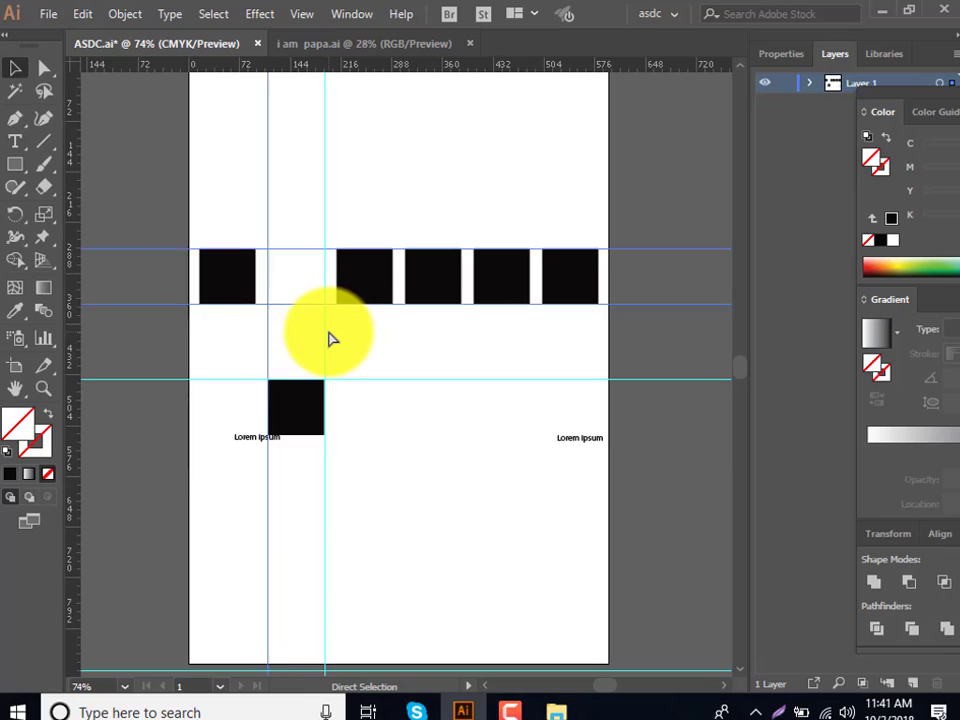
key("Delete")
key("ctrl+z")
key("Delete")
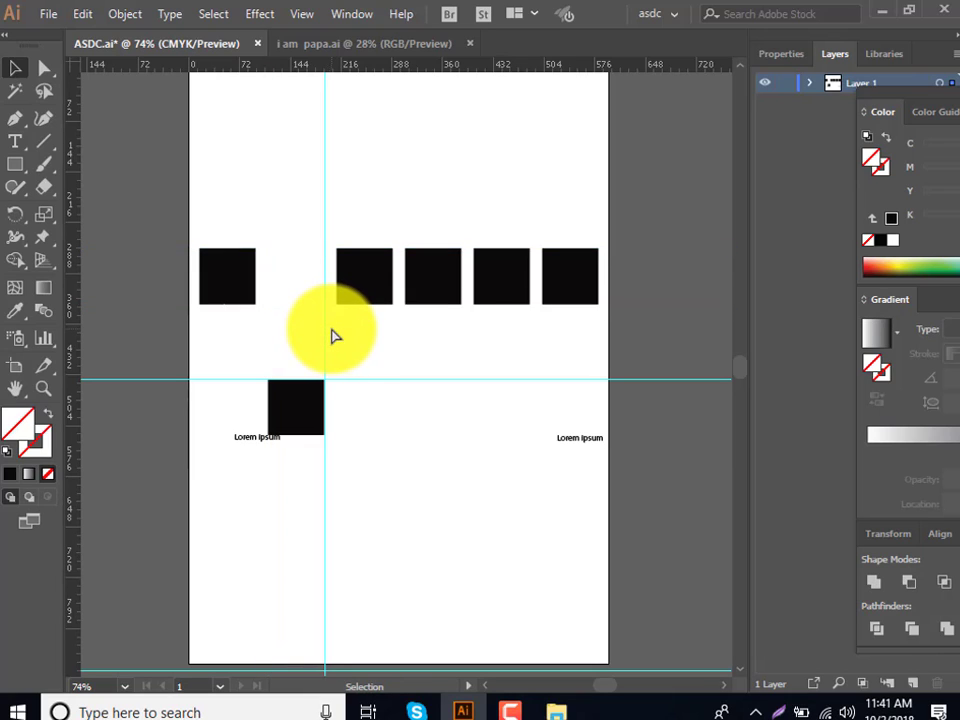
key("ctrl+z")
Drag the horizontal guides above the artboard and a vertical guide to its left
left_click_drag(645, 382, 643, 680)
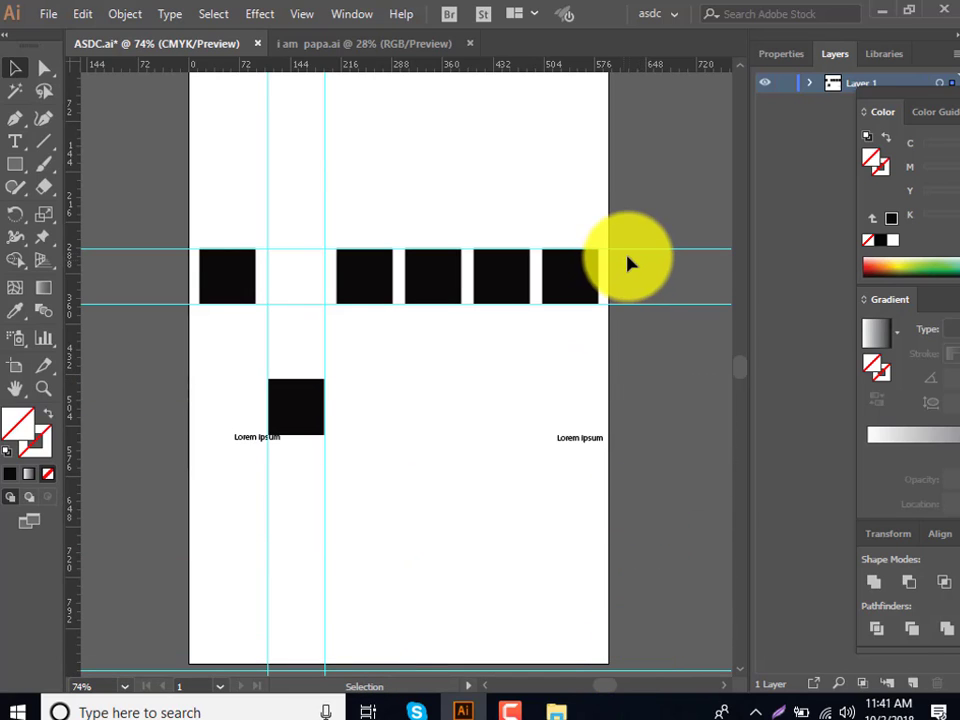
left_click_drag(633, 250, 621, 64)
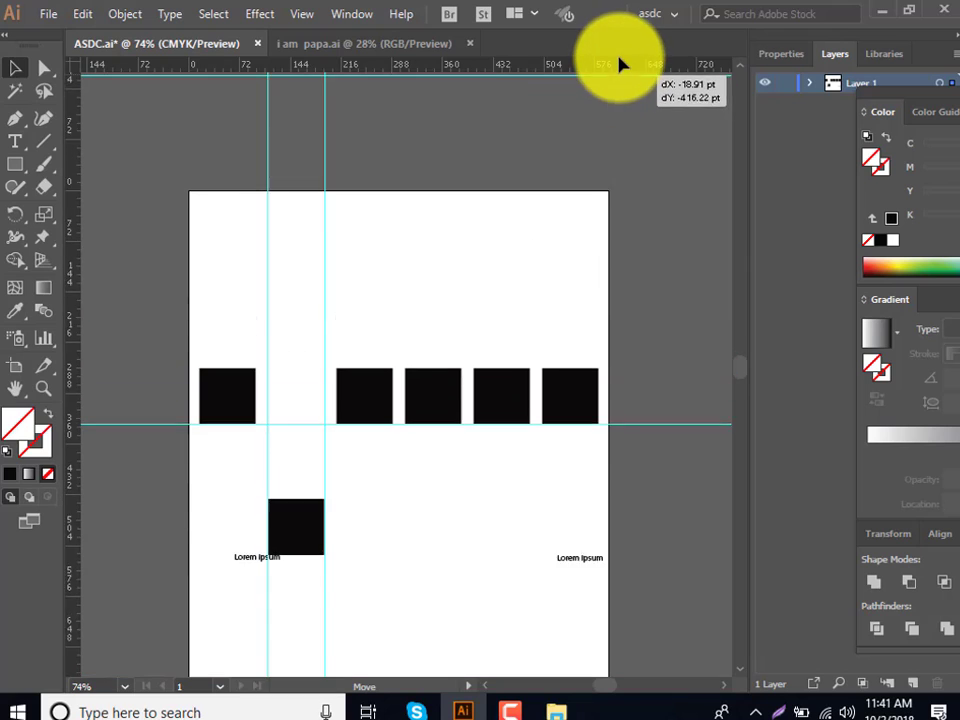
left_click_drag(664, 458, 632, 185)
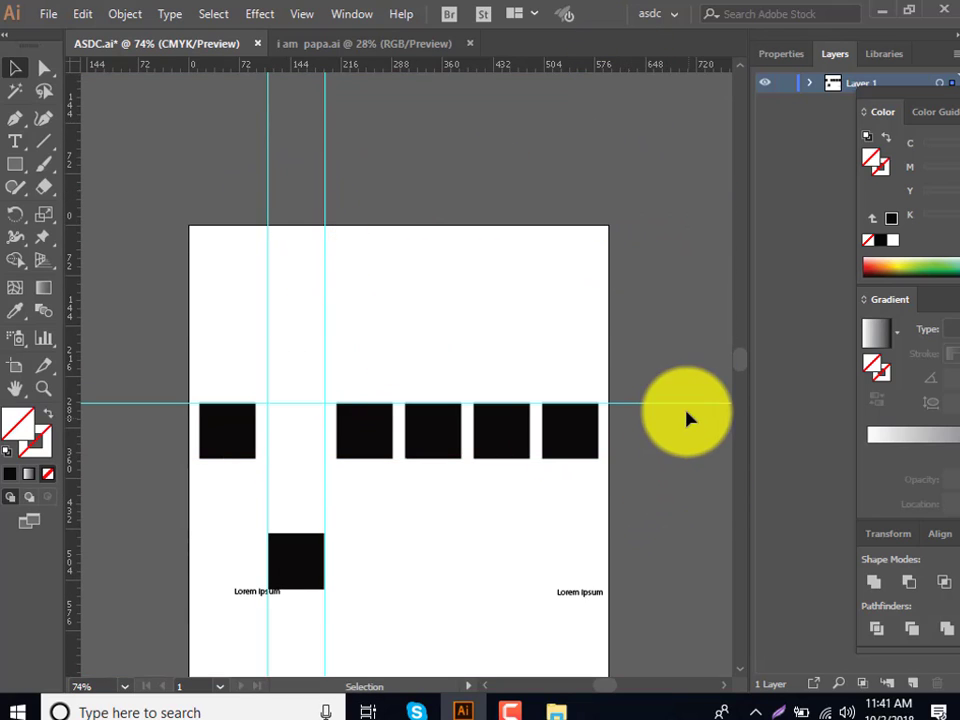
left_click_drag(681, 405, 690, 200)
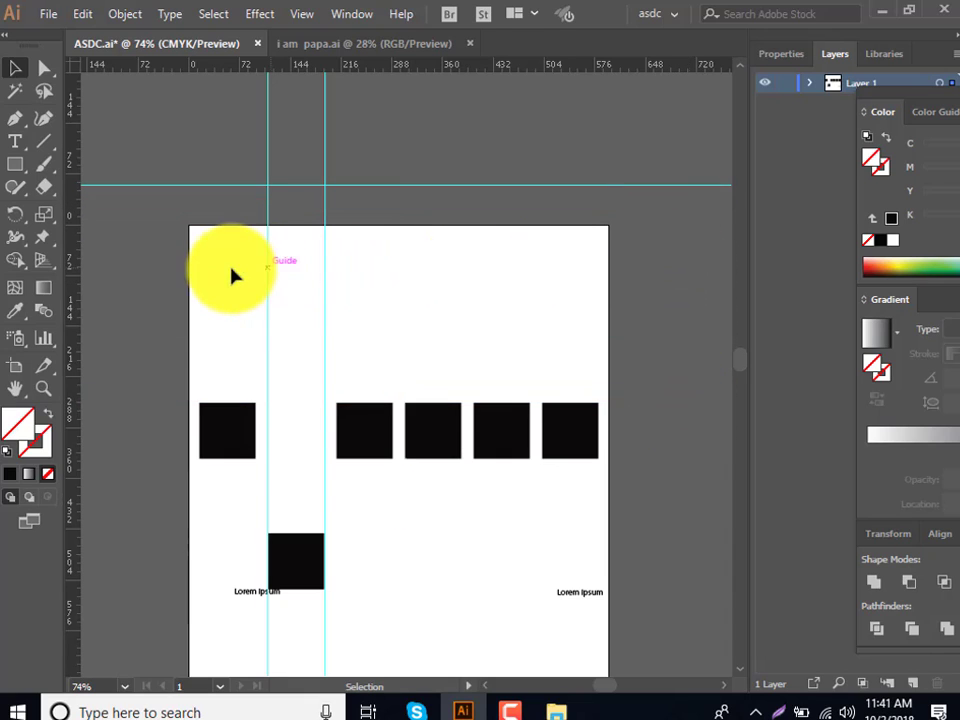
mouse_move(267, 272)
left_mouse_down()
mouse_move(322, 272)
mouse_move(160, 276)
left_mouse_up()
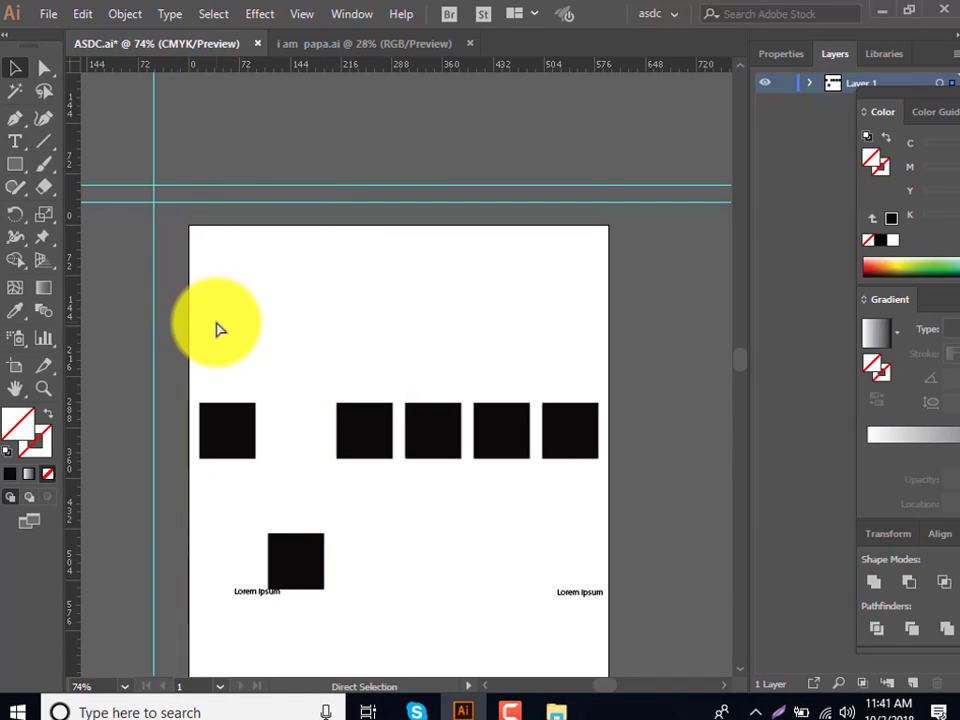
Marquee-select all the black squares and Lorem ipsum text
scroll(199, 290, "down", 2)
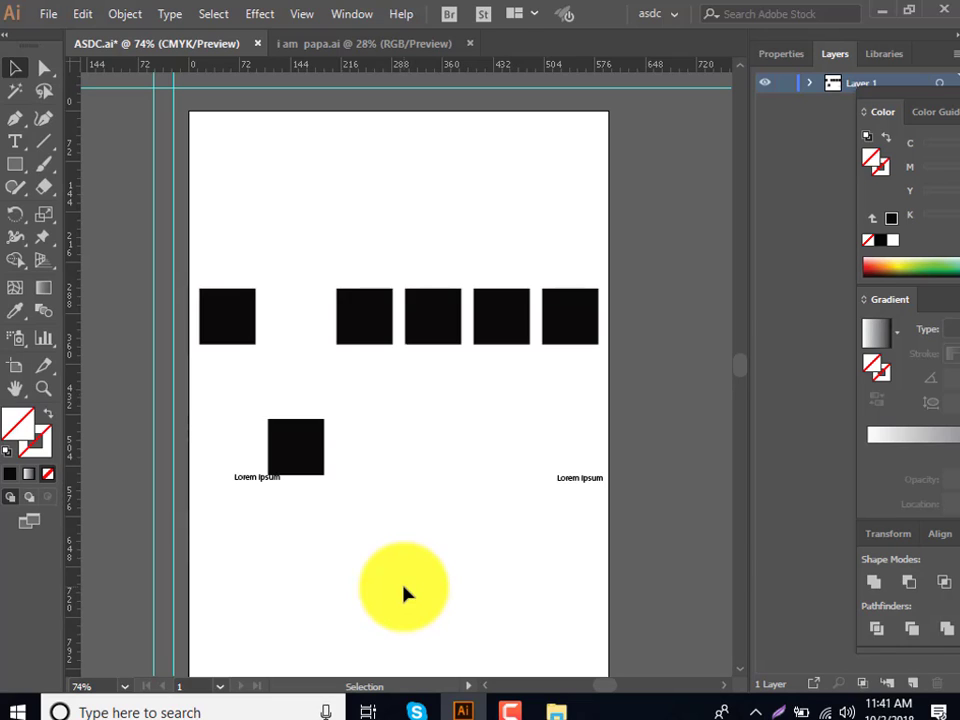
scroll(404, 592, "down", 1)
left_click_drag(210, 229, 590, 495)
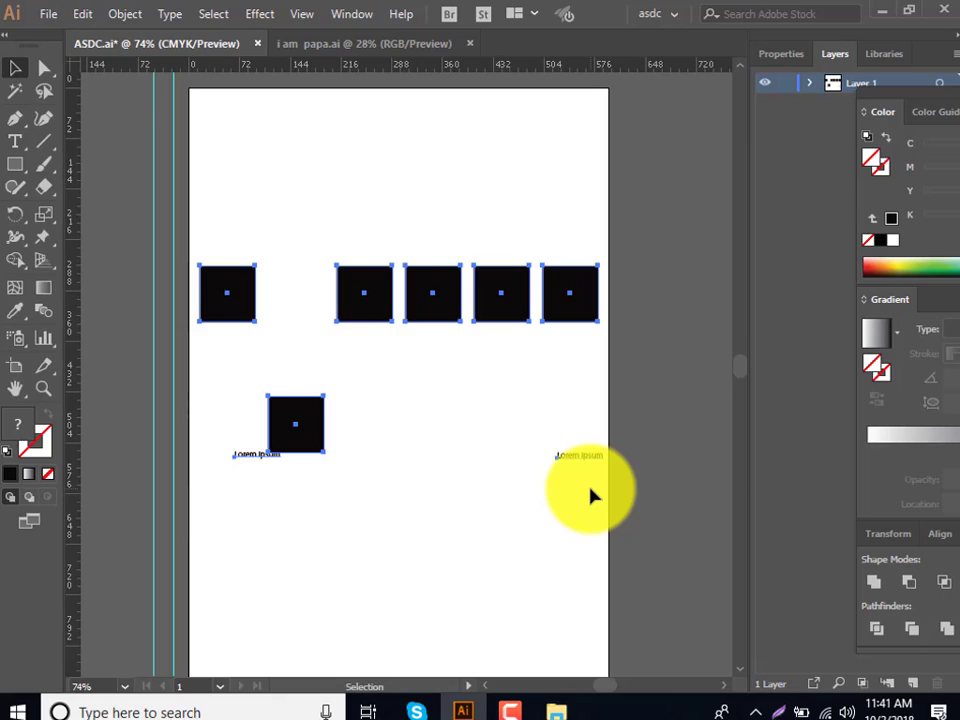
Delete all selected squares and Lorem ipsum text and switch to the Rectangle tool
key("Delete")
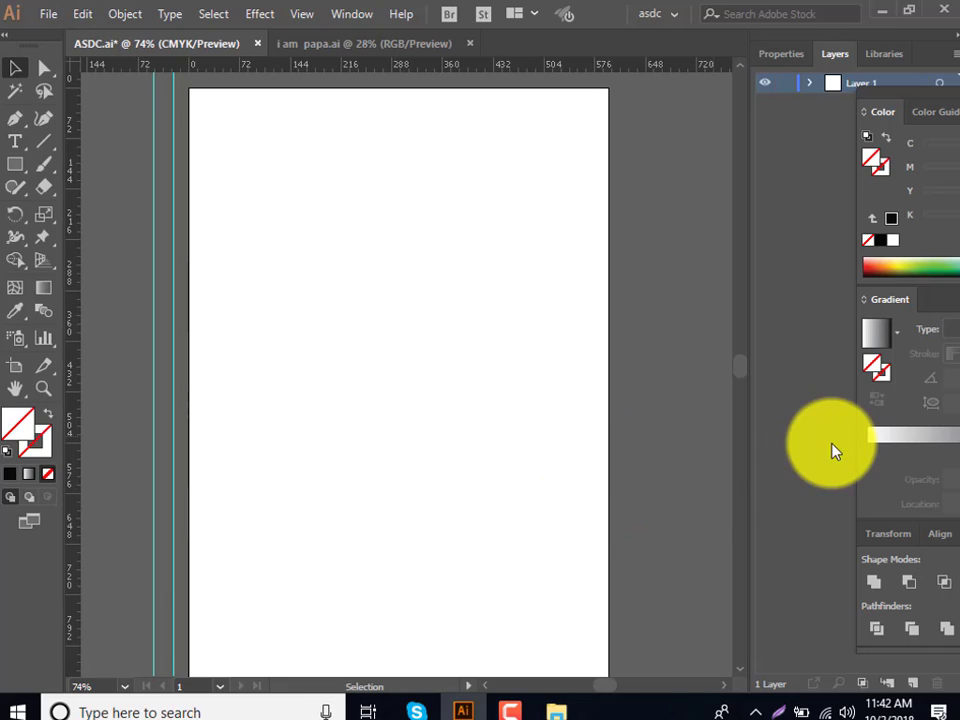
left_click(15, 166)
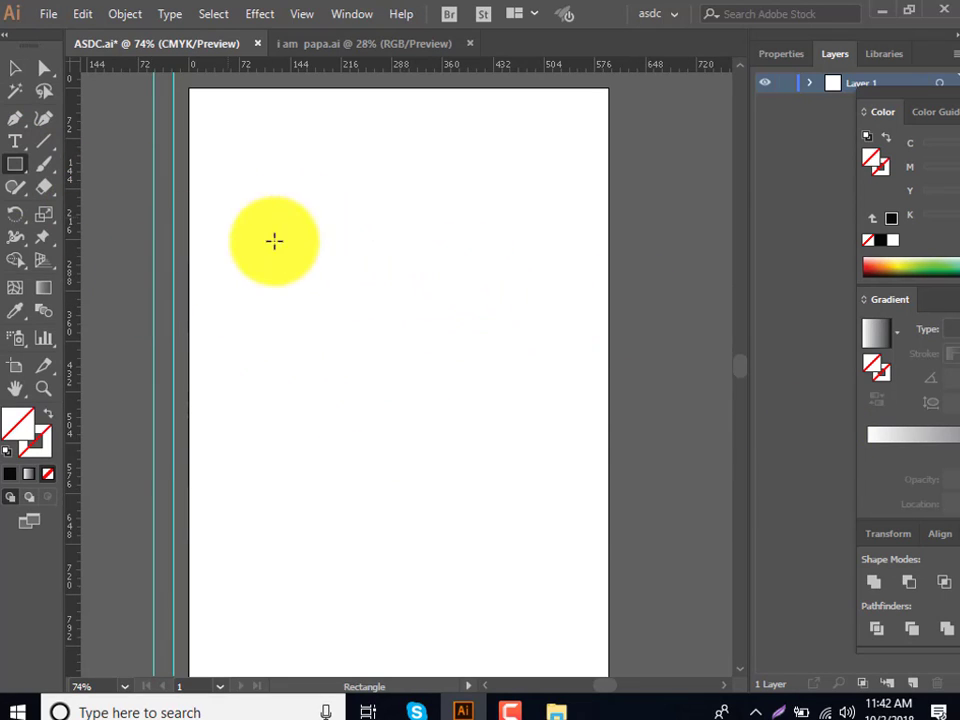
Draw a square on the artboard and give it brown fill #726060
left_click_drag(229, 216, 356, 309)
mouse_move(338, 364)
left_mouse_down()
mouse_move(509, 530)
mouse_move(528, 564)
left_mouse_up()
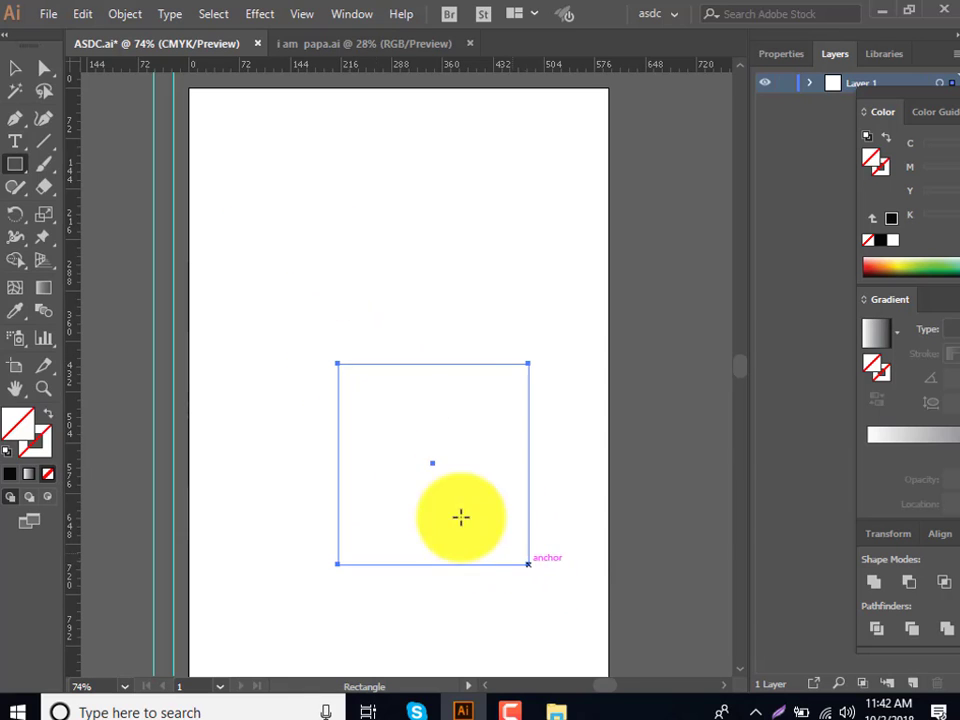
double_click(30, 432)
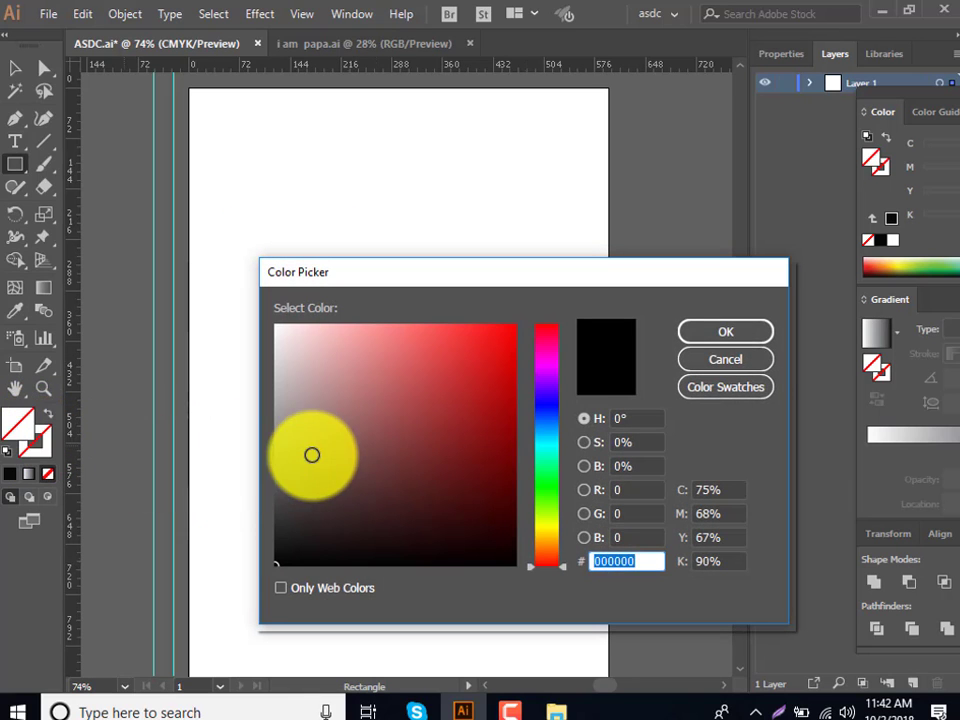
left_click(311, 454)
left_click(767, 326)
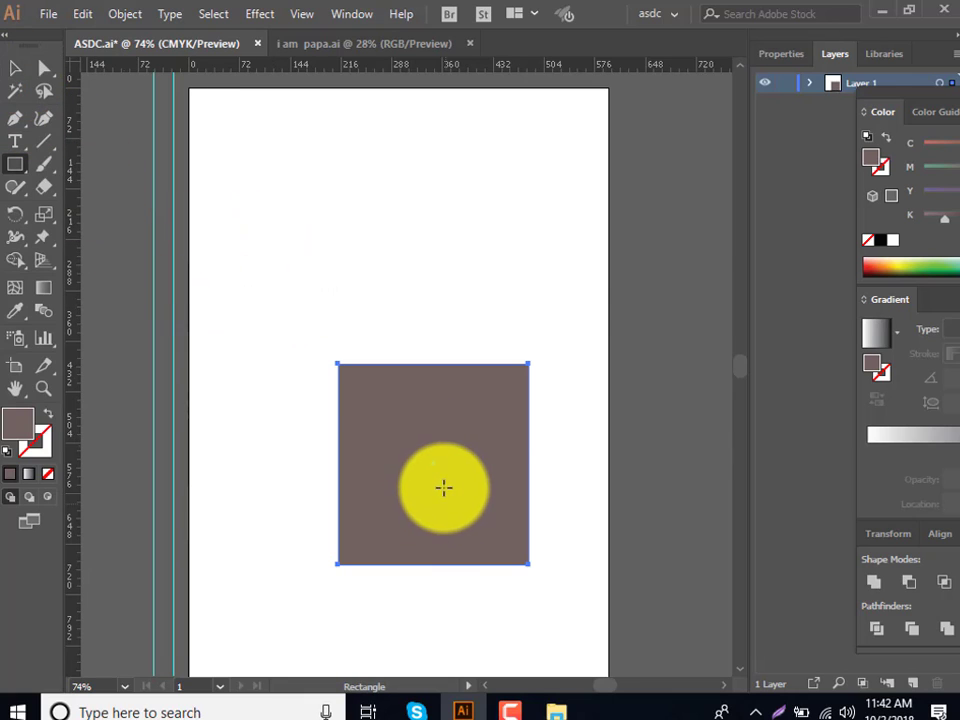
left_click(445, 503)
left_click(657, 393)
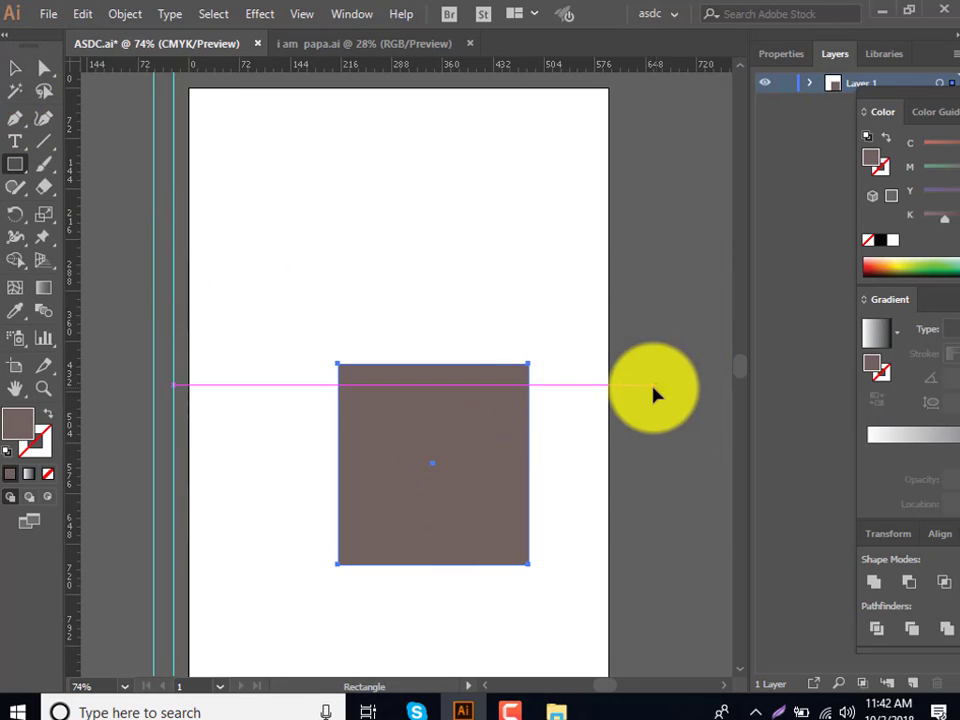
Duplicate the brown square to the upper left, then undo that copy
key("v")
mouse_move(450, 467)
left_mouse_down()
mouse_move(443, 265)
mouse_move(293, 262)
left_mouse_up()
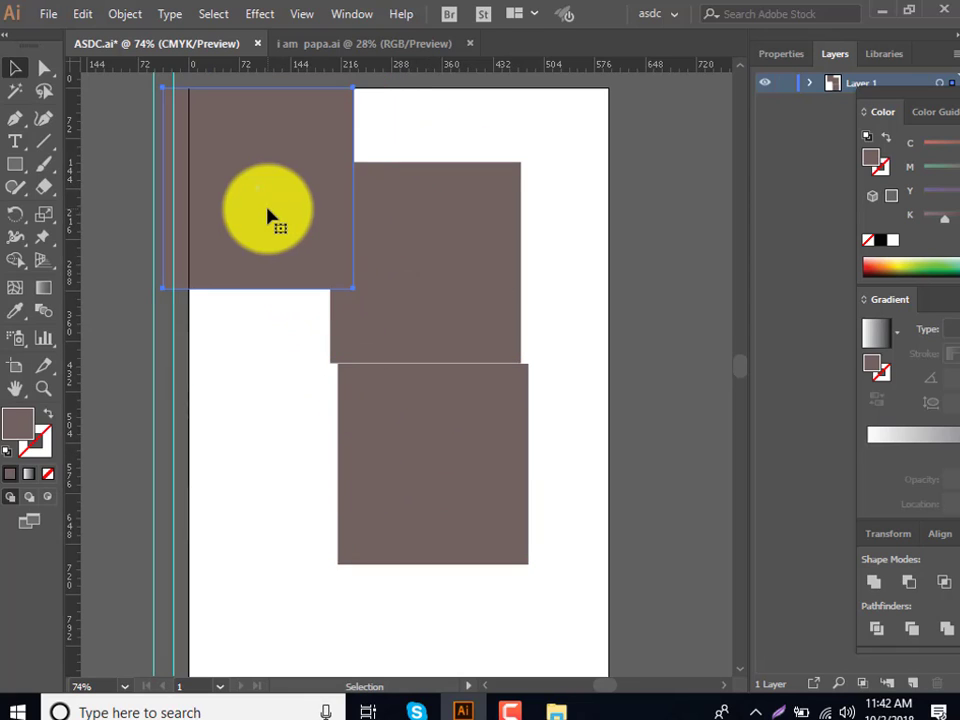
key("ctrl+z")
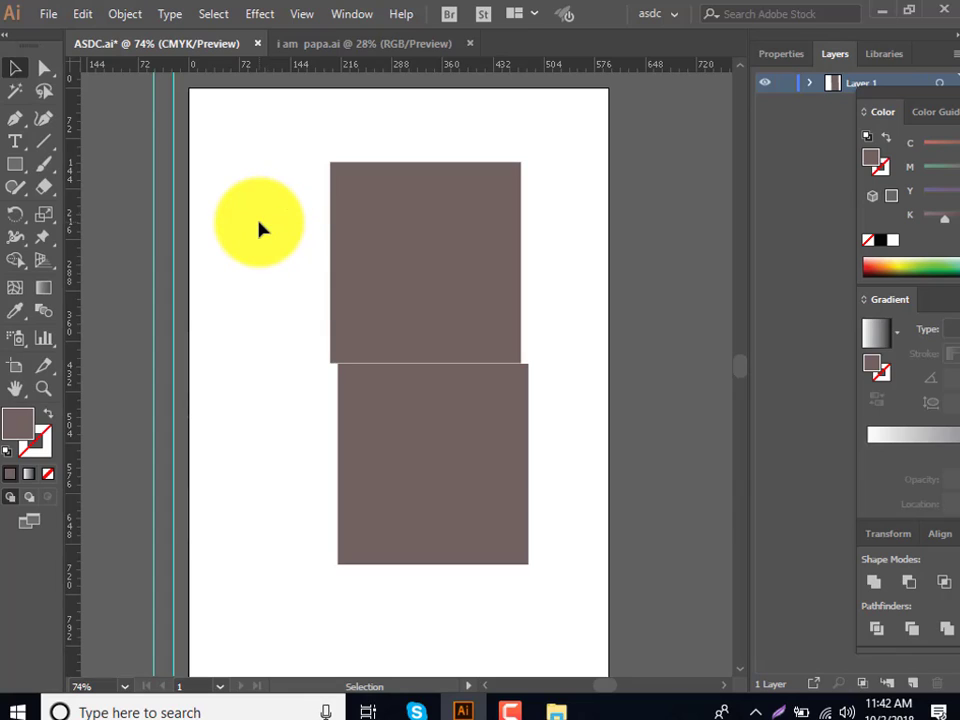
Undo and redo the rectangle copies via Ctrl+Z and Edit > Redo, leaving one brown square
key("ctrl+shift+z")
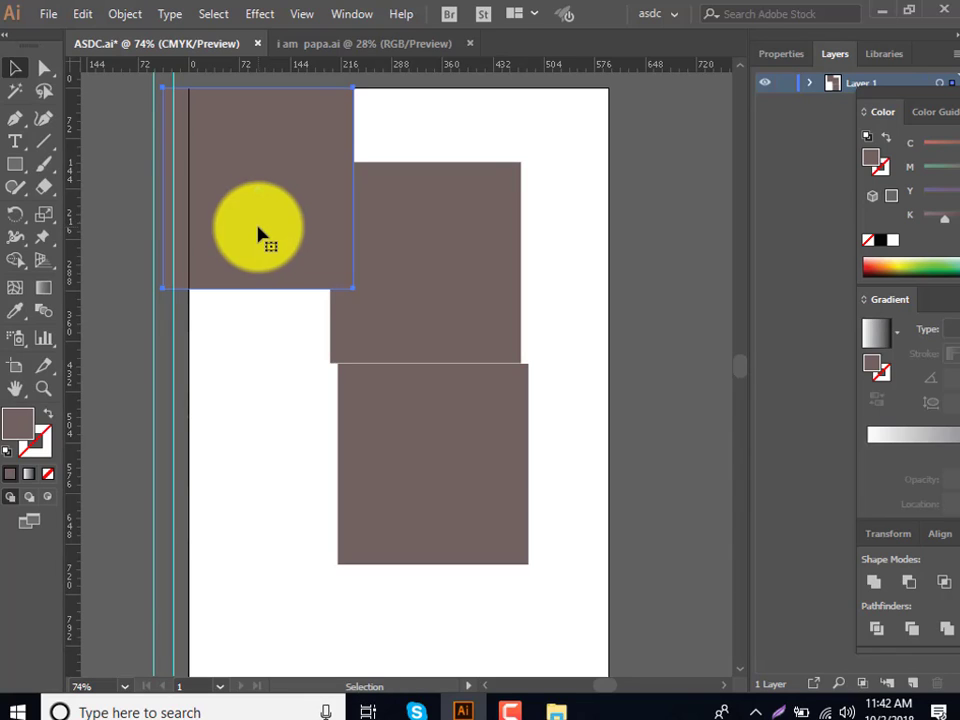
key("ctrl+z")
key("ctrl+z")
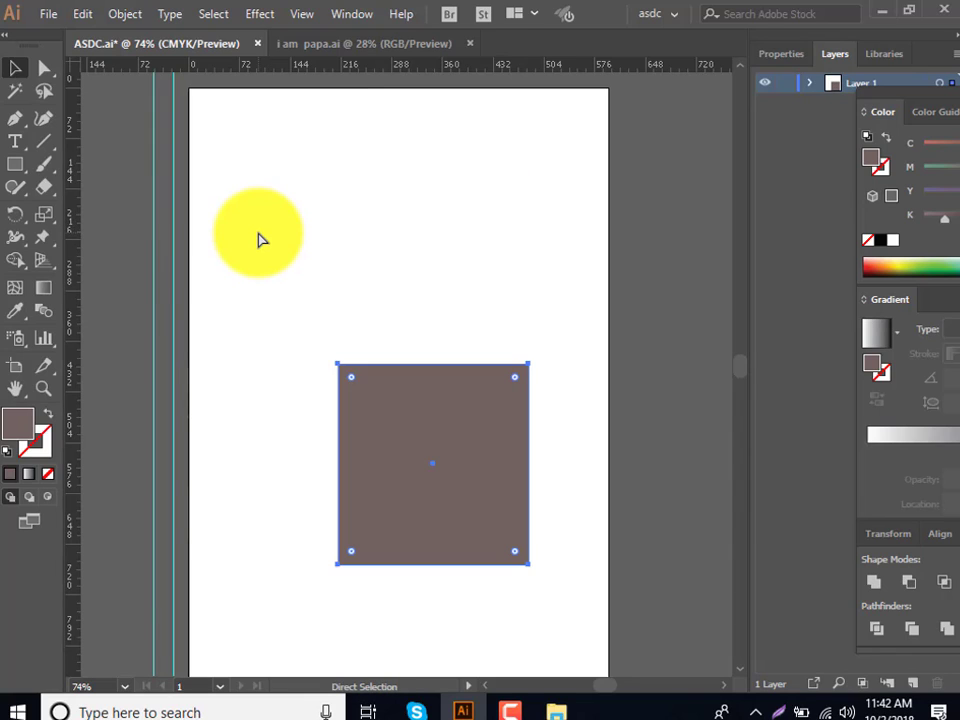
key("ctrl+z")
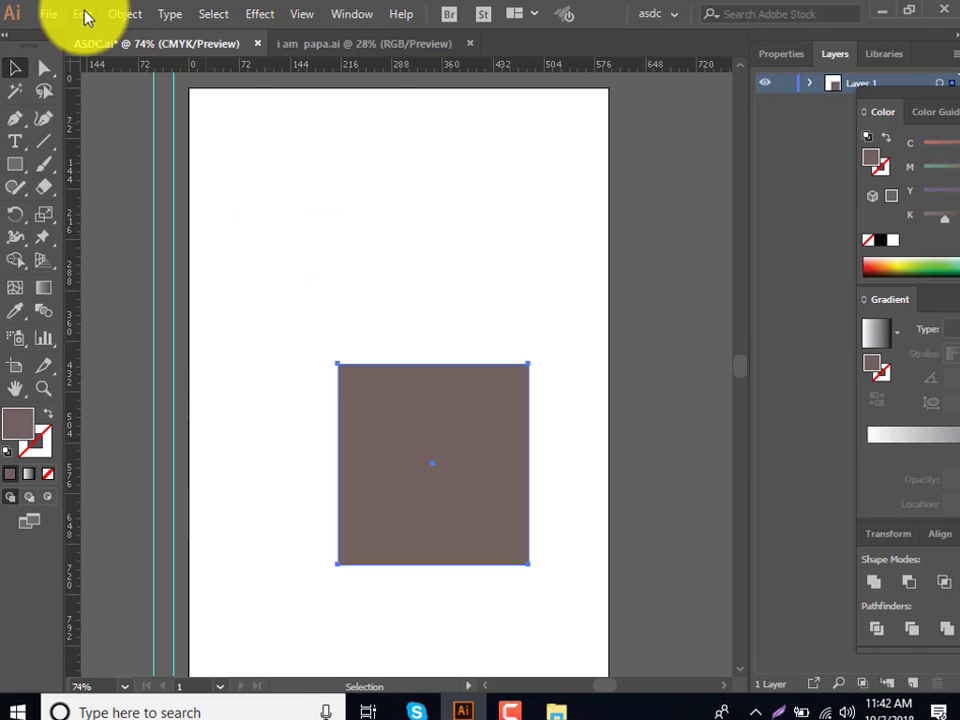
left_click(84, 15)
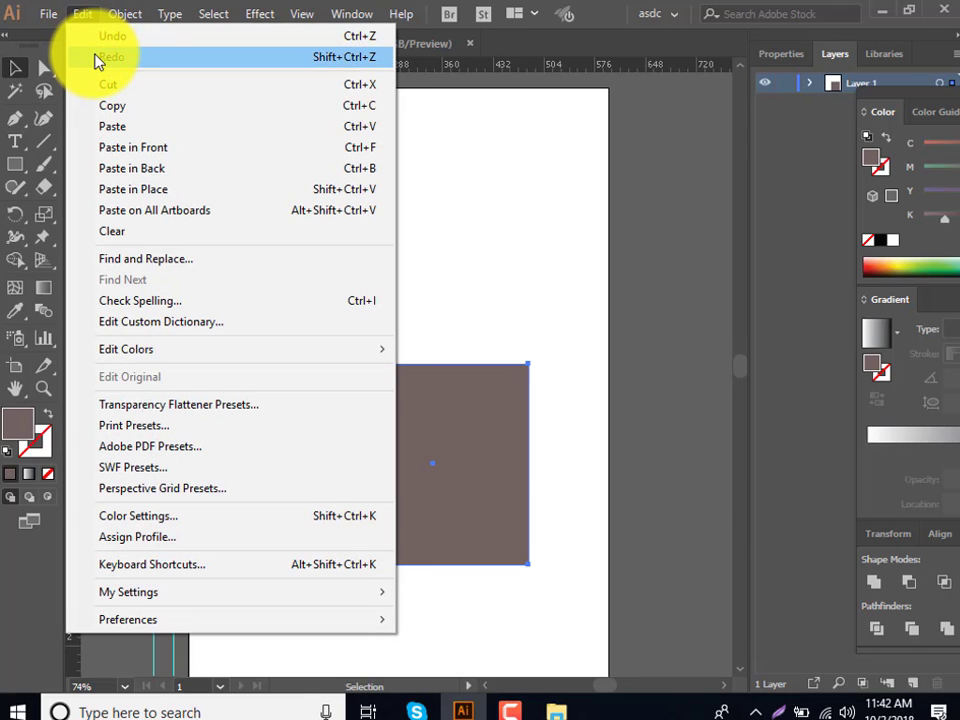
left_click(97, 58)
left_click(80, 16)
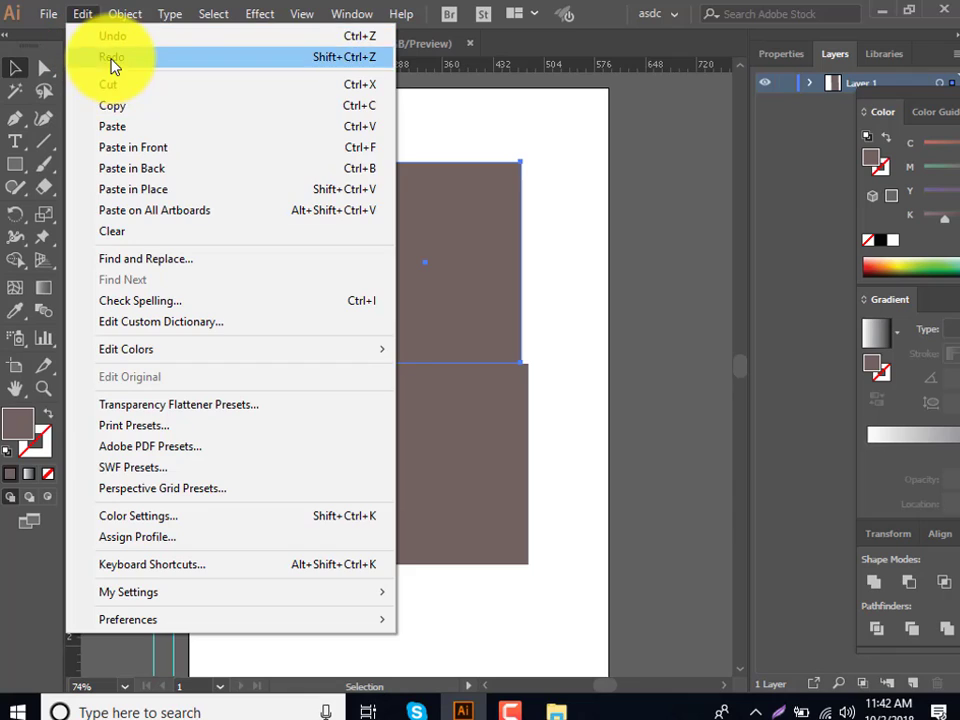
left_click(112, 60)
key("a")
key("ctrl+z")
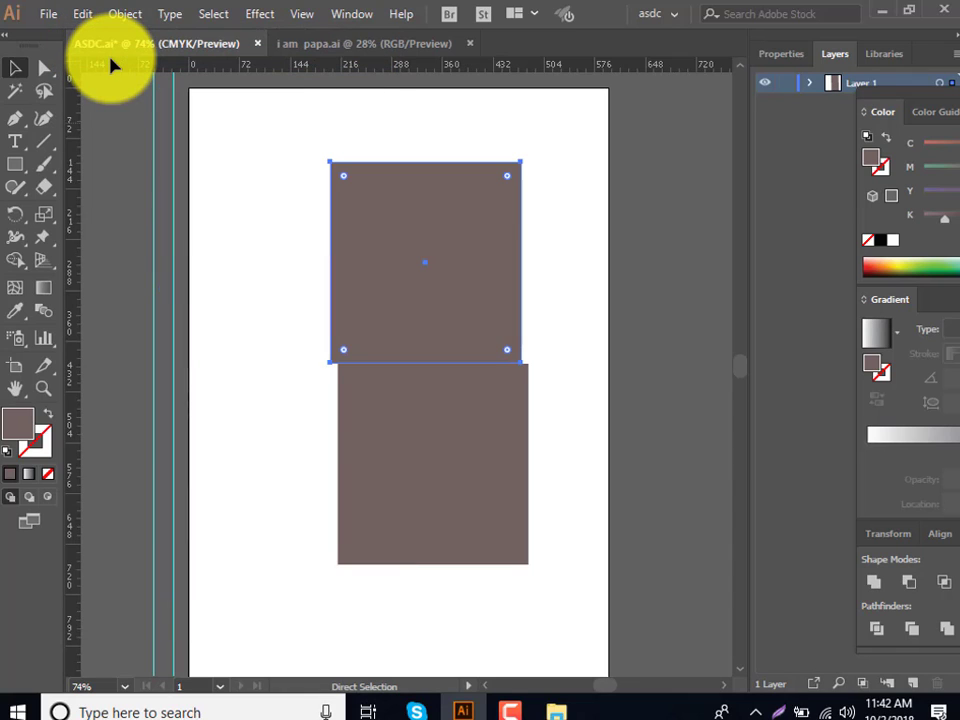
key("ctrl+z")
key("v")
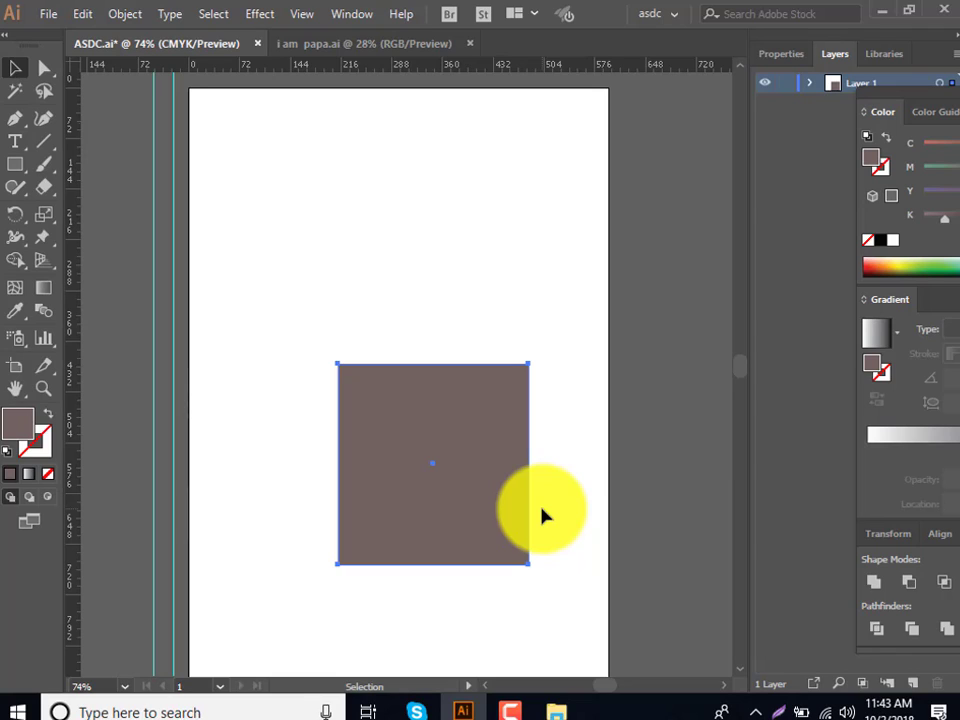
Delete both rectangles and draw a new brown rectangle in the upper page area
key("ctrl+z")
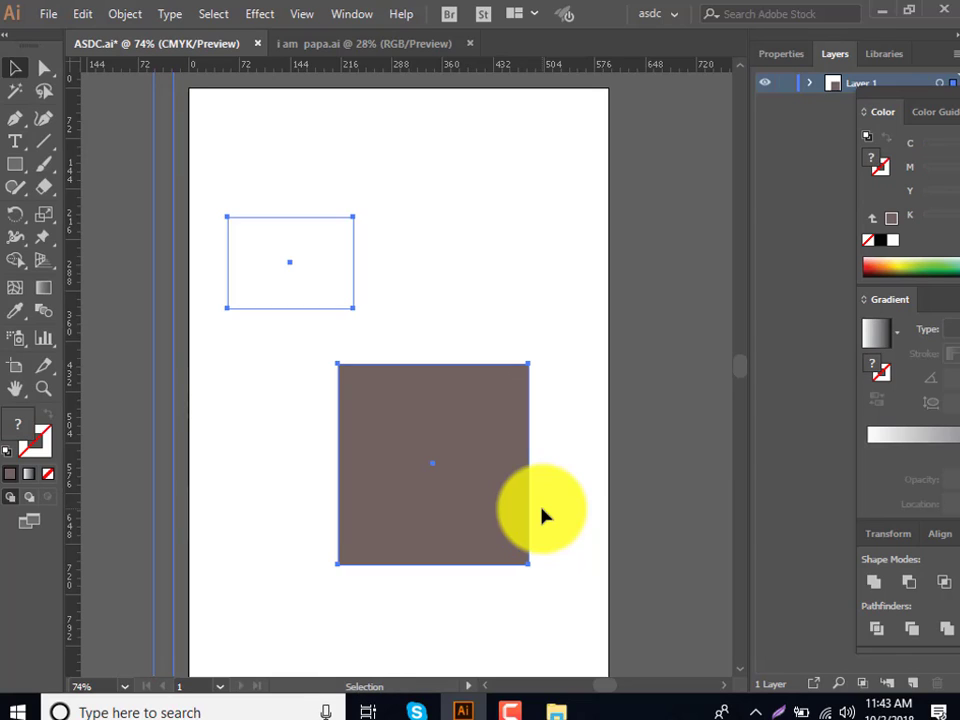
key("Delete")
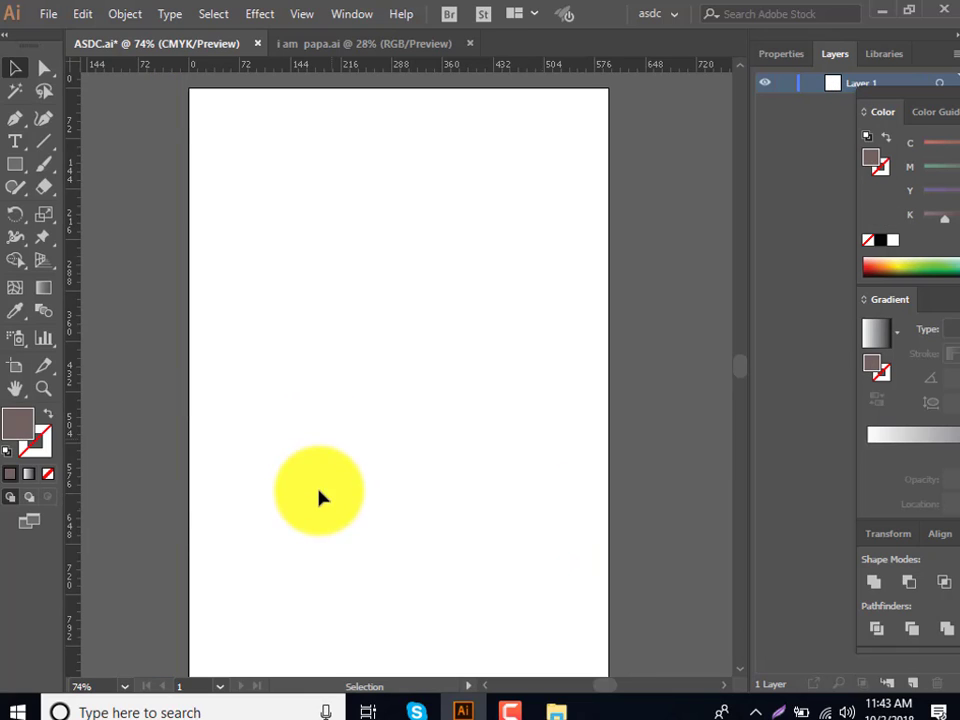
scroll(320, 500, "up", 2)
left_click(15, 164)
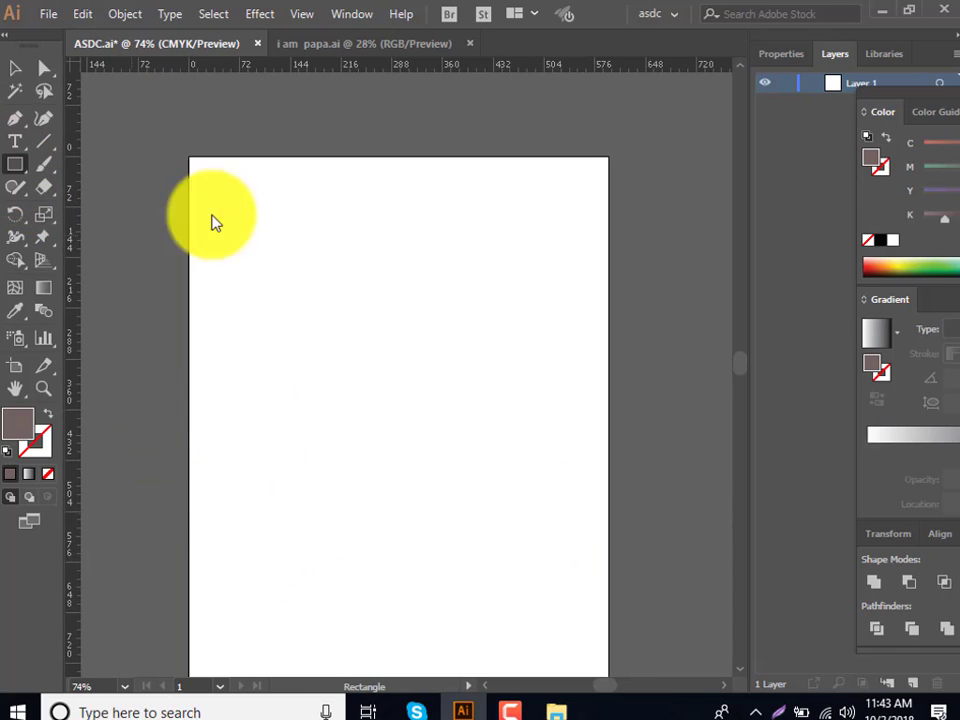
left_click_drag(287, 245, 484, 342)
left_click_drag(419, 340, 419, 341)
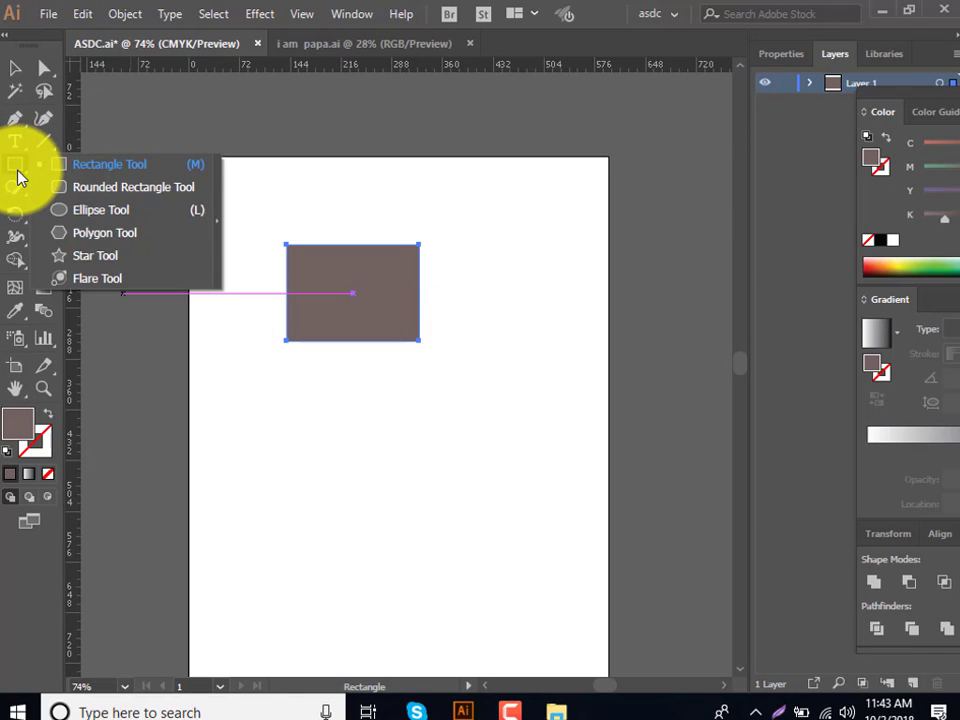
Draw a brown circle below-right of the rectangle and select both shapes
left_click_drag(14, 173, 100, 211)
mouse_move(390, 381)
left_mouse_down()
mouse_move(518, 519)
mouse_move(510, 514)
left_mouse_up()
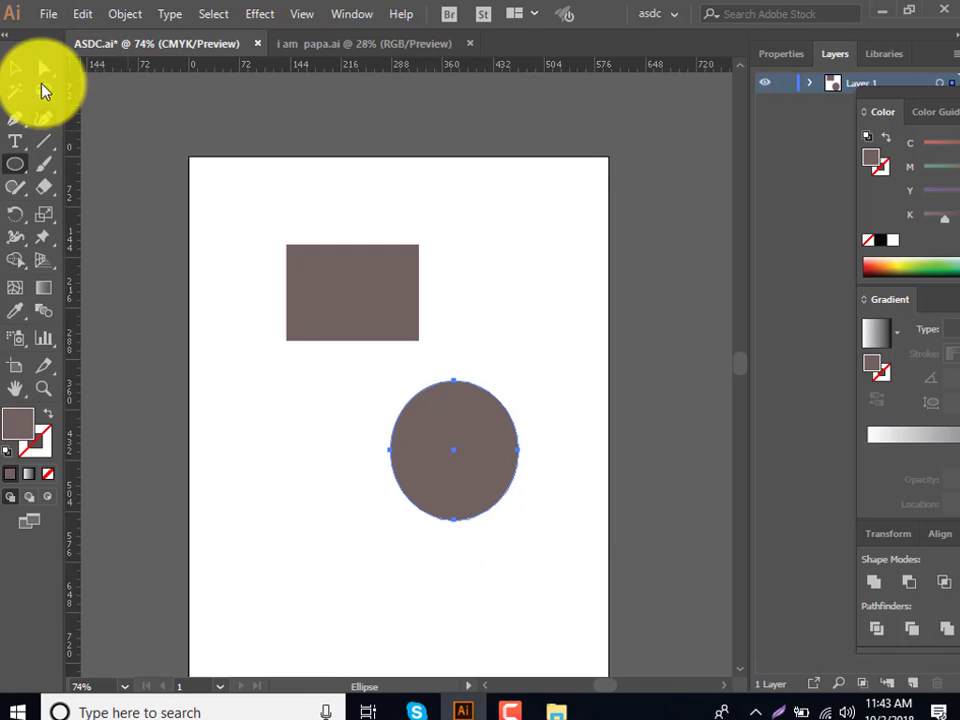
left_click(15, 67)
mouse_move(250, 195)
left_mouse_down()
mouse_move(519, 497)
mouse_move(545, 505)
left_mouse_up()
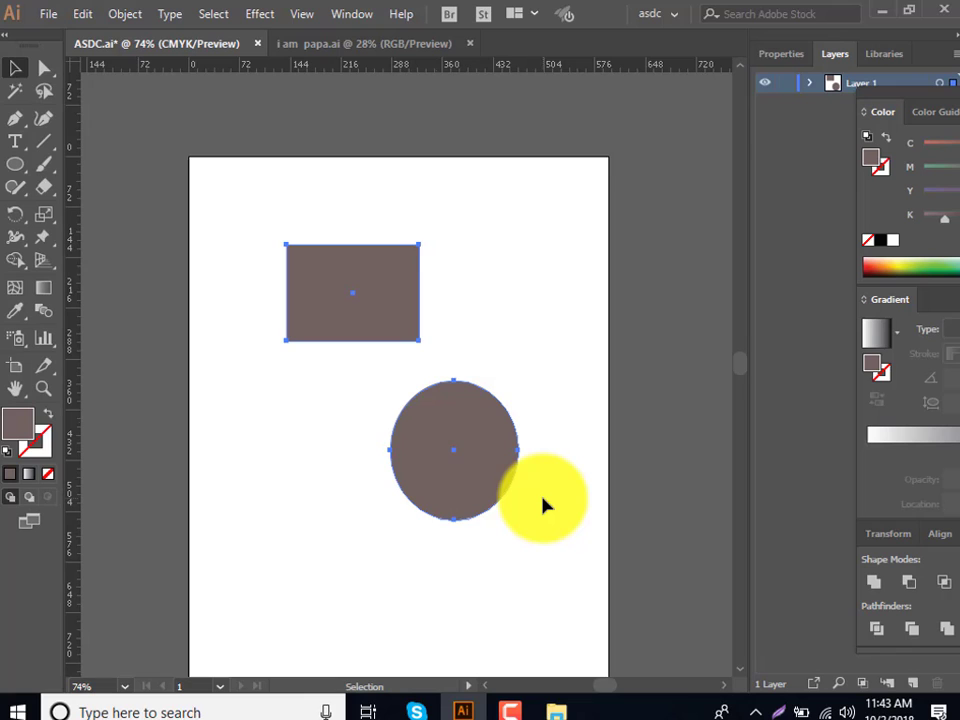
Float the Align panel out of the dock and show the Swatches, Brushes and Symbols panel group
left_click(350, 14)
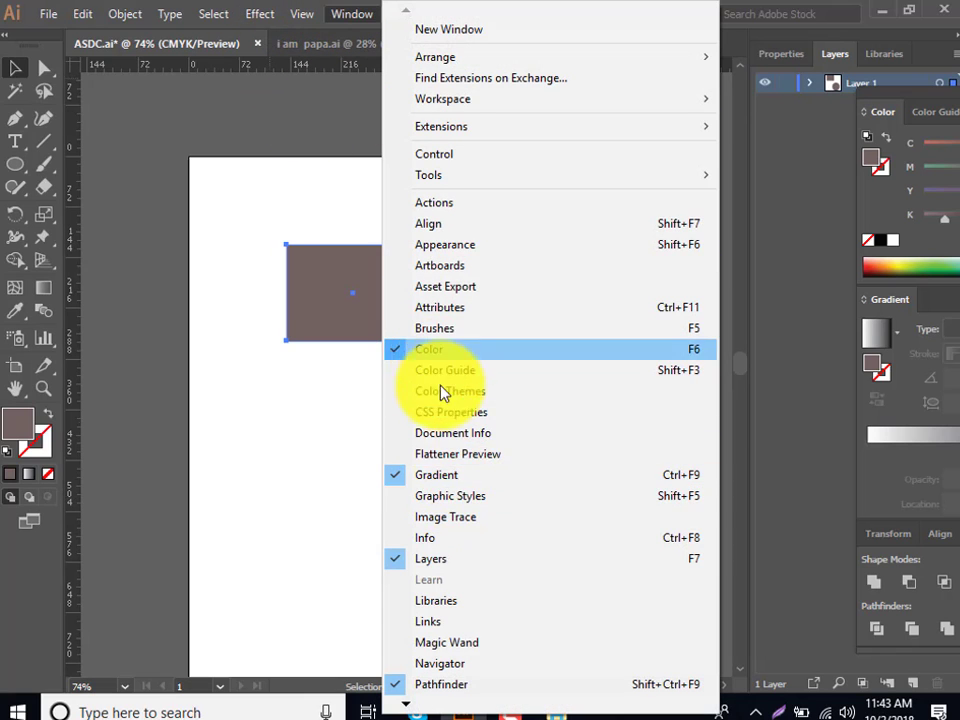
left_click(432, 232)
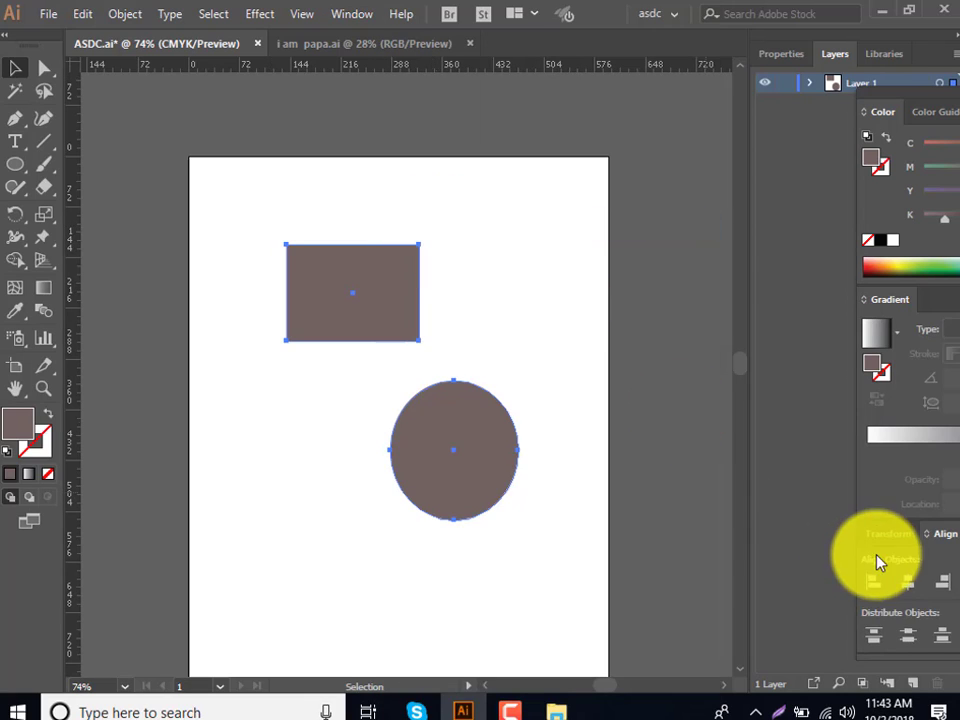
left_click_drag(849, 545, 565, 201)
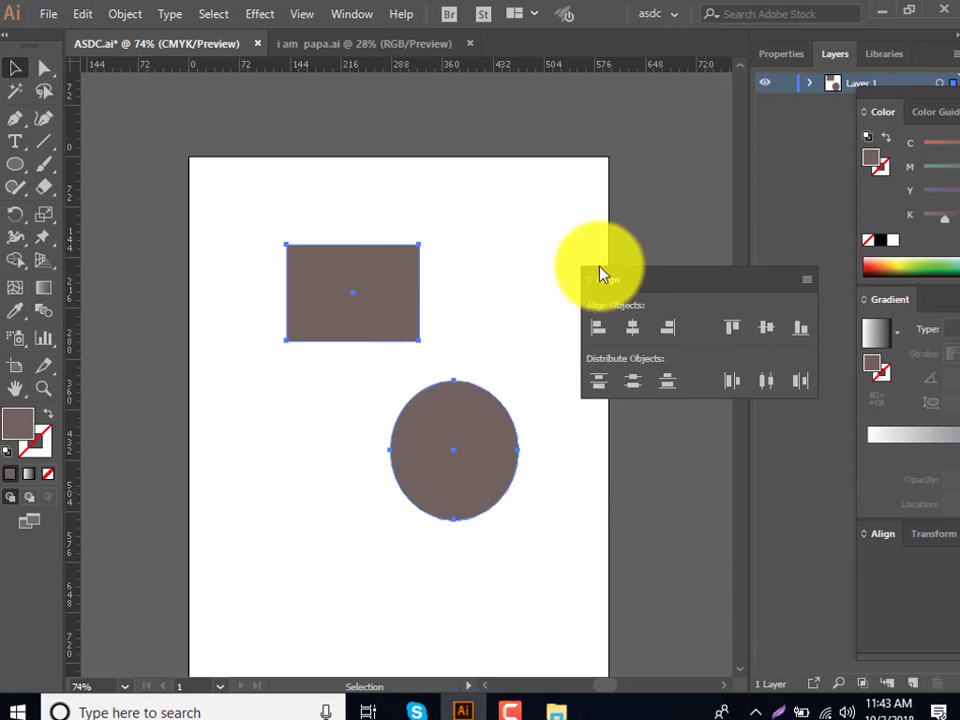
left_click(352, 14)
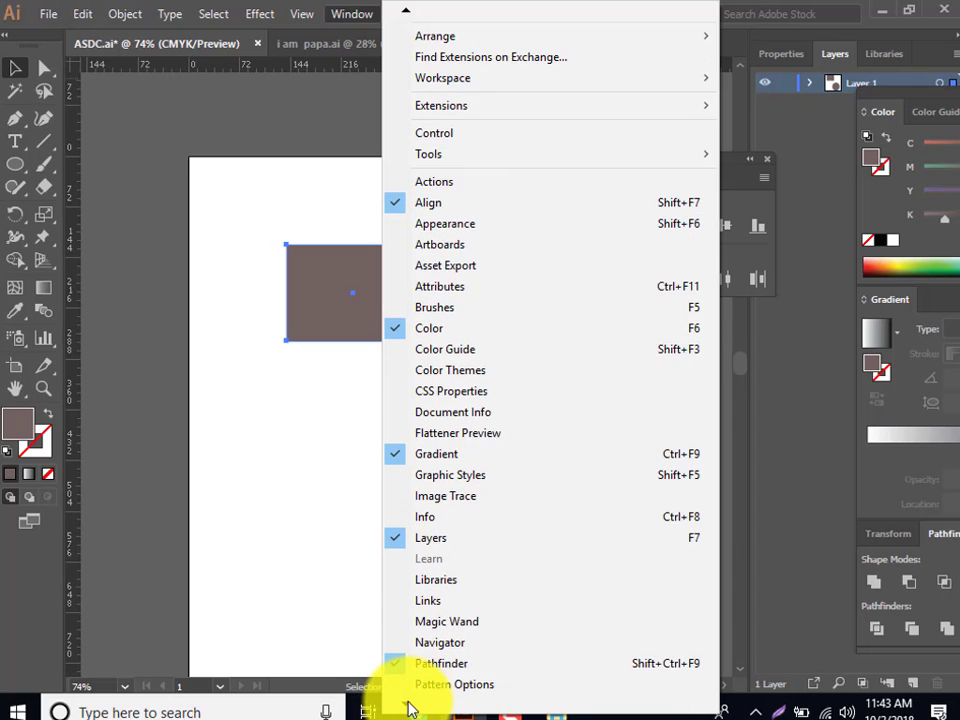
mouse_move(405, 703)
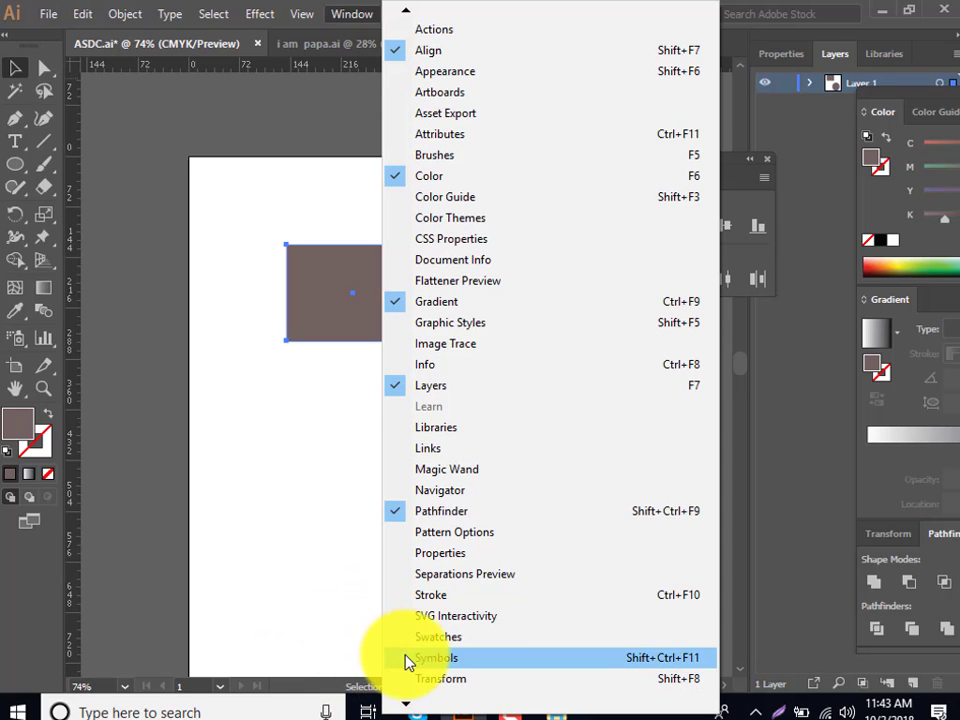
left_click(408, 663)
Select both shapes, try Horizontal Align Left twice, and undo until the circle is removed
left_click(302, 564)
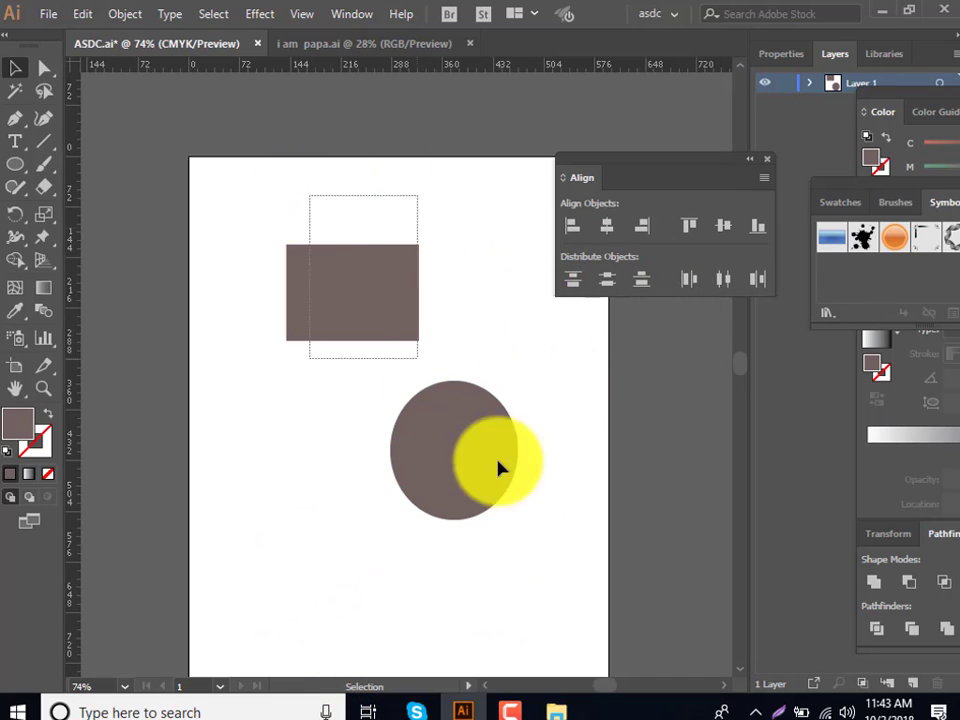
left_click_drag(500, 468, 534, 495)
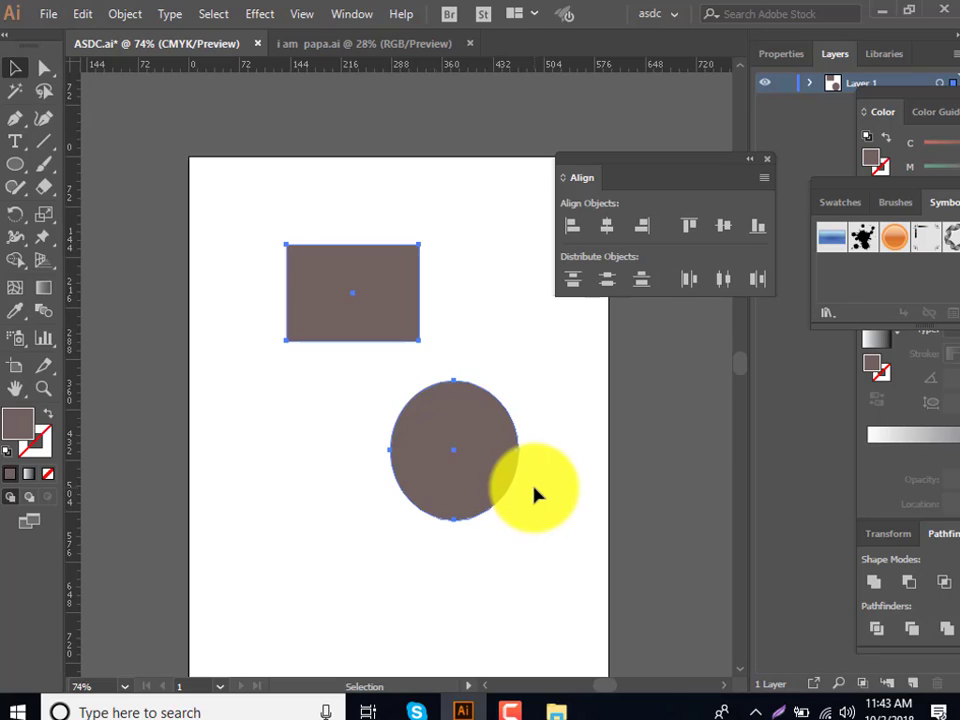
left_click(574, 234)
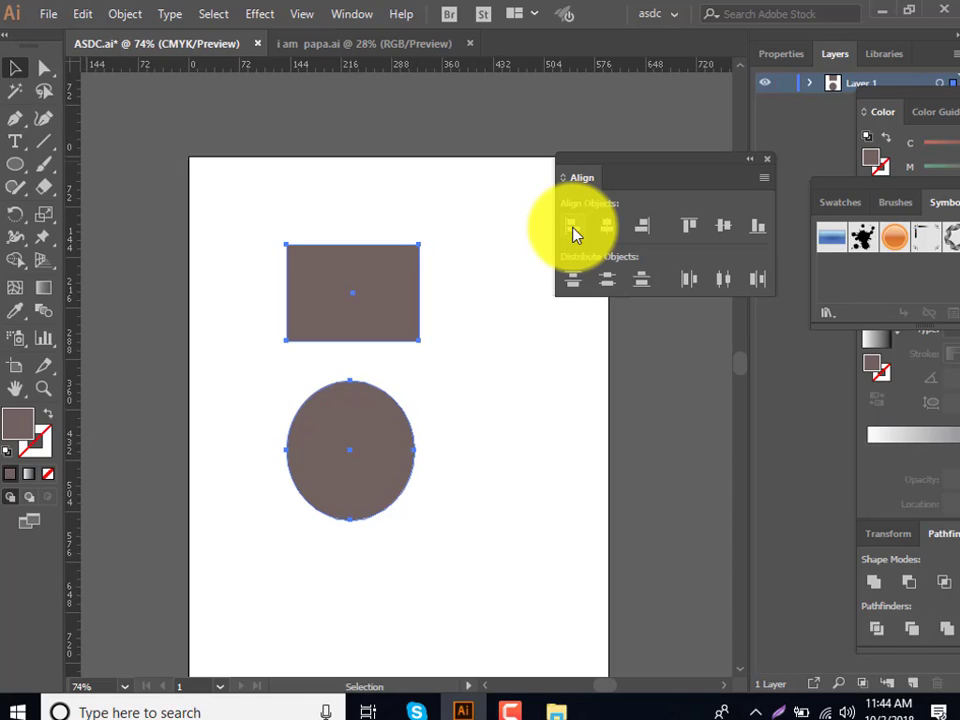
key("ctrl+z")
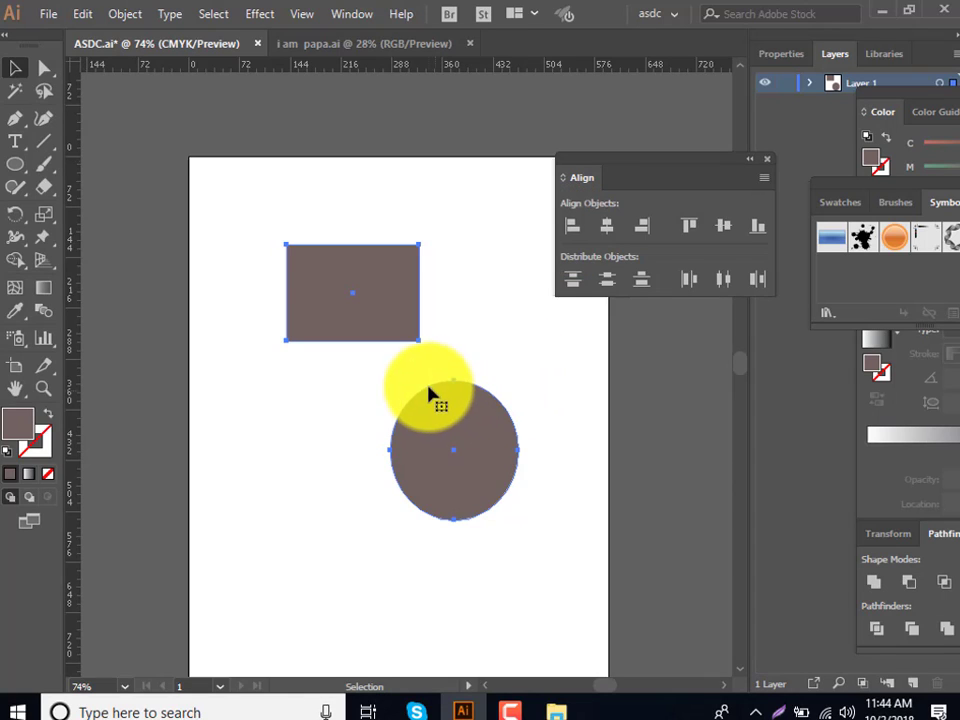
left_click(582, 232)
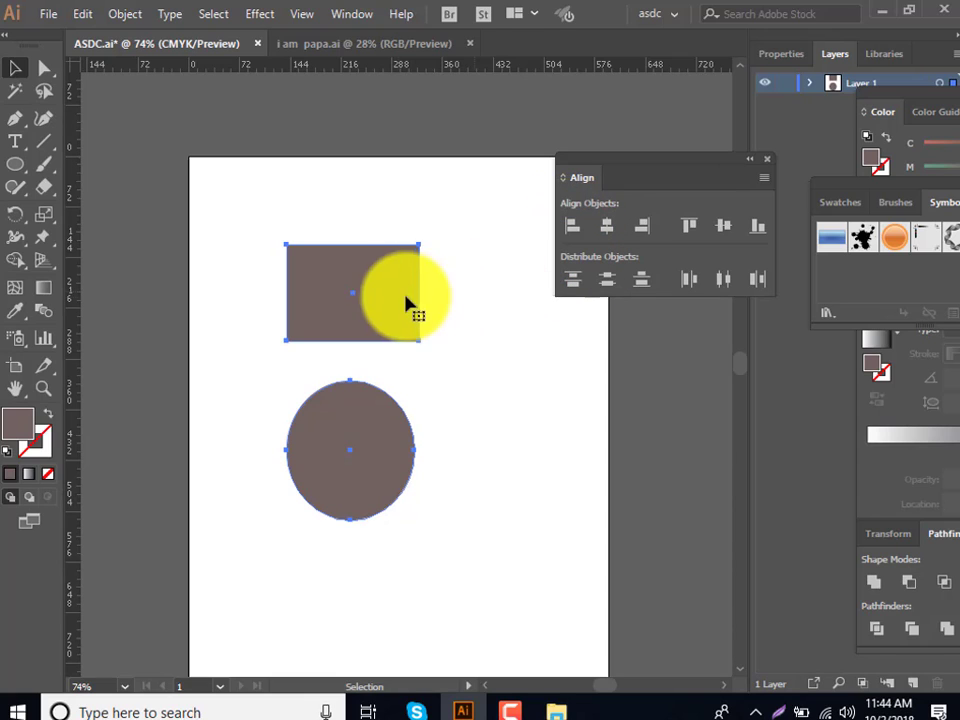
key("ctrl+z")
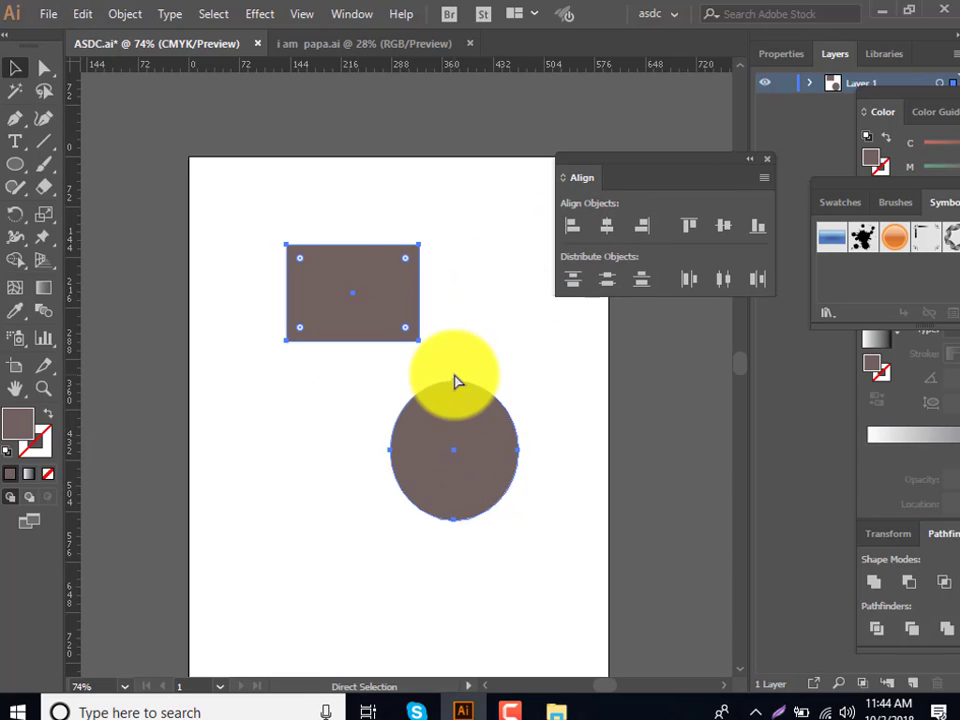
key("ctrl+z")
Draw a 175 pt circle below the rectangle and select both shapes
left_click(15, 164)
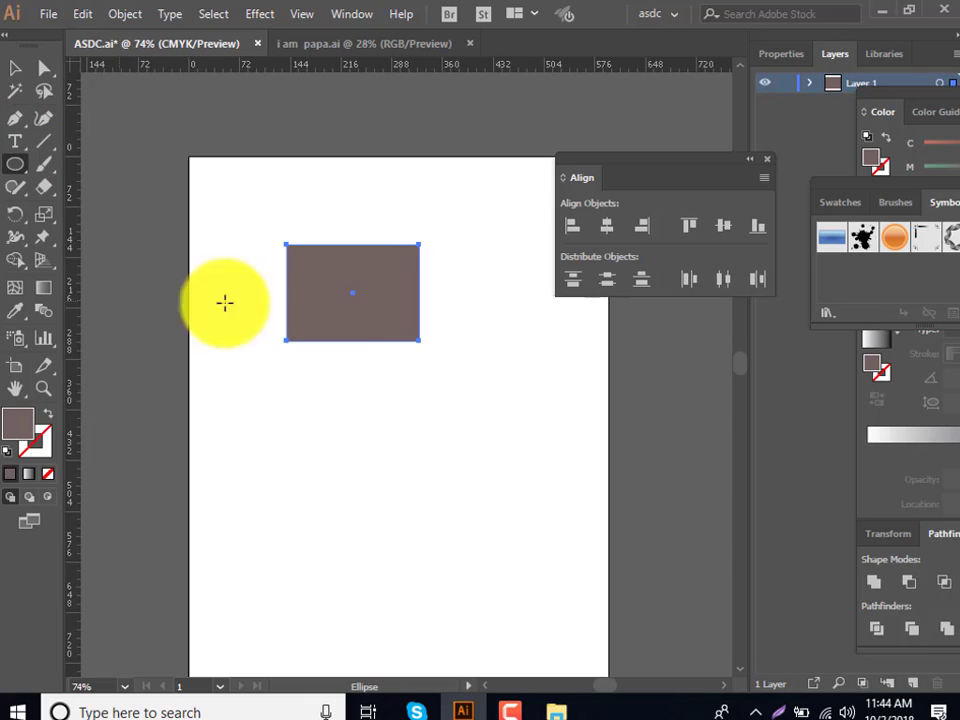
left_click_drag(414, 421, 538, 541)
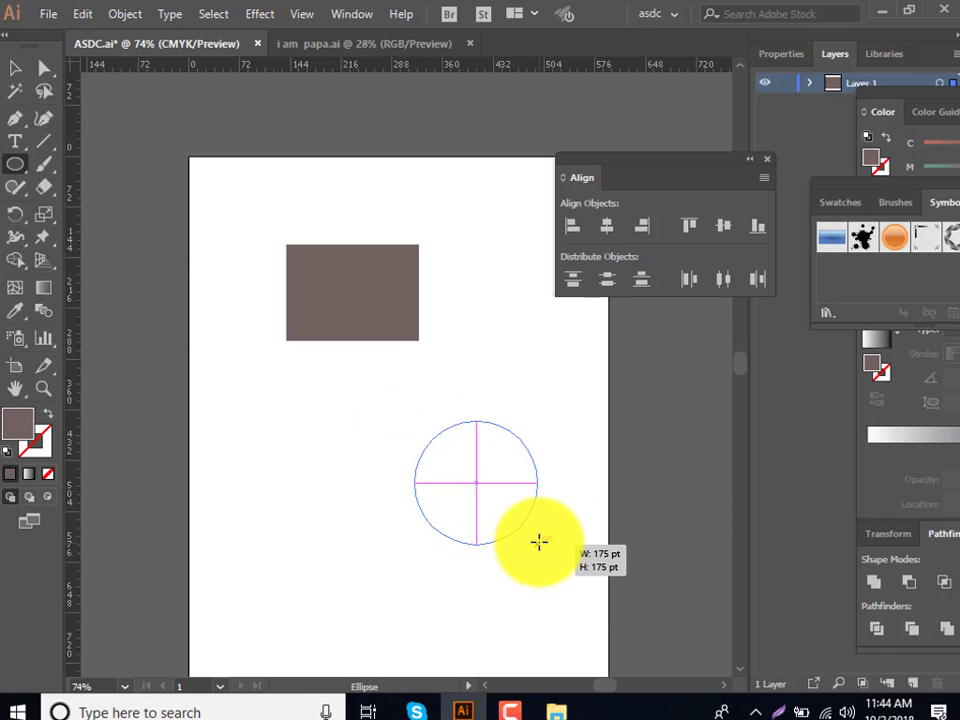
left_click(15, 67)
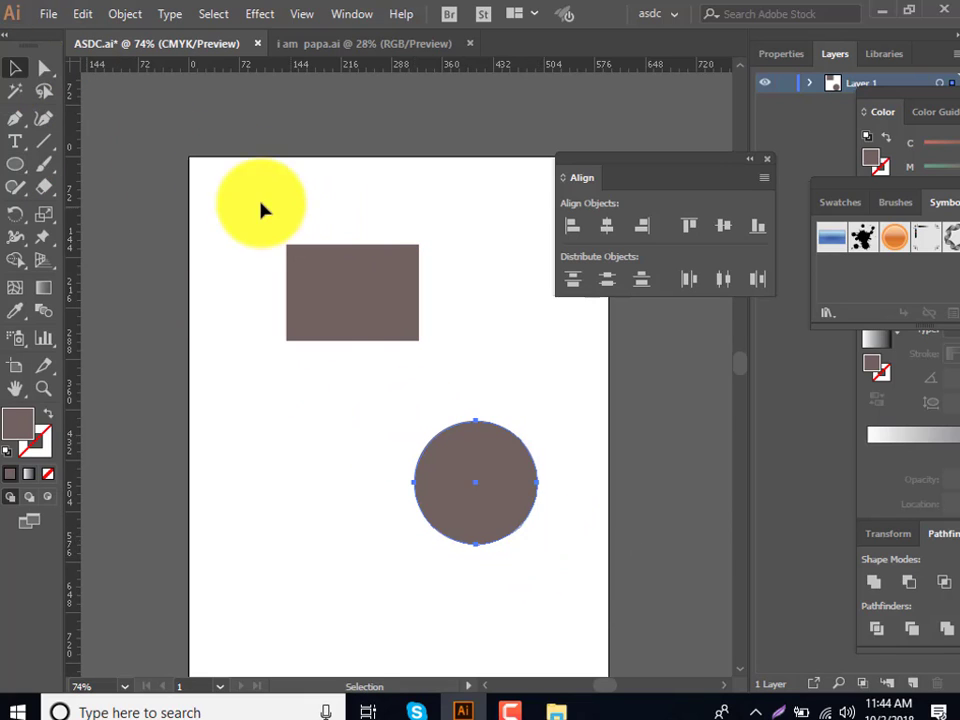
left_click_drag(262, 209, 531, 508)
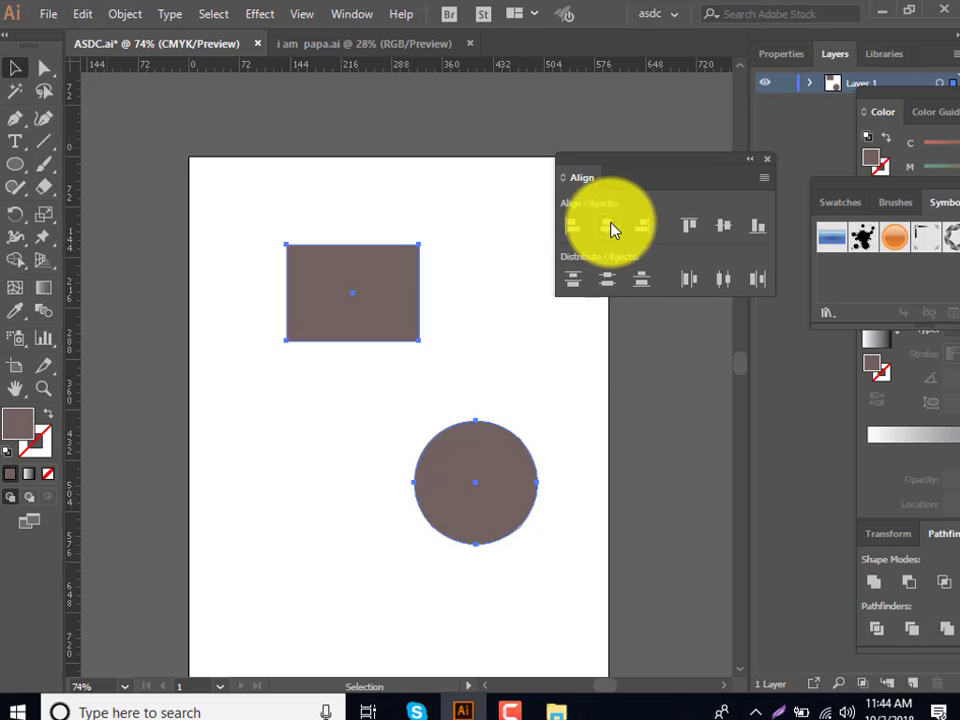
Try Align Center and Align Right, undo, then shift the shapes left and the circle right
left_click(613, 230)
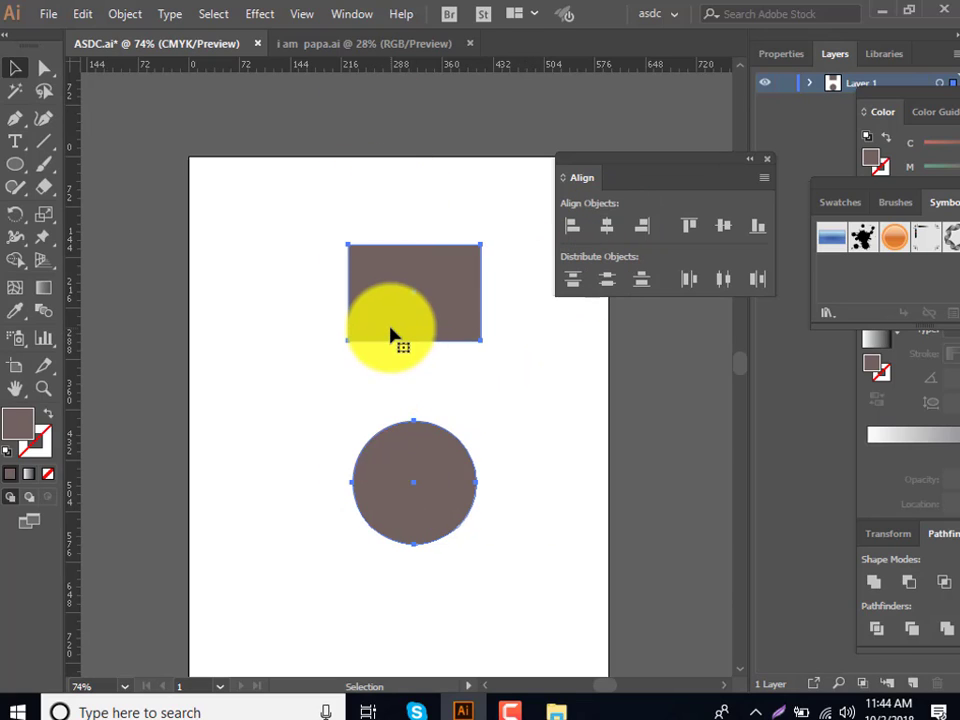
left_click(560, 298)
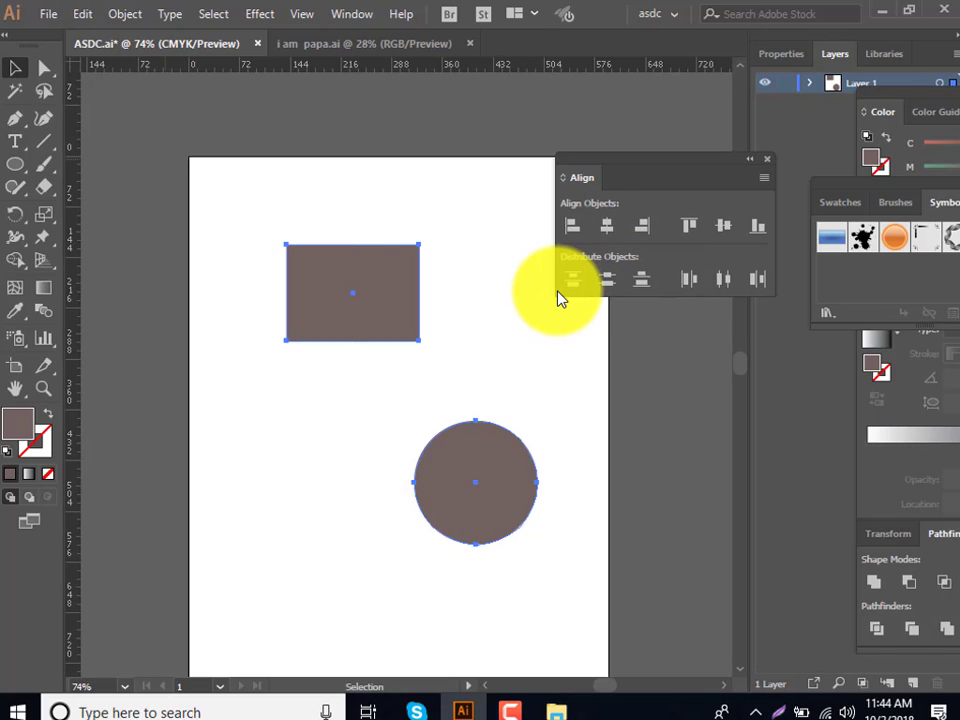
left_click(645, 232)
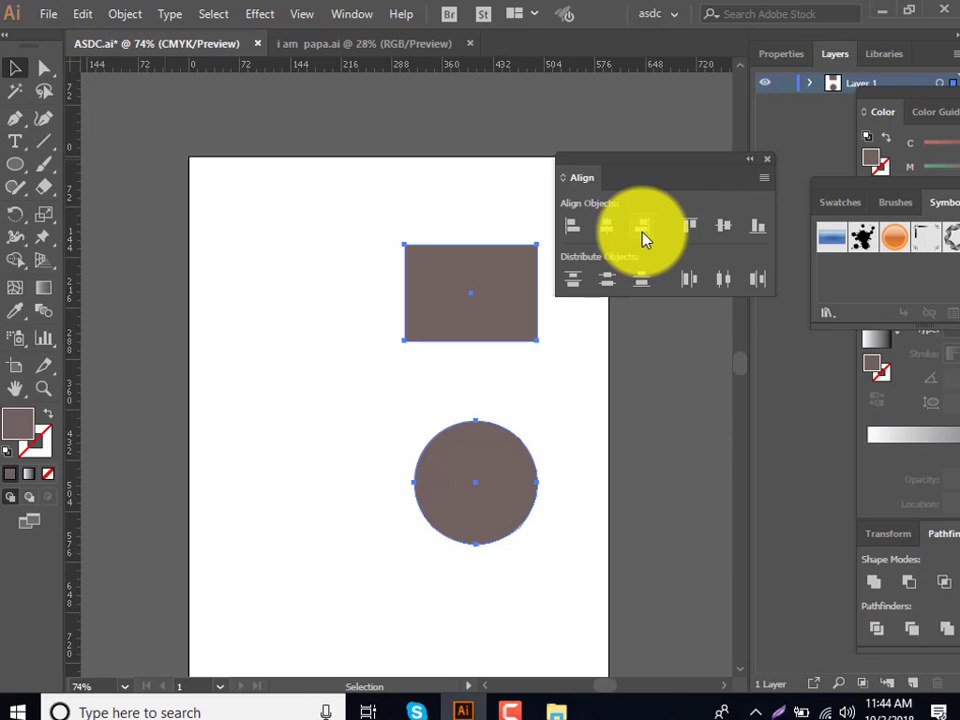
key("ctrl+z")
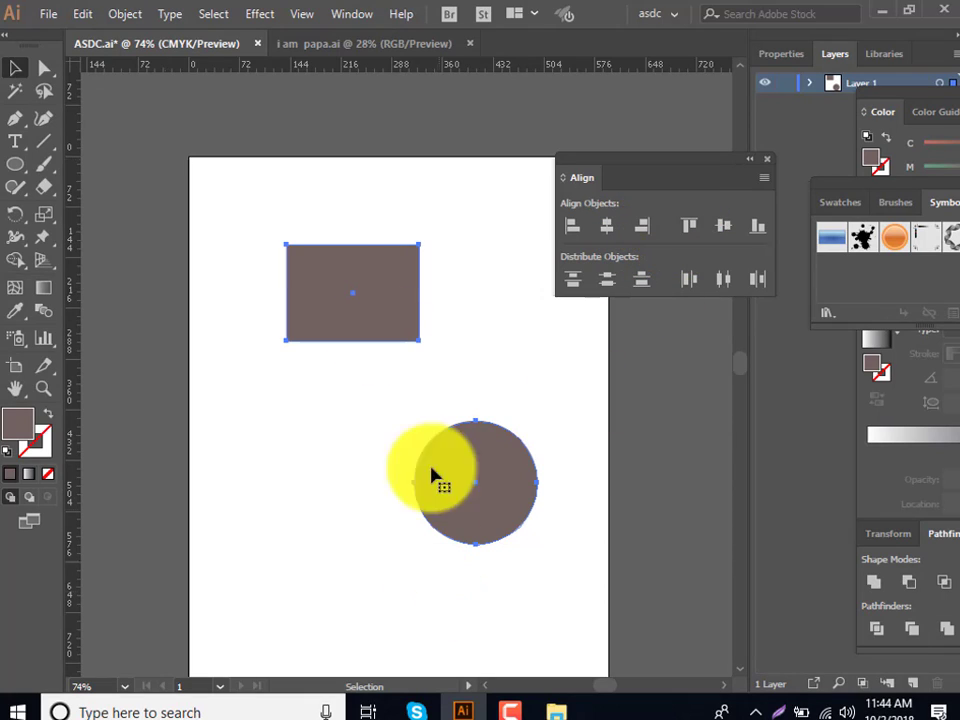
left_click(342, 298)
left_click_drag(342, 298, 279, 306)
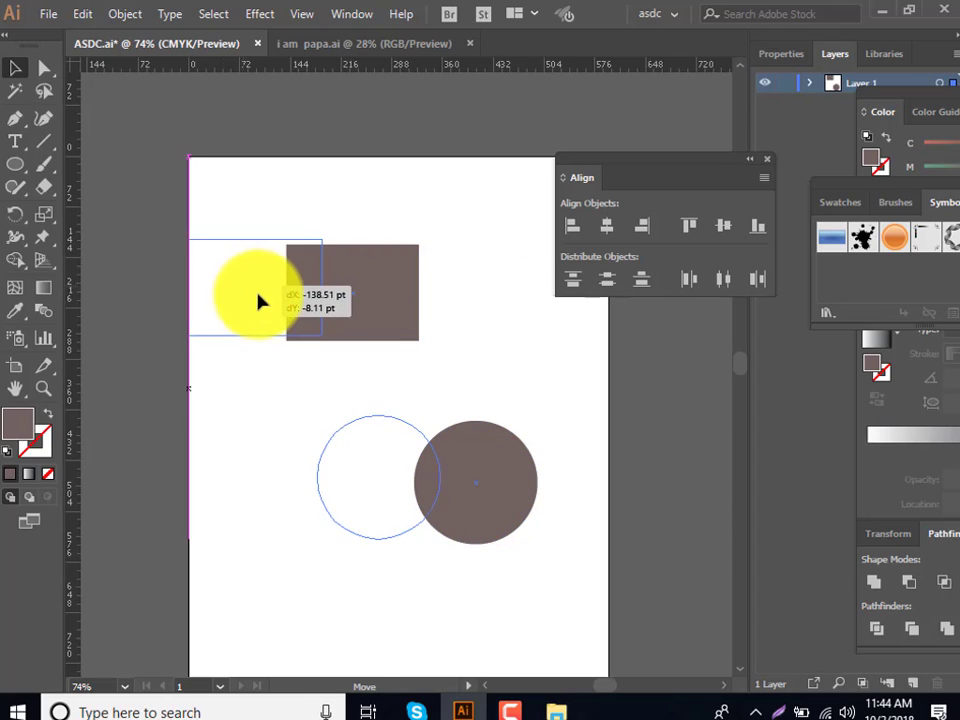
left_click_drag(386, 508, 460, 508)
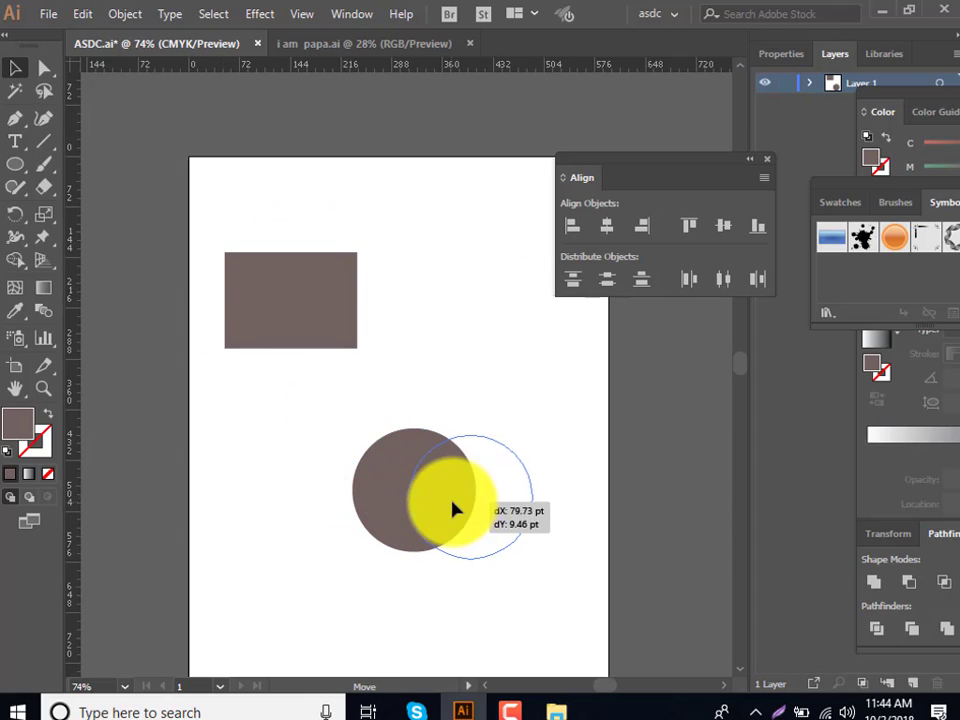
left_click_drag(285, 210, 480, 545)
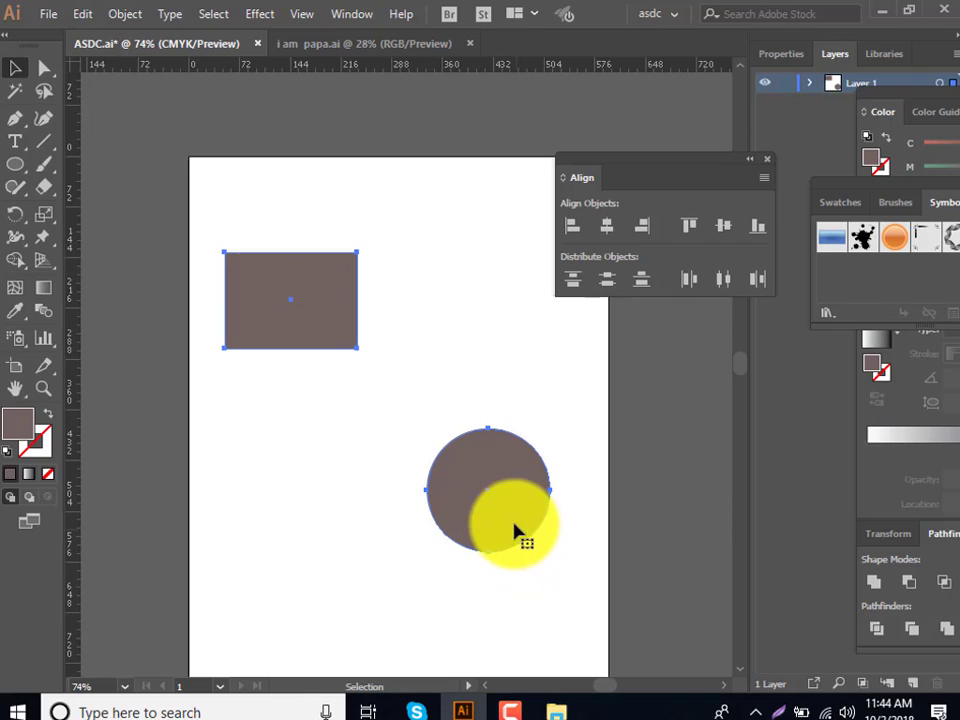
Bottom-align the rectangle and circle after trying and undoing top and center vertical alignment
left_click(689, 226)
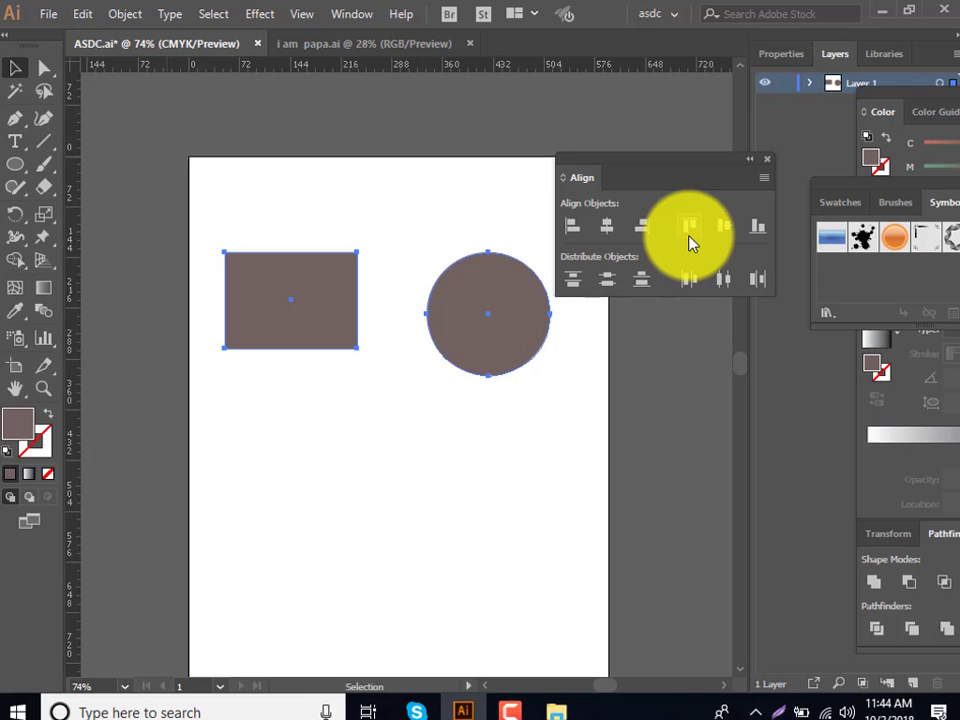
key("ctrl+z")
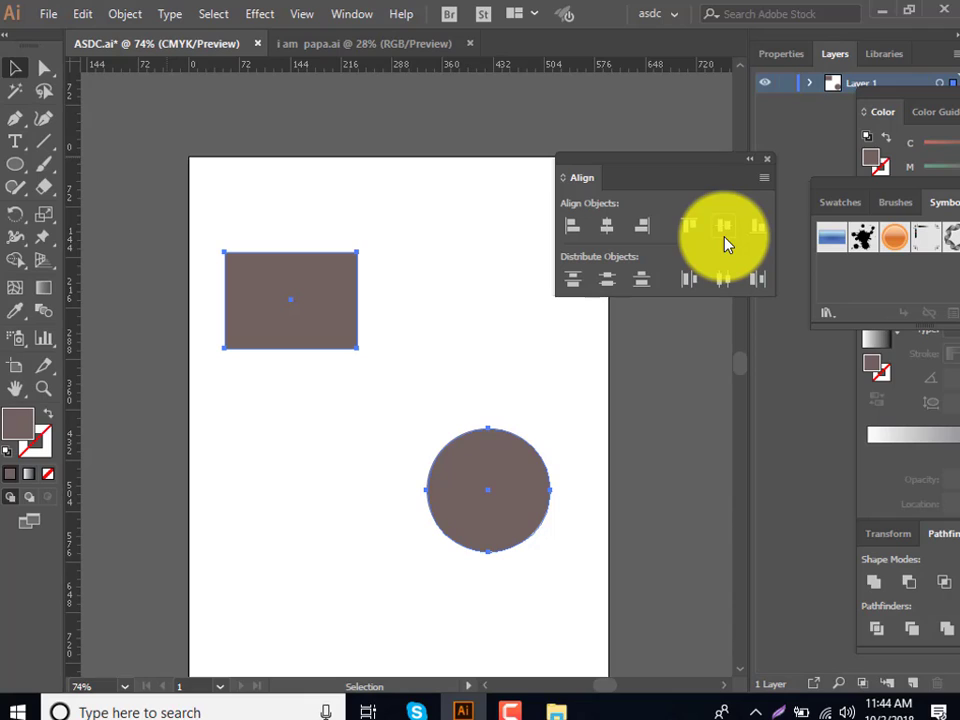
left_click(725, 238)
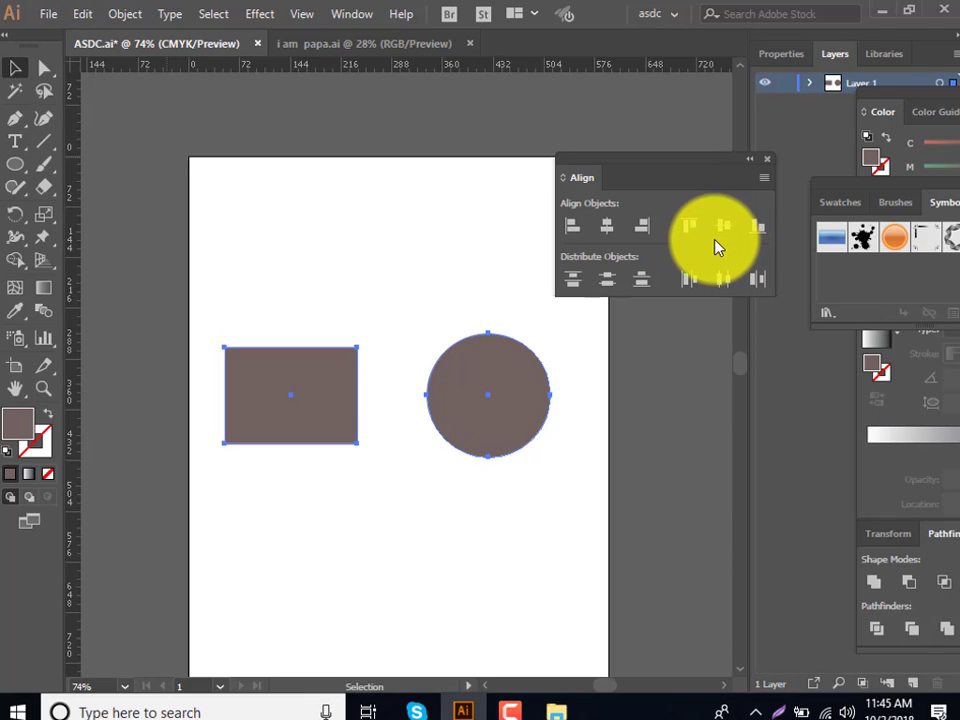
key("ctrl+z")
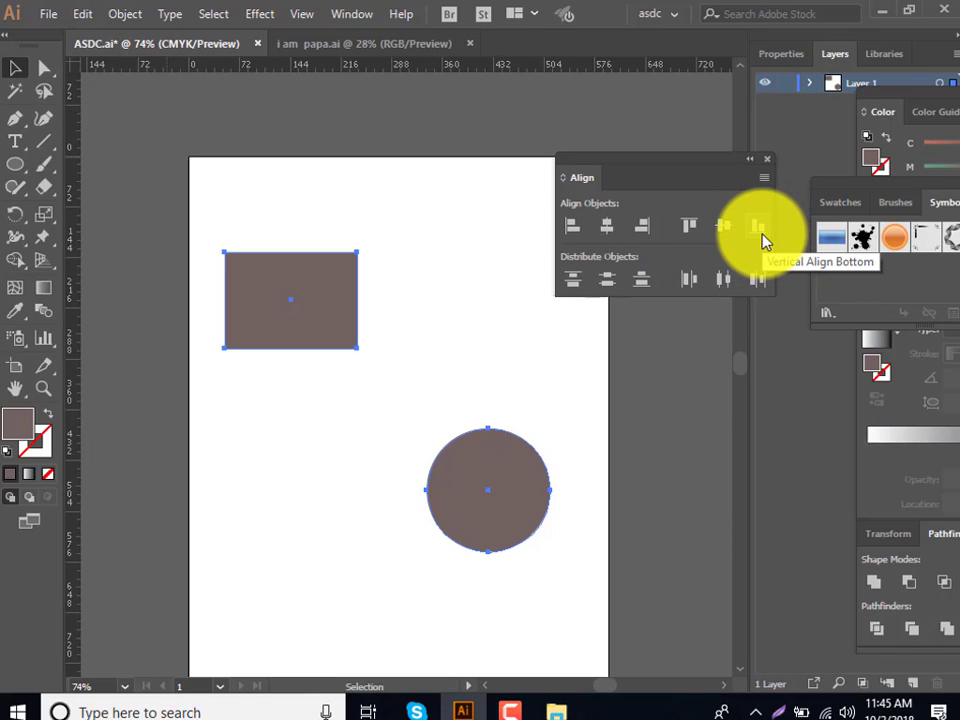
left_click(759, 229)
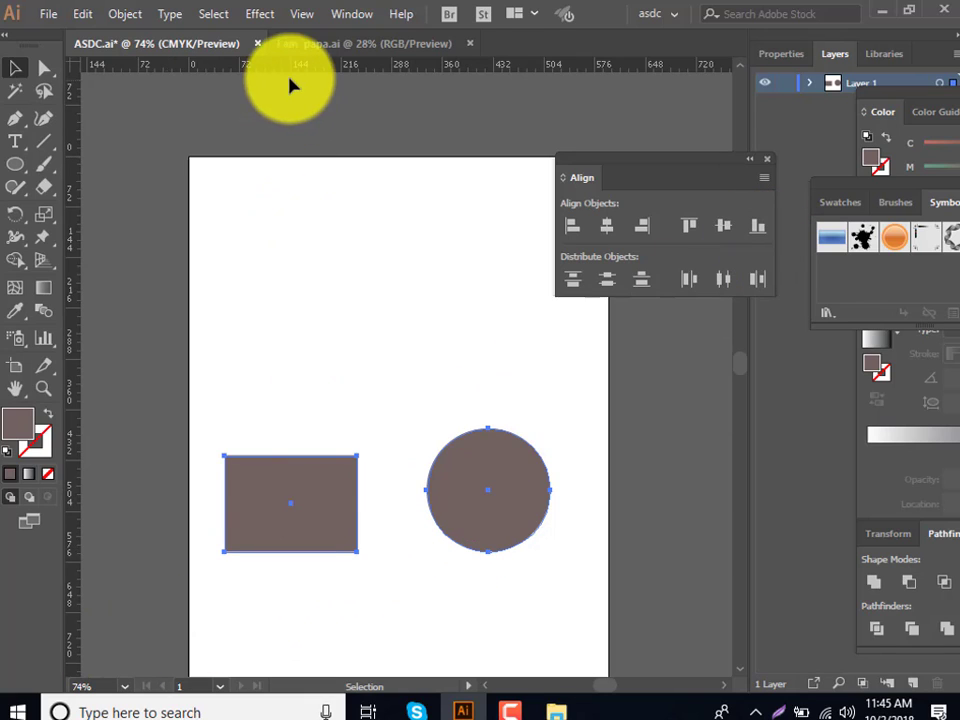
Place a horizontal ruler guide at the shapes' bottom edge, then move it above the artboard
left_click_drag(290, 66, 331, 563)
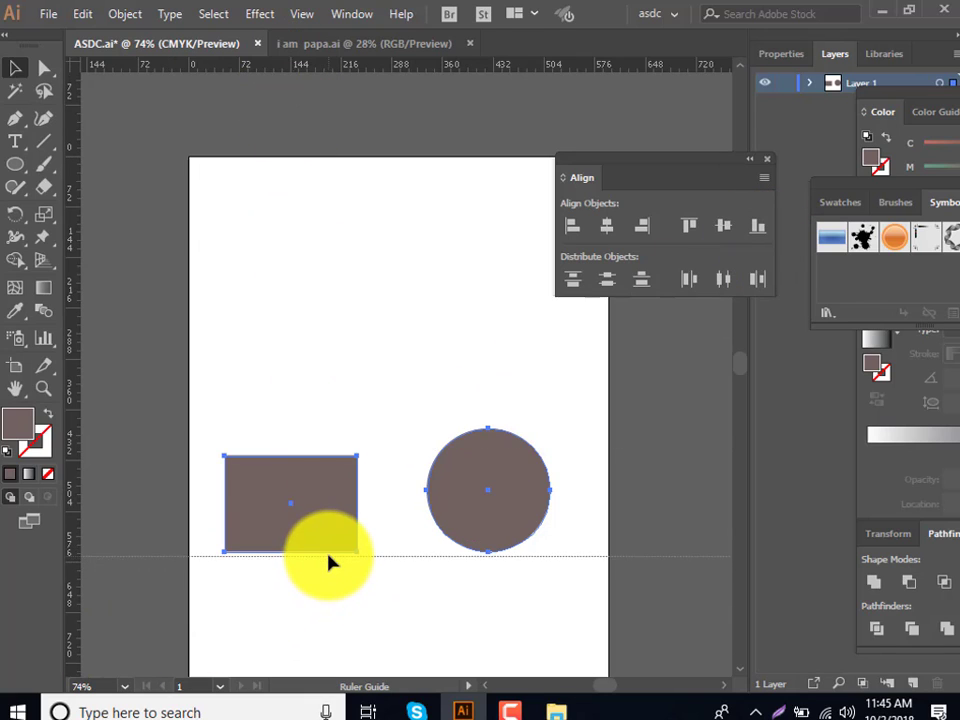
left_click(358, 650)
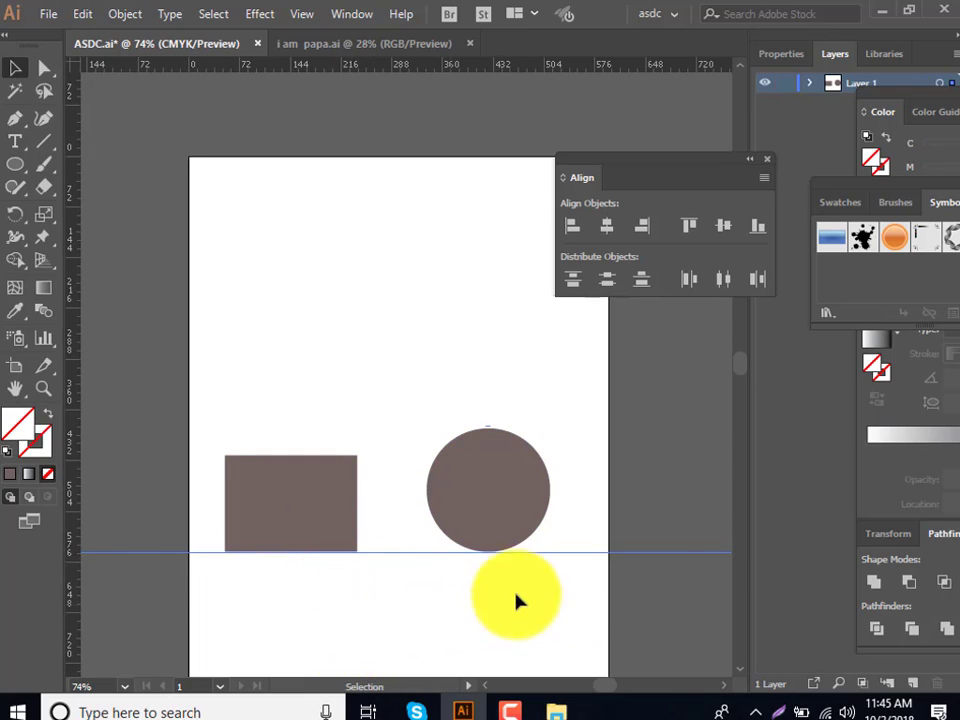
left_click_drag(711, 551, 533, 93)
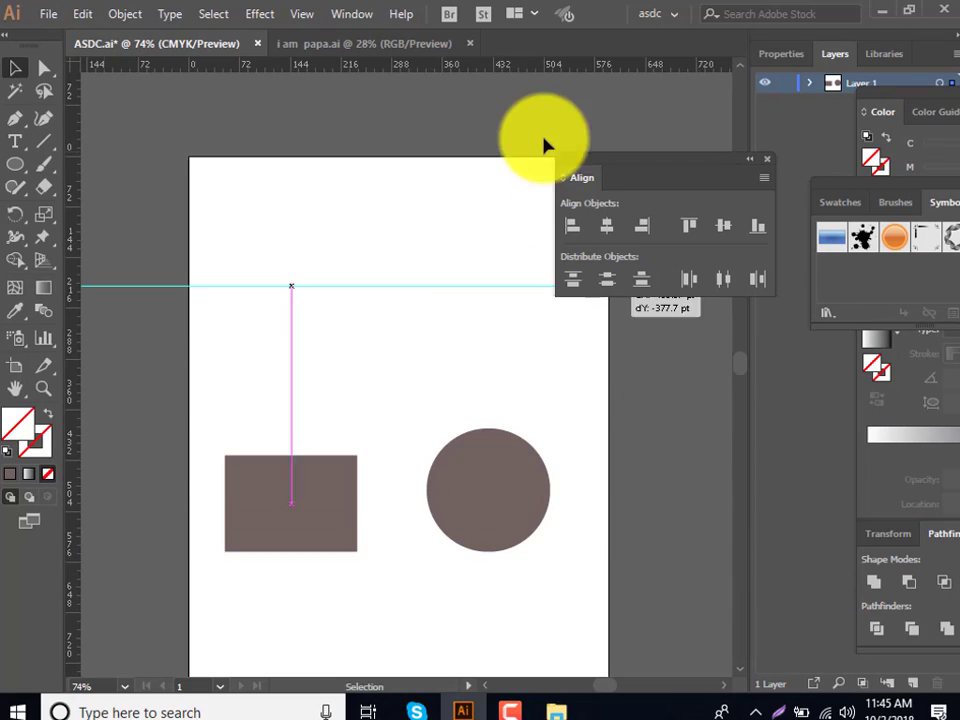
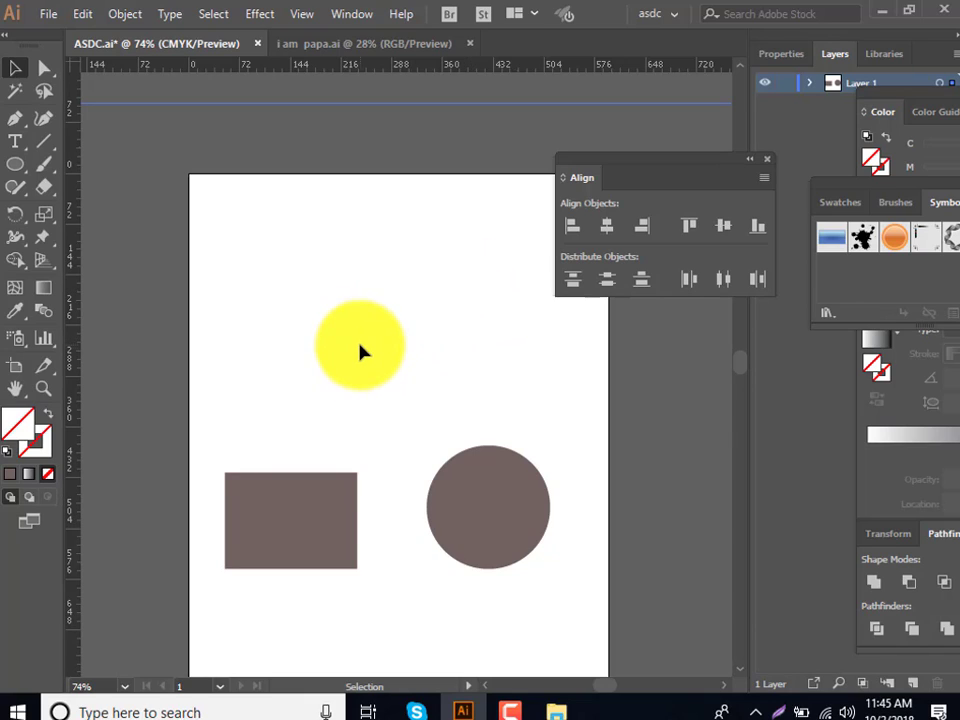
Close the Align panel, leaving nothing selected
left_click(315, 512)
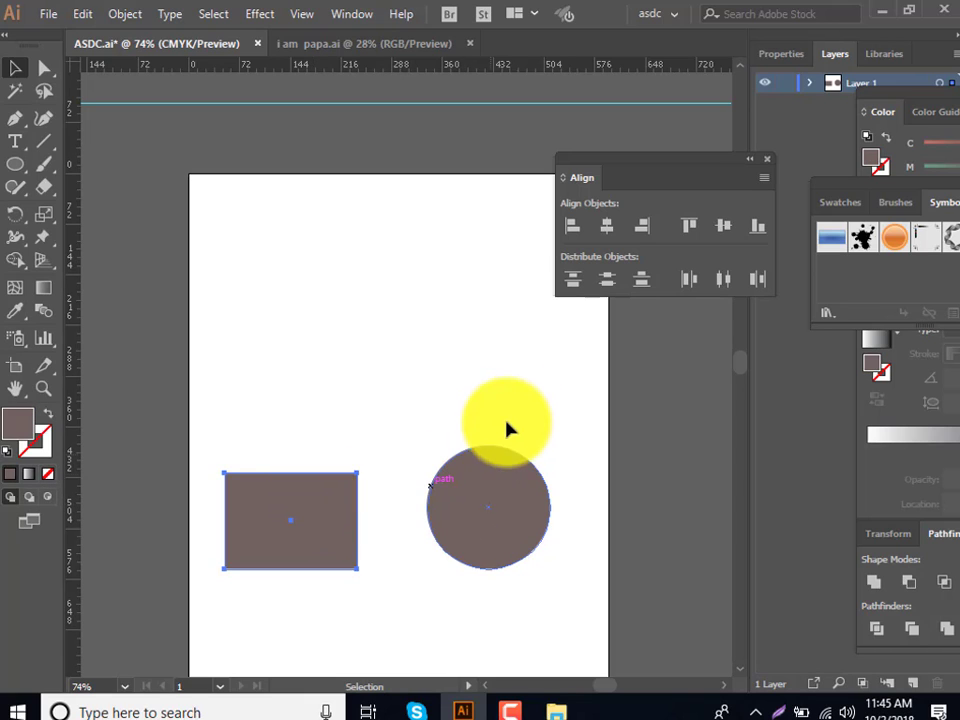
left_click(556, 350)
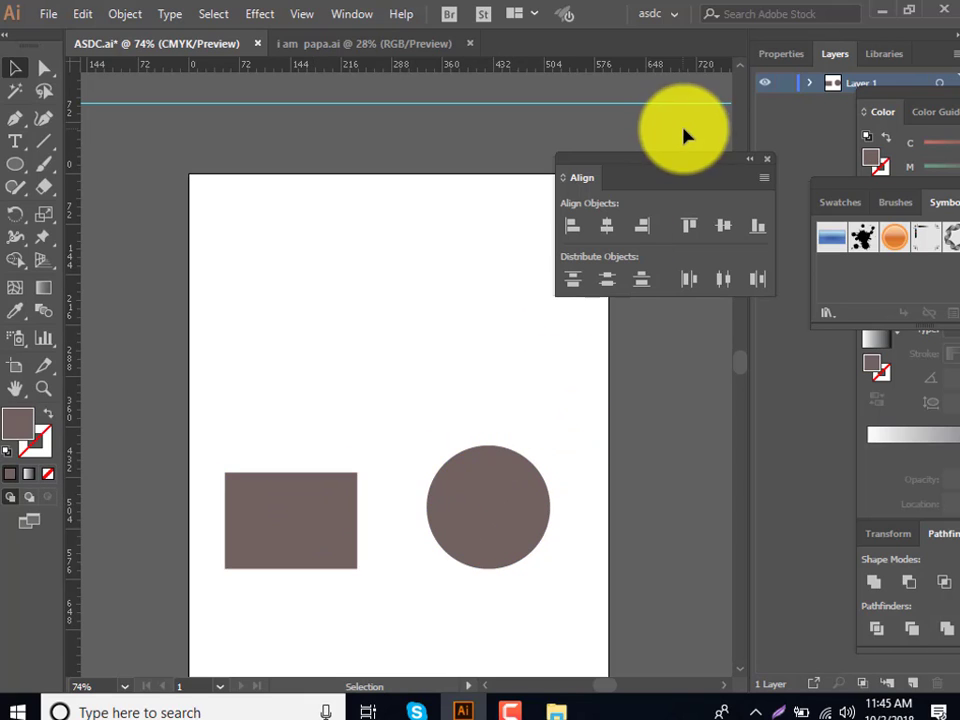
left_click(766, 160)
Open the Pathfinder panel and float it out of the dock
left_click(362, 14)
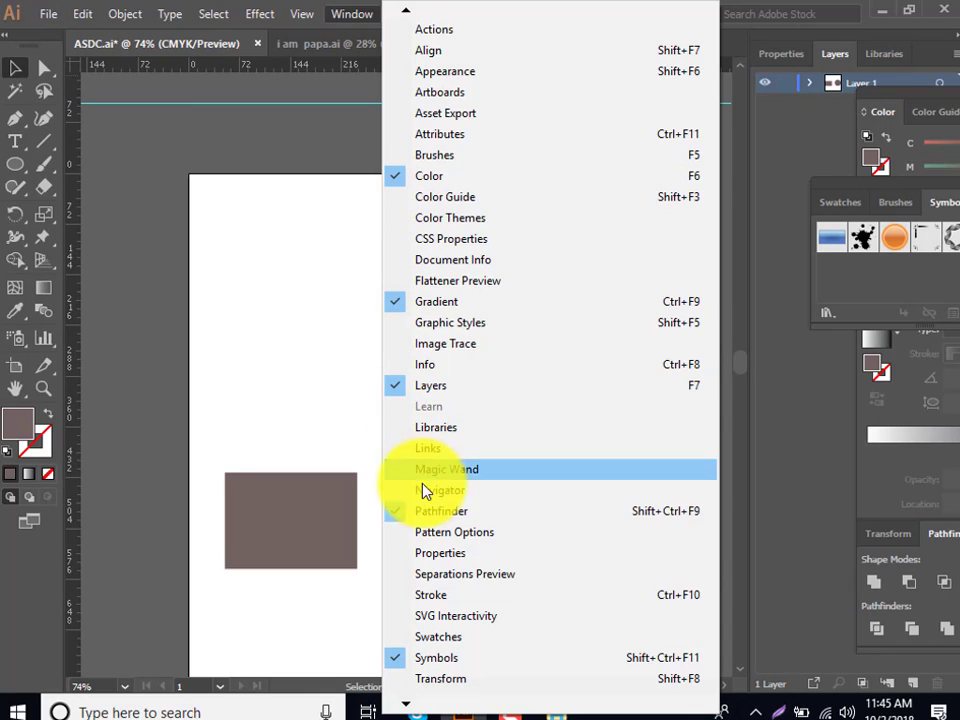
left_click(435, 511)
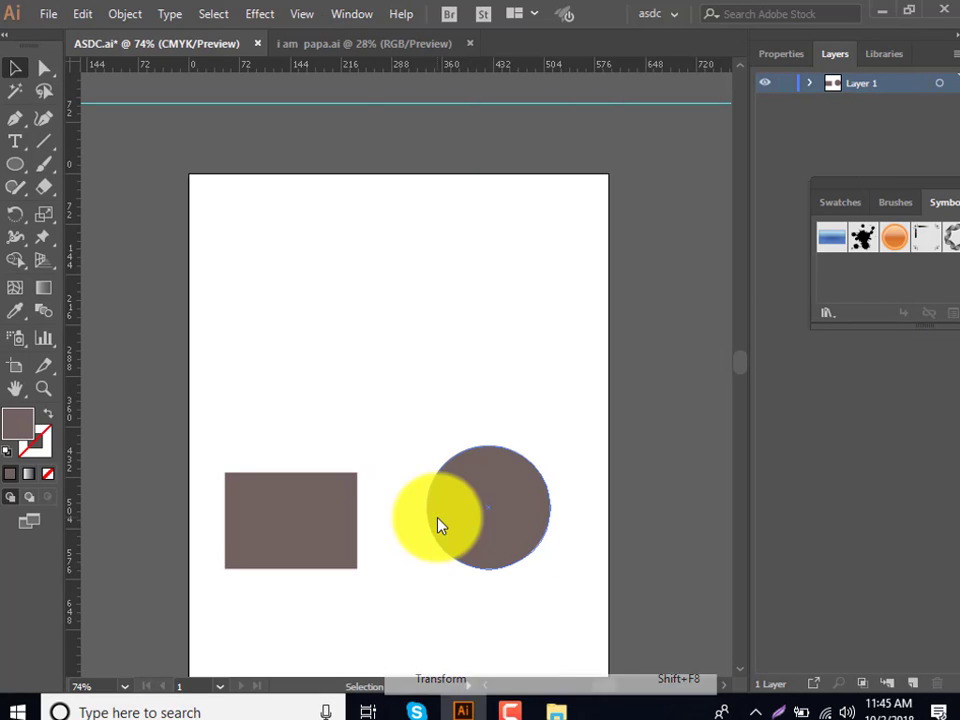
left_click(360, 13)
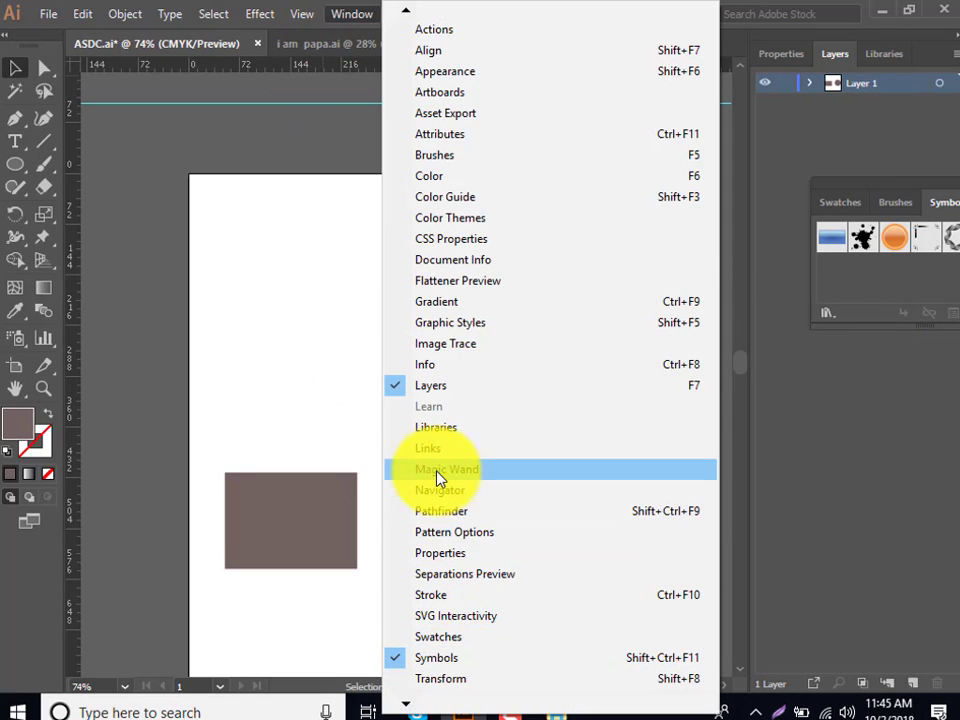
left_click(452, 512)
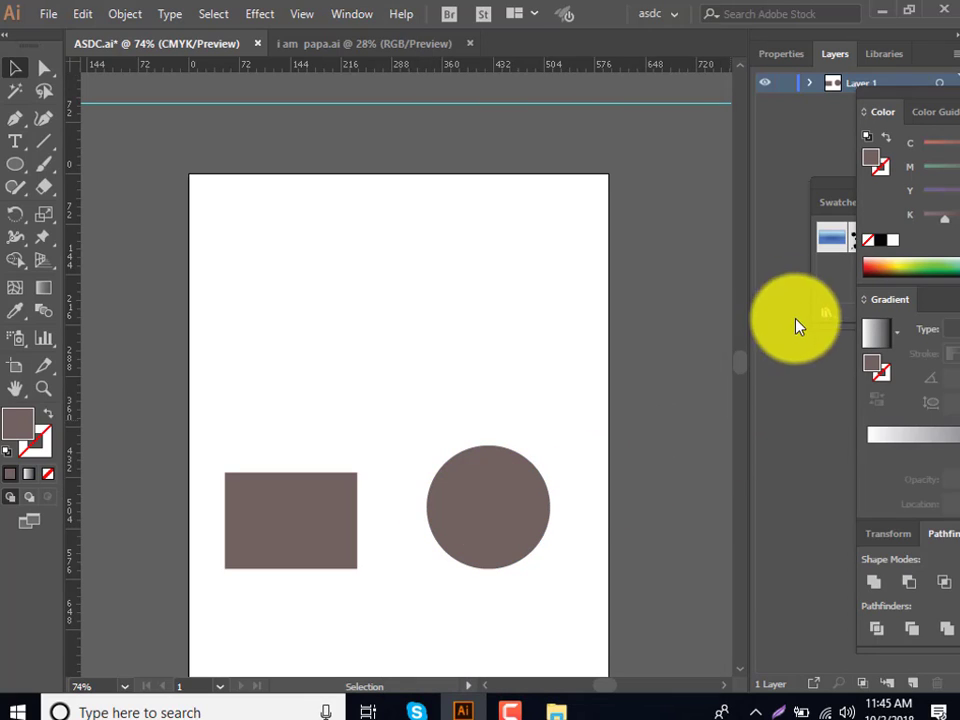
mouse_move(934, 534)
left_mouse_down()
mouse_move(507, 253)
mouse_move(478, 157)
left_mouse_up()
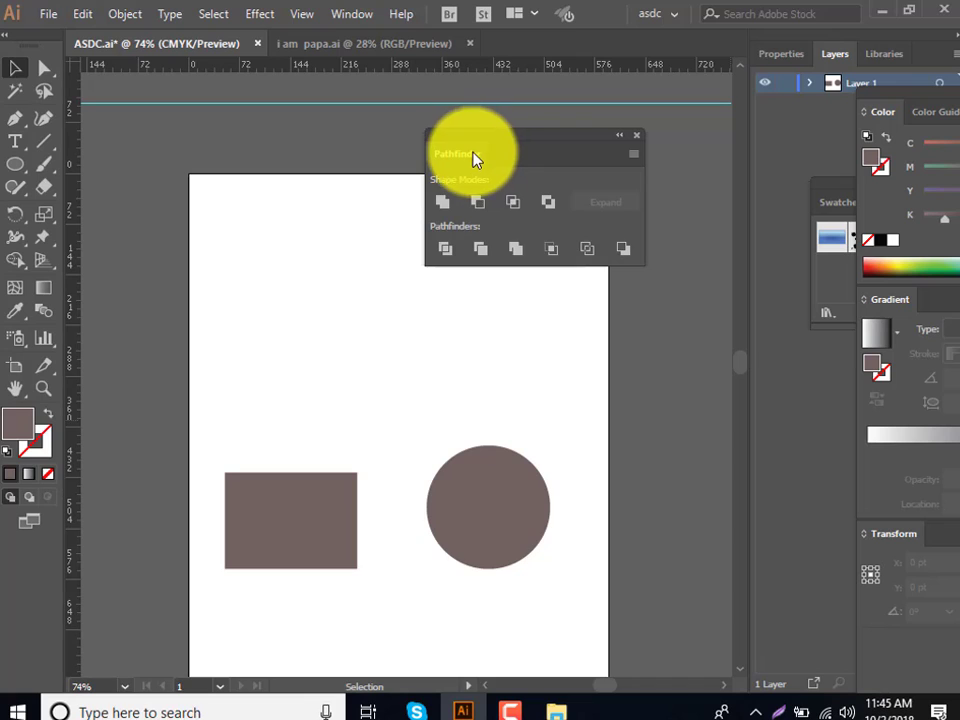
Nudge the old rectangle into the circle, then delete both demo shapes
left_click(338, 548)
left_click_drag(338, 548, 368, 493)
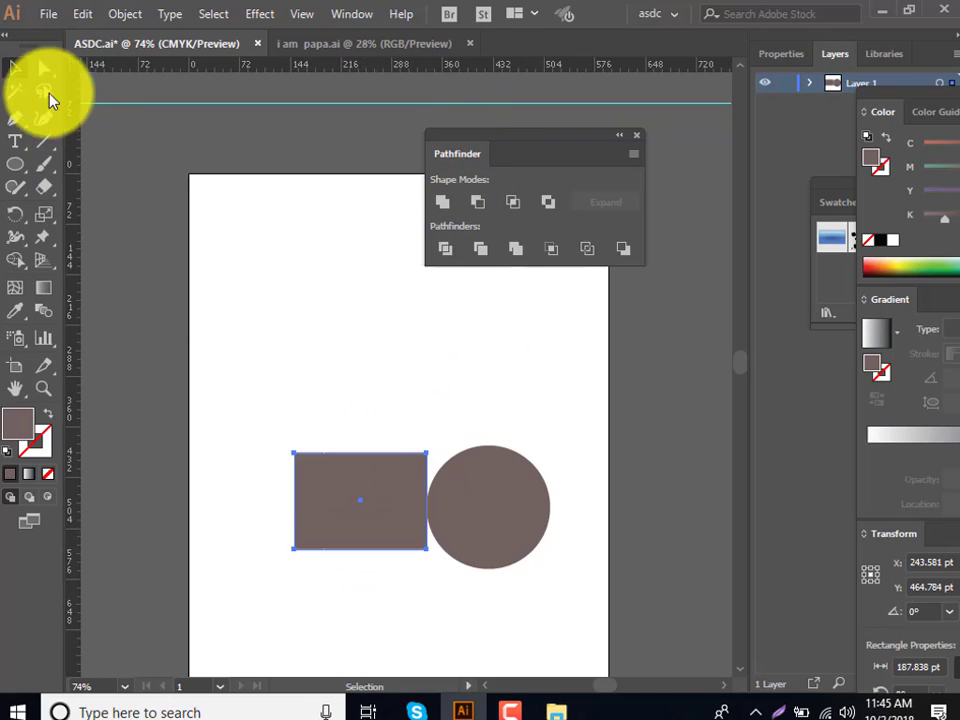
left_click(311, 388)
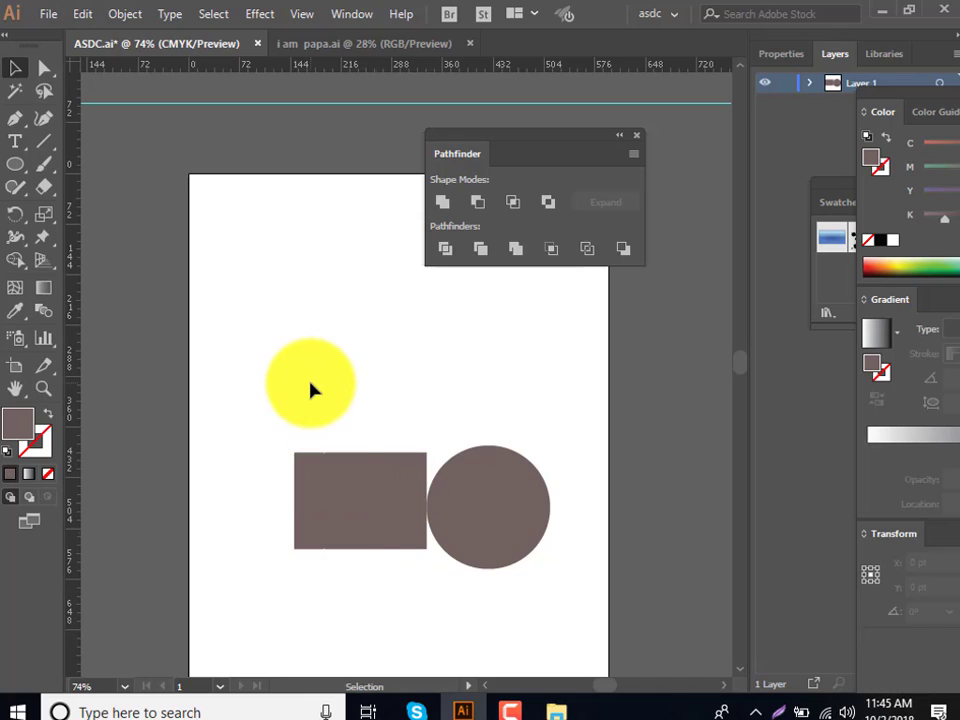
left_click(354, 531)
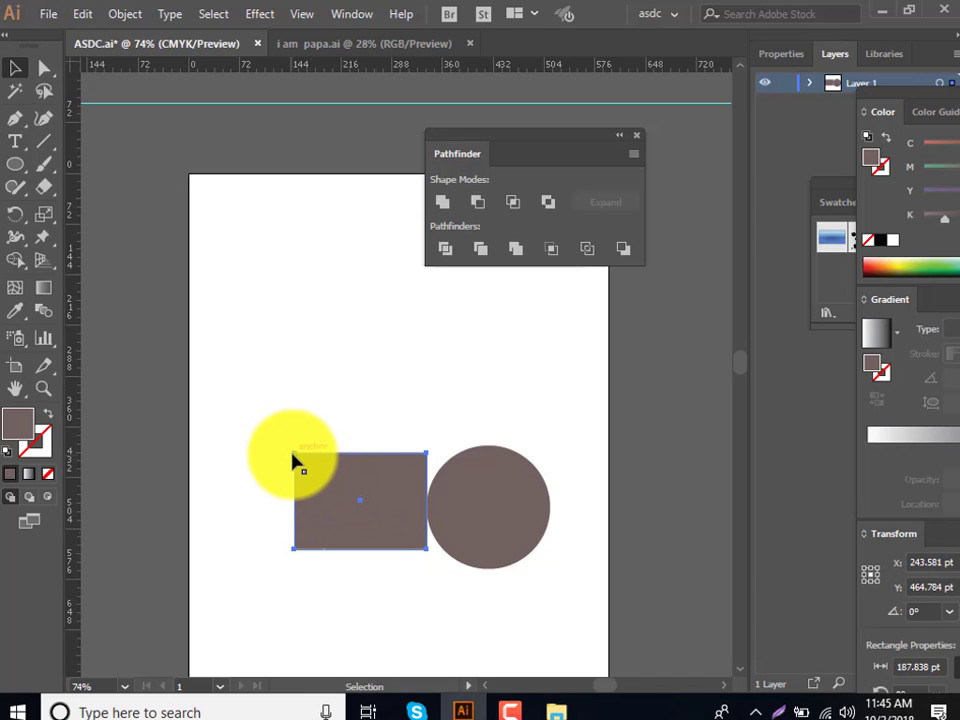
left_click_drag(290, 455, 322, 458)
left_click(475, 533, "shift")
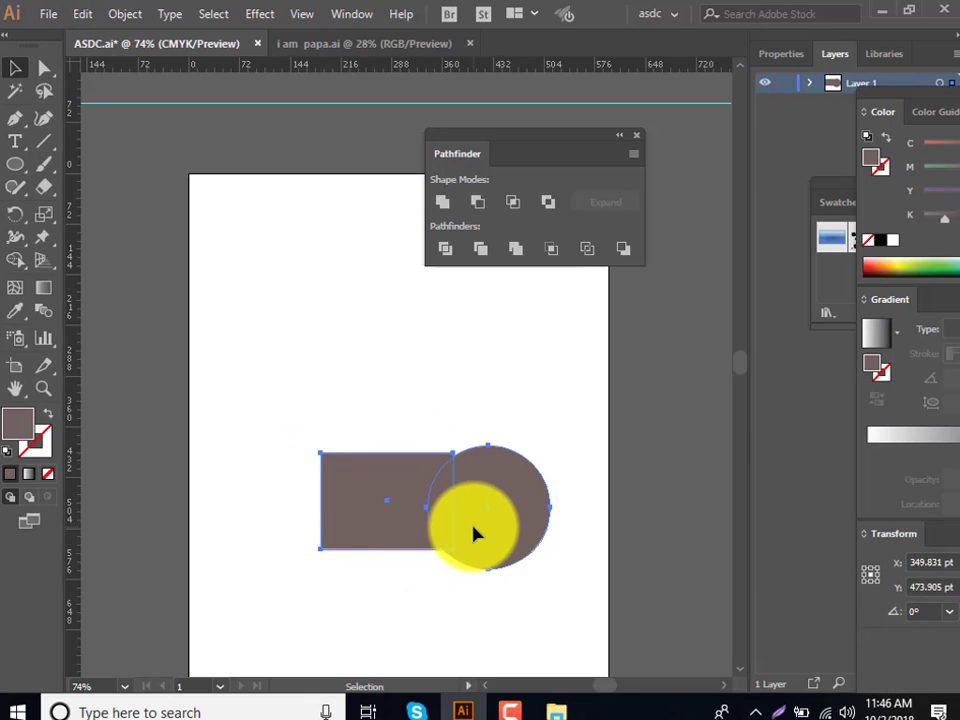
key("Delete")
Draw a new rectangle and a circle overlapping its lower-right corner
left_click(26, 162)
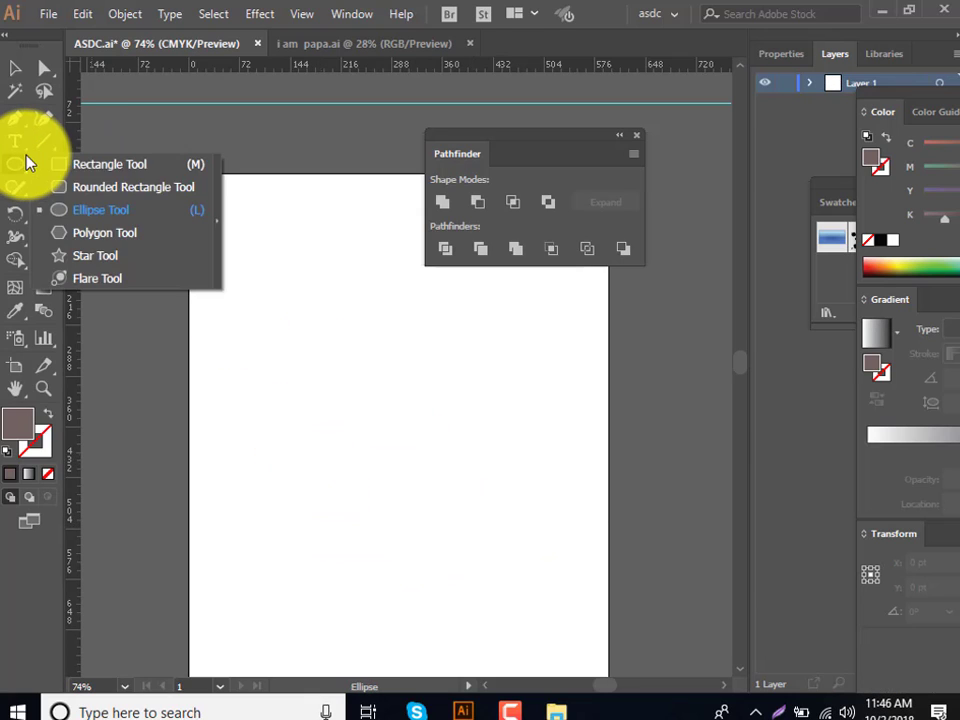
left_click(69, 164)
left_click_drag(265, 350, 374, 442)
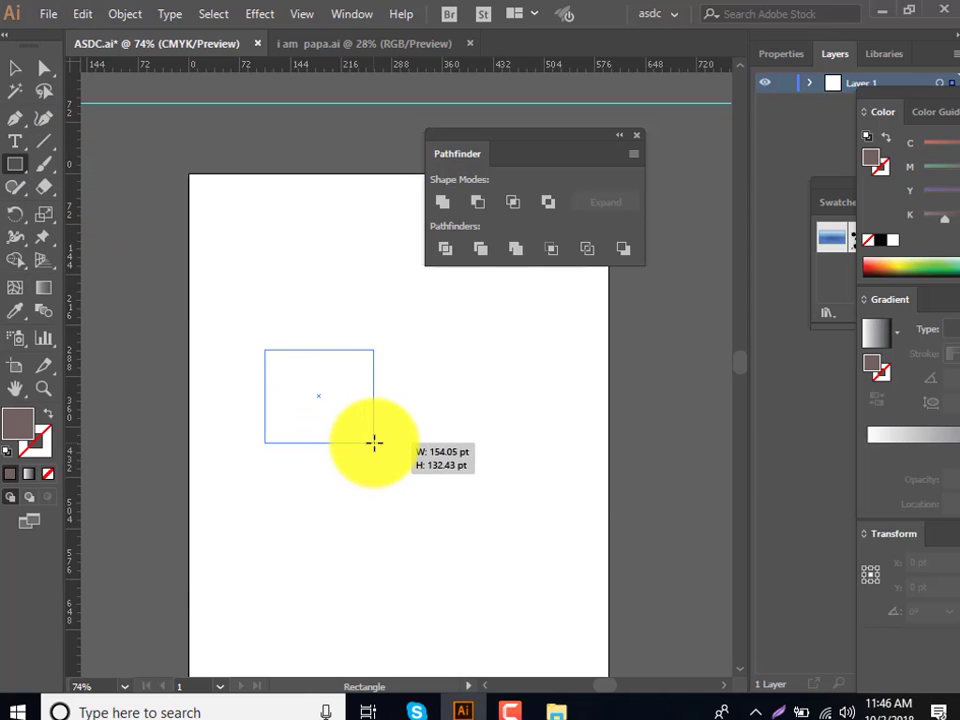
left_click(15, 164)
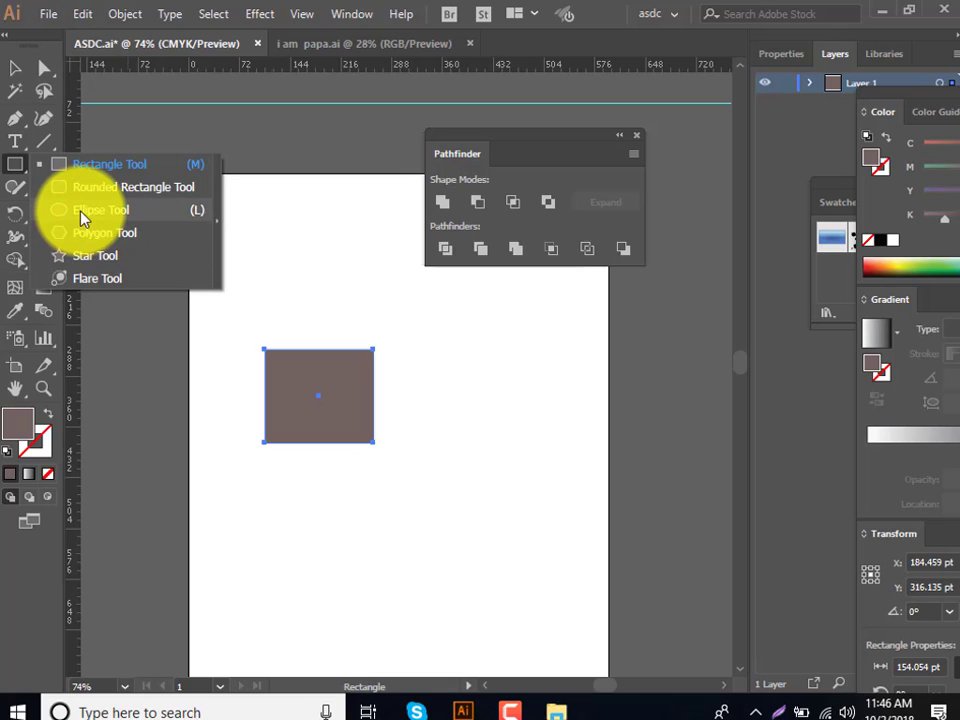
left_click(82, 212)
mouse_move(411, 466)
left_mouse_down()
mouse_move(335, 384)
mouse_move(333, 395)
left_mouse_up()
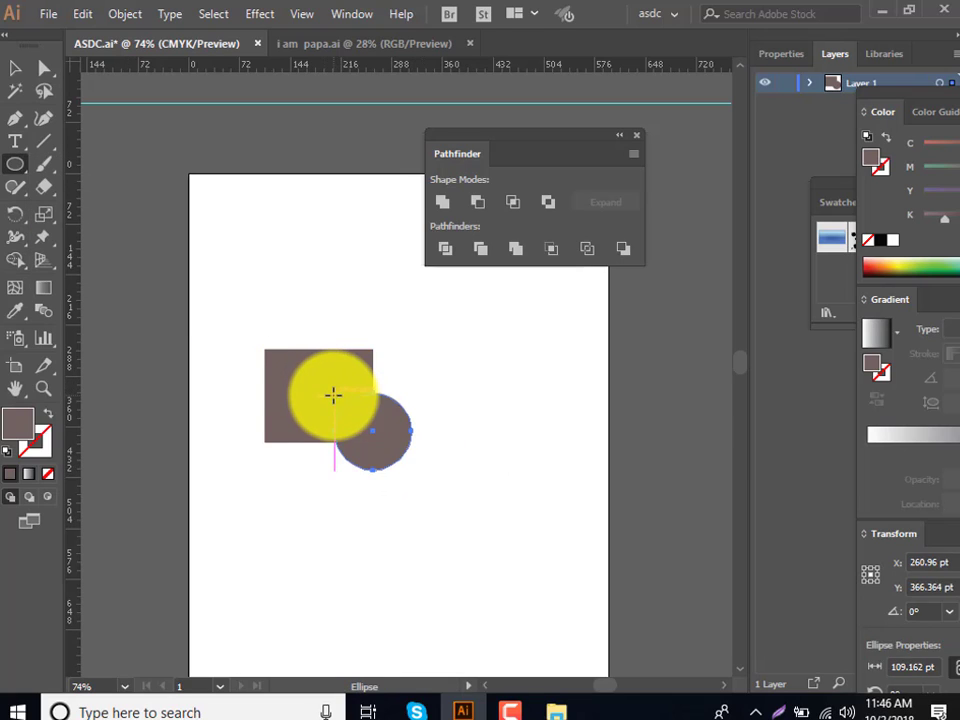
Select both new shapes, then select and nudge the circle on its own
left_click(15, 67)
left_click_drag(248, 277, 421, 489)
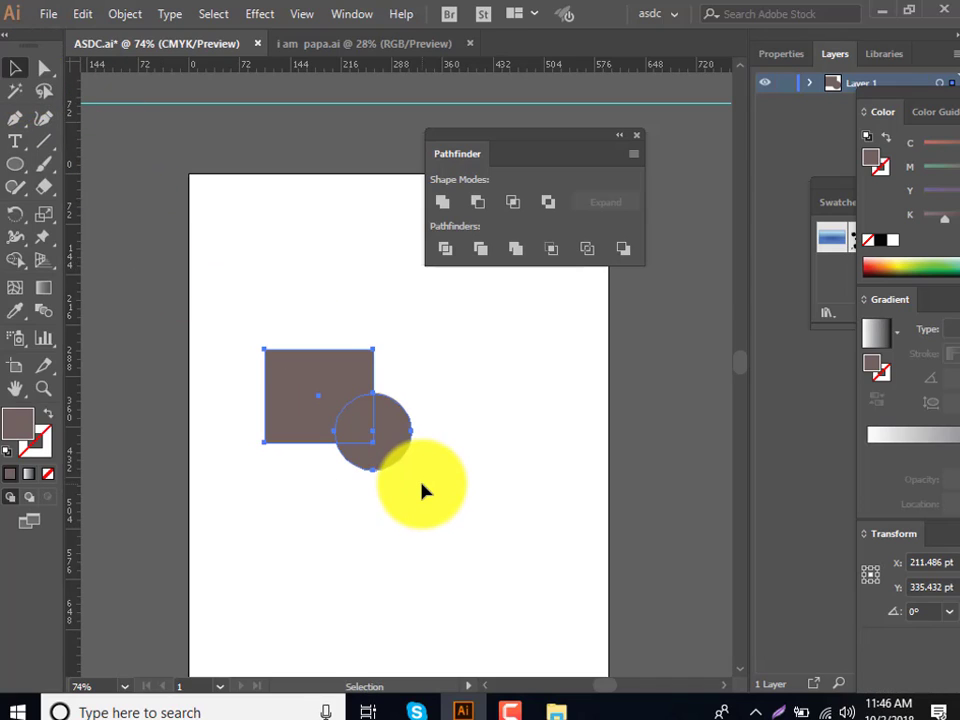
left_click(450, 205)
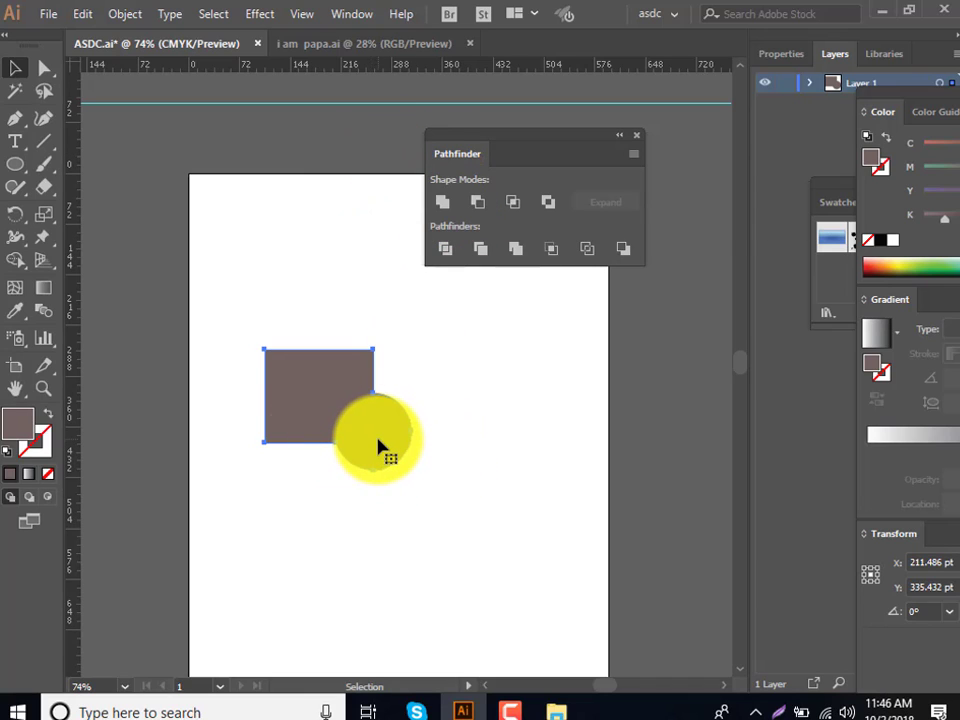
key("ctrl")
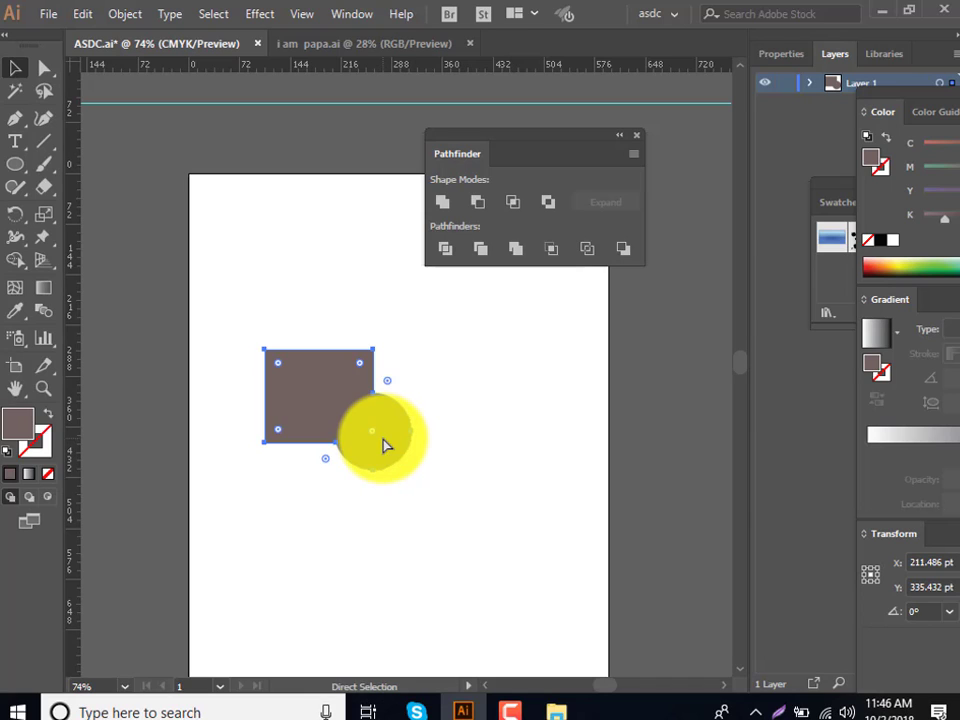
key("ctrl")
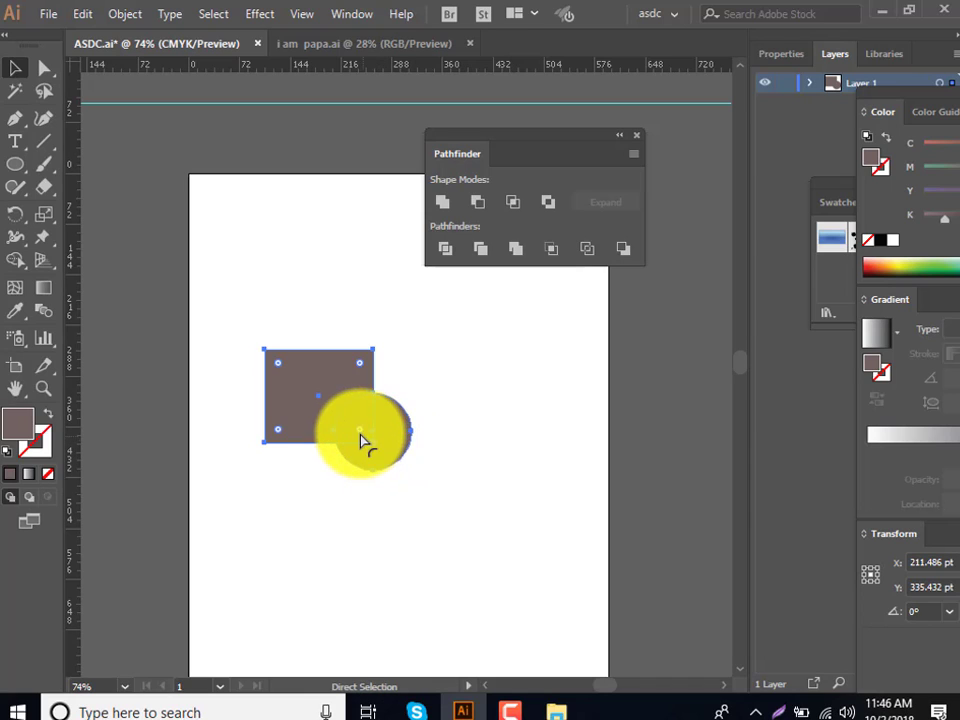
left_click(362, 440)
left_click(420, 448)
mouse_move(410, 440)
left_mouse_down()
mouse_move(452, 467)
mouse_move(380, 439)
left_mouse_up()
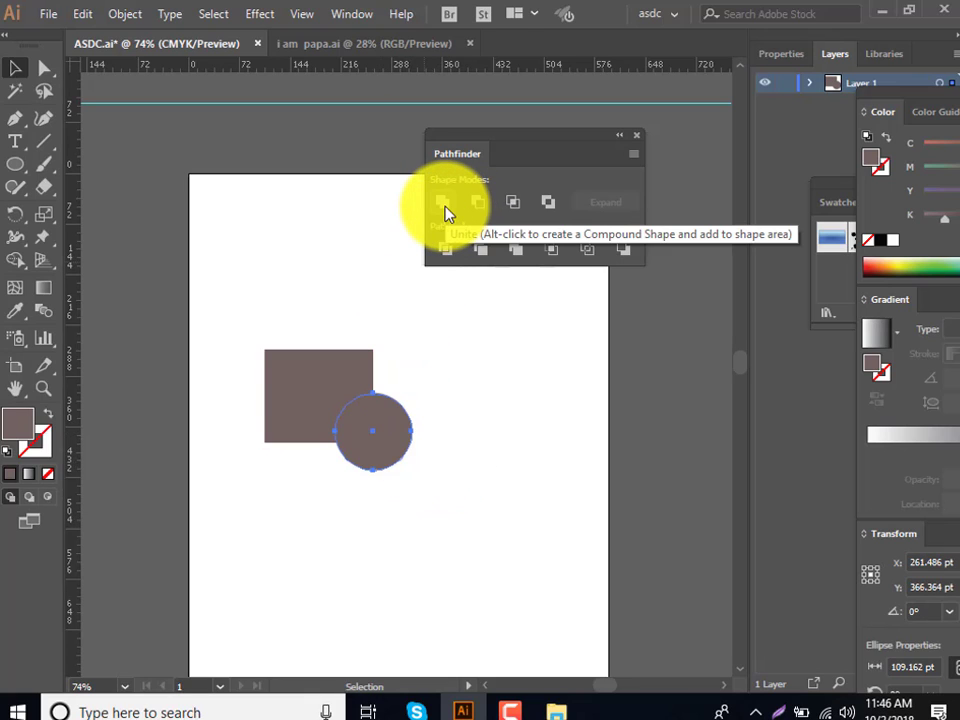
left_click_drag(266, 287, 490, 500)
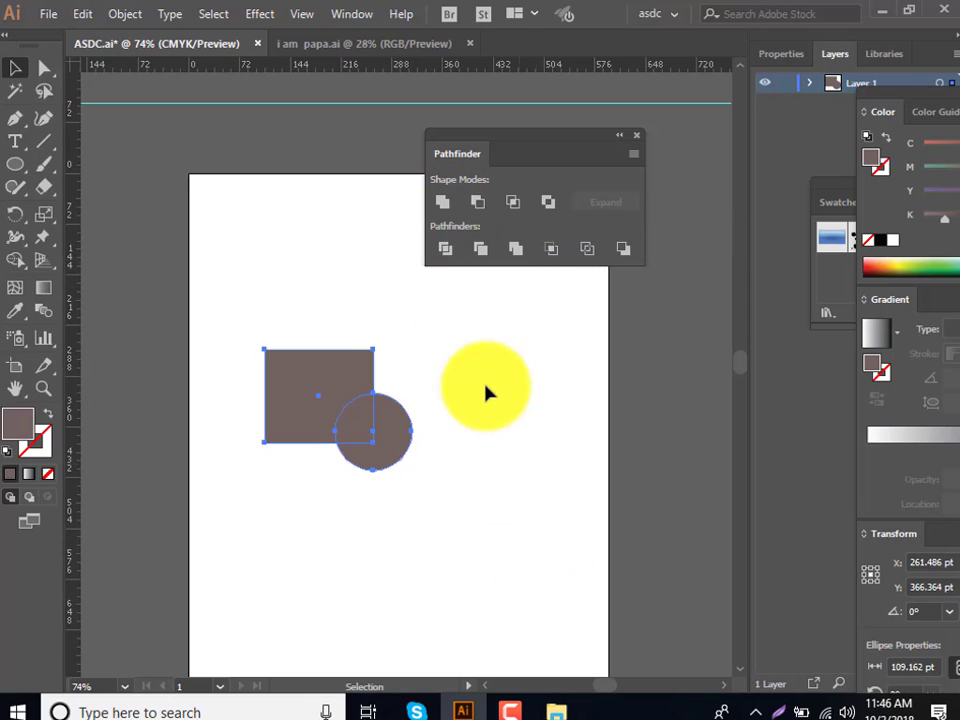
left_click(478, 203)
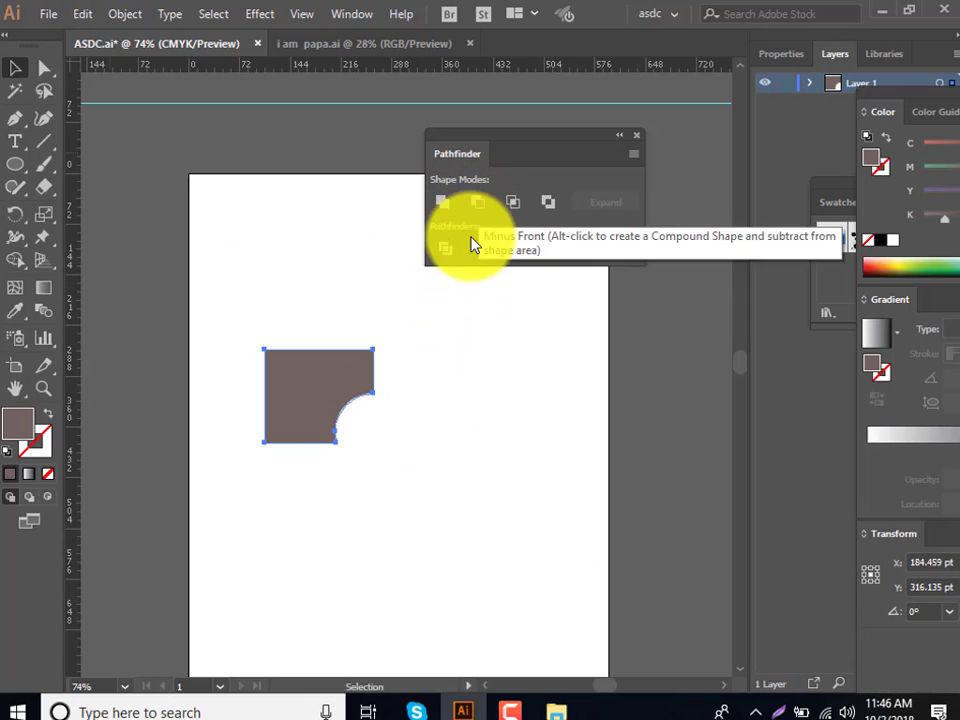
key("a")
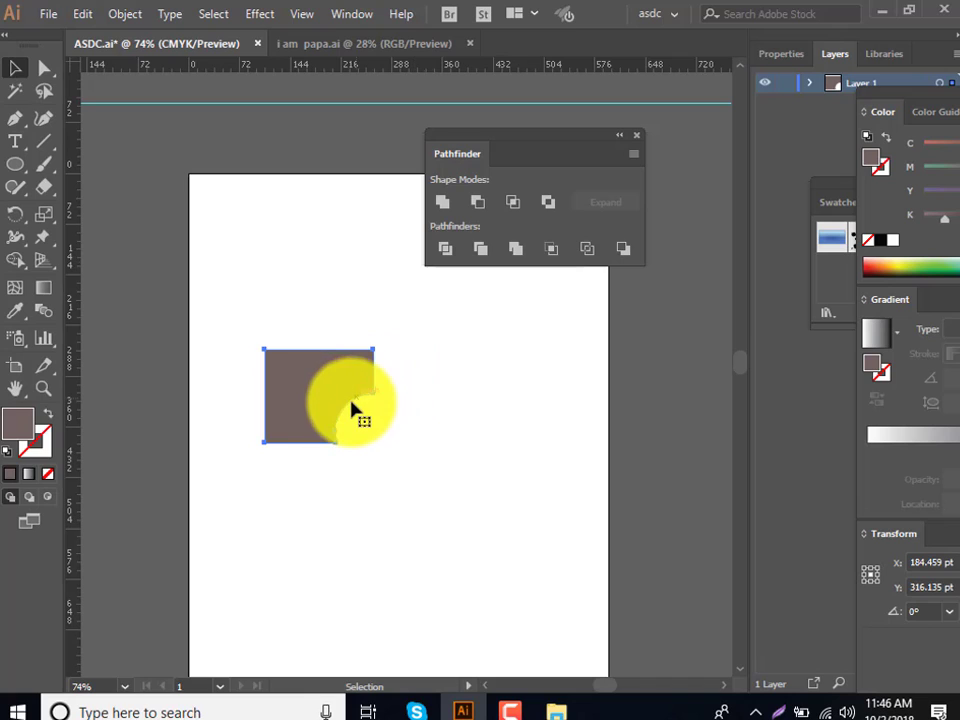
key("v")
left_click(364, 403, "shift")
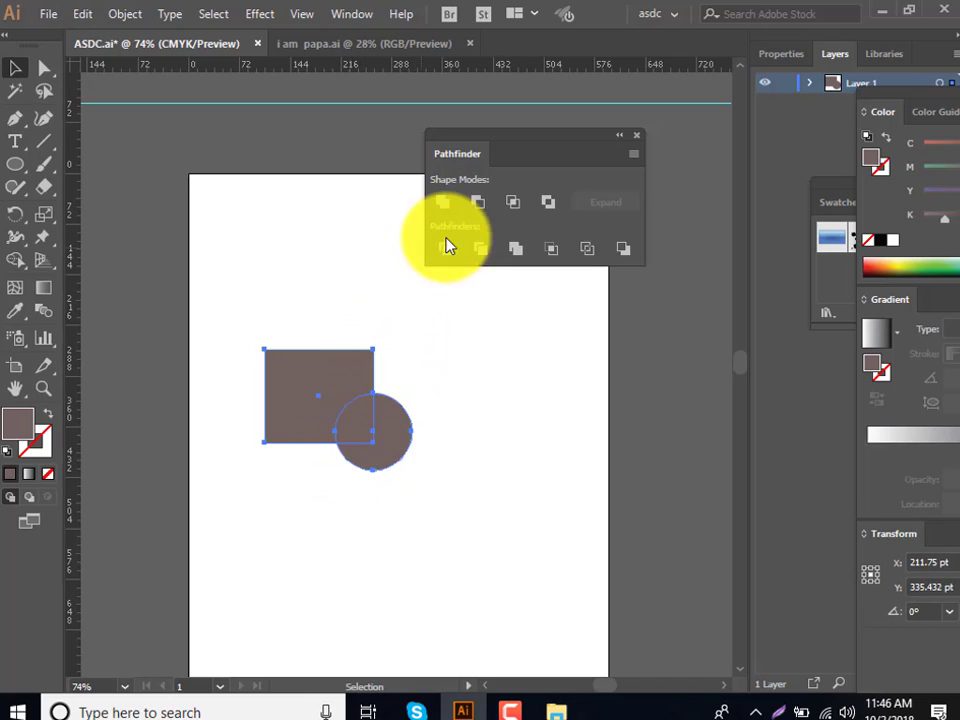
left_click(484, 211)
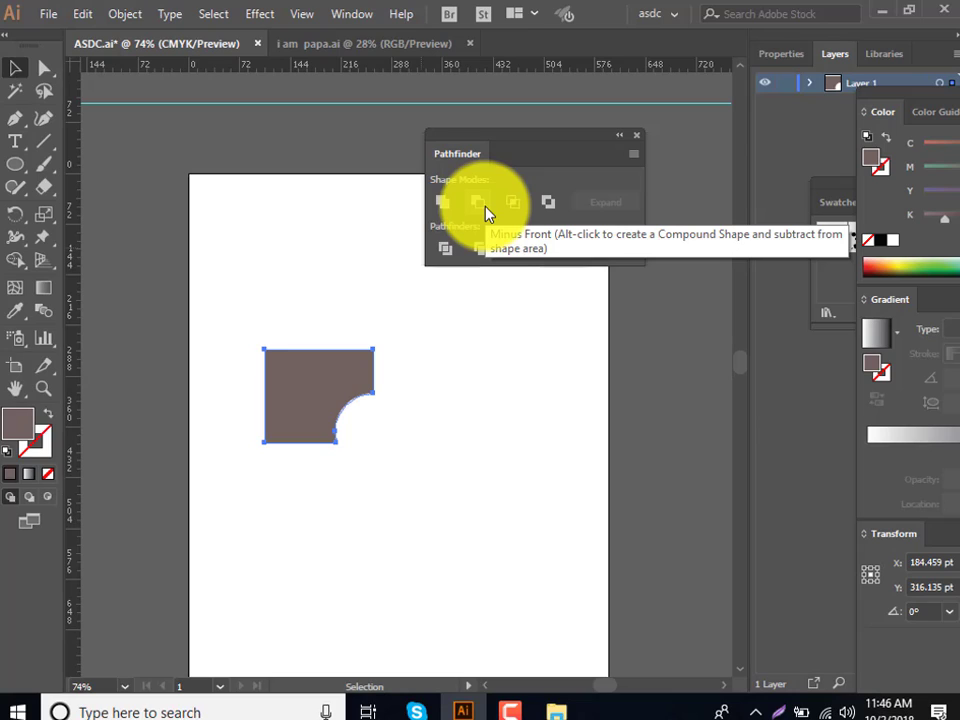
key("ctrl+z")
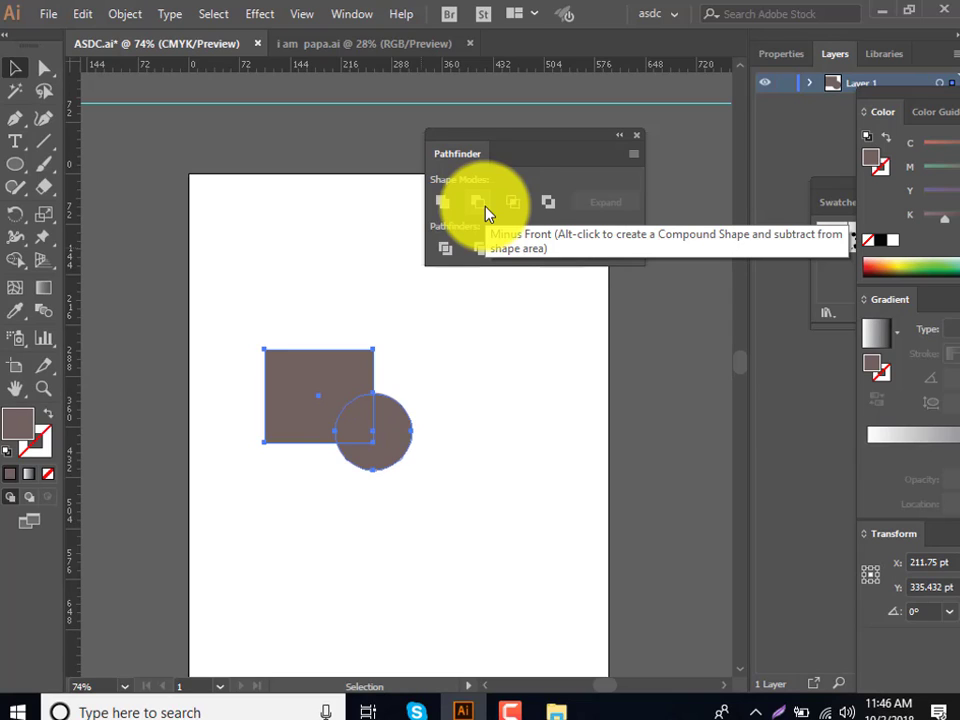
left_click(510, 210)
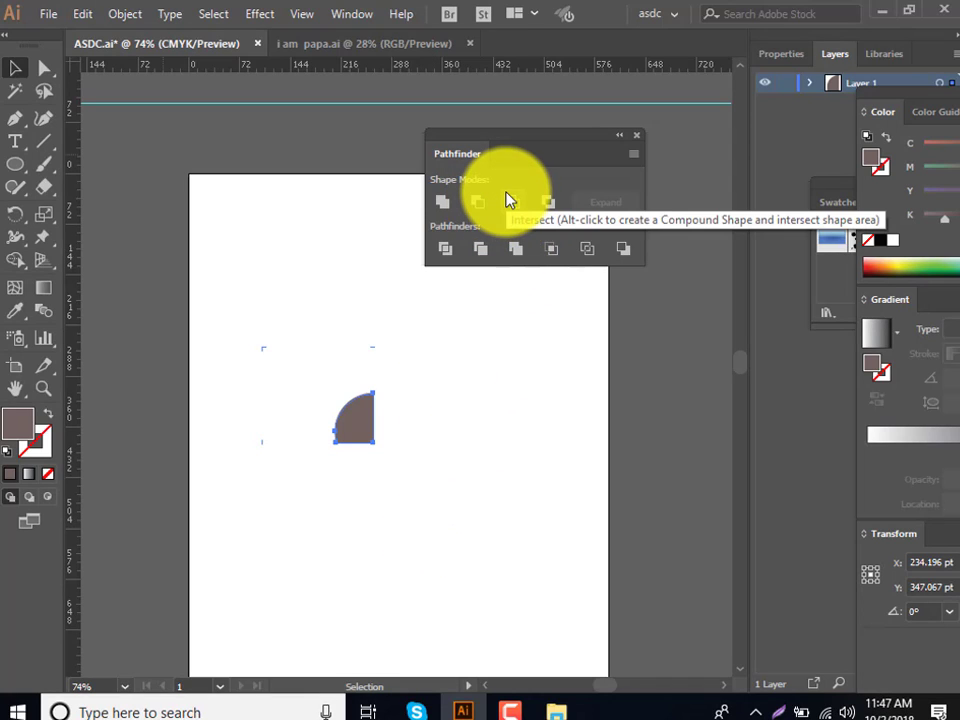
key("ctrl+z")
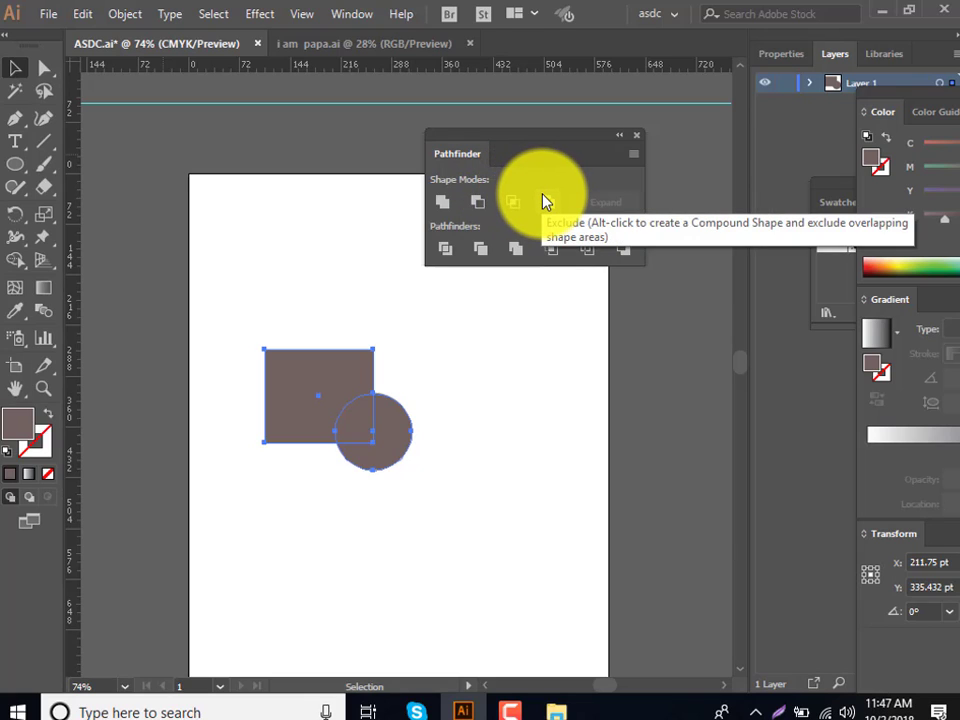
left_click(546, 201)
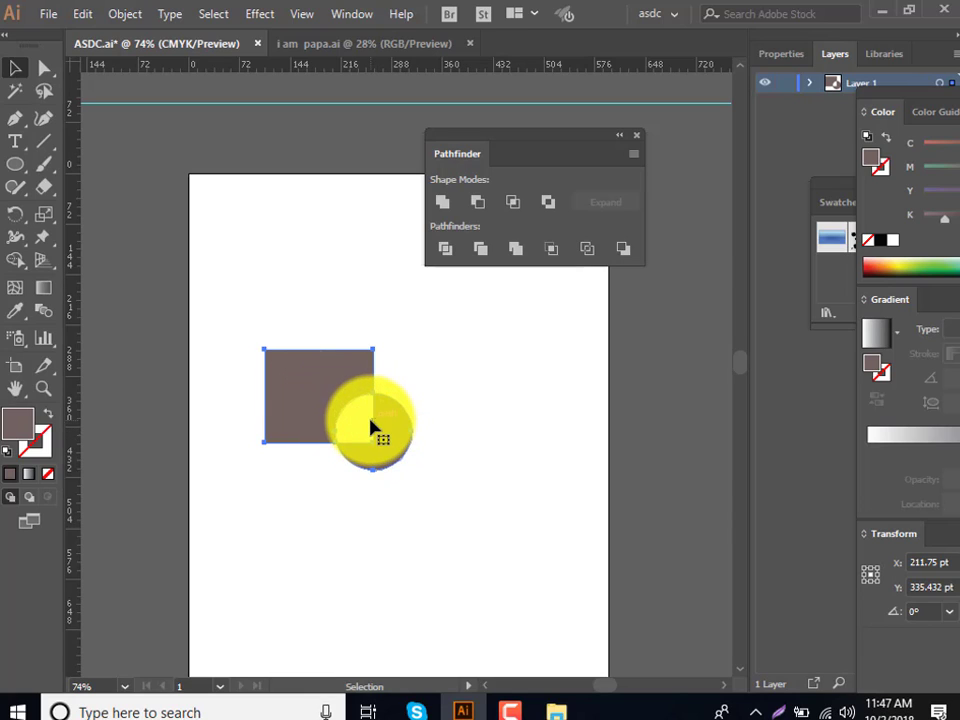
Divide the overlapping square and circle and ungroup the resulting pieces
key("a")
key("v")
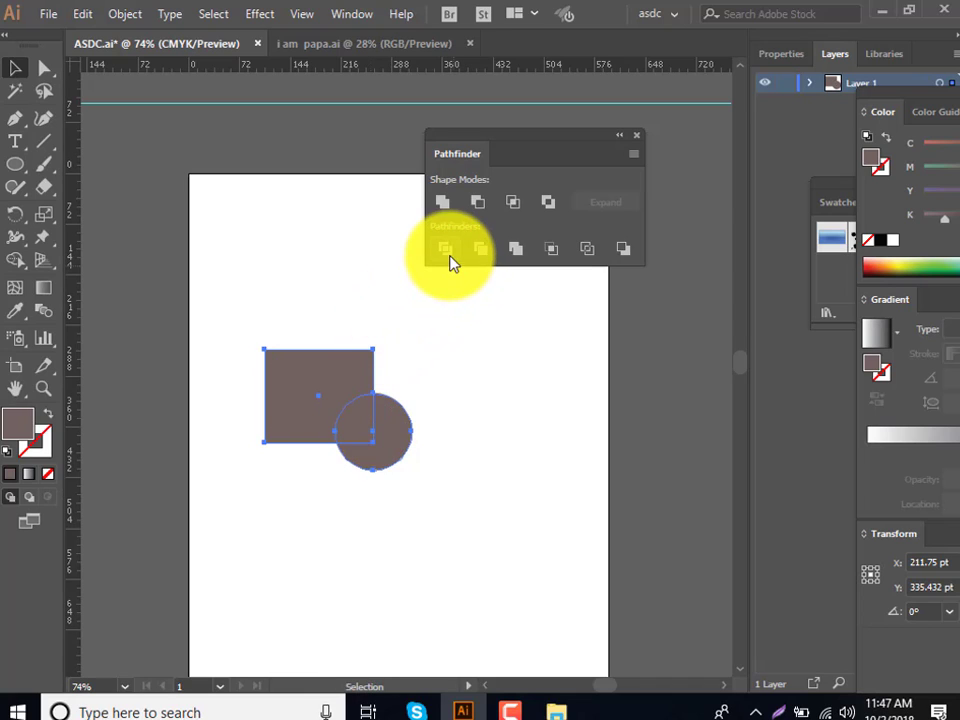
left_click(443, 250)
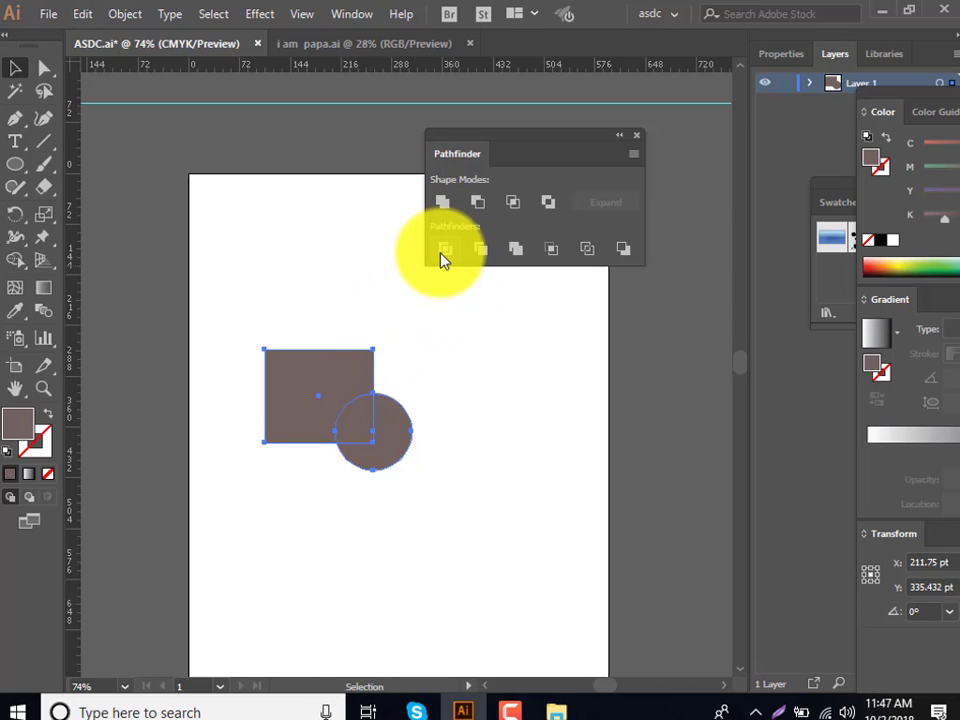
left_click(443, 484)
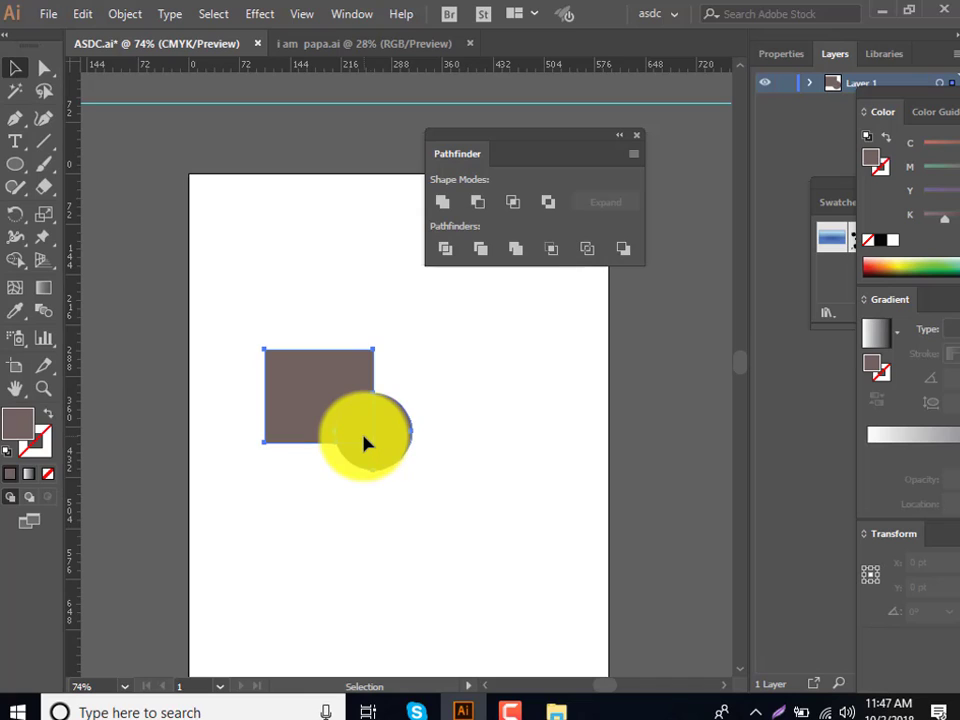
left_click(365, 443)
right_click(366, 444)
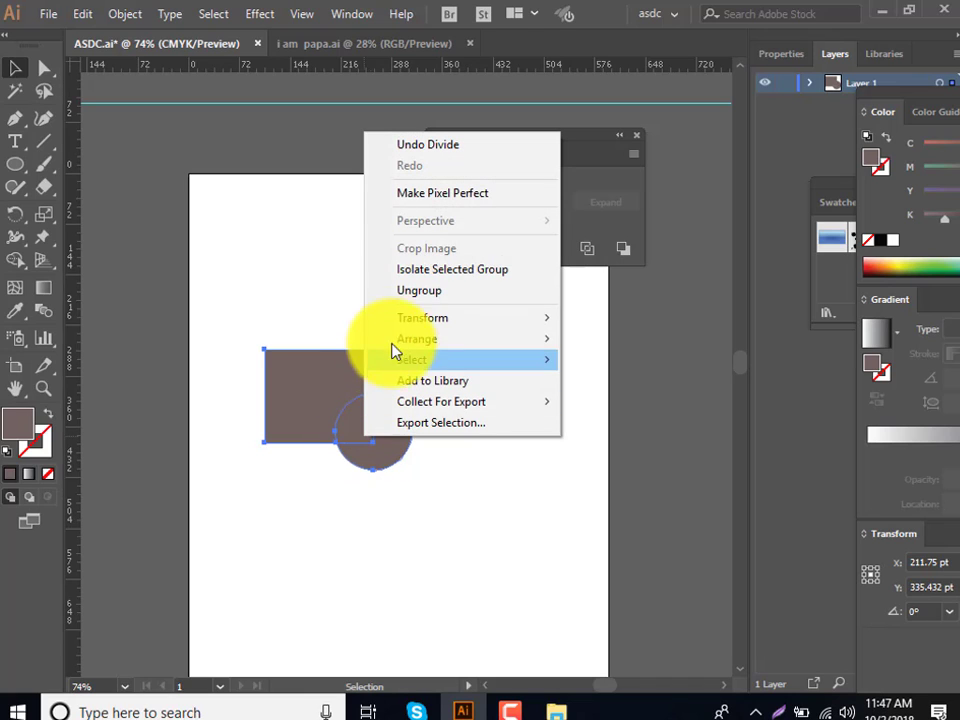
left_click(408, 291)
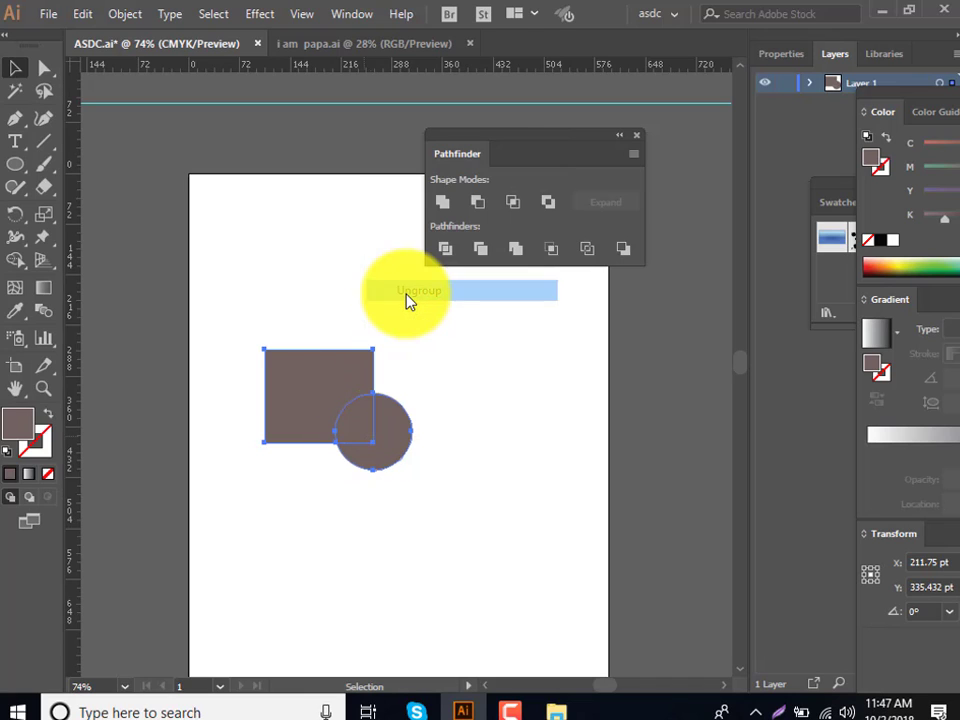
Drag the divided pieces apart to inspect them, then reassemble them
left_click(440, 470)
left_click_drag(397, 460, 439, 489)
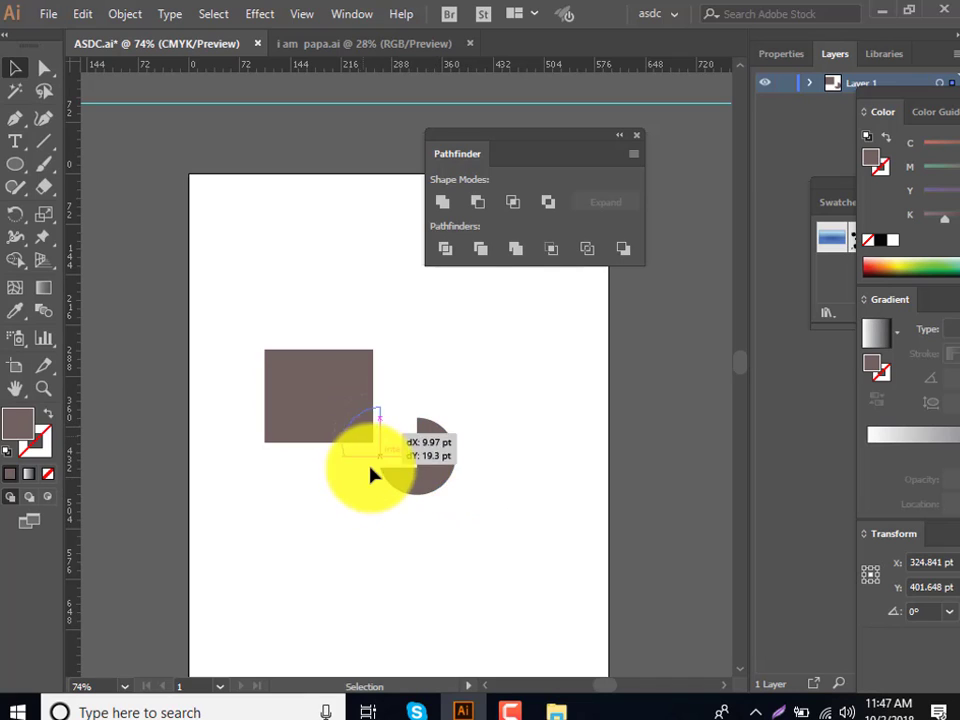
left_click_drag(365, 425, 322, 415)
left_click_drag(280, 368, 216, 325)
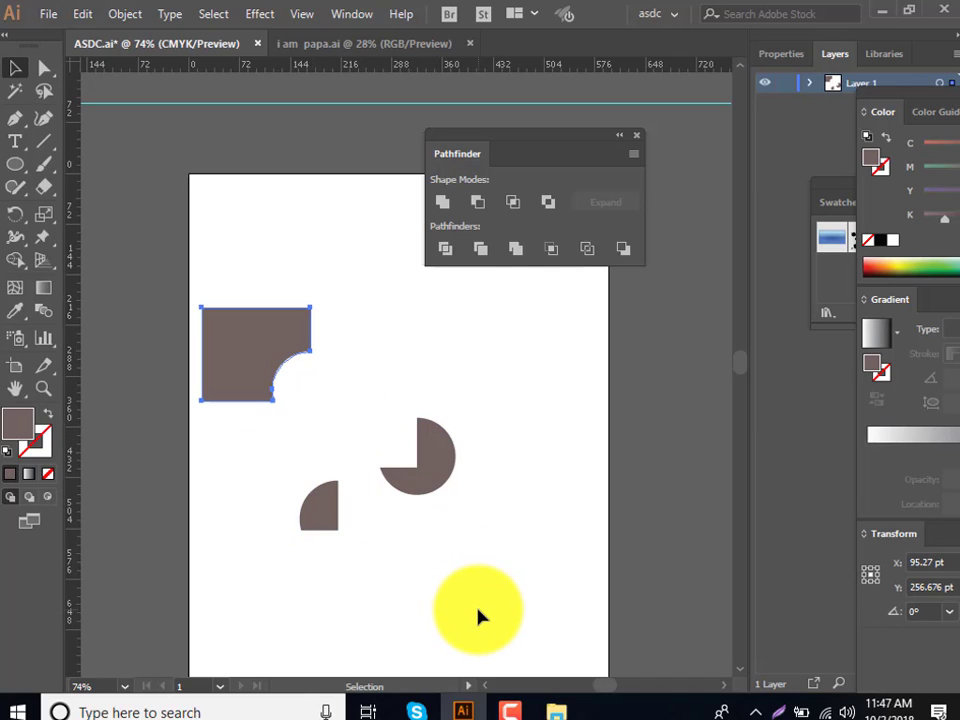
key("a")
left_click_drag(240, 340, 304, 383)
left_click_drag(320, 510, 355, 423)
left_click_drag(418, 470, 374, 444)
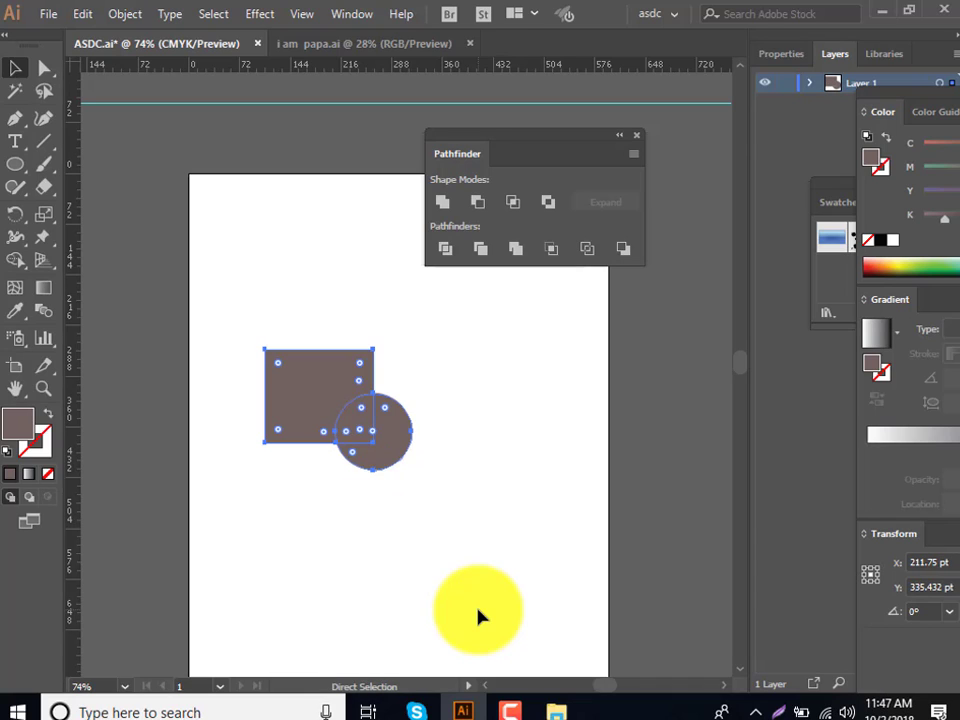
key("v")
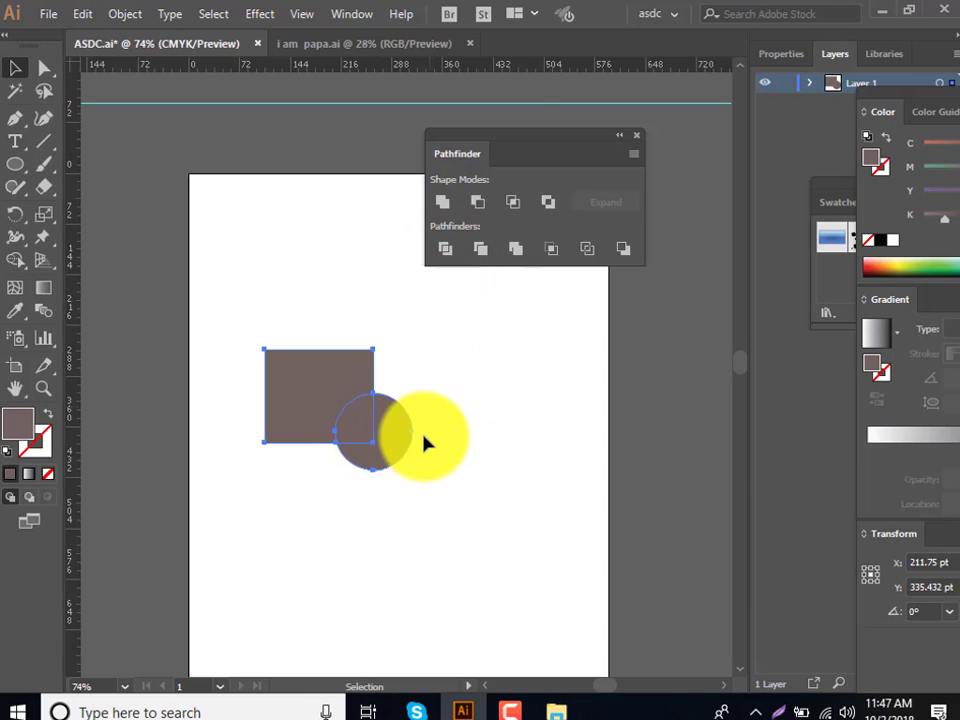
Move the circle off the rectangle, undo it, then nudge the circle again
right_click(353, 404)
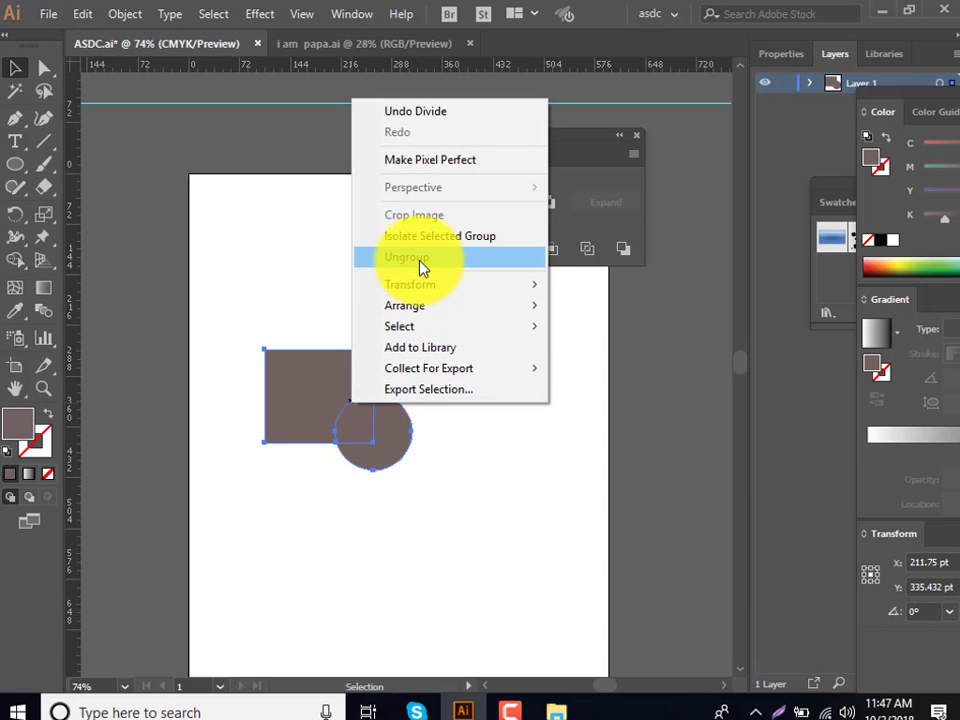
key("Escape")
left_click(462, 430)
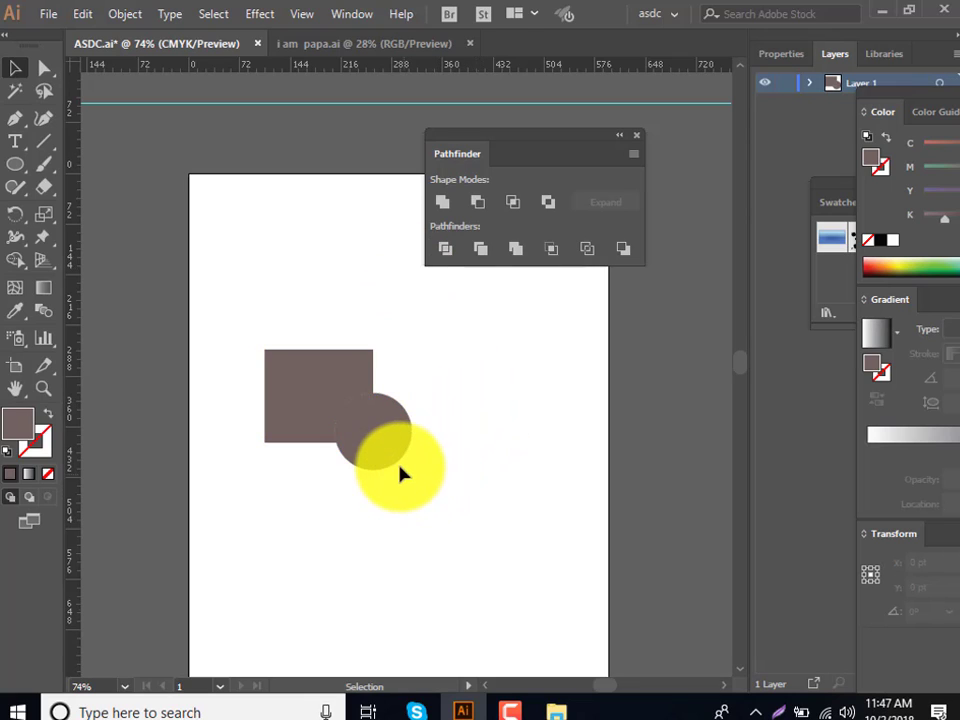
left_click_drag(388, 452, 418, 487)
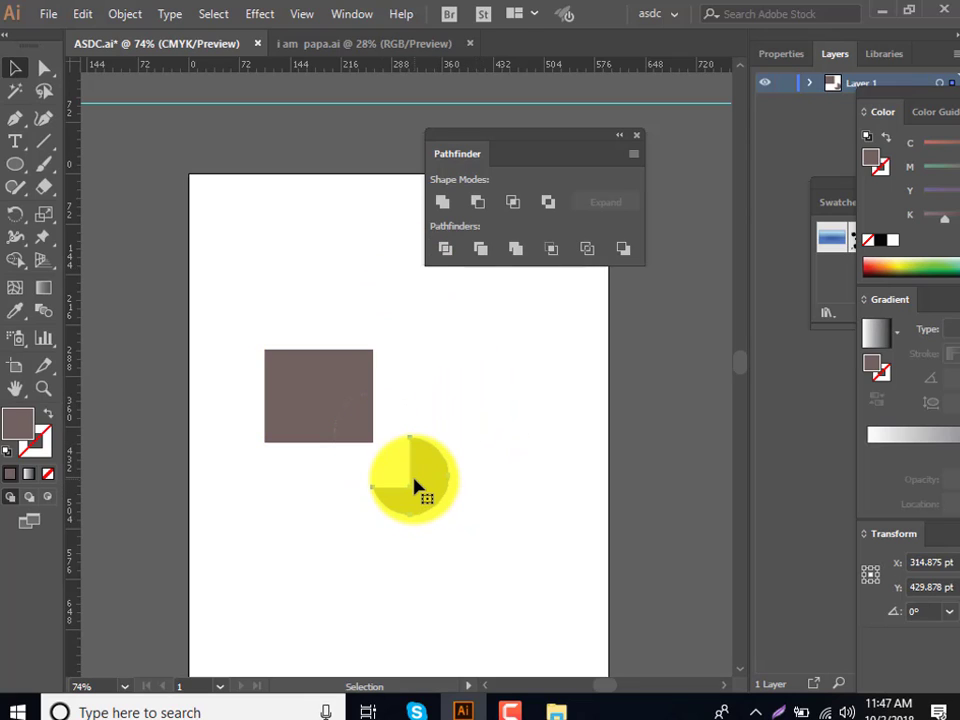
key("ctrl+z")
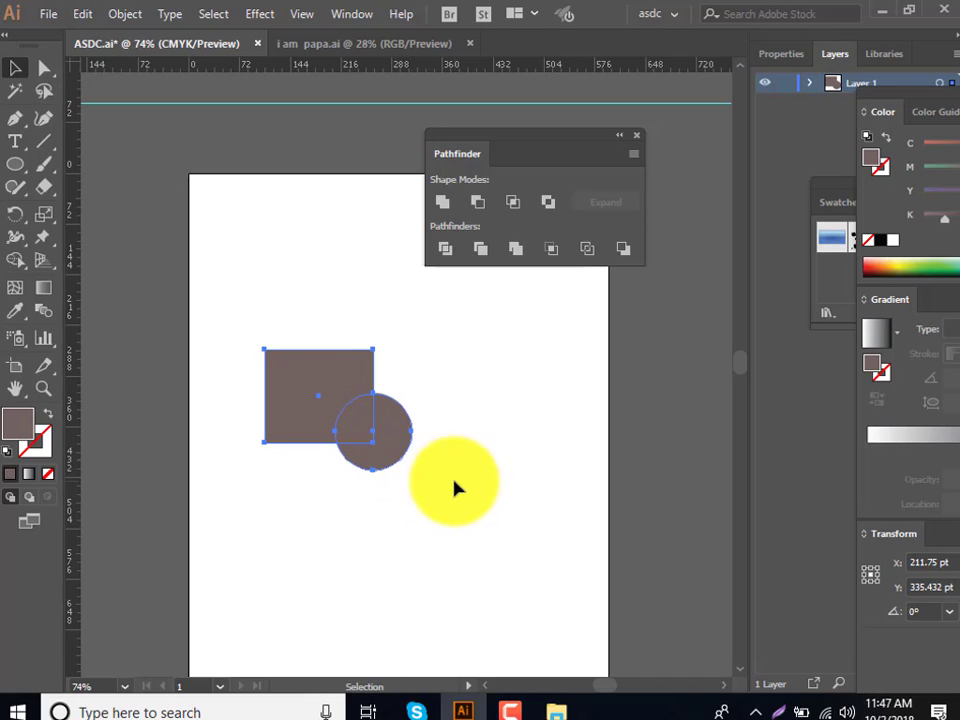
left_click(454, 489)
mouse_move(396, 439)
left_mouse_down()
mouse_move(418, 467)
mouse_move(414, 478)
mouse_move(381, 439)
left_mouse_up()
Retry Divide on both shapes, dismiss the error, and reselect them
left_click_drag(289, 300, 407, 497)
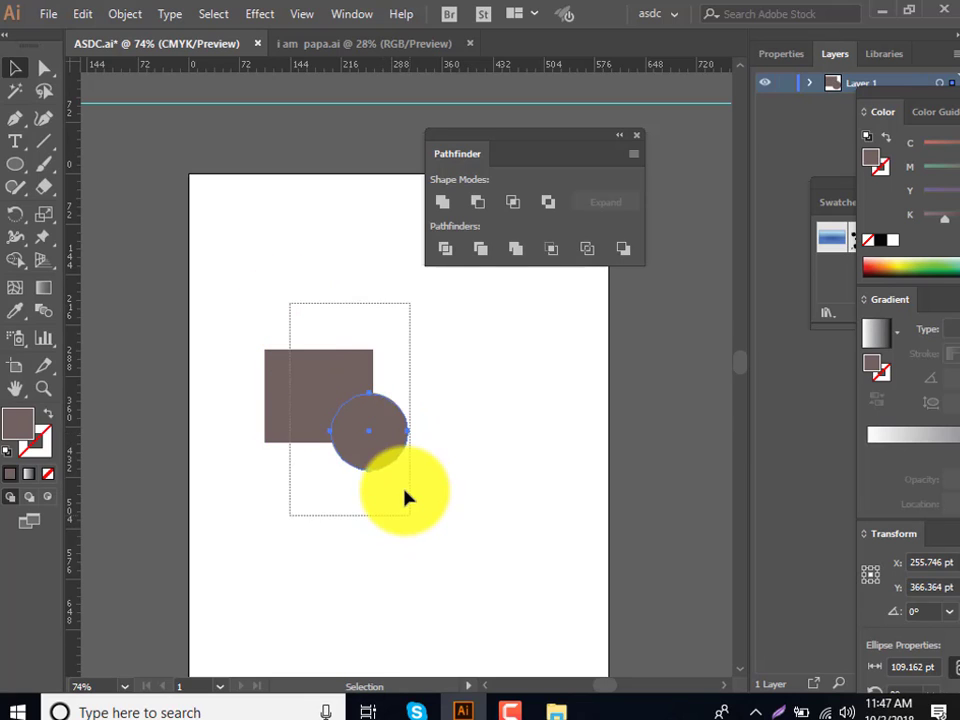
right_click(370, 432)
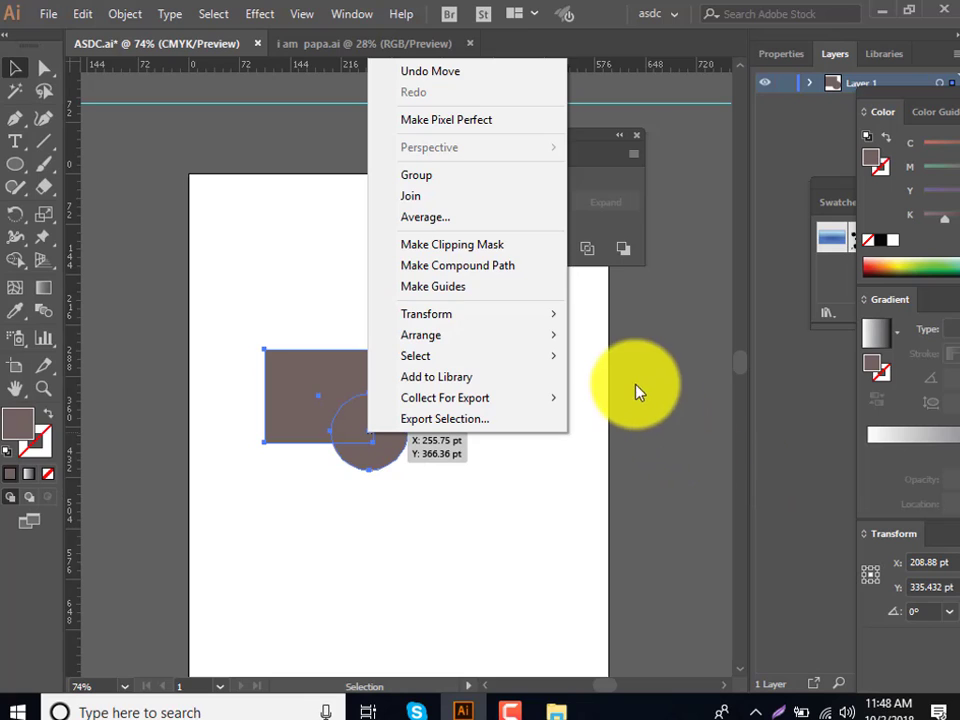
left_click(483, 304)
left_click(449, 256)
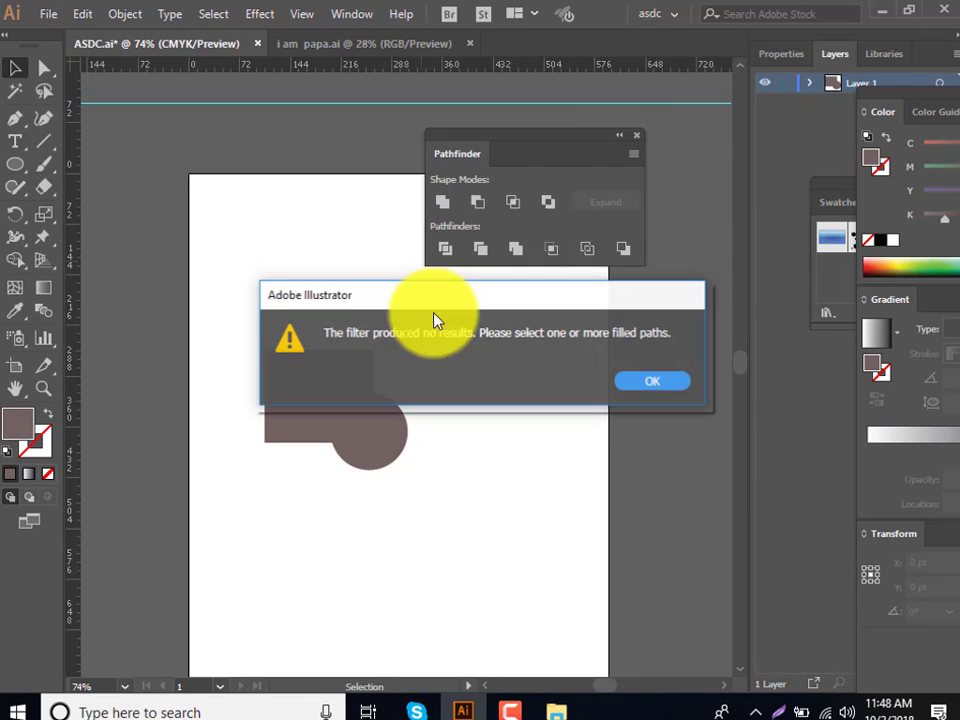
left_click(680, 381)
left_click_drag(250, 298, 432, 600)
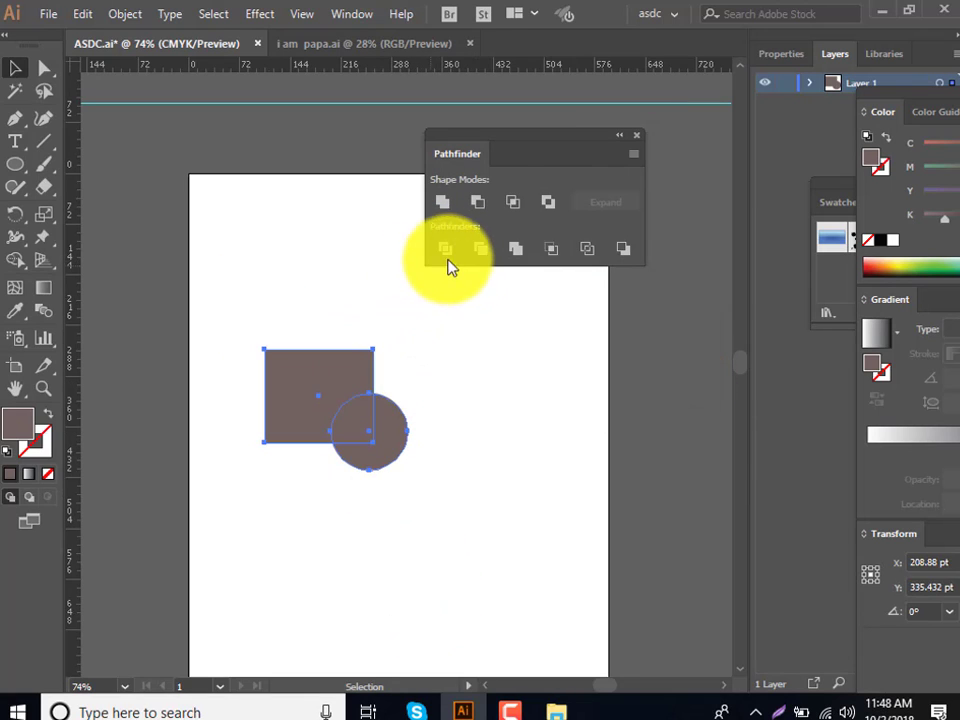
Apply Pathfinder Trim to the overlapping square and circle, then deselect everything
right_click(372, 398)
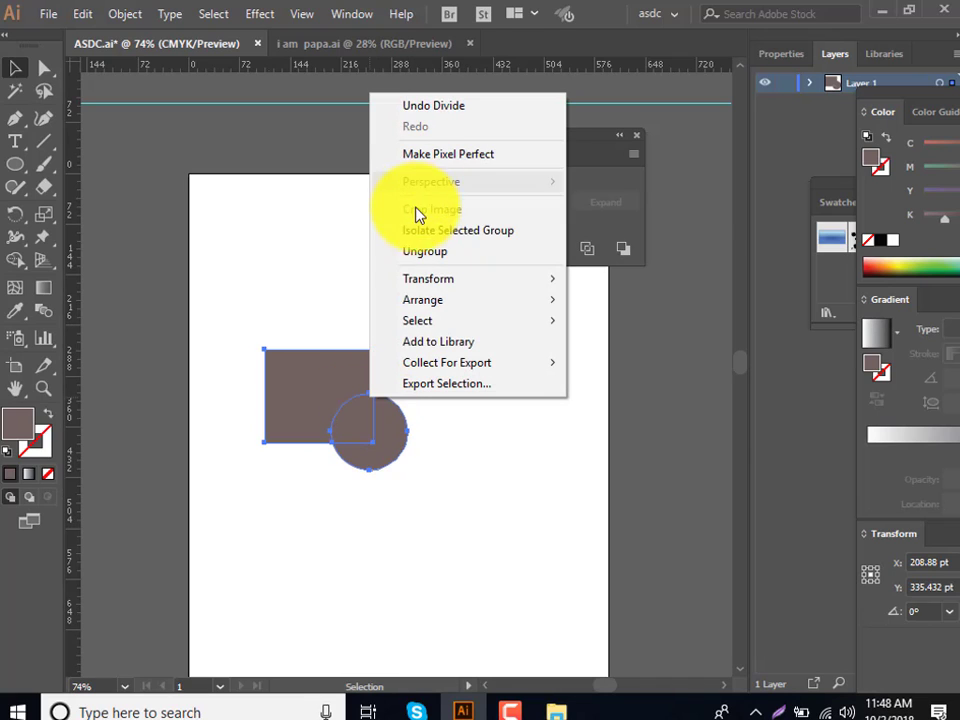
left_click(420, 256)
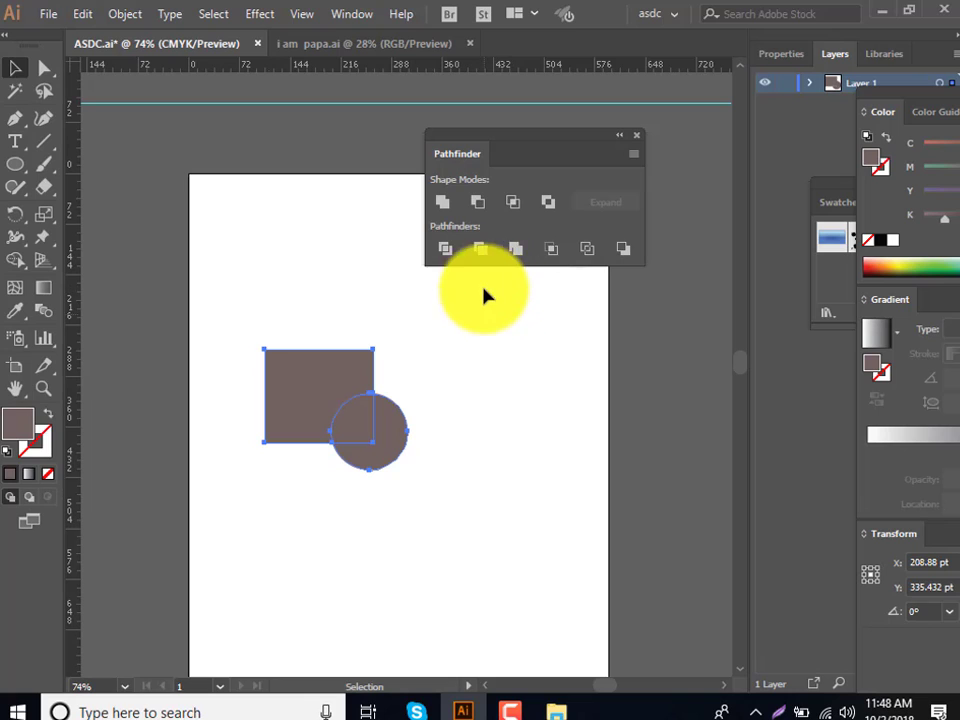
left_click(492, 257)
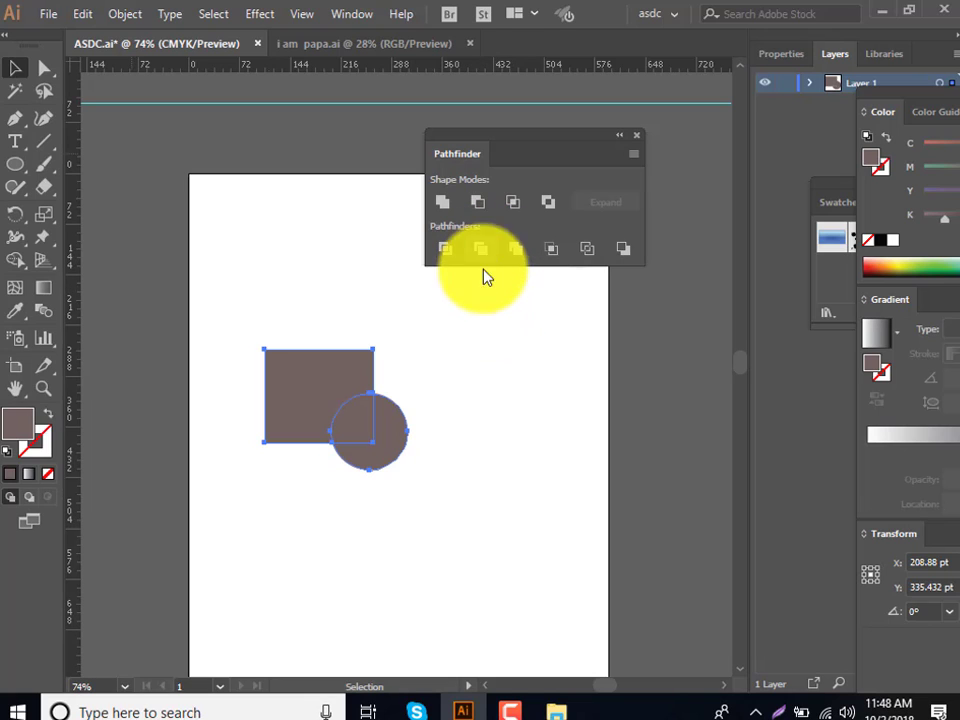
right_click(375, 453)
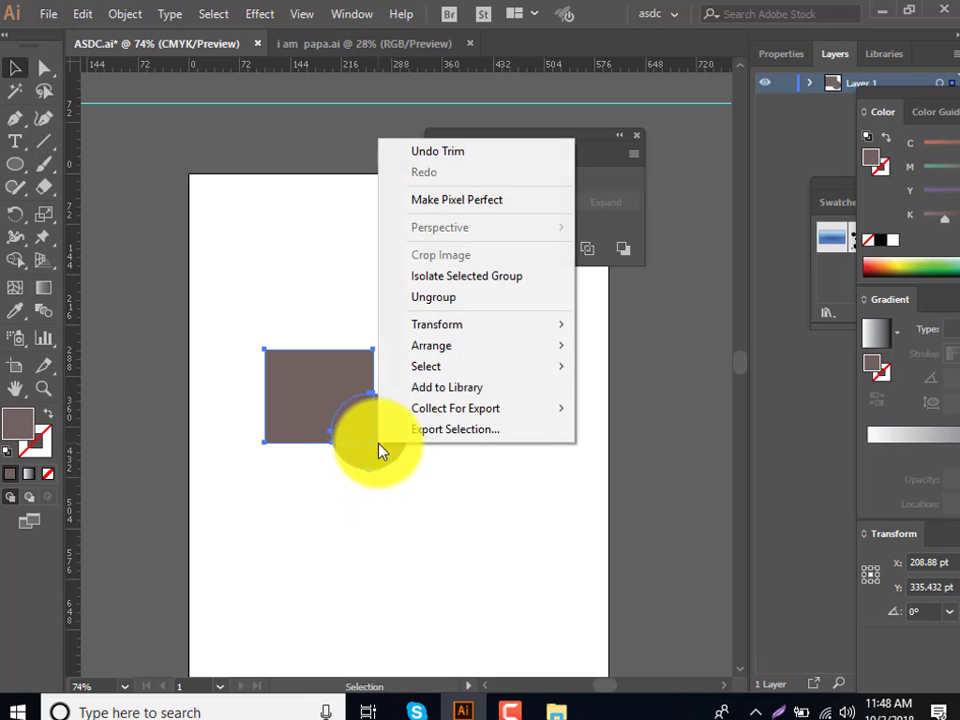
left_click(420, 510)
key("ctrl+a")
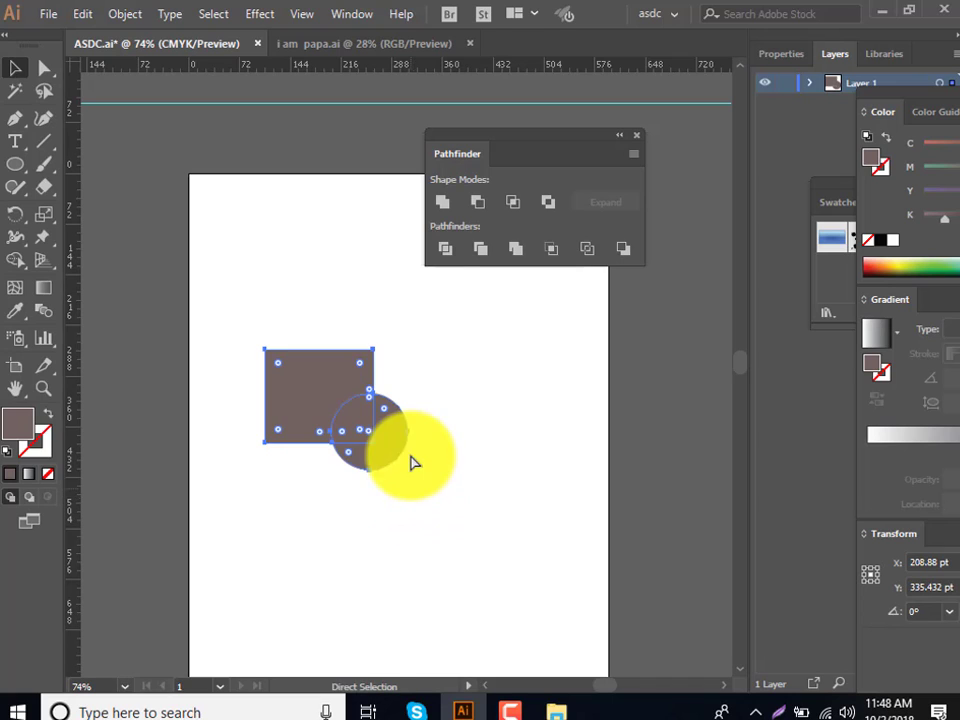
key("v")
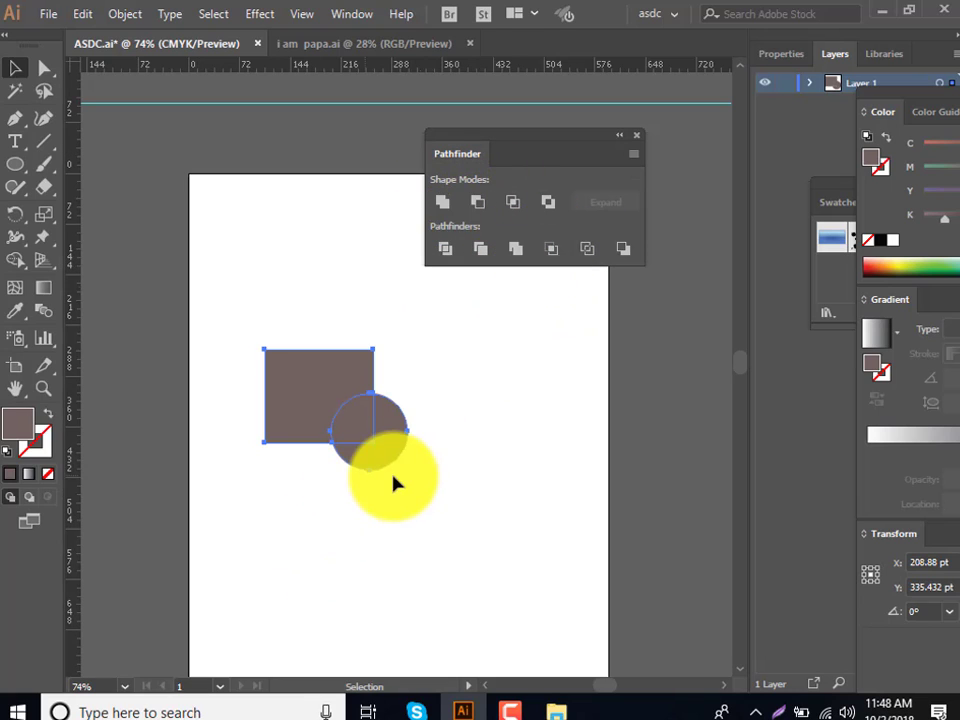
left_click(365, 525)
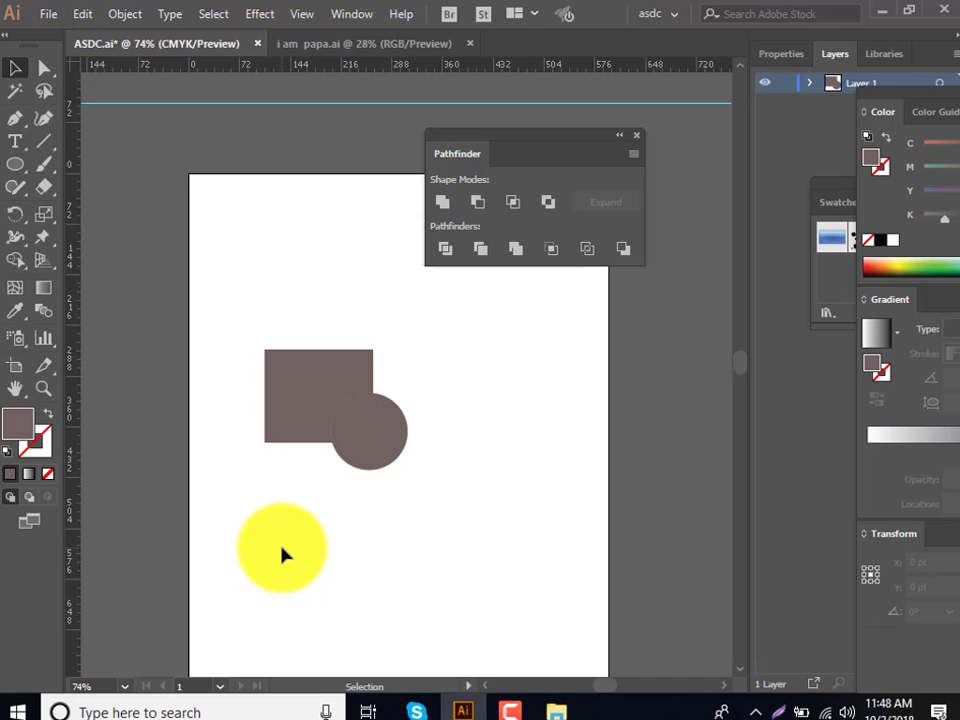
Give both shapes a bright red fill
left_click_drag(251, 343, 340, 466)
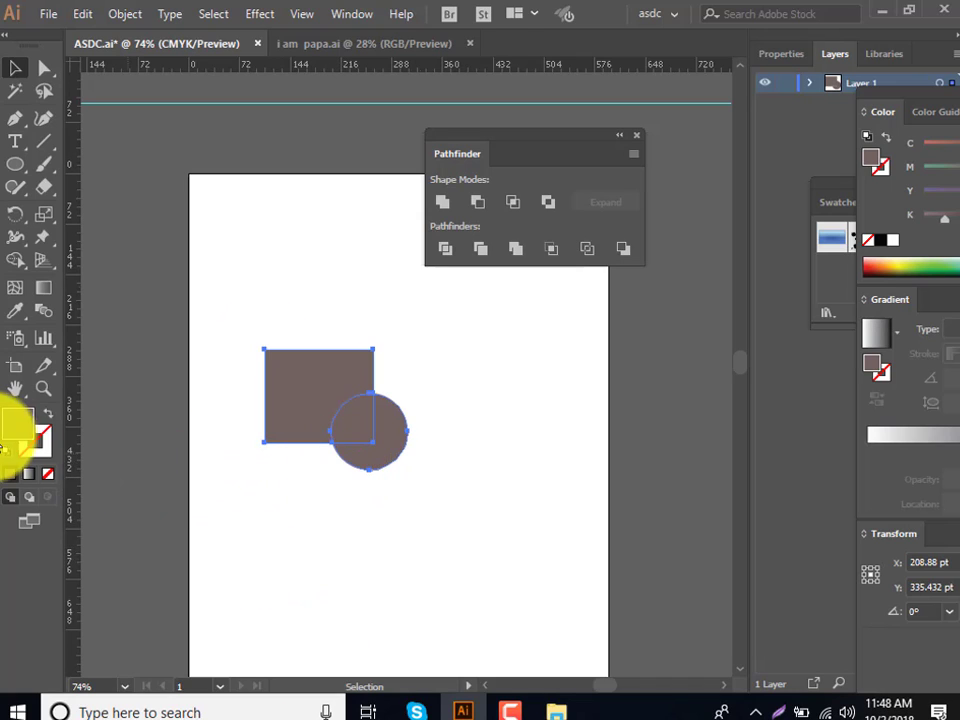
double_click(17, 424)
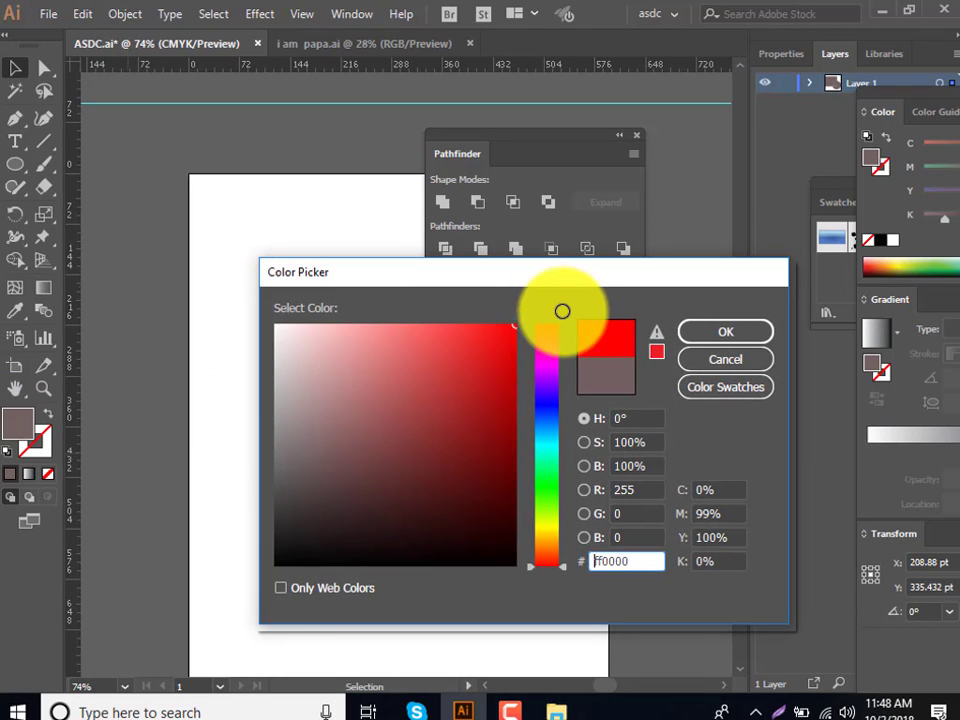
left_click(496, 343)
left_click(720, 332)
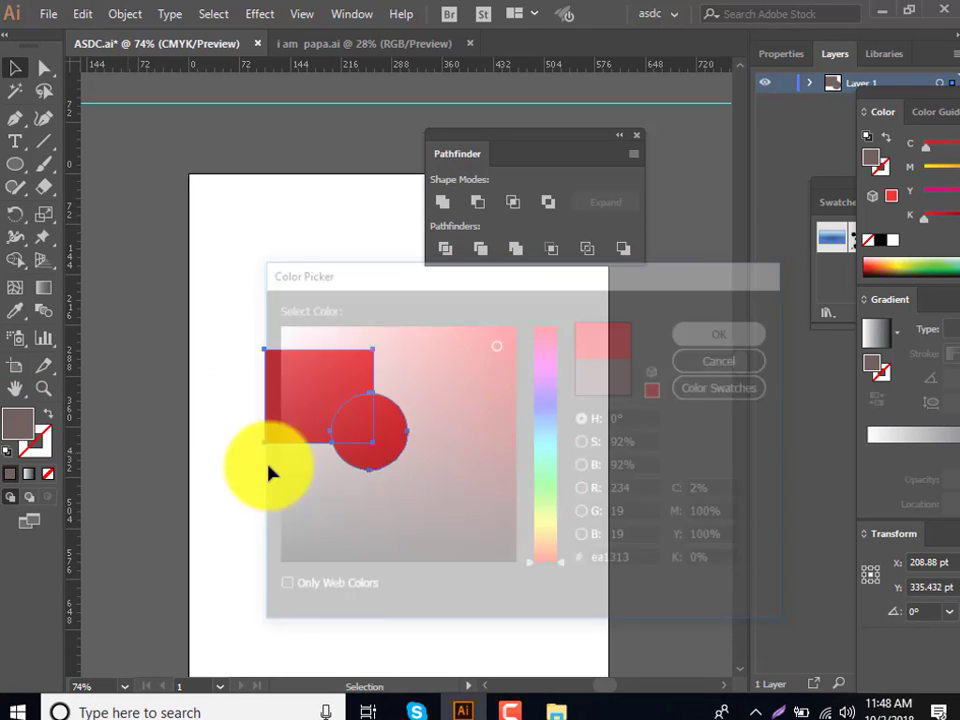
Set the stroke colour to dark blue and switch to the Essentials workspace
double_click(46, 455)
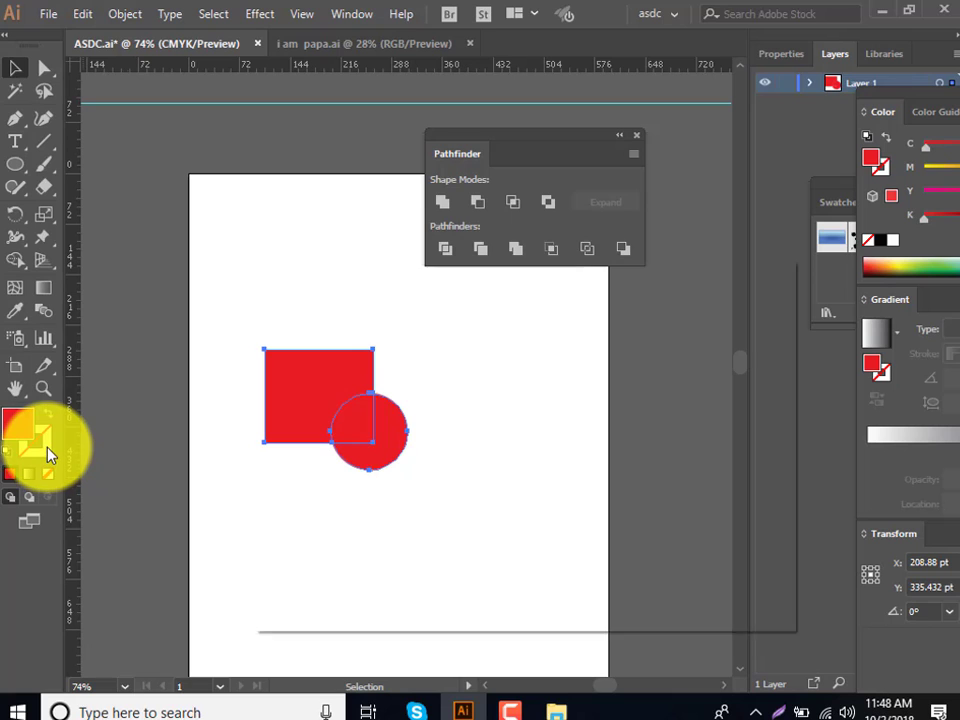
mouse_move(343, 437)
left_mouse_down()
mouse_move(490, 373)
mouse_move(533, 413)
left_mouse_up()
left_click(540, 403)
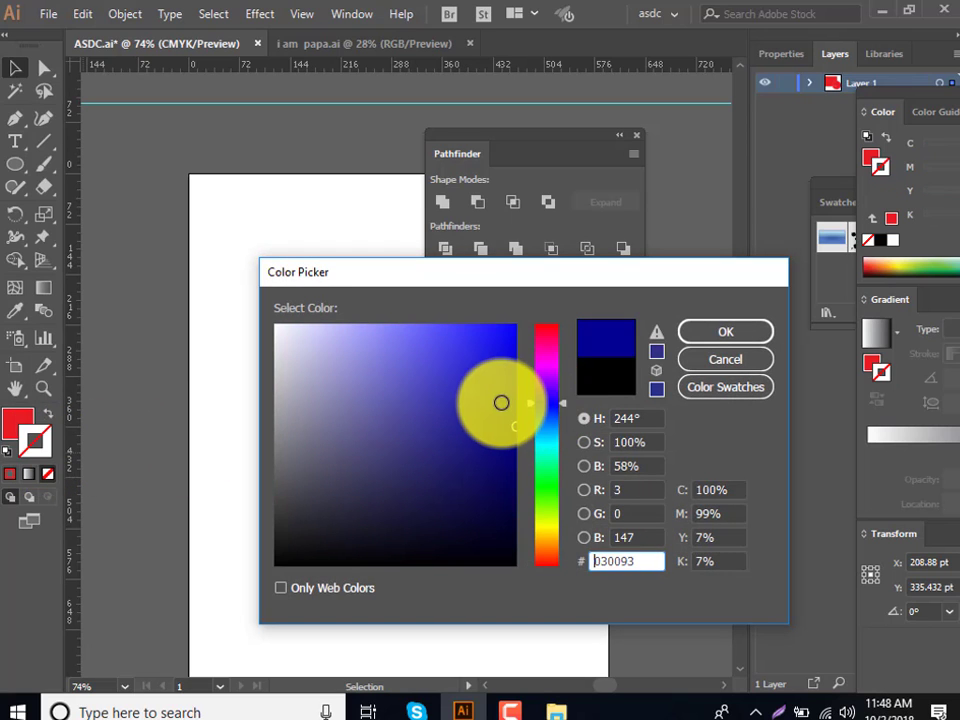
left_click(501, 401)
left_click(725, 331)
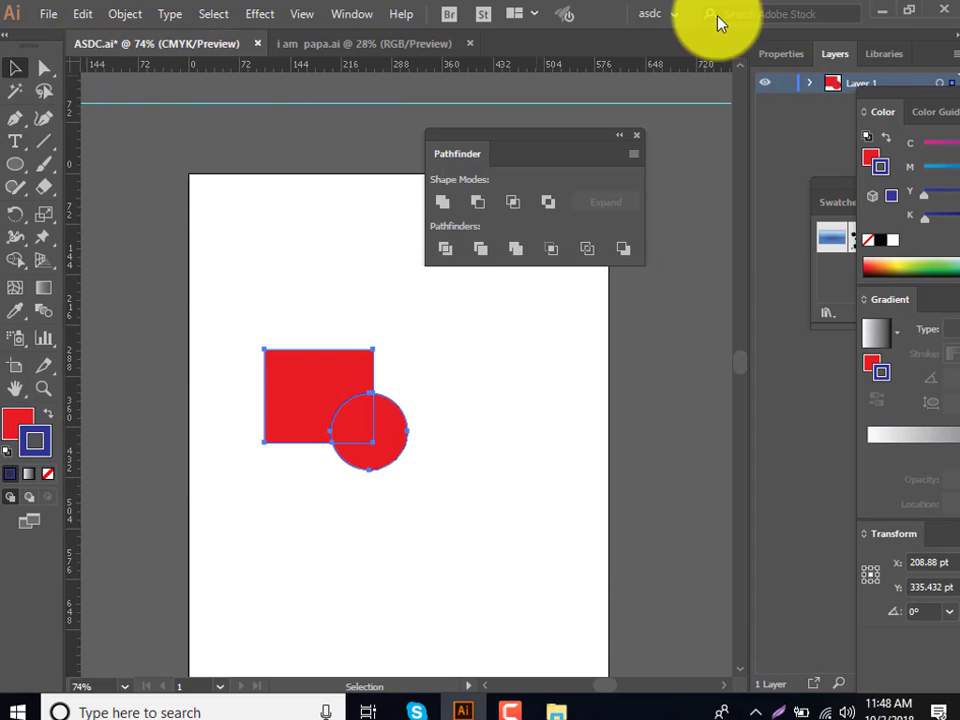
left_click(670, 15)
left_click(680, 106)
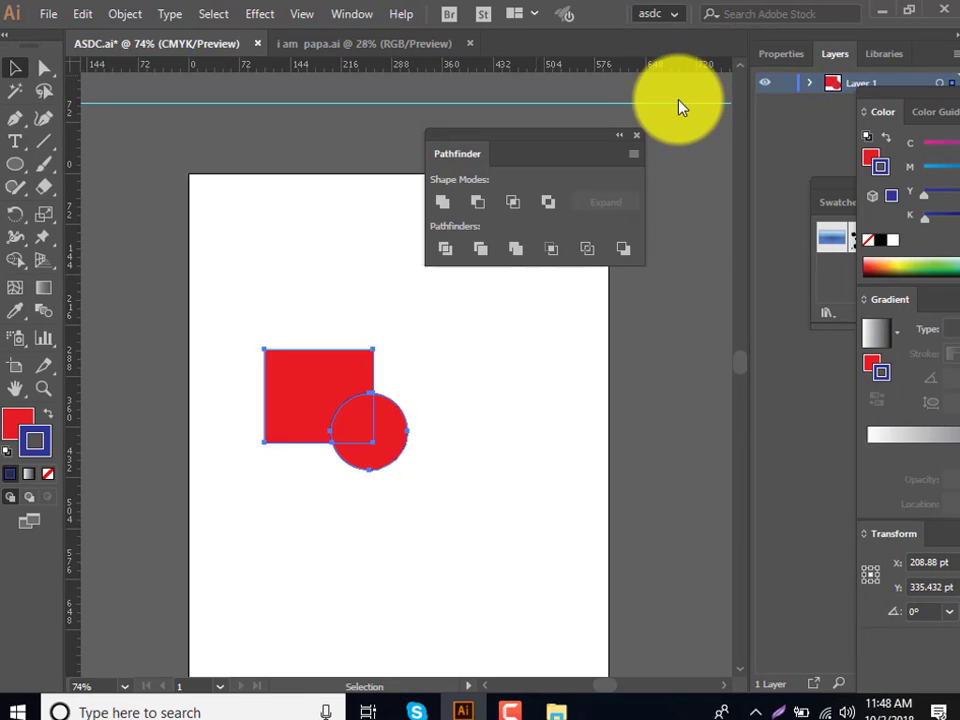
Raise the stroke weight on the red square and circle to 8 pt
left_click(652, 17)
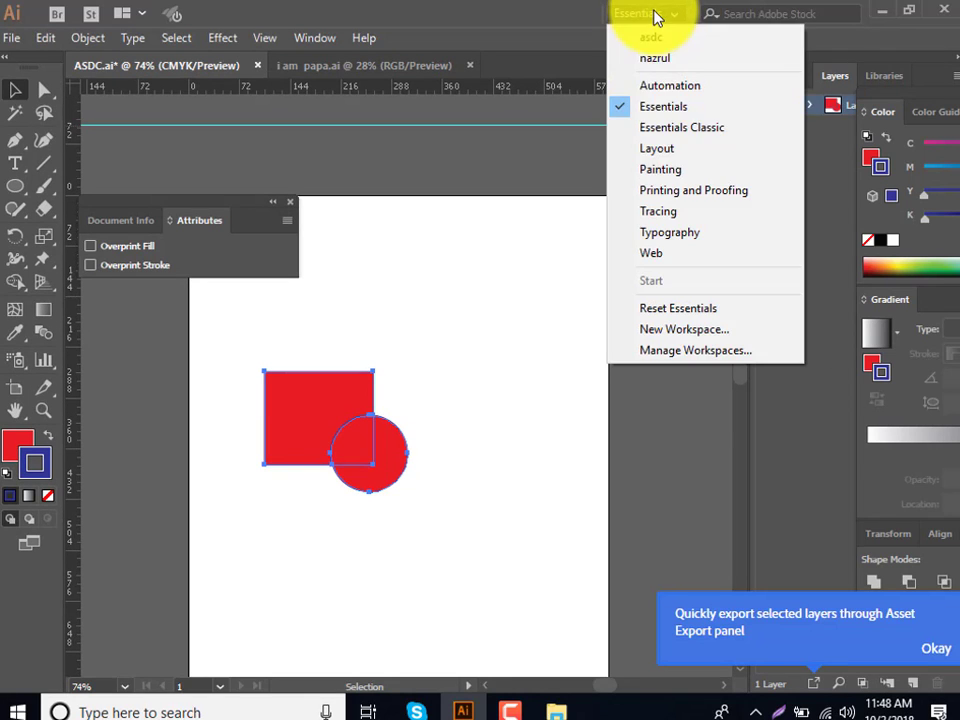
left_click(666, 141)
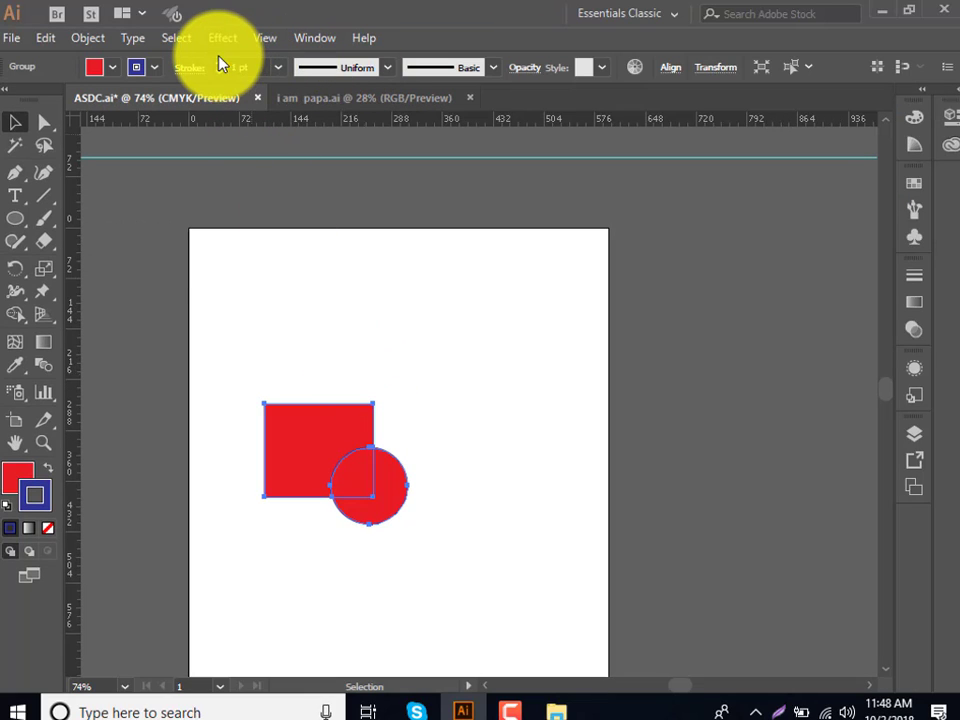
left_click(219, 61)
left_click(219, 61)
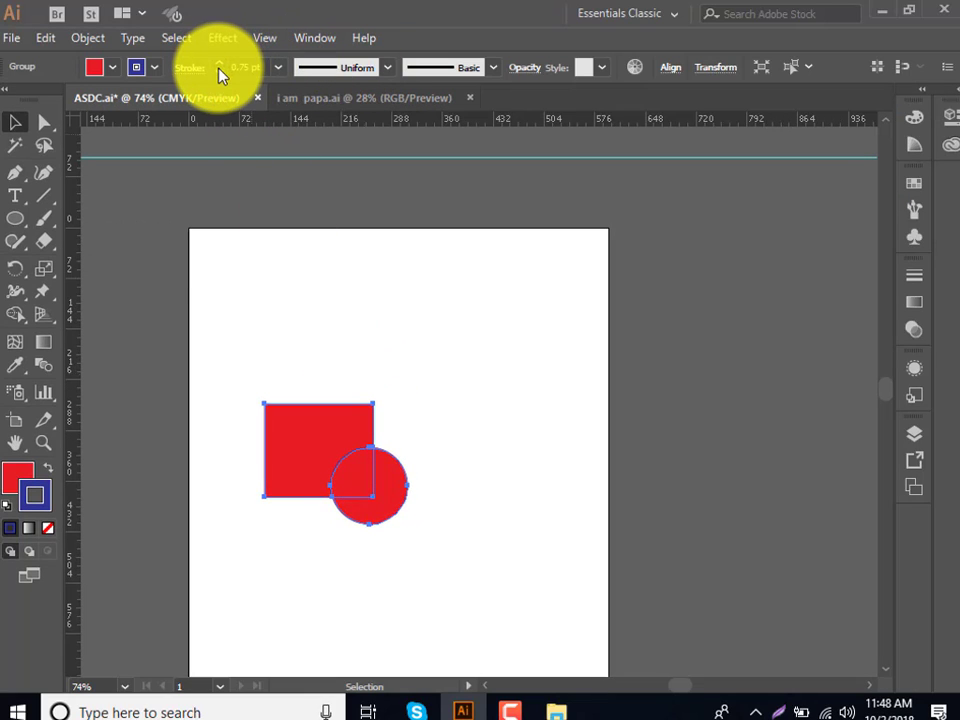
left_click(219, 62)
left_click(219, 62)
left_click(219, 62)
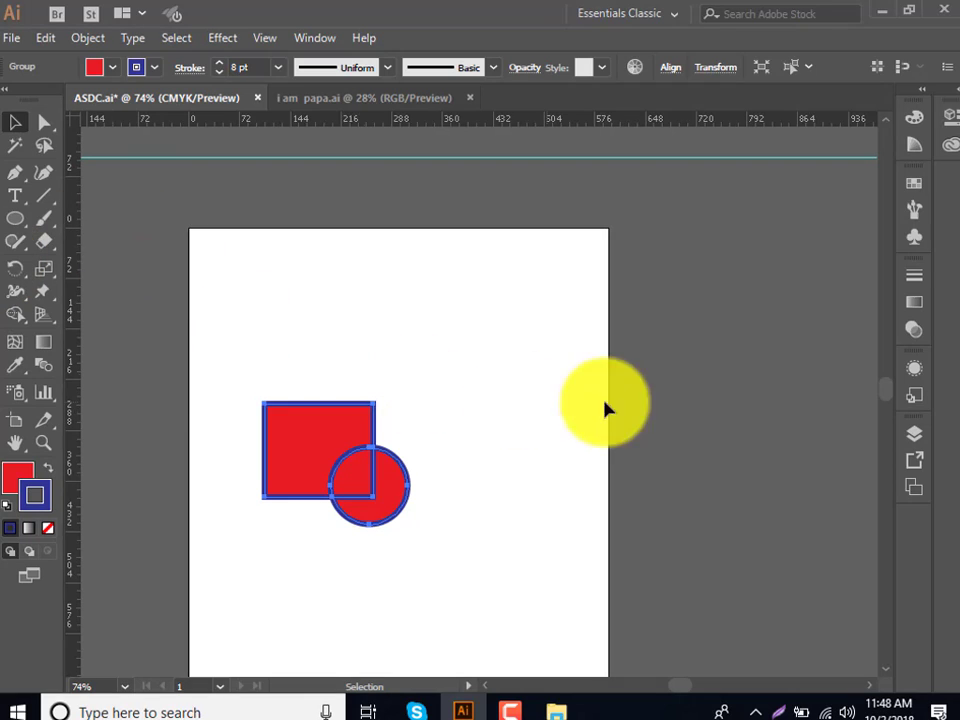
left_click(309, 38)
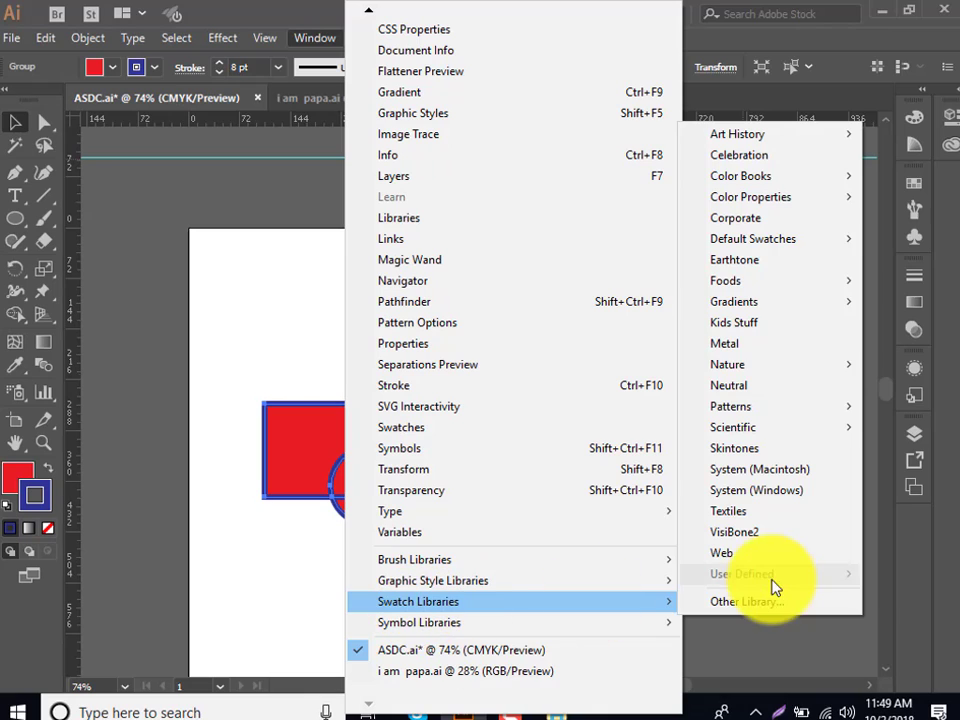
mouse_move(418, 601)
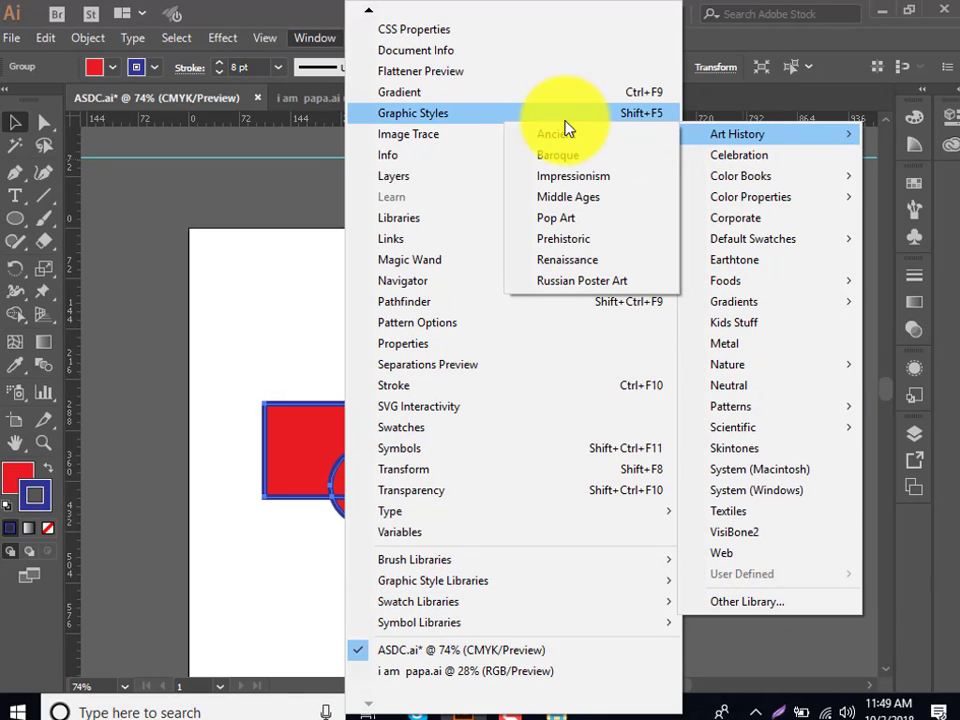
Check the Image Trace panel, then switch workspaces via Printing and Proofing to Painting
left_click(574, 134)
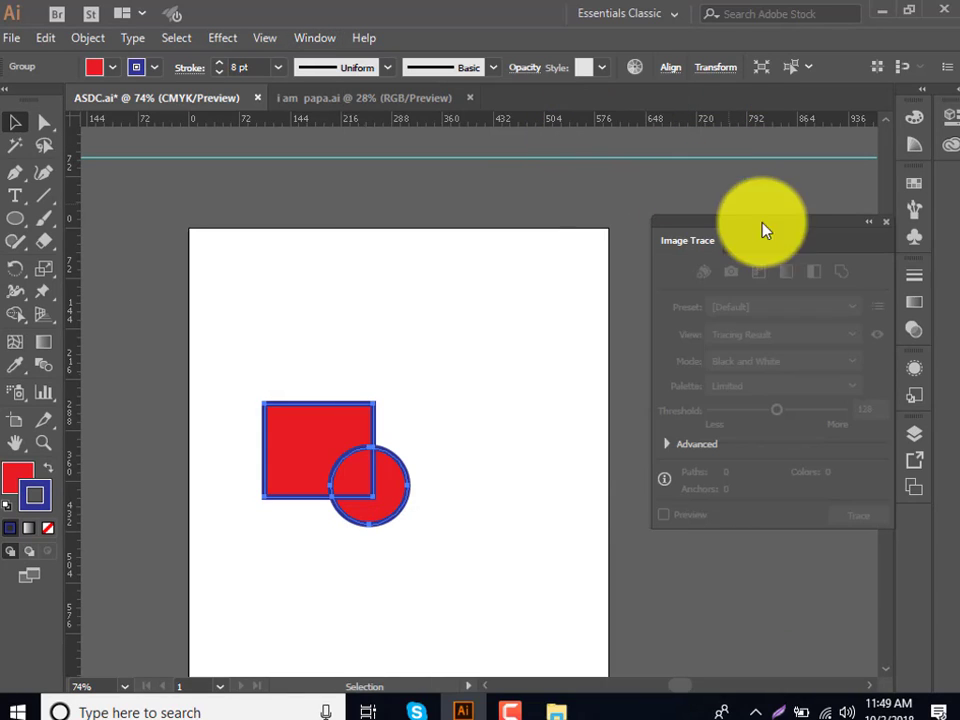
left_click(885, 221)
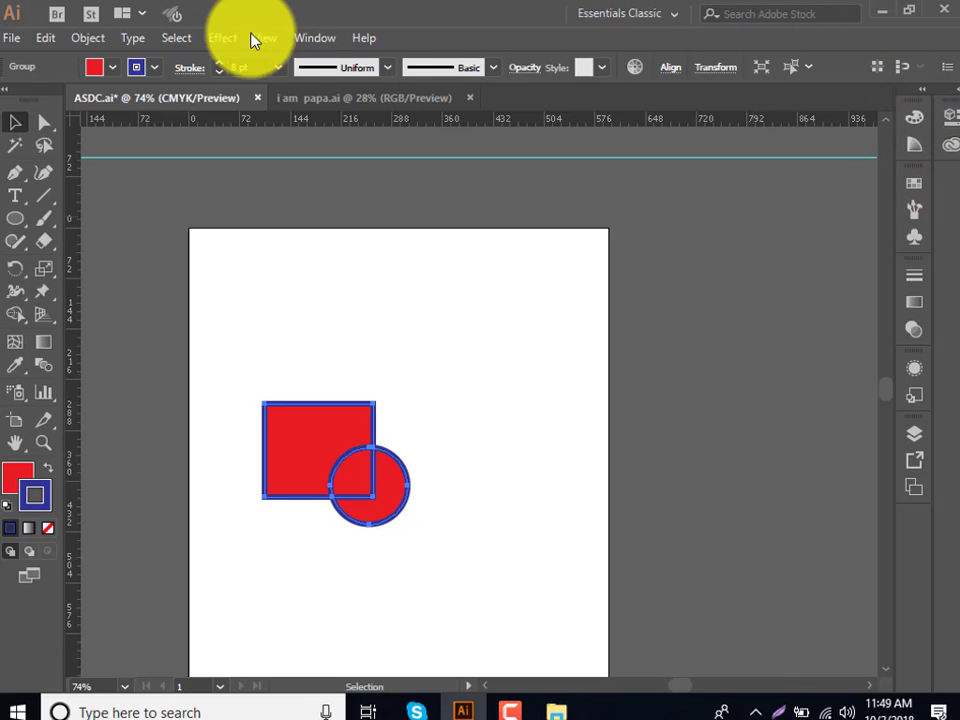
left_click(310, 38)
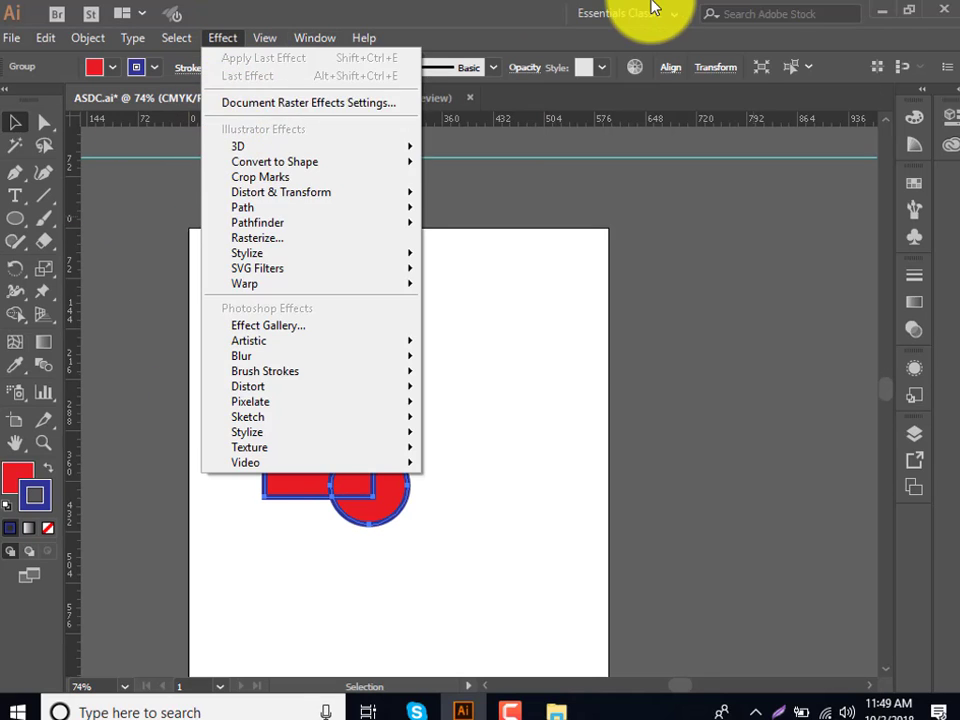
left_click(625, 13)
left_click(632, 191)
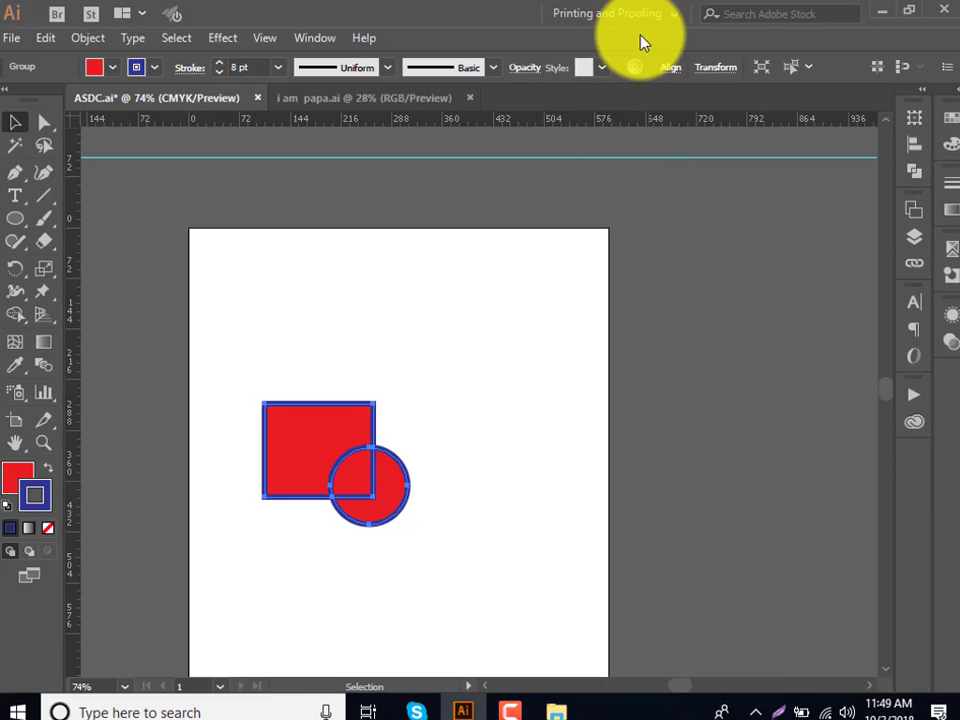
left_click(623, 14)
left_click(610, 168)
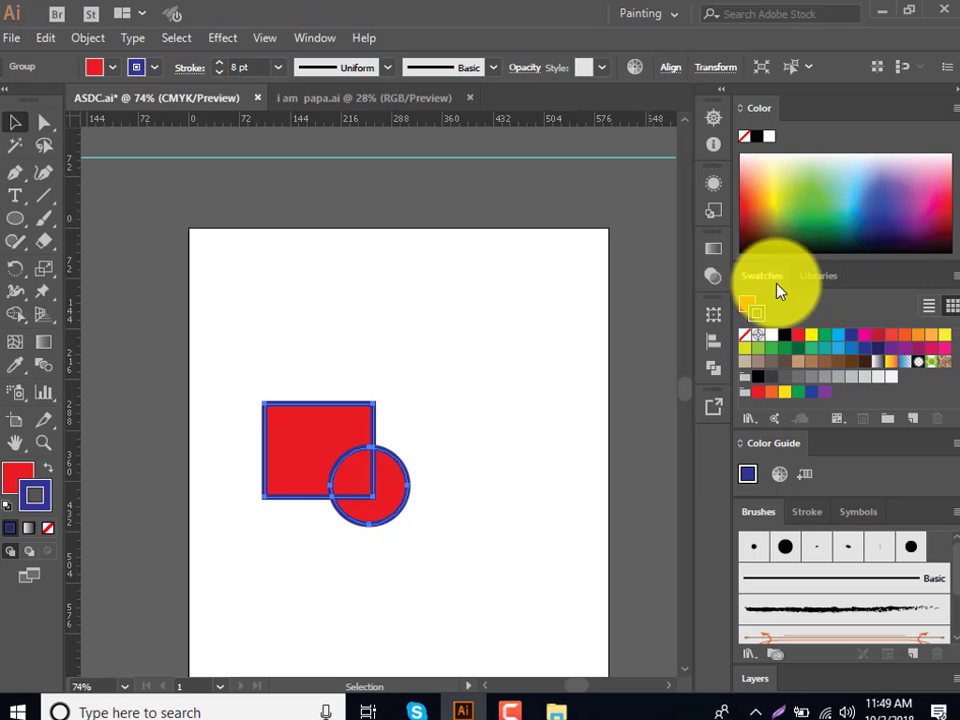
Float the Swatches panel and set the shapes' stroke to yellow
left_click_drag(764, 277, 333, 205)
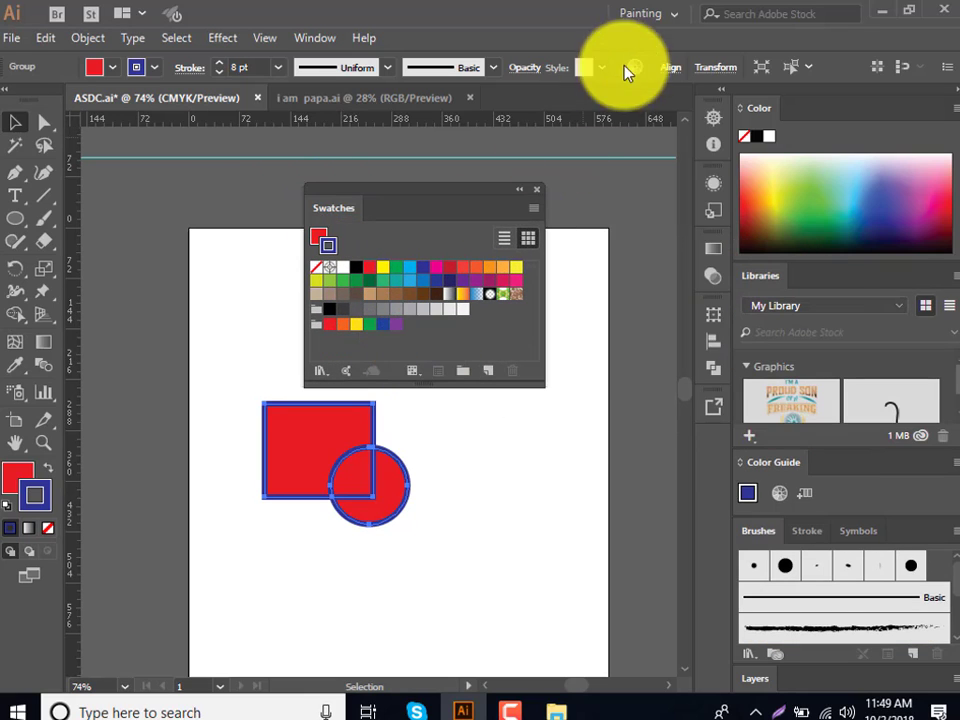
left_click(409, 268)
left_click(455, 268)
left_click(503, 268)
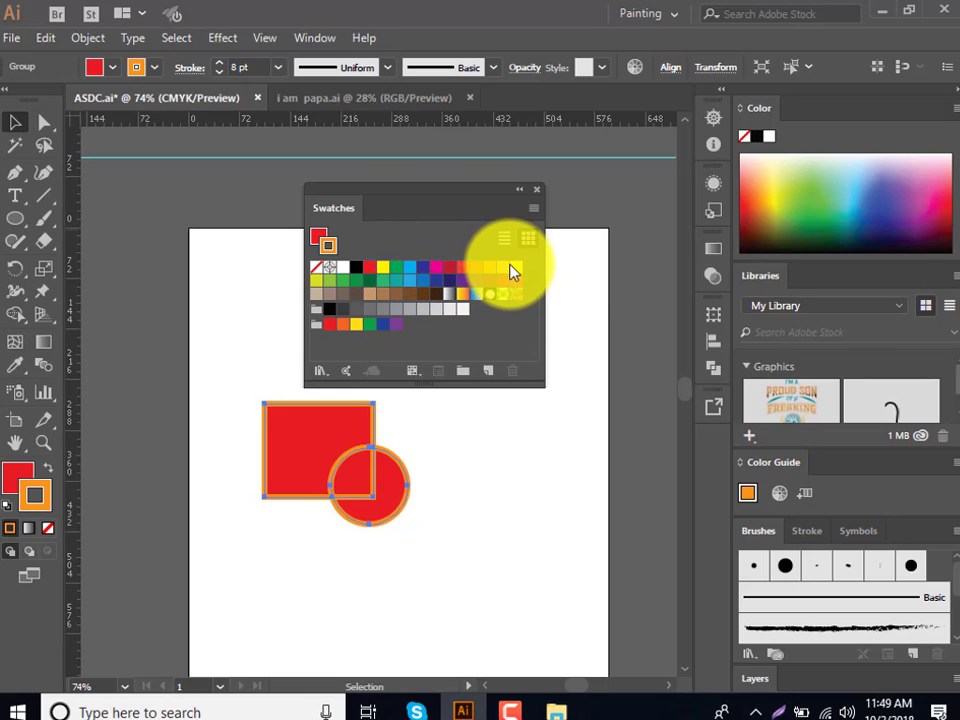
left_click(516, 267)
Try several fill swatches on the shapes, settling on light orange
left_click(14, 474)
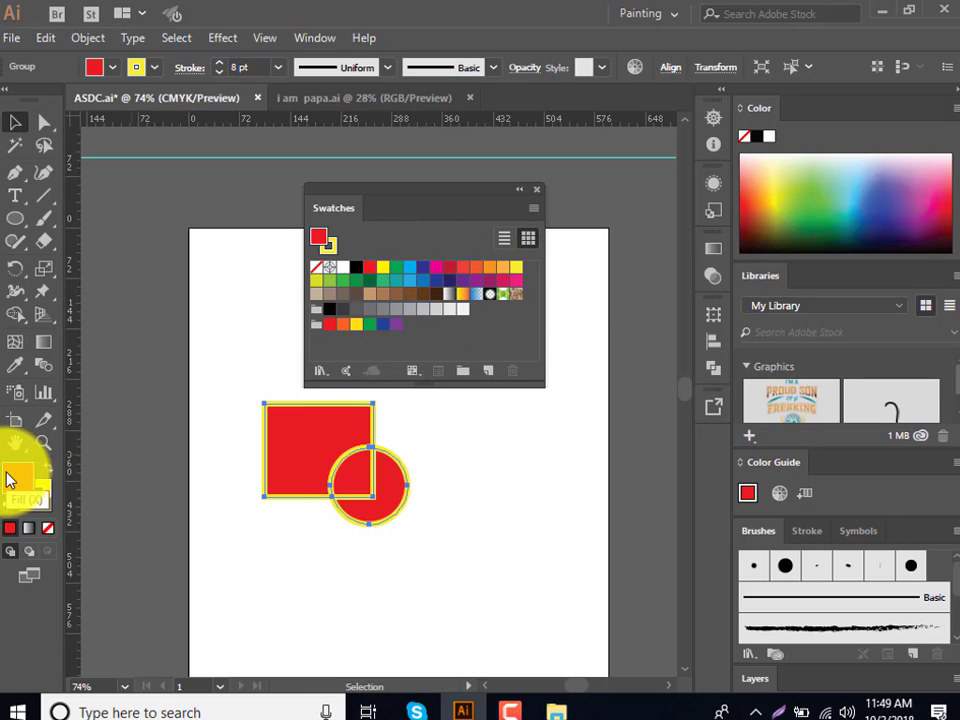
left_click(397, 295)
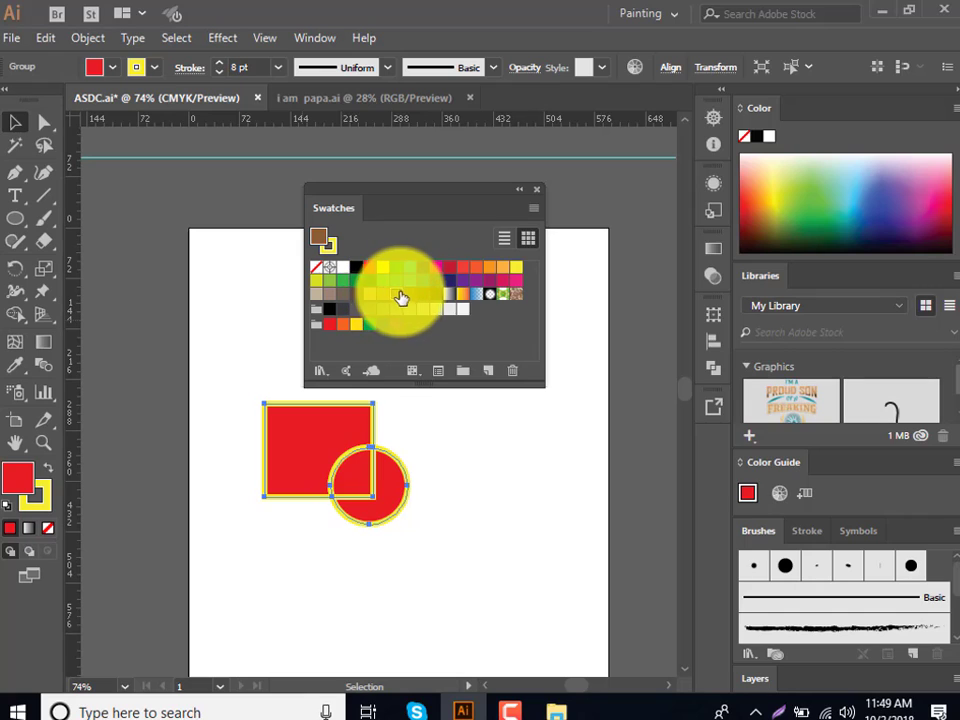
left_click(469, 279)
left_click(476, 268)
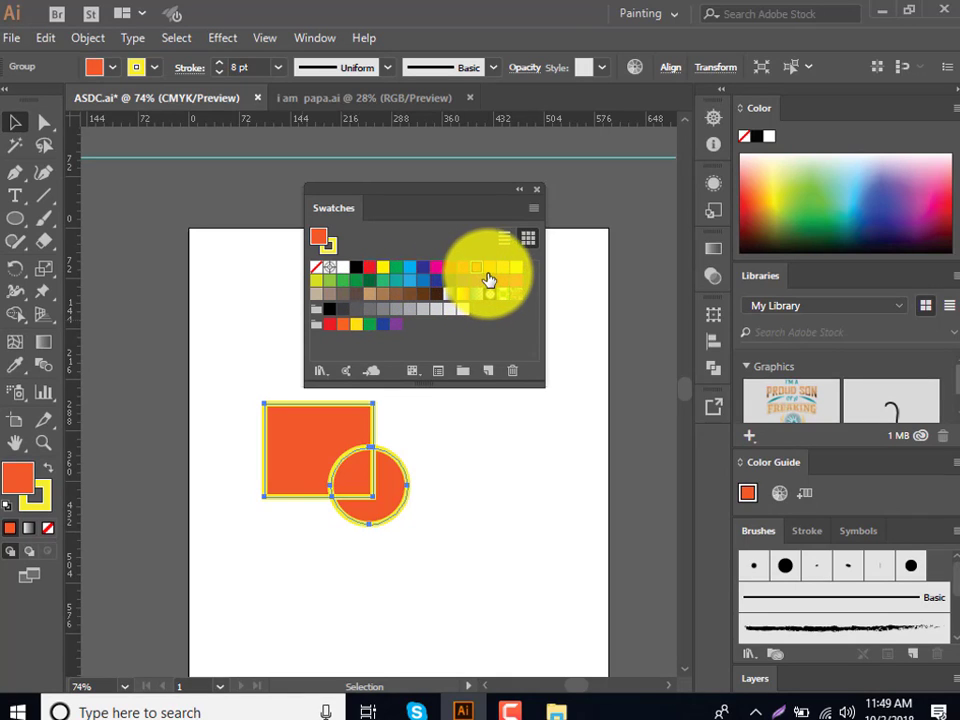
left_click(484, 274)
left_click(489, 268)
left_click(521, 275)
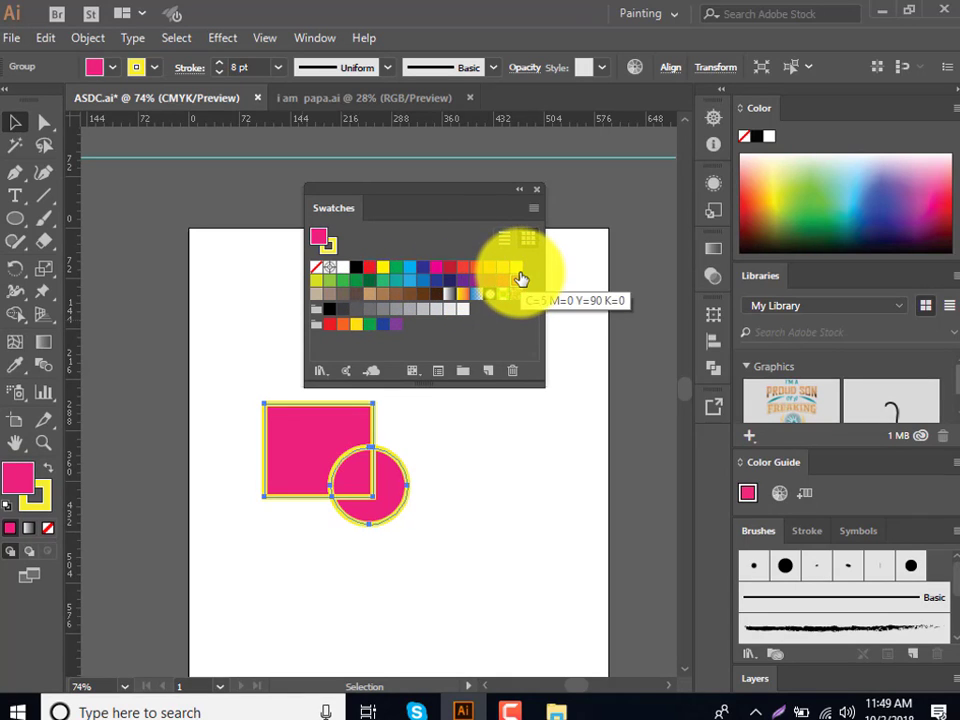
left_click(498, 276)
left_click(478, 269)
left_click(436, 280)
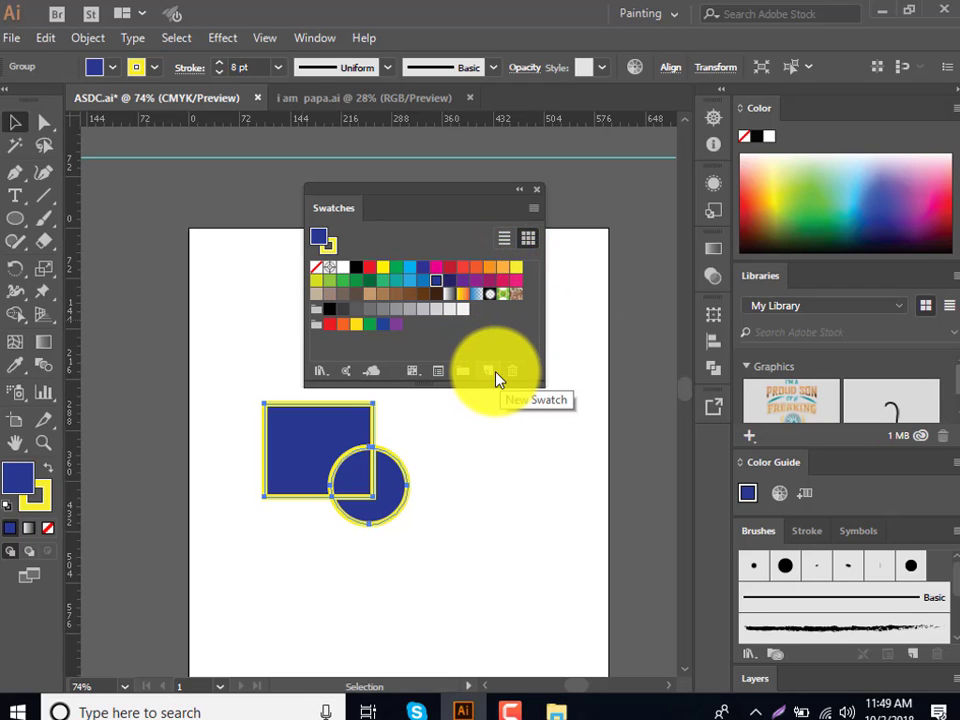
left_click(400, 268)
left_click(478, 268)
left_click(502, 268)
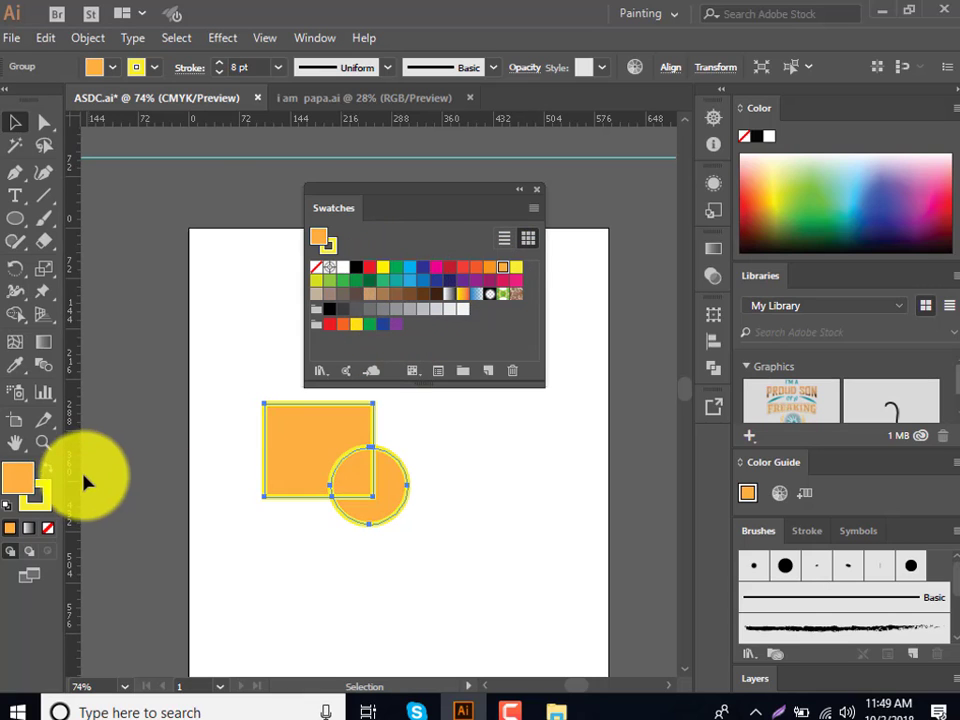
Set fill 7c5c04 in the Color Picker, then apply a magenta swatch and close Swatches
double_click(12, 484)
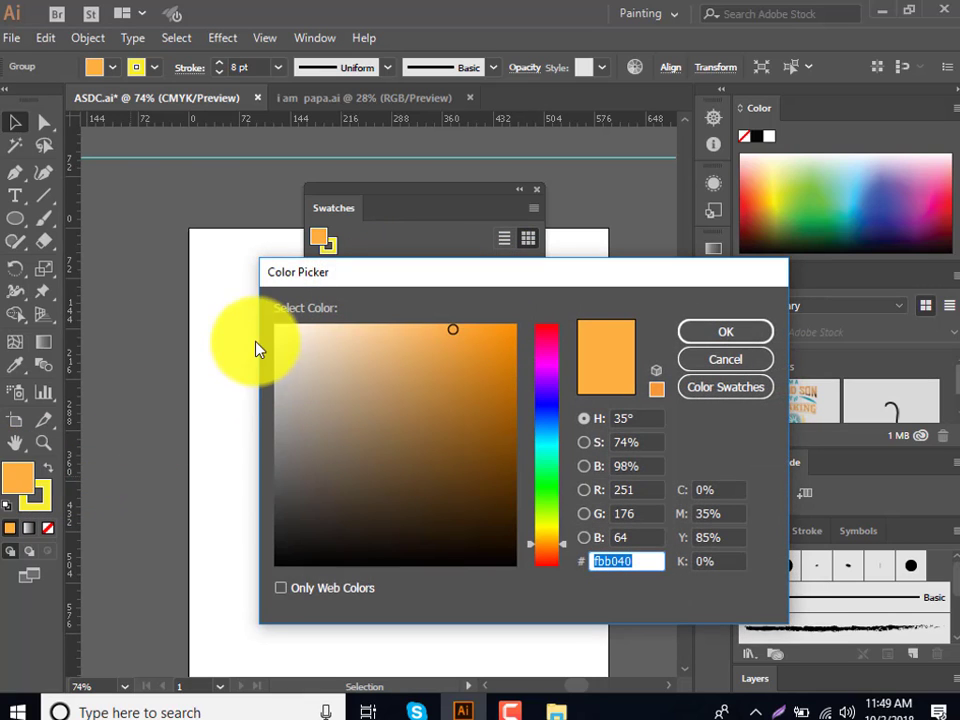
left_click(548, 461)
left_click_drag(471, 471, 480, 497)
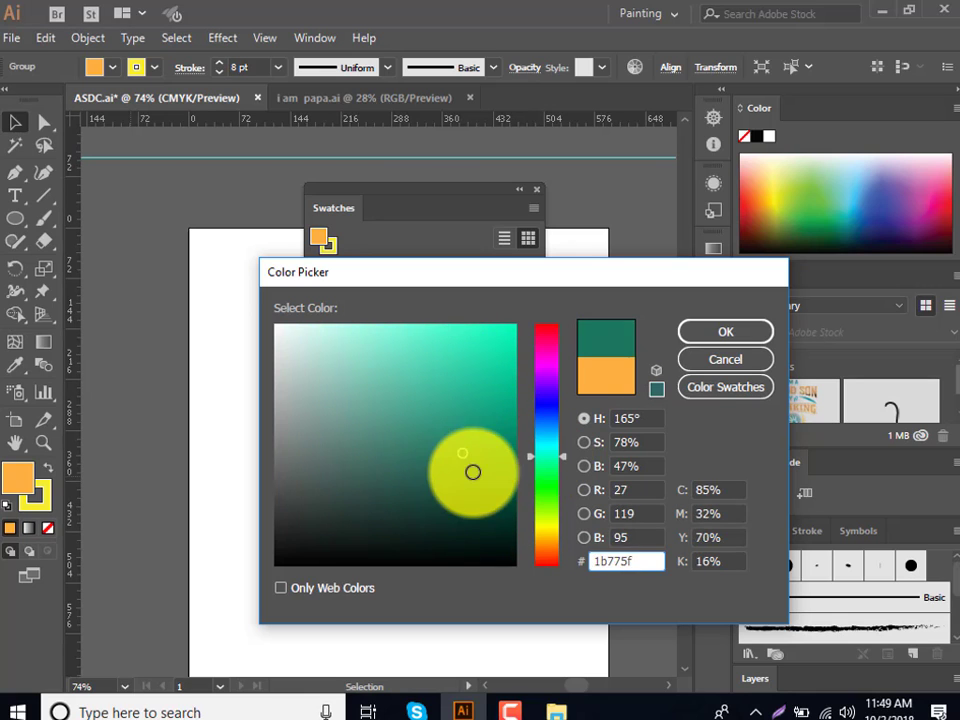
left_click(547, 537)
left_click(511, 449)
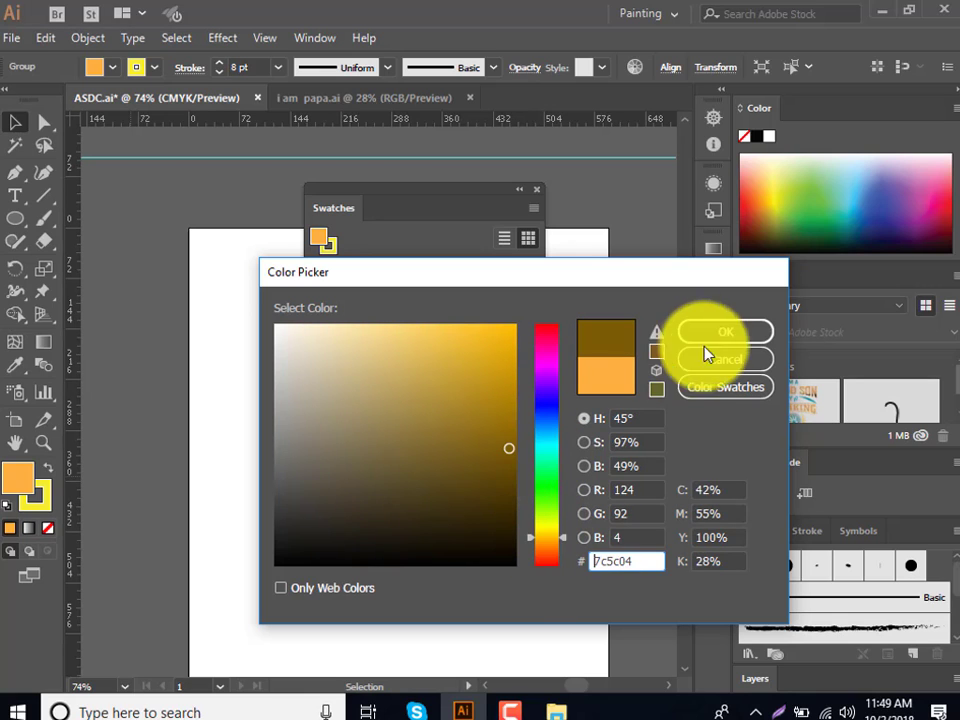
left_click(705, 332)
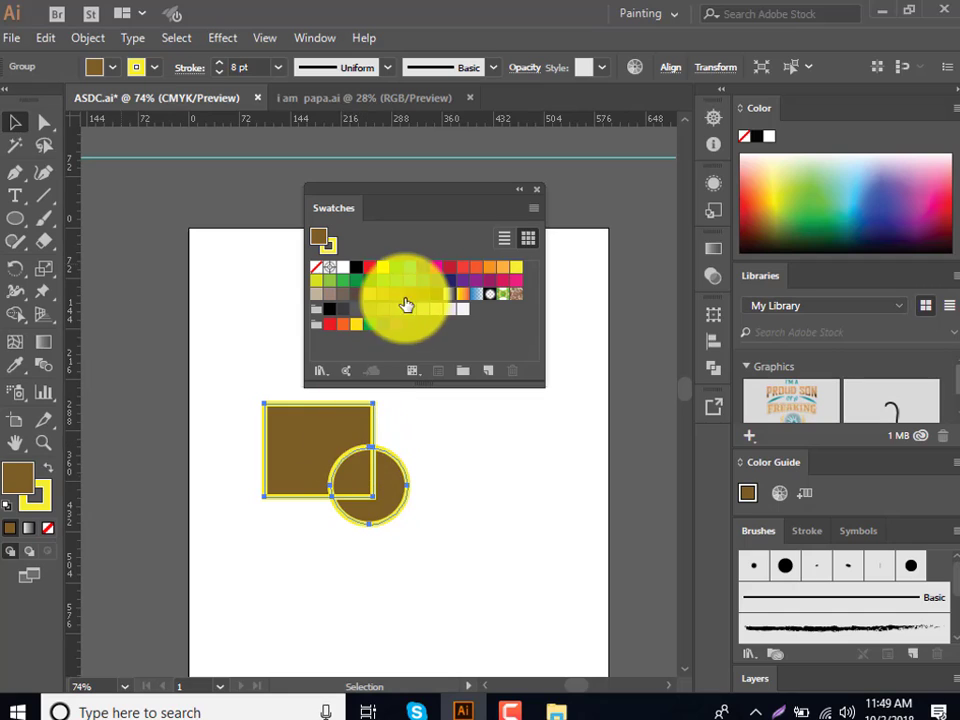
left_click(476, 280)
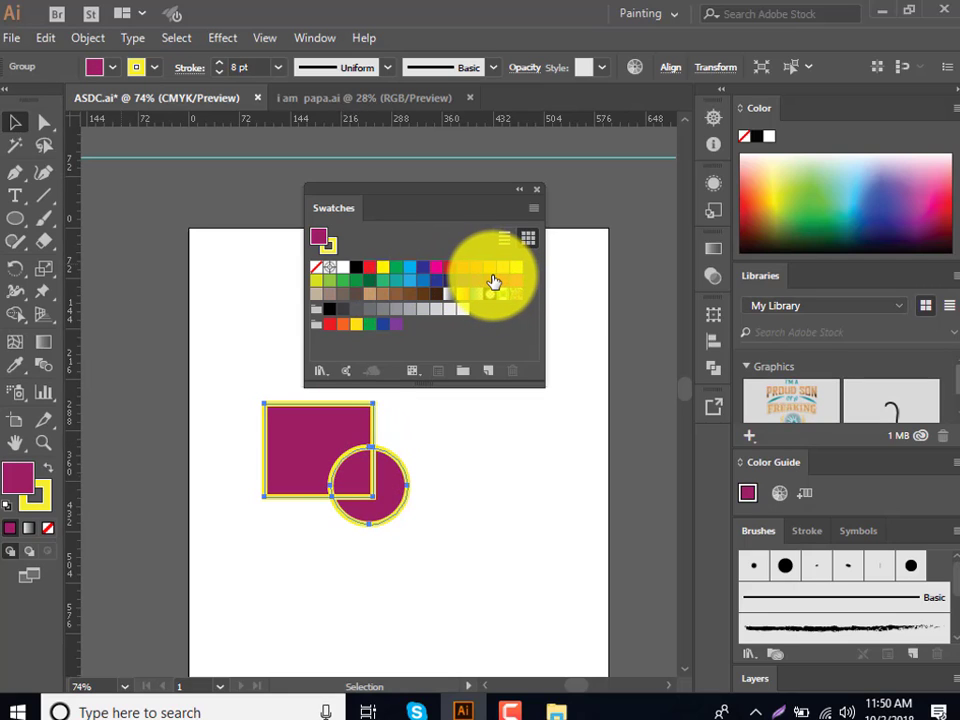
left_click(536, 190)
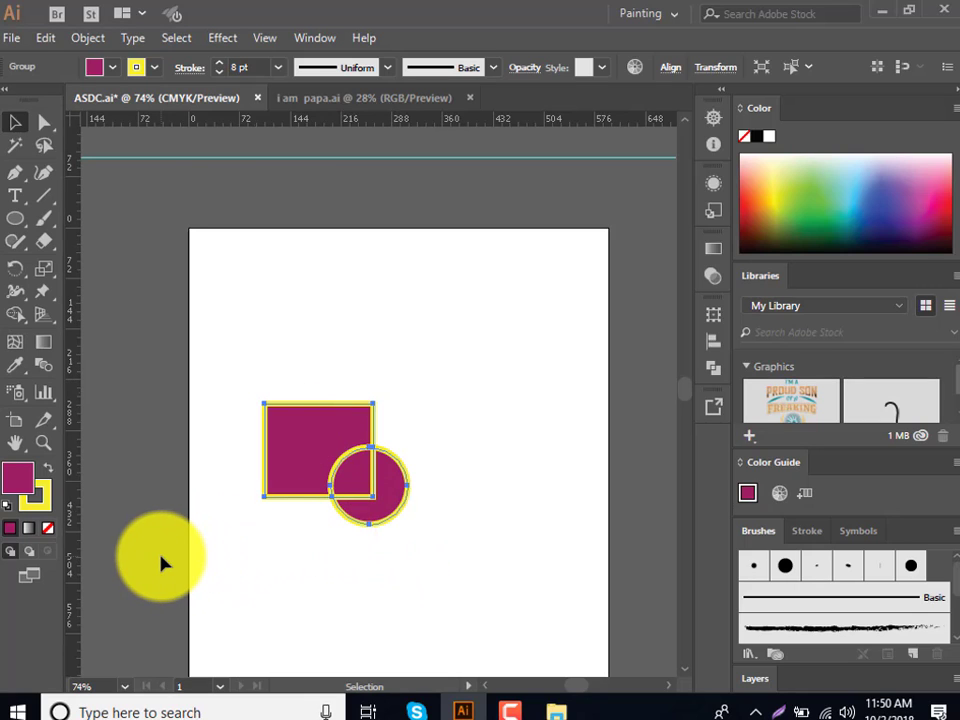
In i am papa.ai, select anchor points on the teal swoosh under OF A
left_click(45, 122)
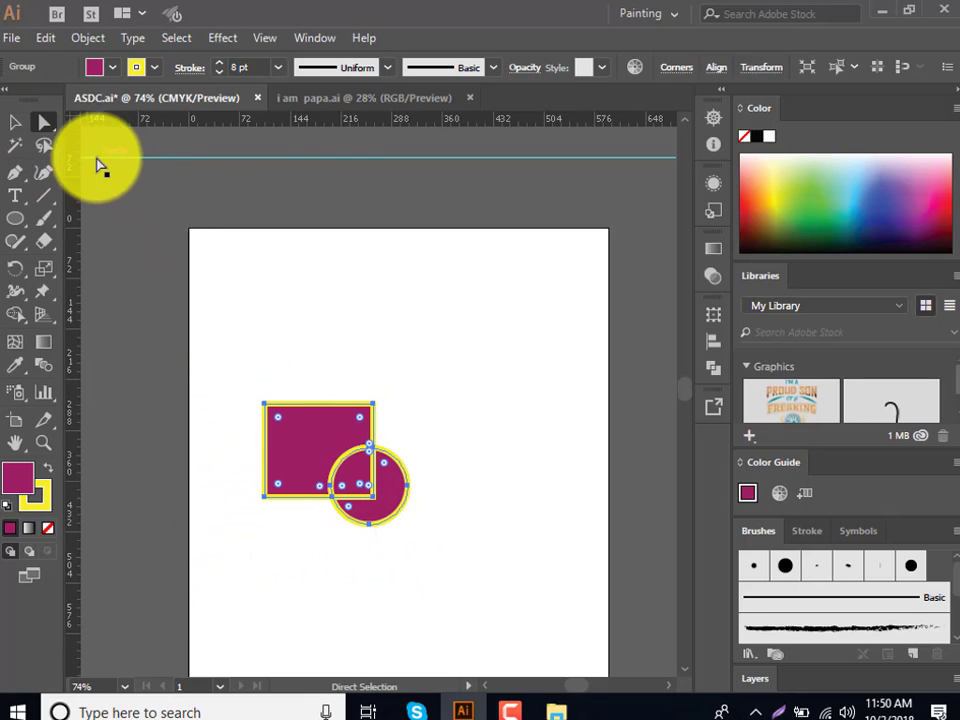
left_click(352, 98)
left_click(308, 236)
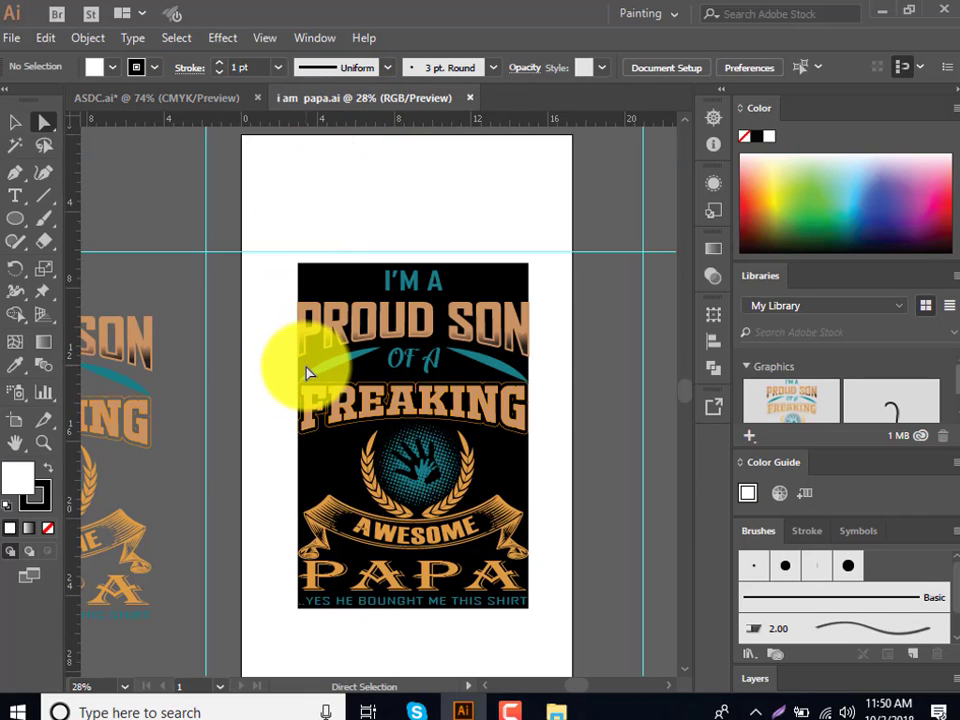
left_click(337, 390)
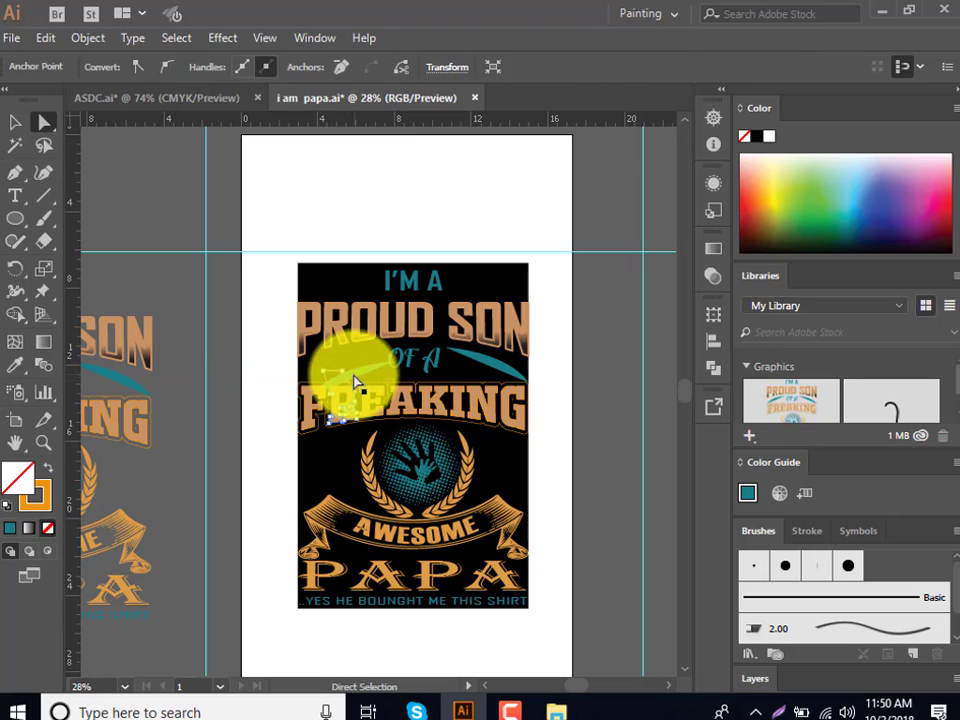
left_click_drag(337, 390, 396, 427)
Select and deselect the artwork groups, then return to the ASDC.ai document
left_click(15, 122)
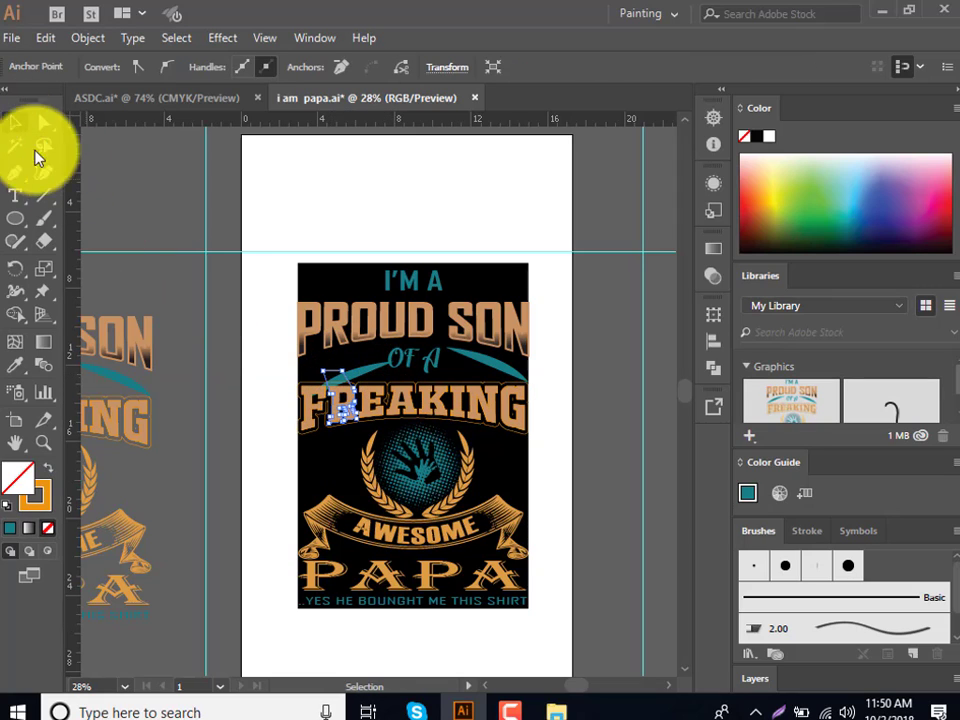
left_click(340, 335)
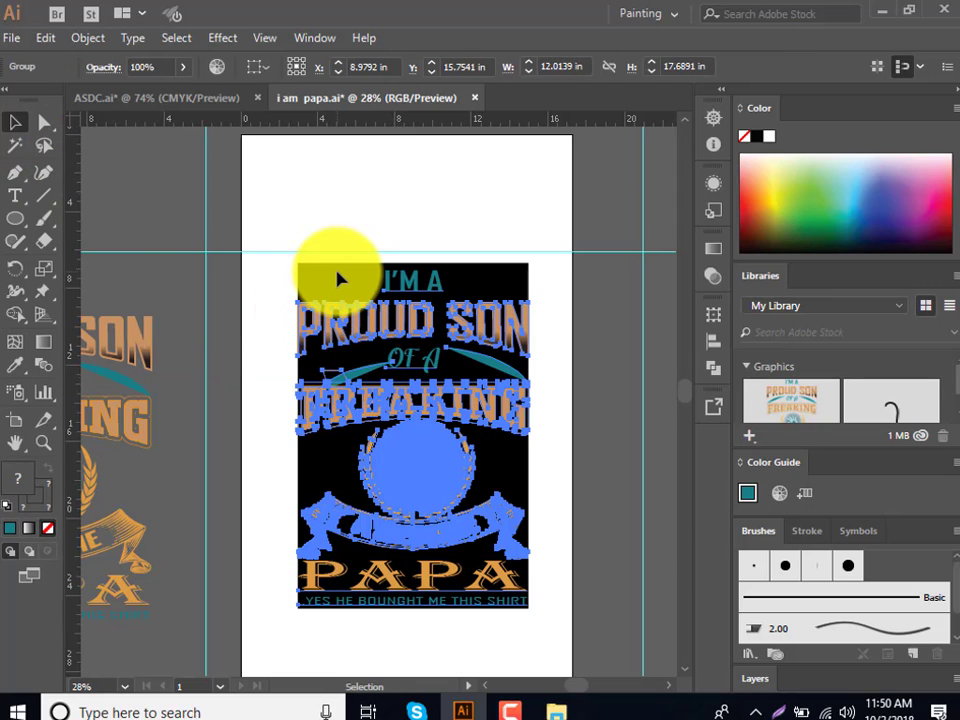
left_click(338, 285)
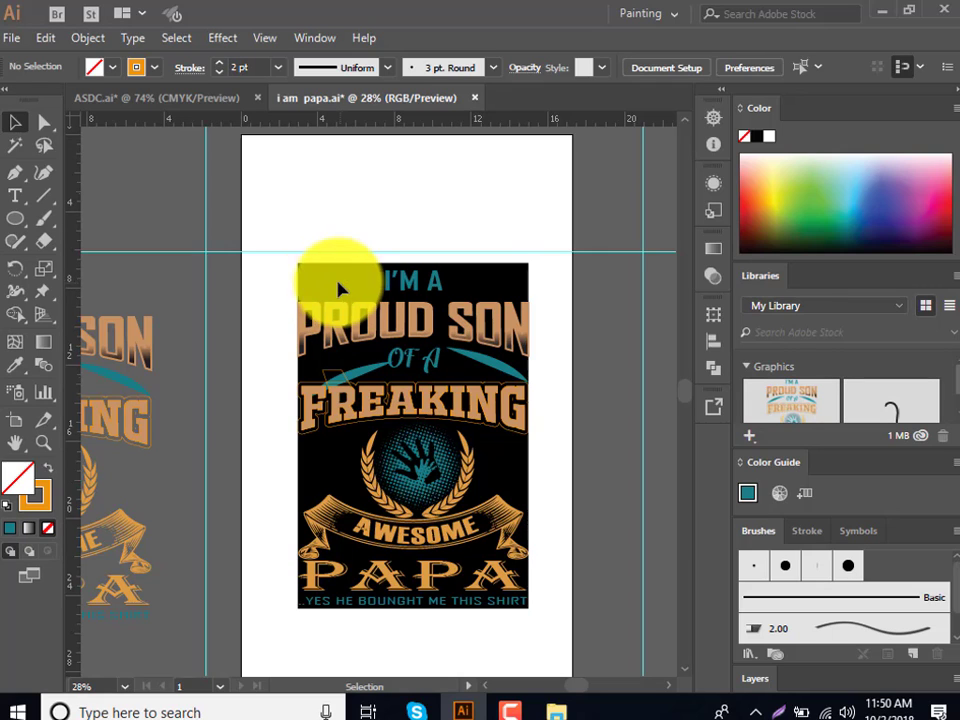
left_click(107, 360)
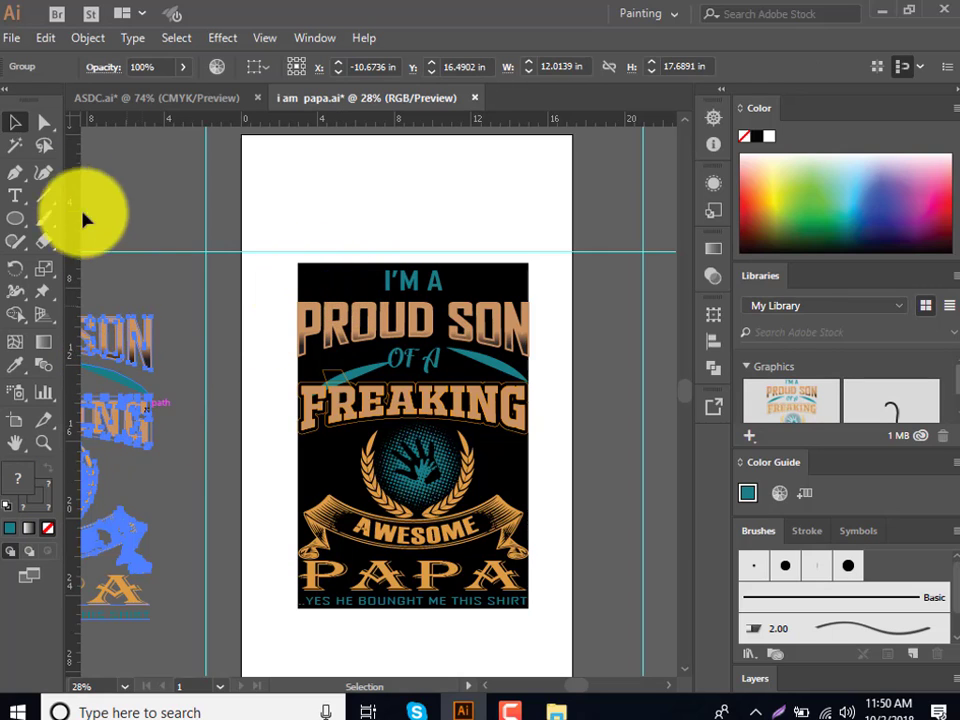
left_click(184, 380)
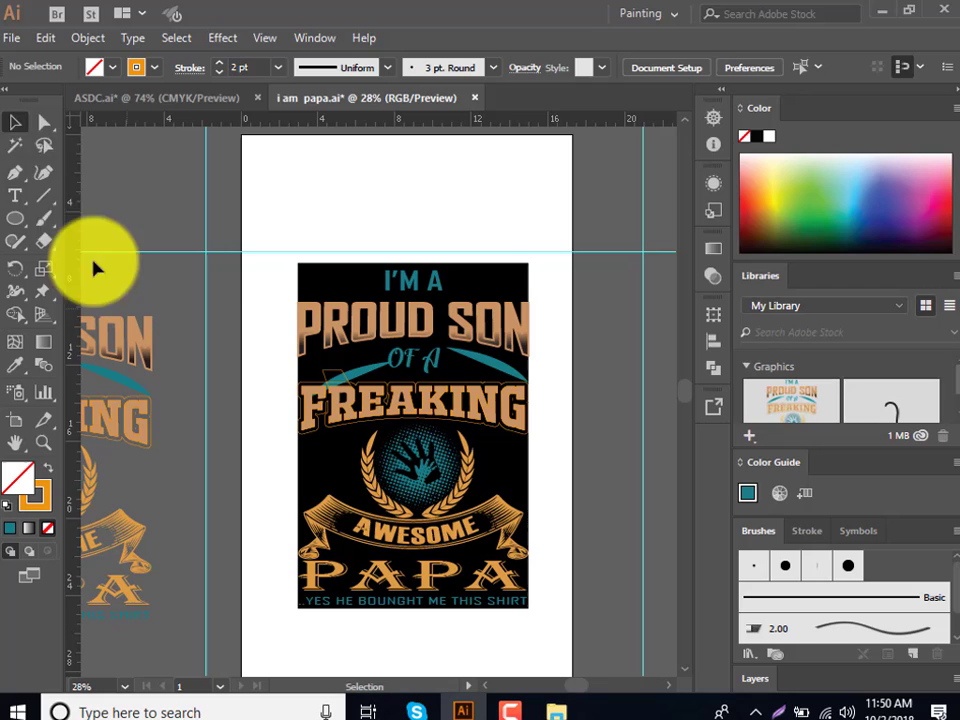
left_click(44, 123)
left_click(122, 100)
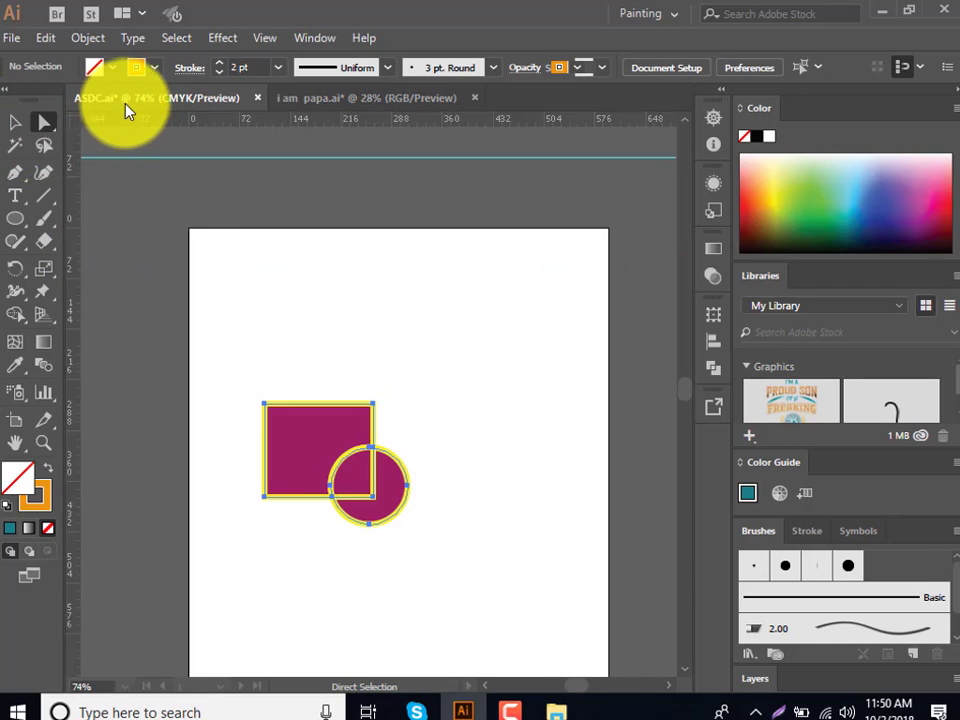
Draw a magenta, yellow-outlined rectangle above the group, nudge it up-left, and keep its magenta fill
left_click(24, 220)
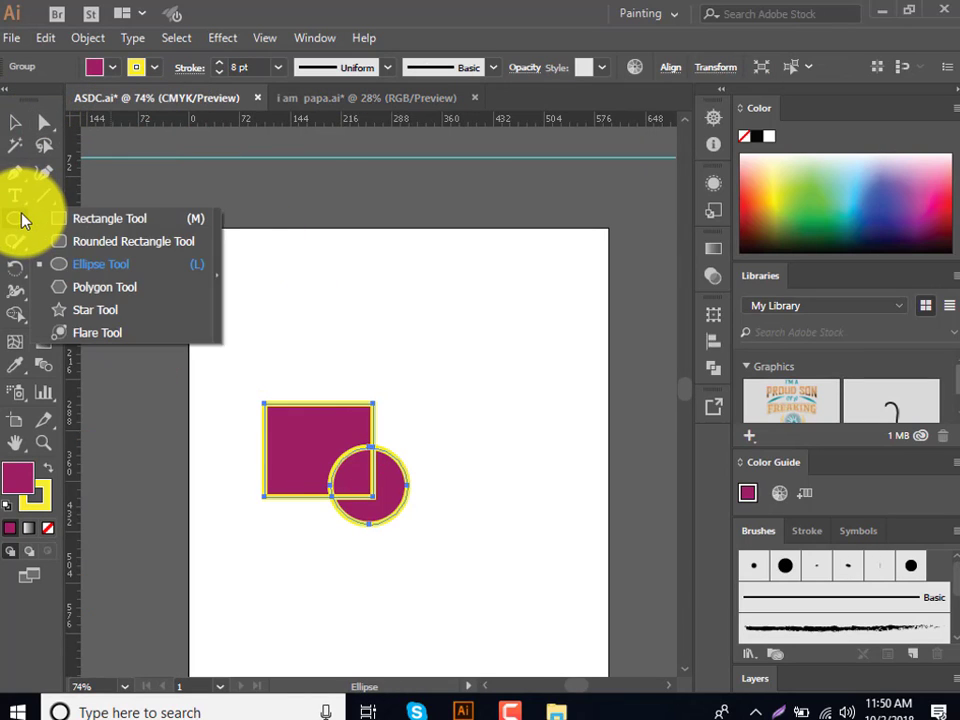
left_click(105, 218)
left_click_drag(330, 280, 491, 390)
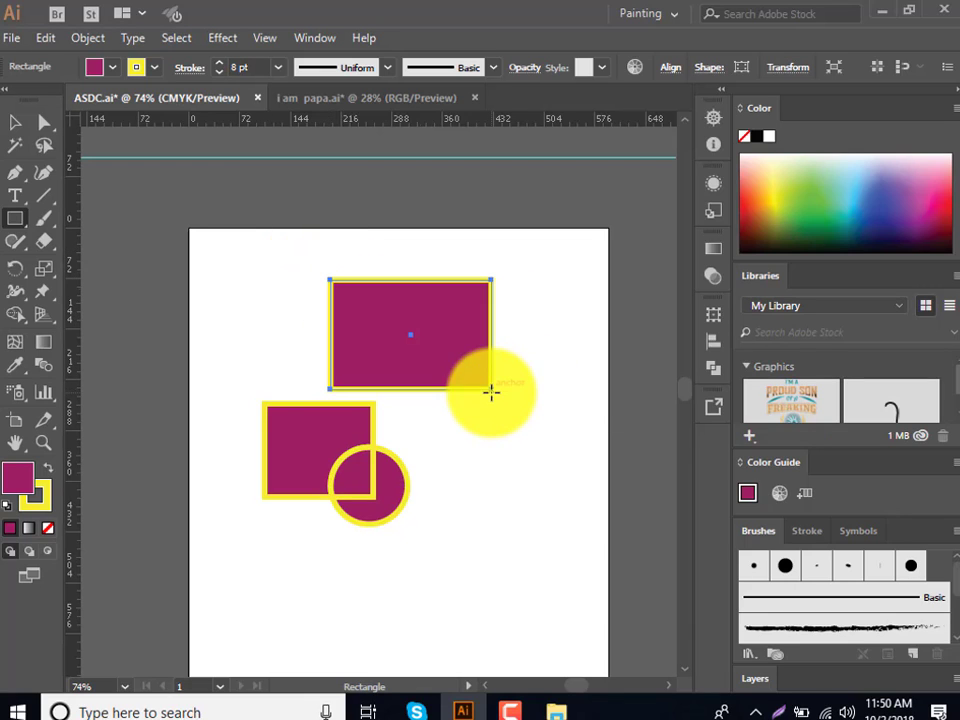
left_click(20, 128)
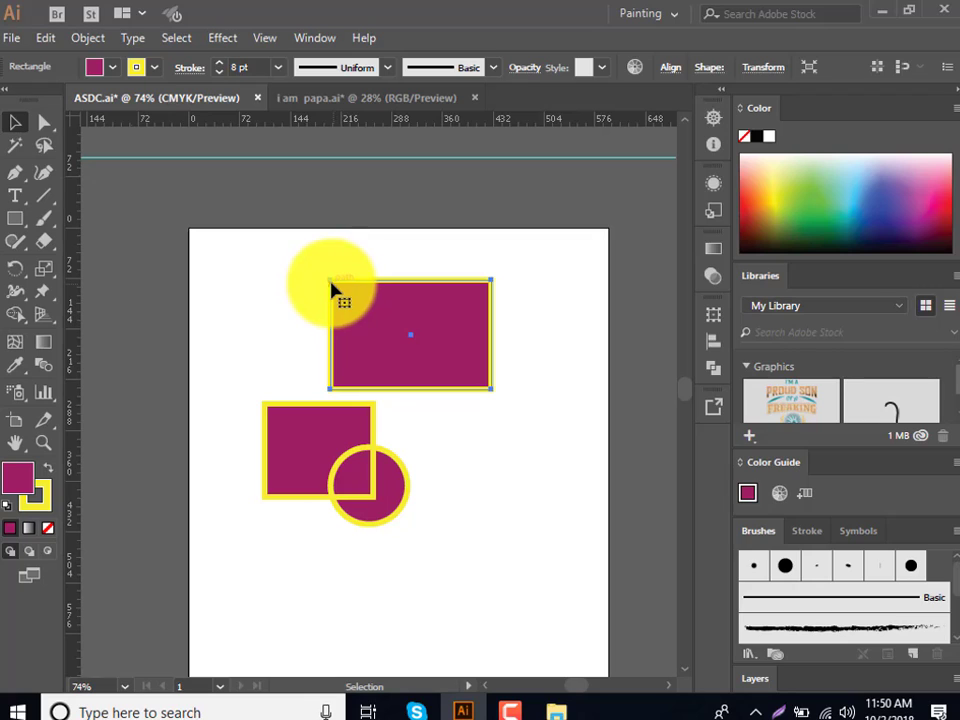
left_click_drag(333, 288, 330, 277)
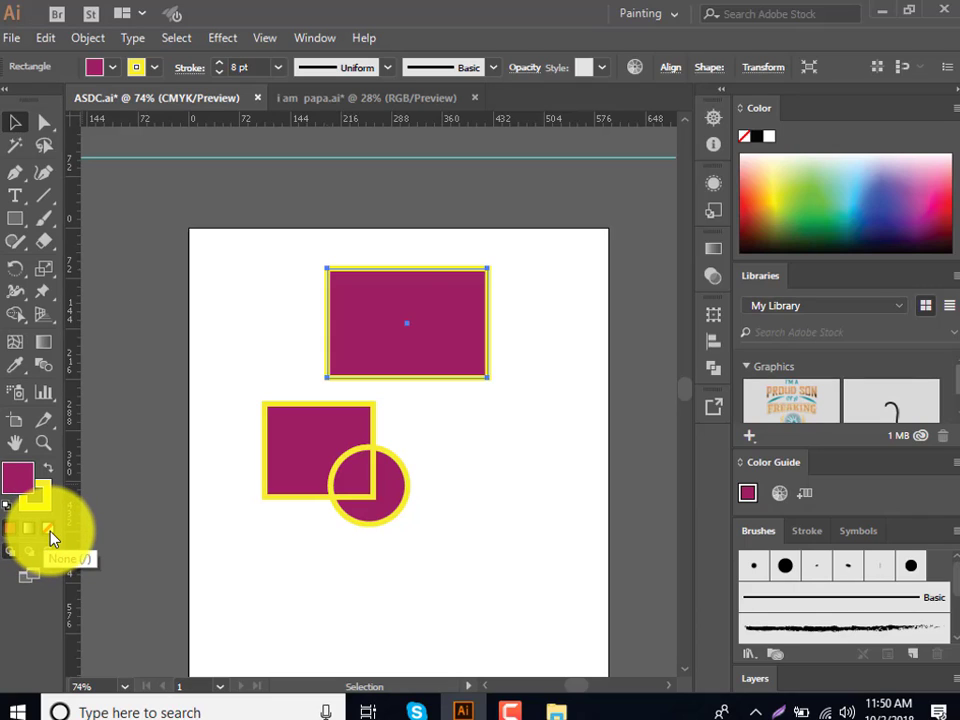
left_click(48, 529)
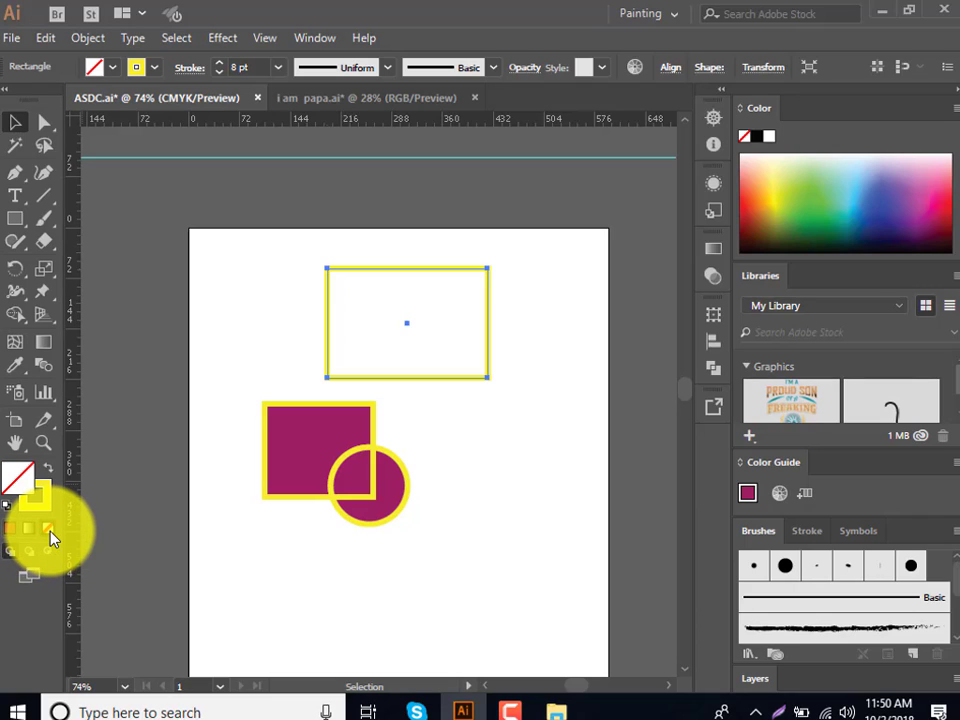
left_click(12, 530)
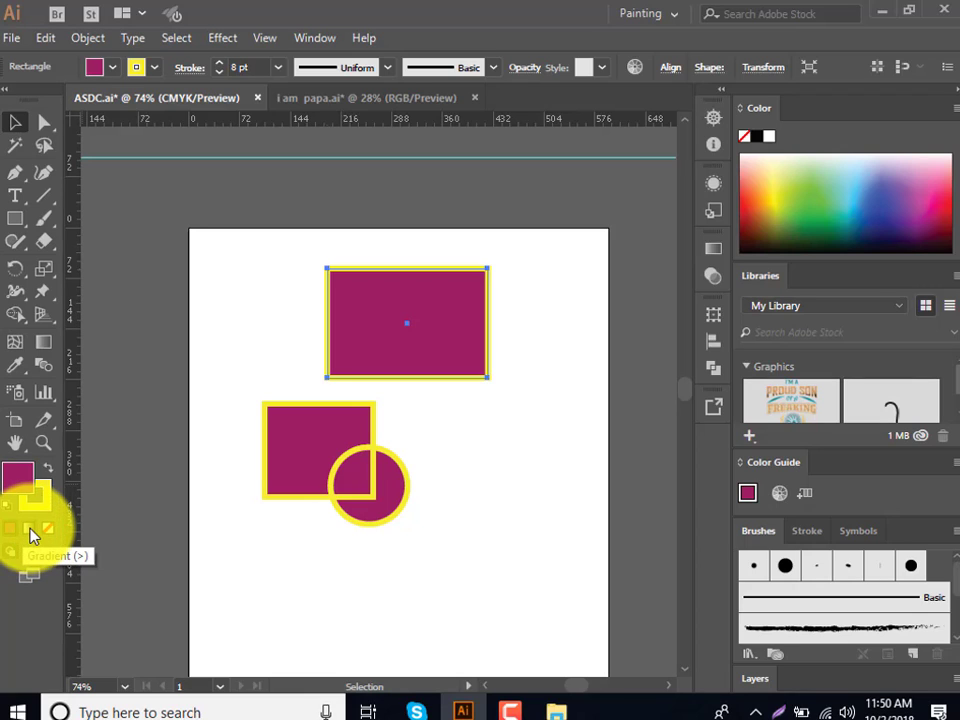
Give the rectangle a gradient fill, trying Fading Sky before choosing the Orange, Yellow preset
left_click(30, 530)
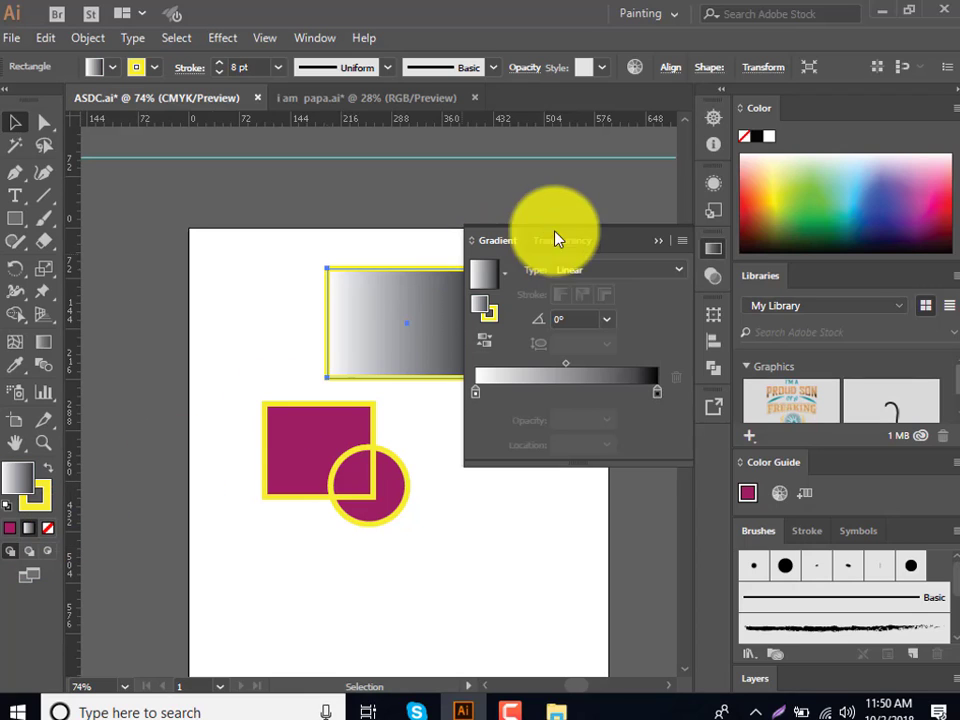
left_click(507, 278)
left_click(421, 368)
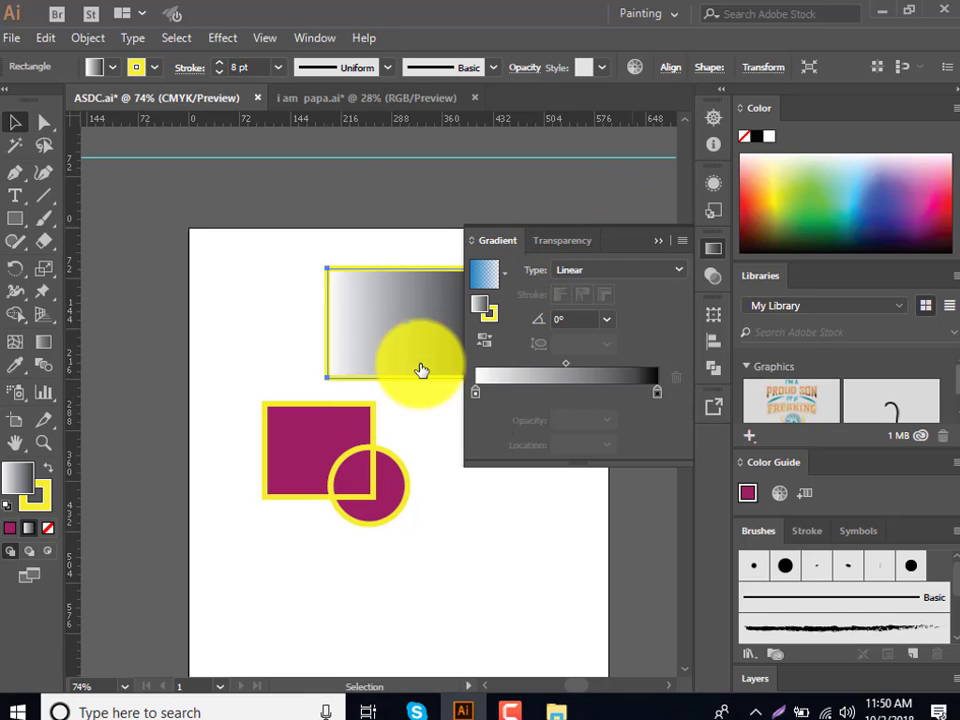
left_click_drag(633, 240, 703, 350)
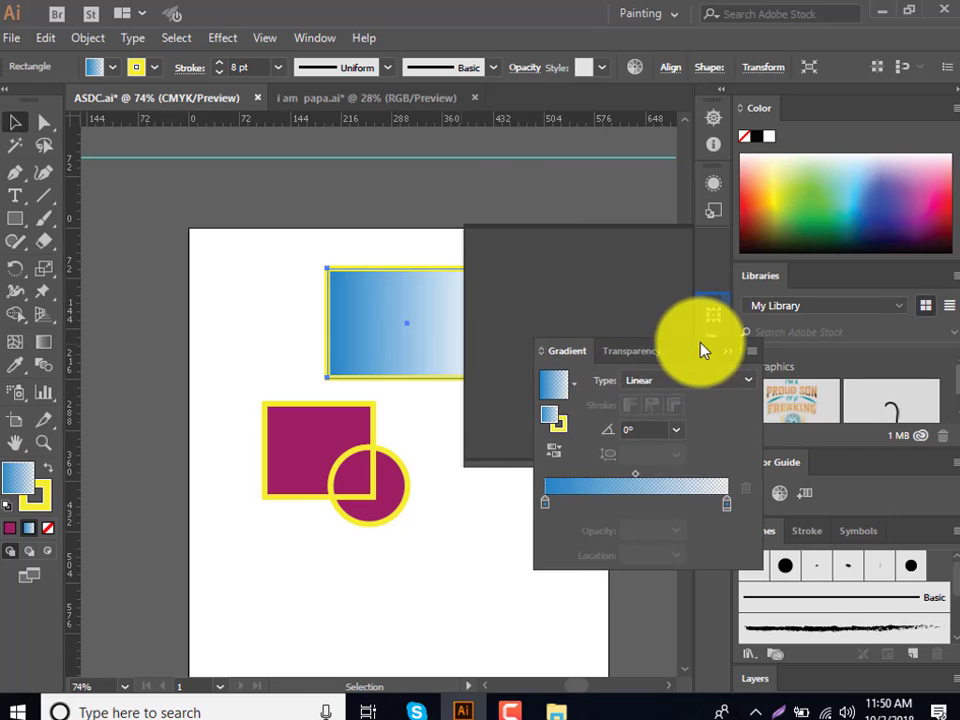
left_click(576, 382)
left_click(515, 440)
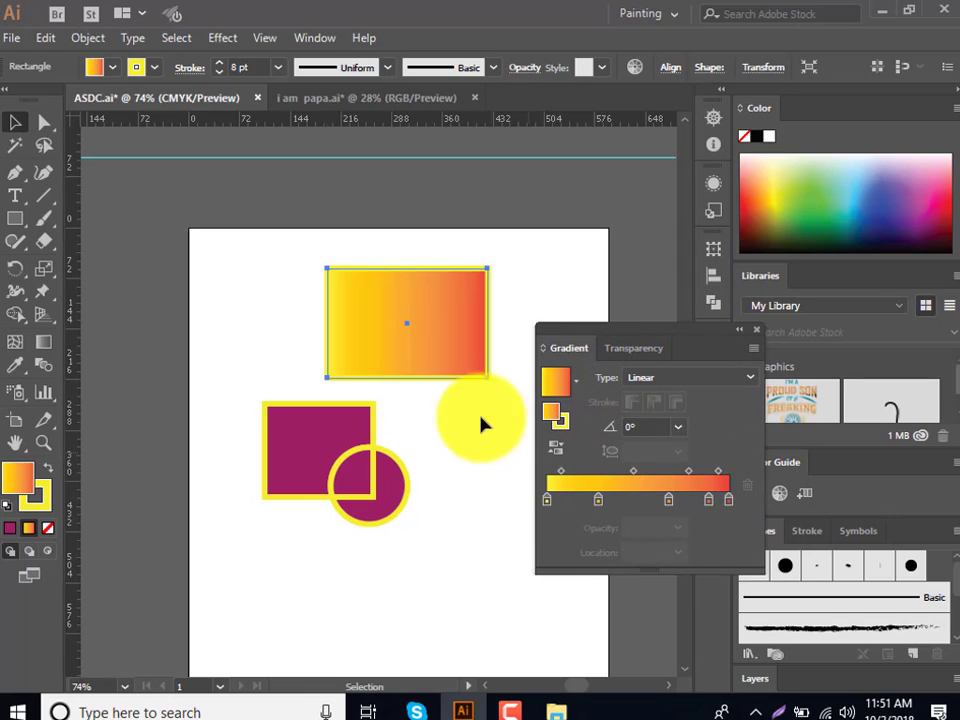
left_click(576, 385)
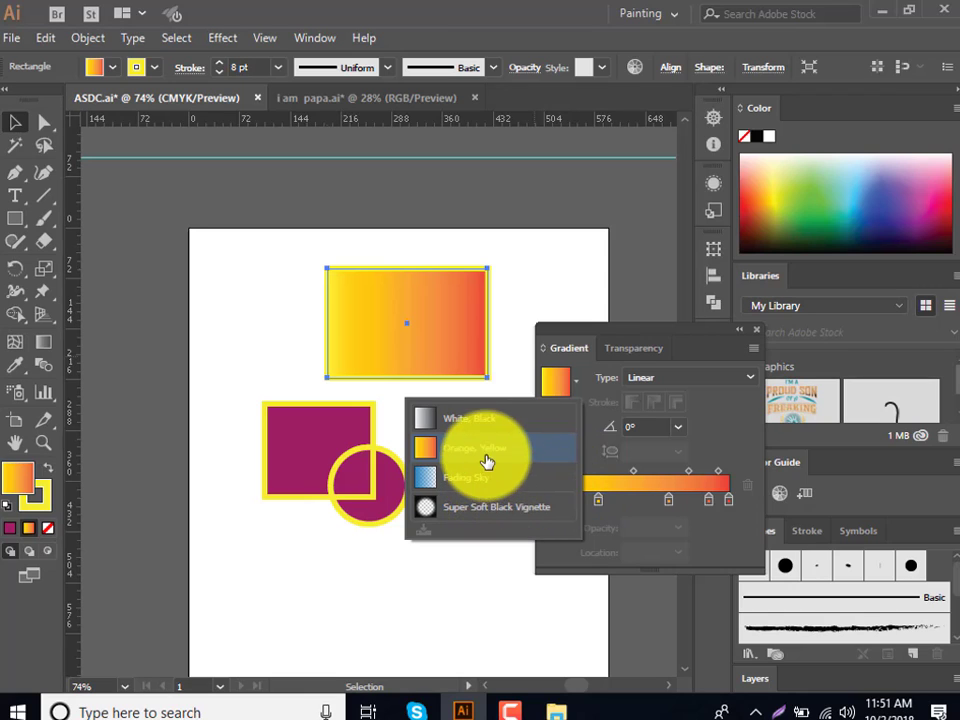
left_click(692, 385)
Switch the gradient type to Radial, then back to Linear
left_click(694, 383)
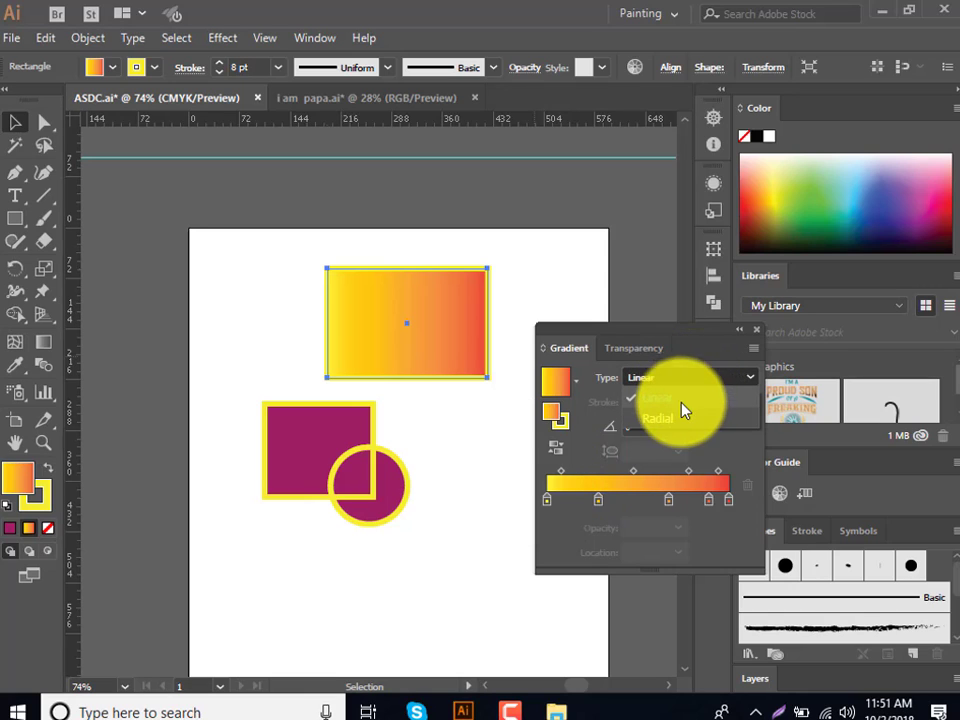
left_click(681, 418)
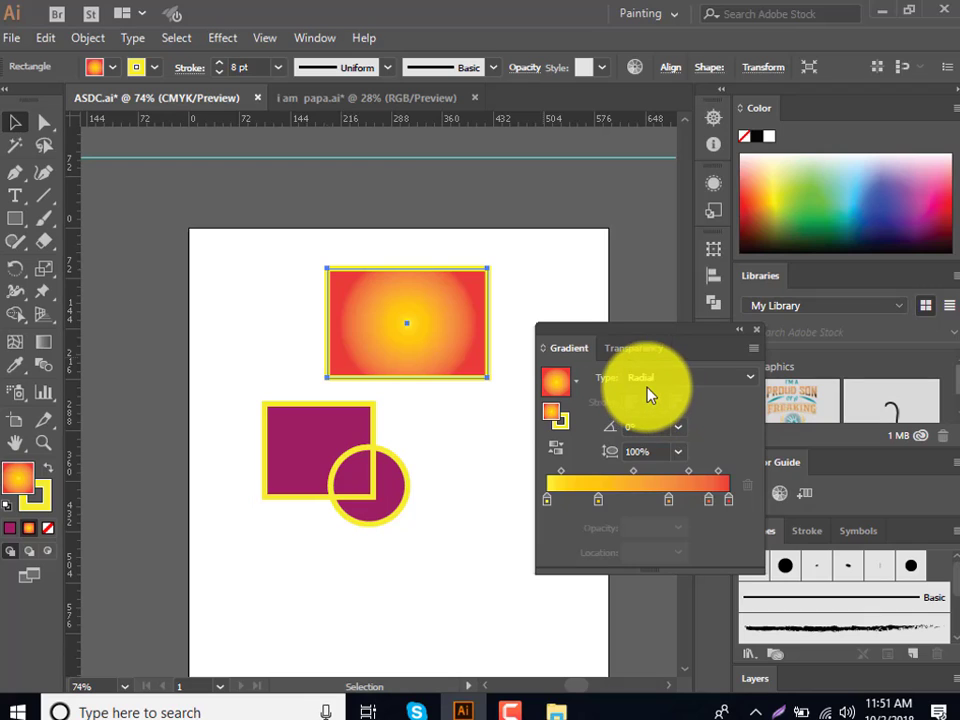
left_click(661, 382)
left_click(661, 395)
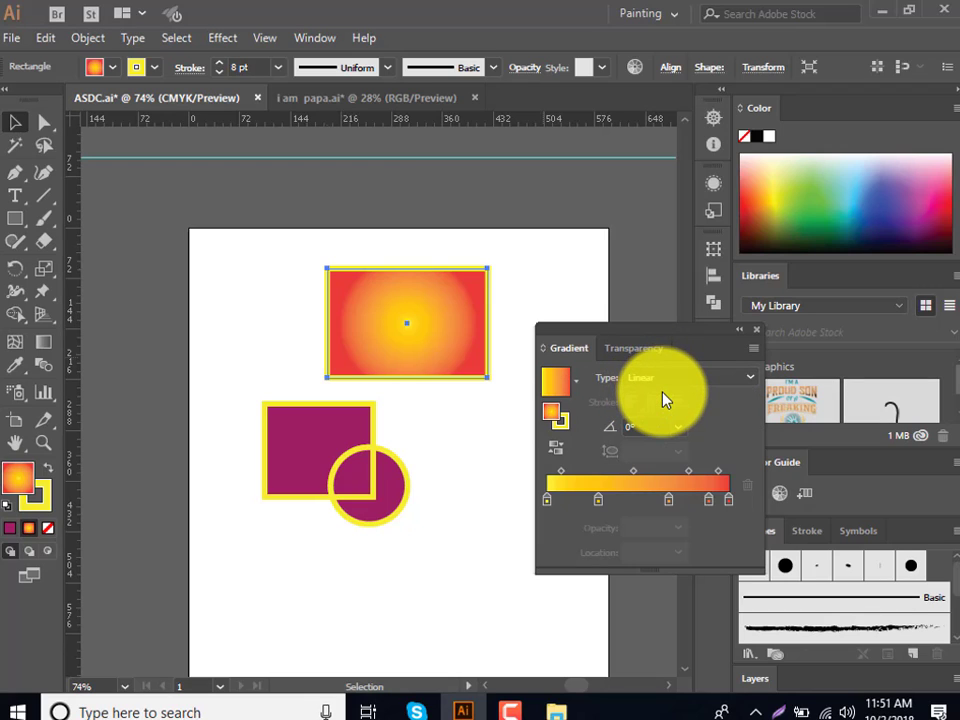
Recolour the first gradient stop green and the 28.09% stop blue
double_click(546, 500)
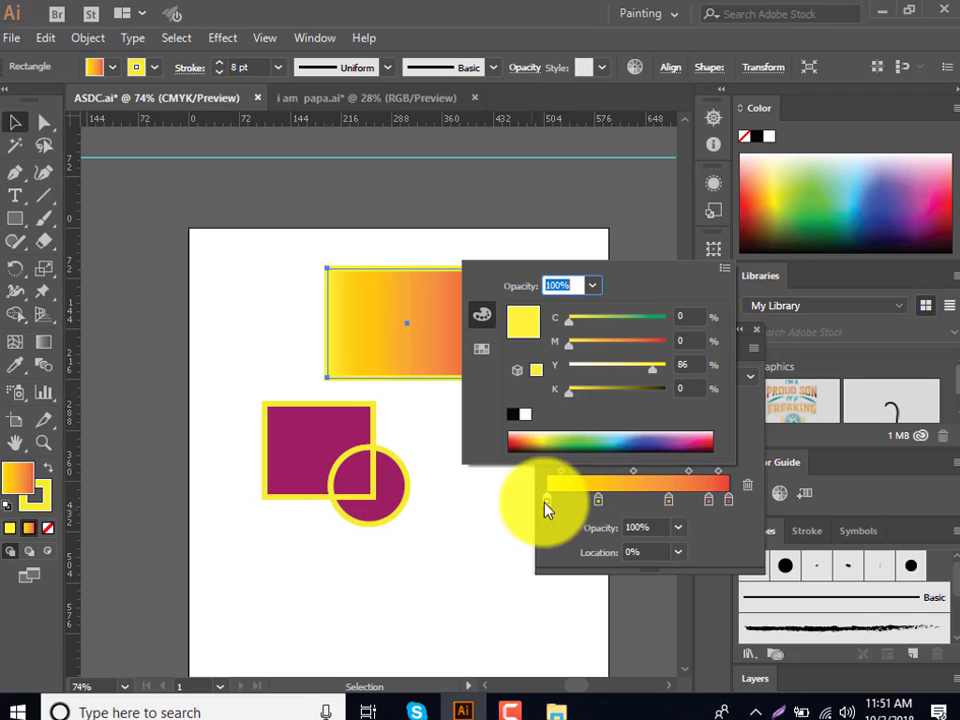
left_click(573, 437)
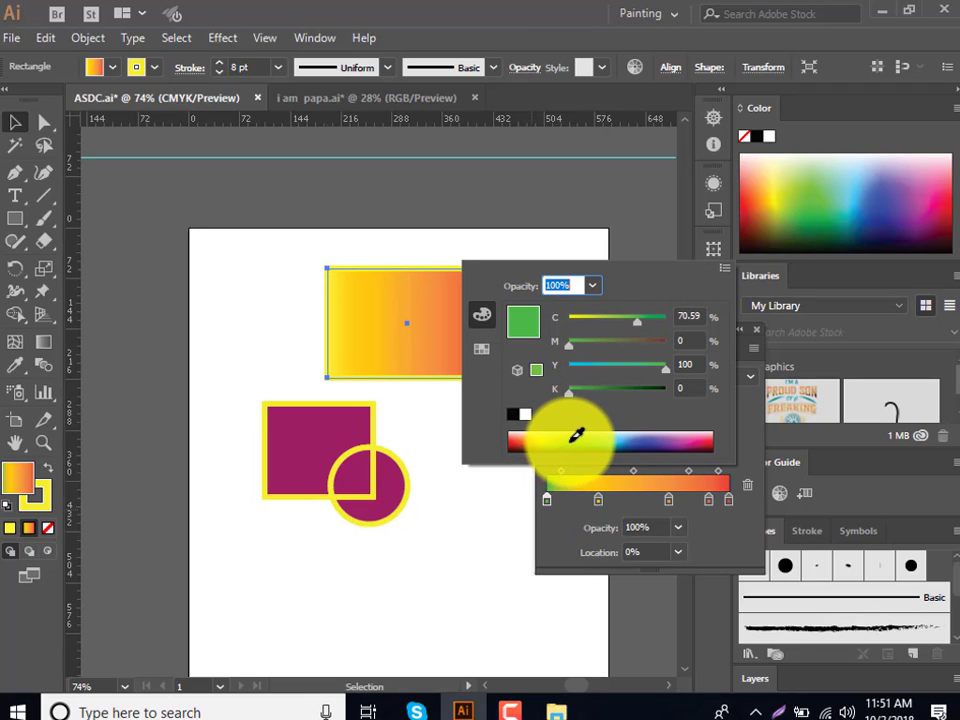
left_click(595, 501)
double_click(597, 501)
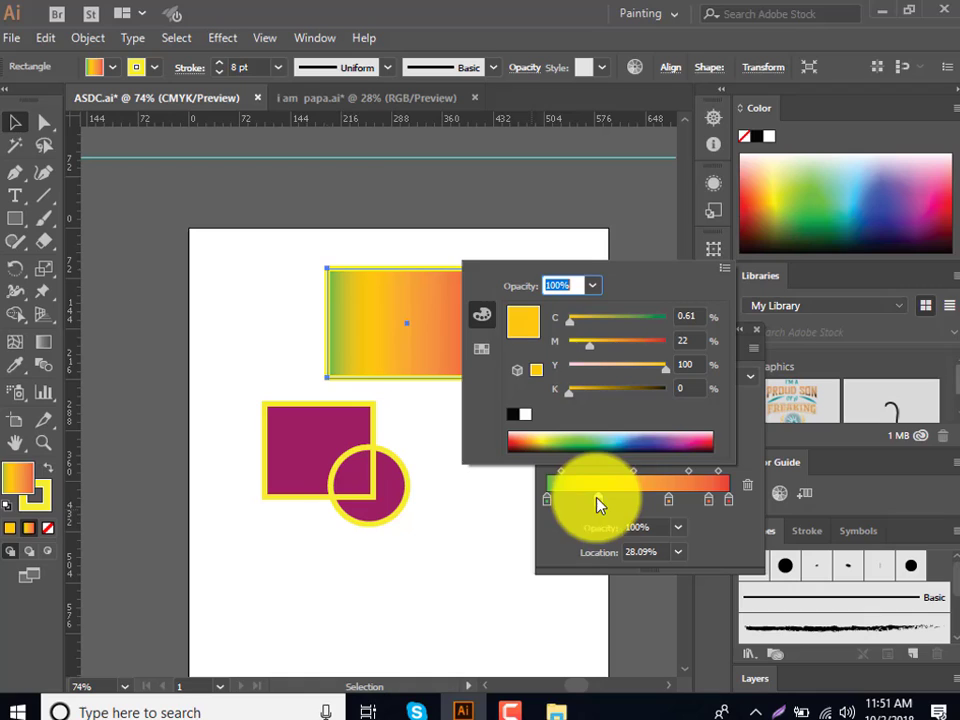
left_click(640, 437)
left_click(672, 503)
Make the 66.85% stop light purple, the 85.9% stop pinkish red, and the end stop green
left_click(670, 501)
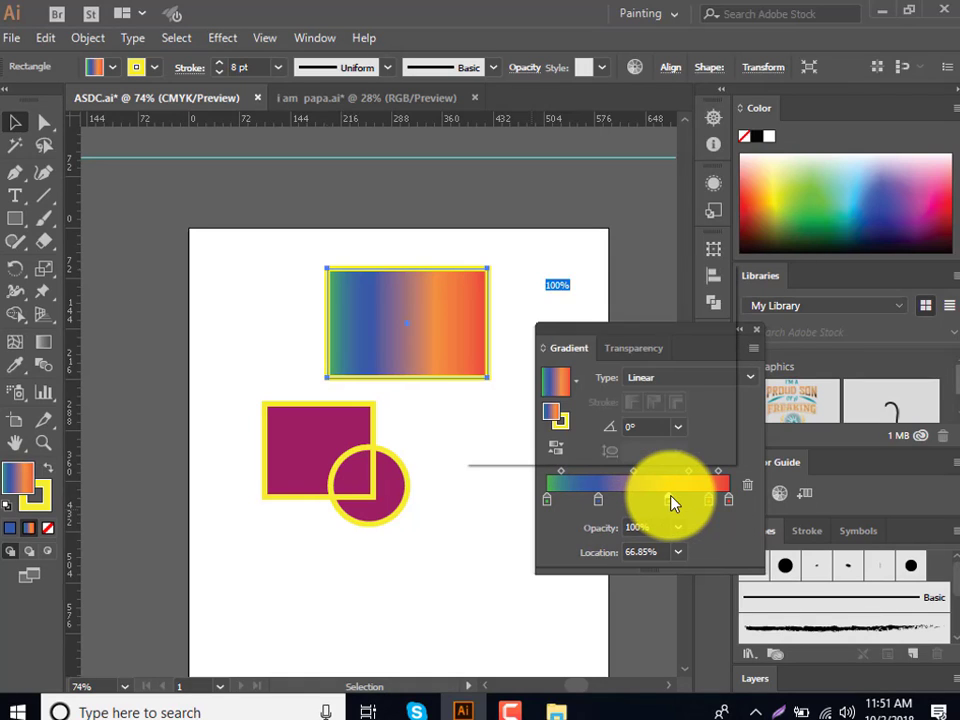
double_click(670, 501)
left_click(678, 437)
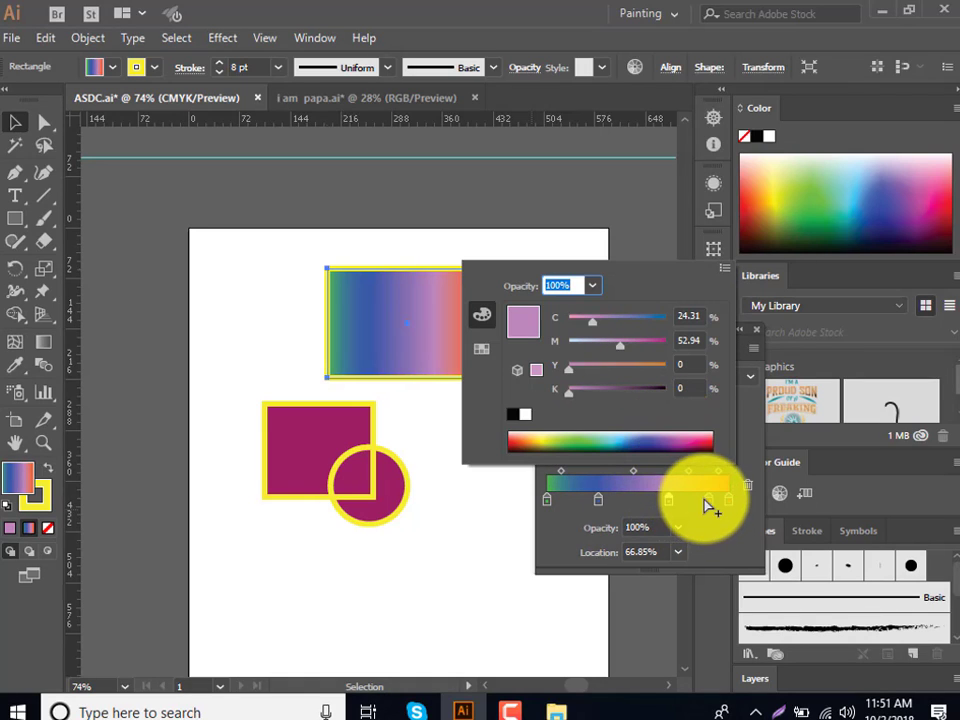
left_click(707, 501)
double_click(707, 501)
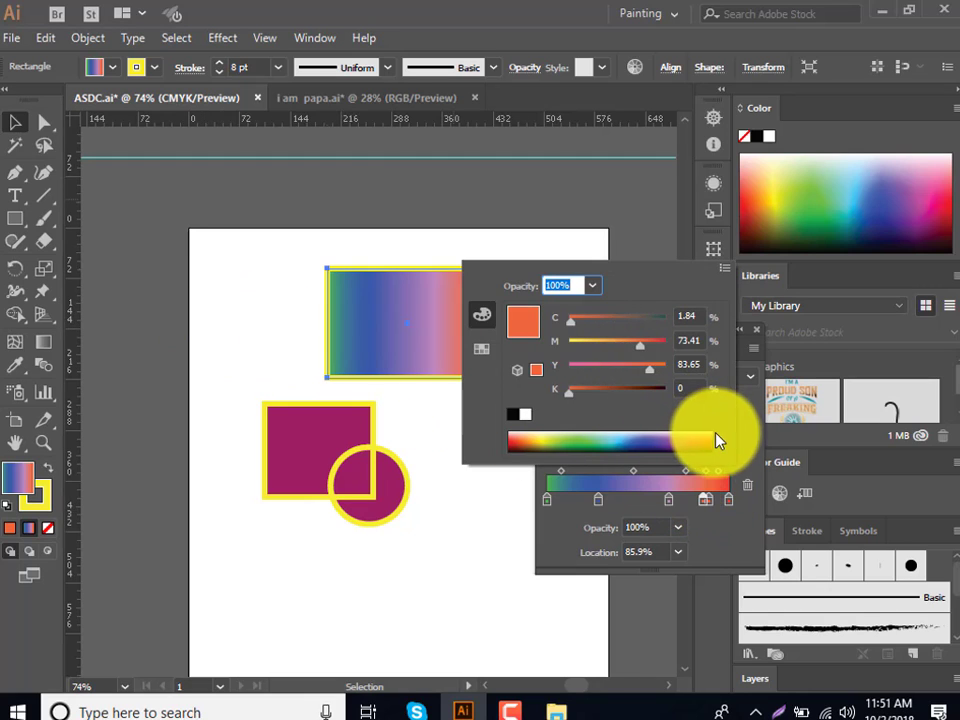
mouse_move(718, 439)
left_mouse_down()
mouse_move(714, 497)
mouse_move(729, 510)
left_mouse_up()
double_click(729, 503)
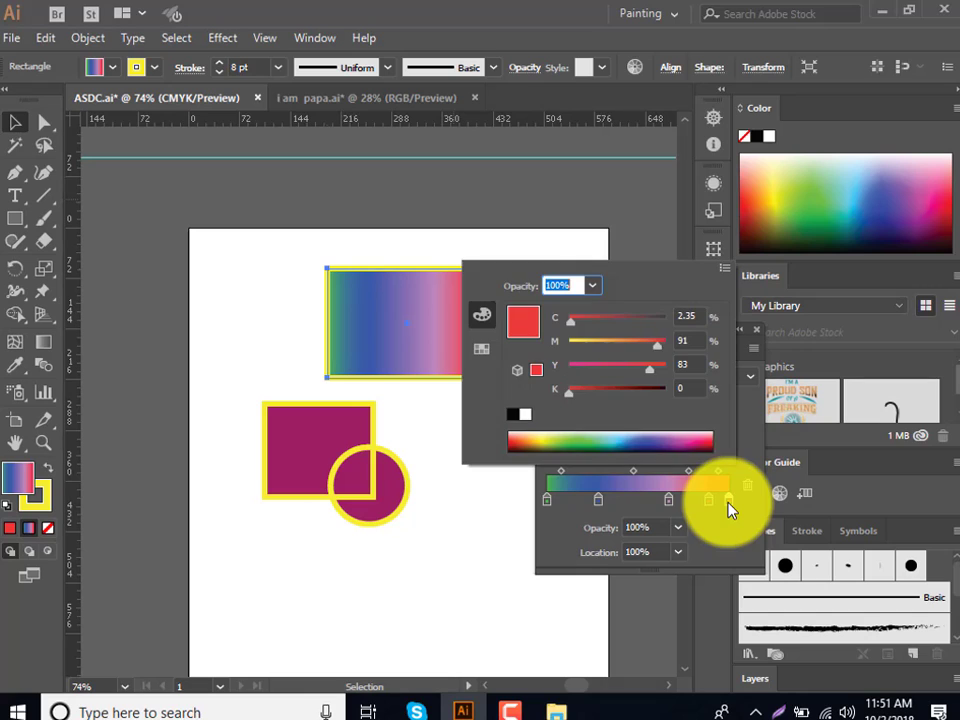
left_click(568, 436)
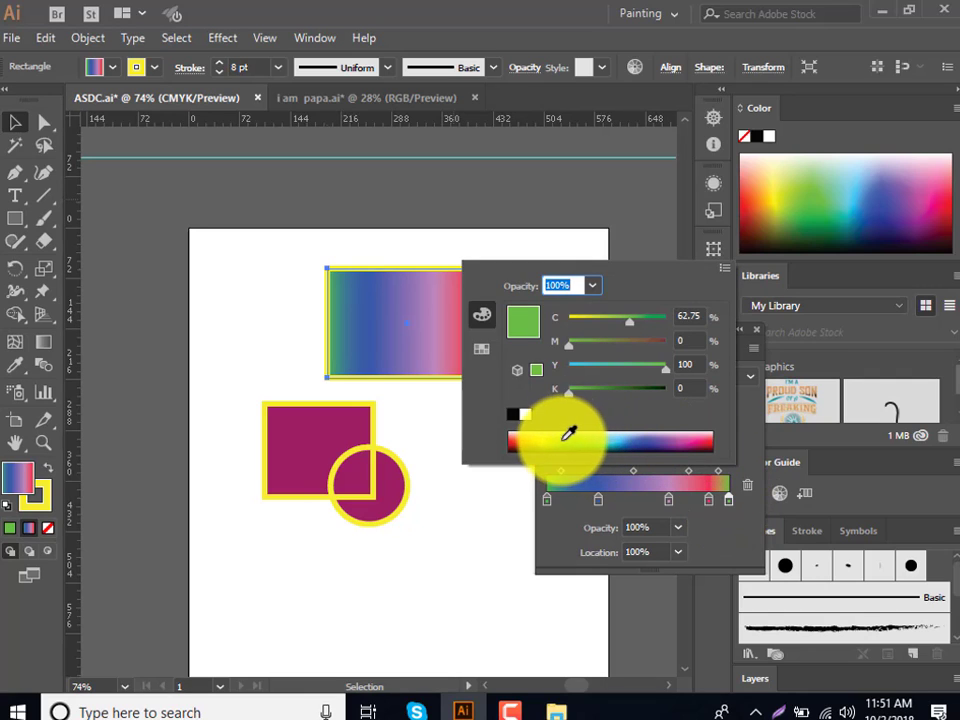
left_click(459, 490)
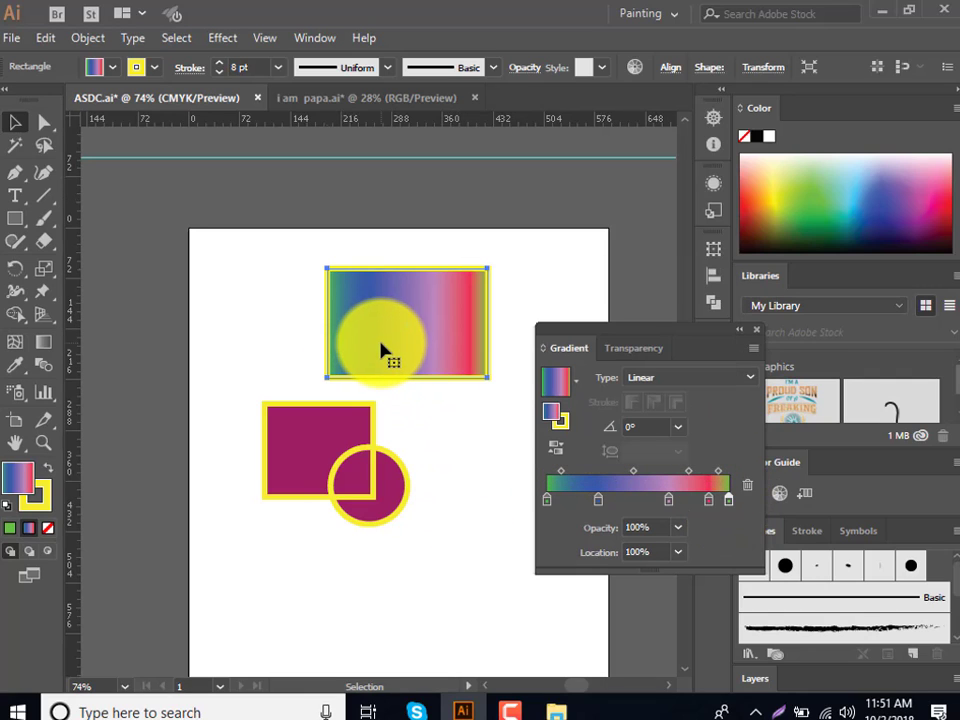
Redraw the gradient with the Gradient tool several times, ending nearly horizontal at 2.8°
left_click(52, 348)
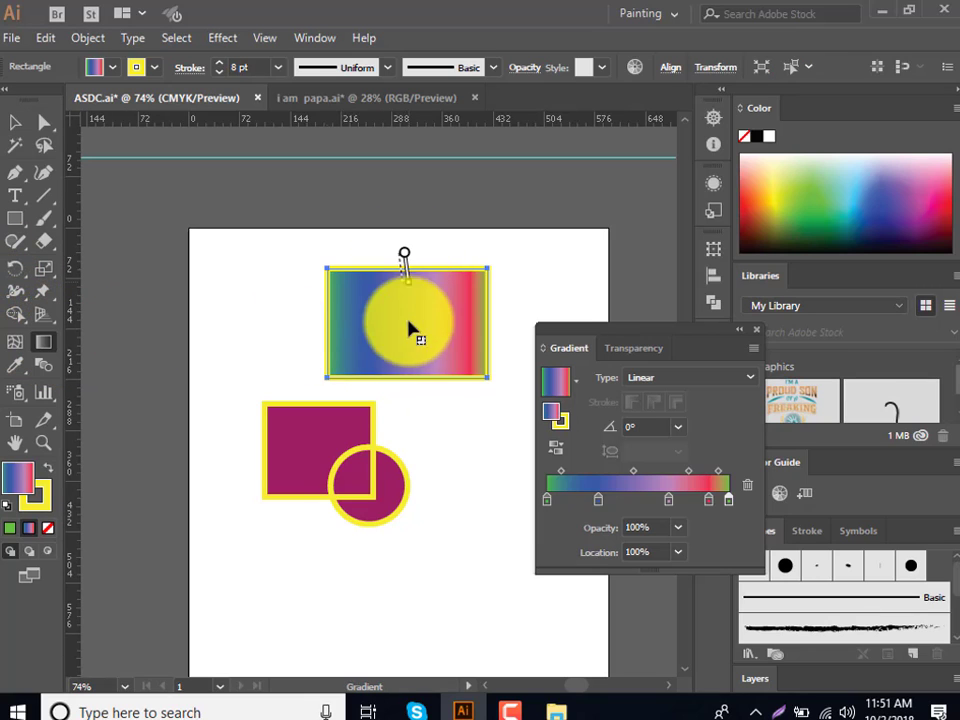
left_click_drag(408, 330, 412, 382)
left_click_drag(322, 386, 497, 262)
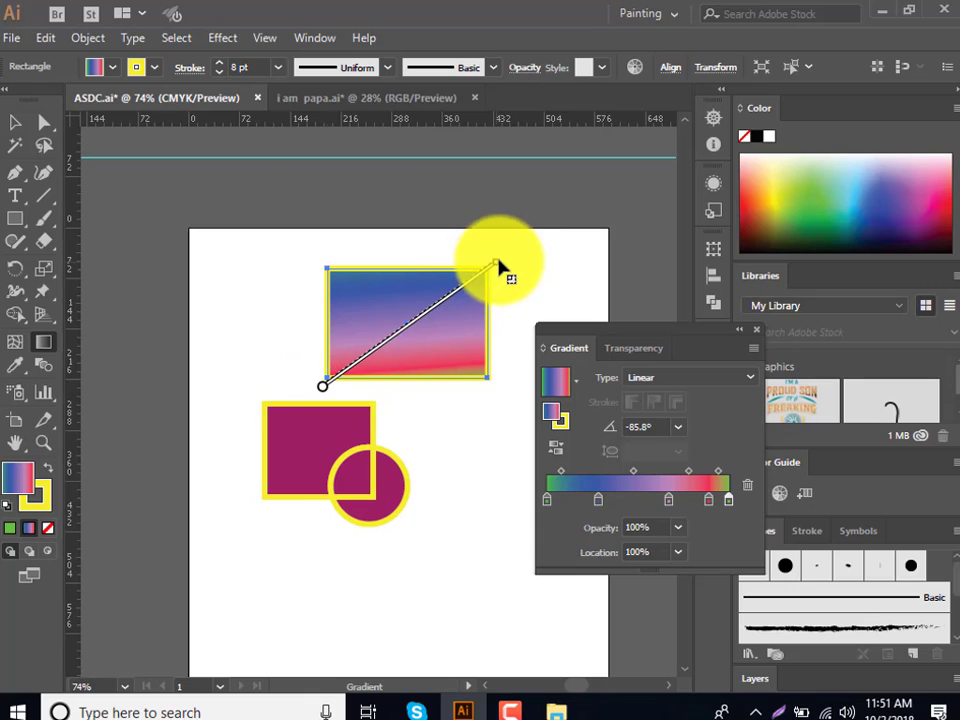
left_click_drag(302, 258, 499, 386)
mouse_move(296, 336)
left_mouse_down()
mouse_move(503, 331)
mouse_move(525, 318)
left_mouse_up()
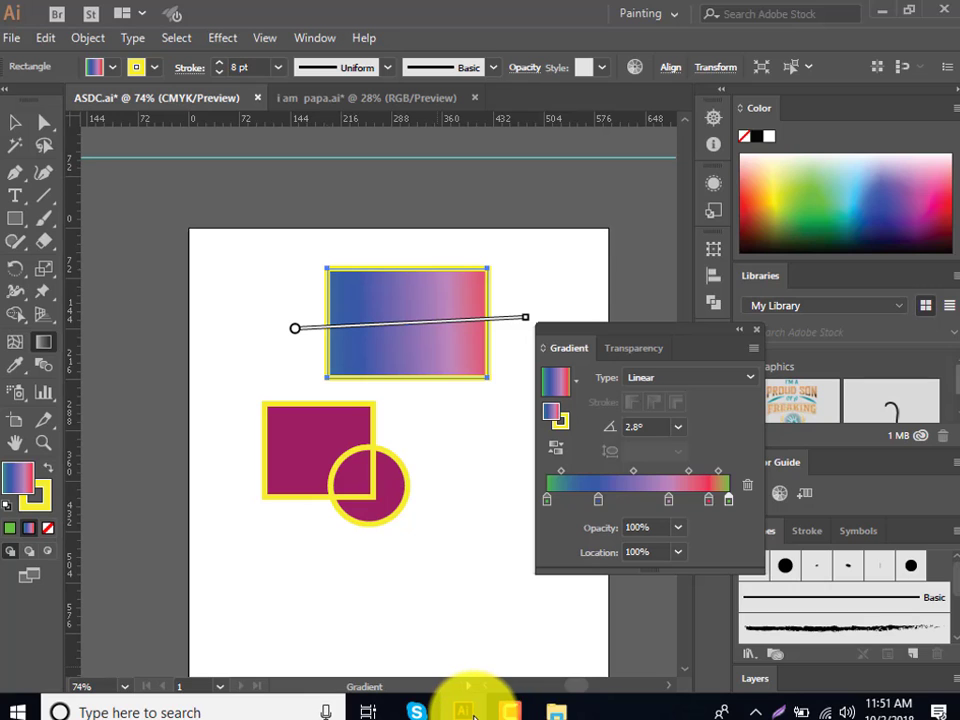
Launch Chrome, Google 'gradient' in a new tab, and scroll to the uiGradients result
left_click(466, 711)
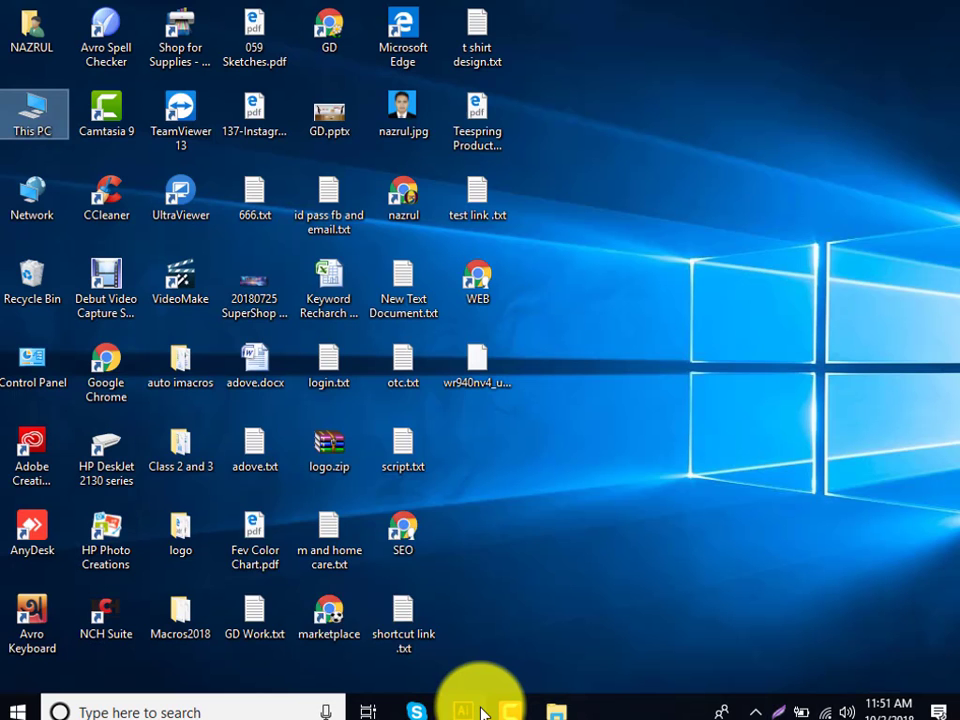
double_click(125, 385)
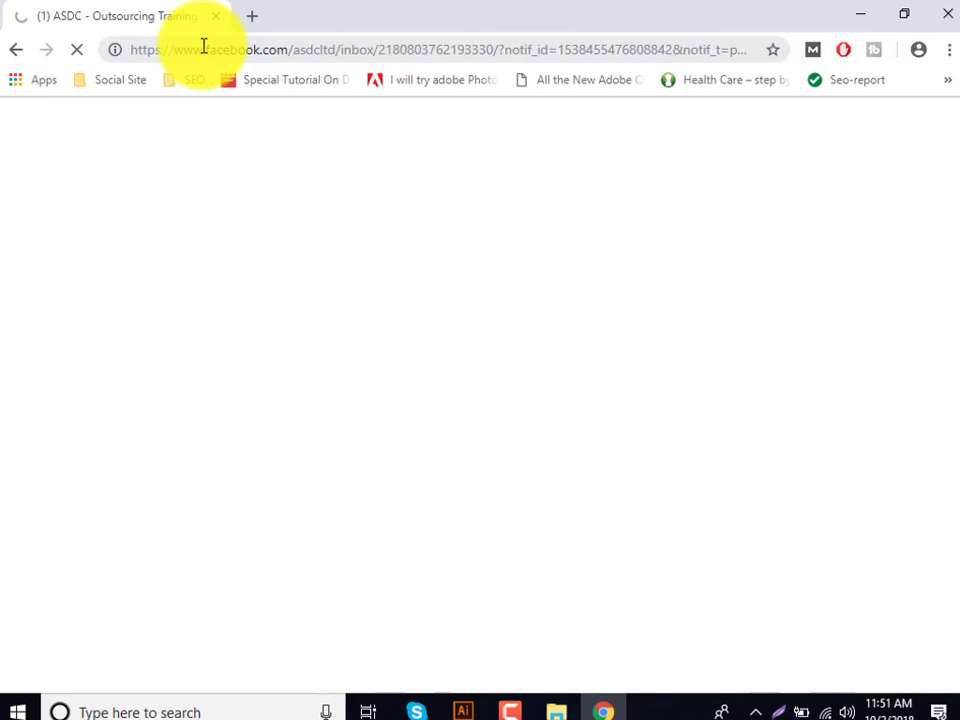
left_click(204, 47)
left_click(248, 18)
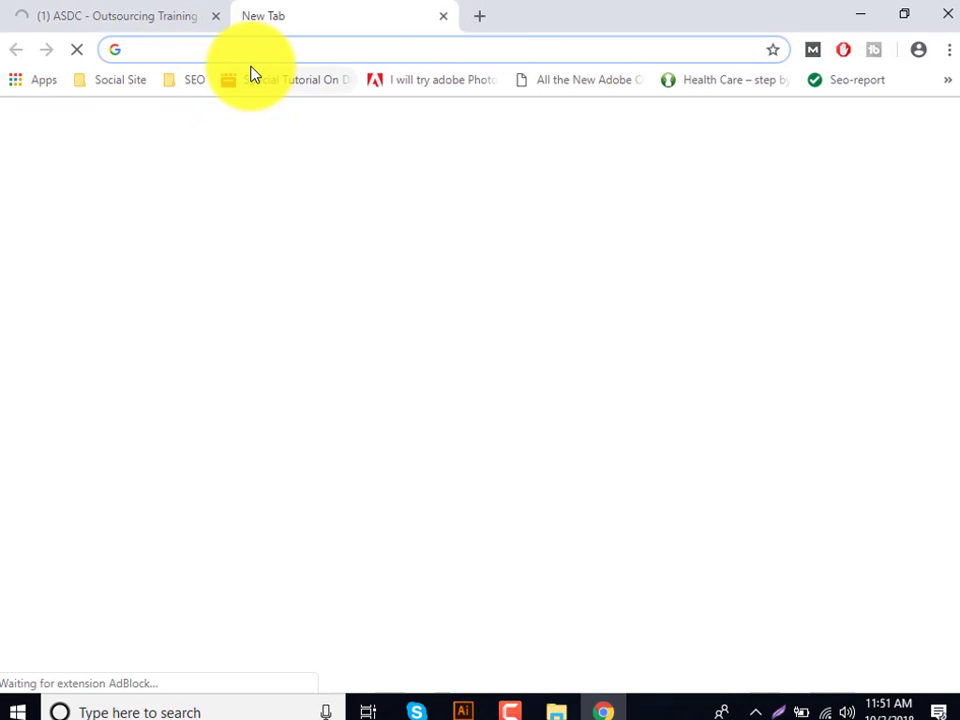
type("gra")
key("Return")
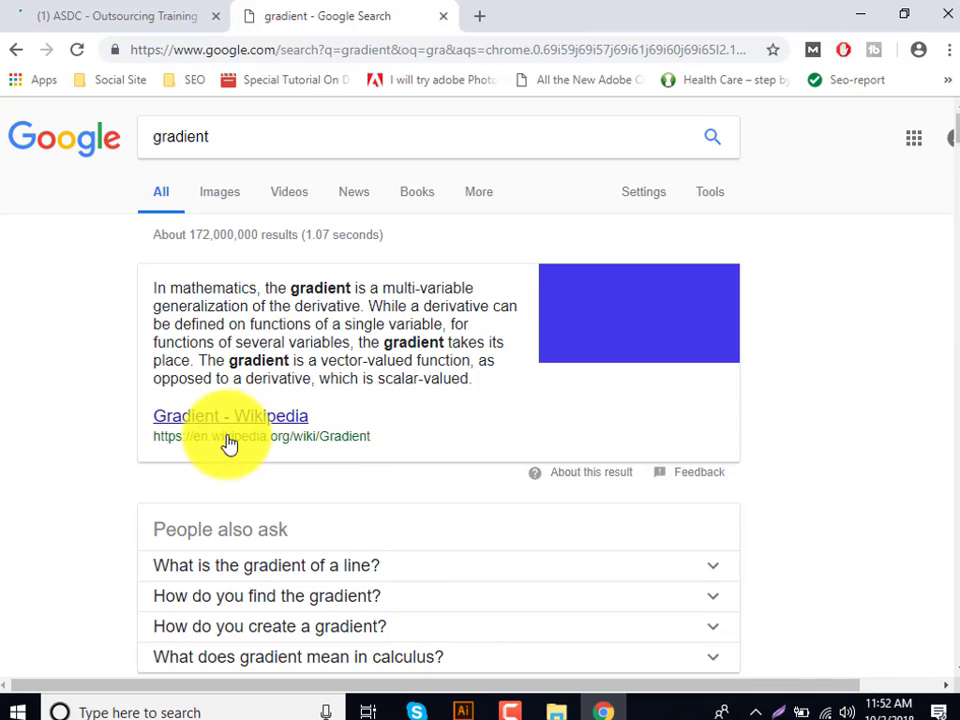
scroll(235, 470, "down", 4)
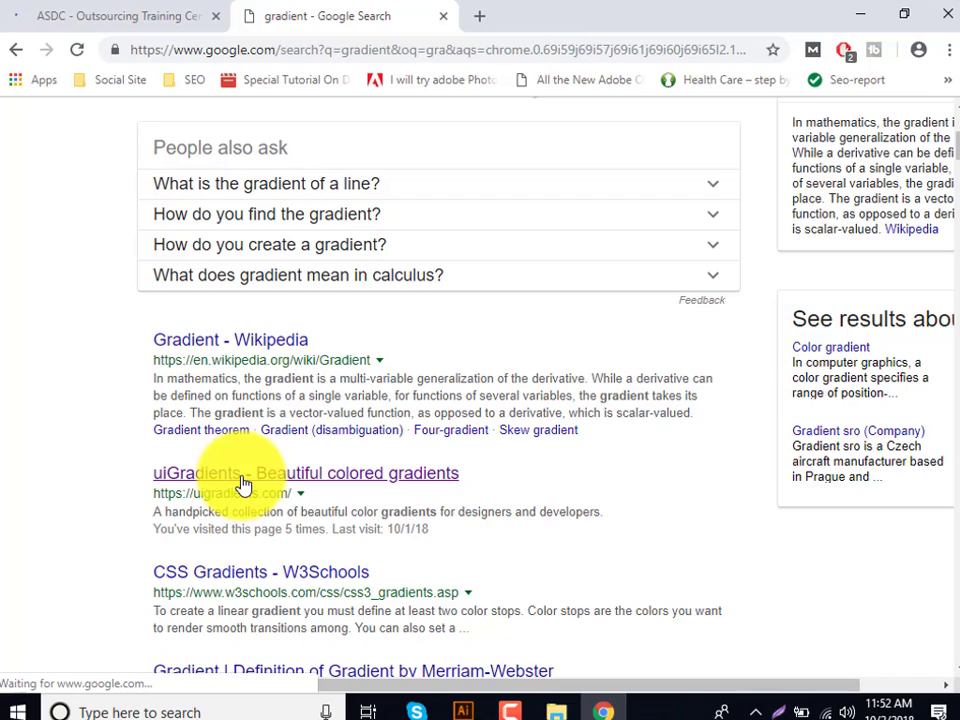
Open uiGradients from the results and browse the full gallery, previewing Moonlit Asteroid
left_click(242, 485)
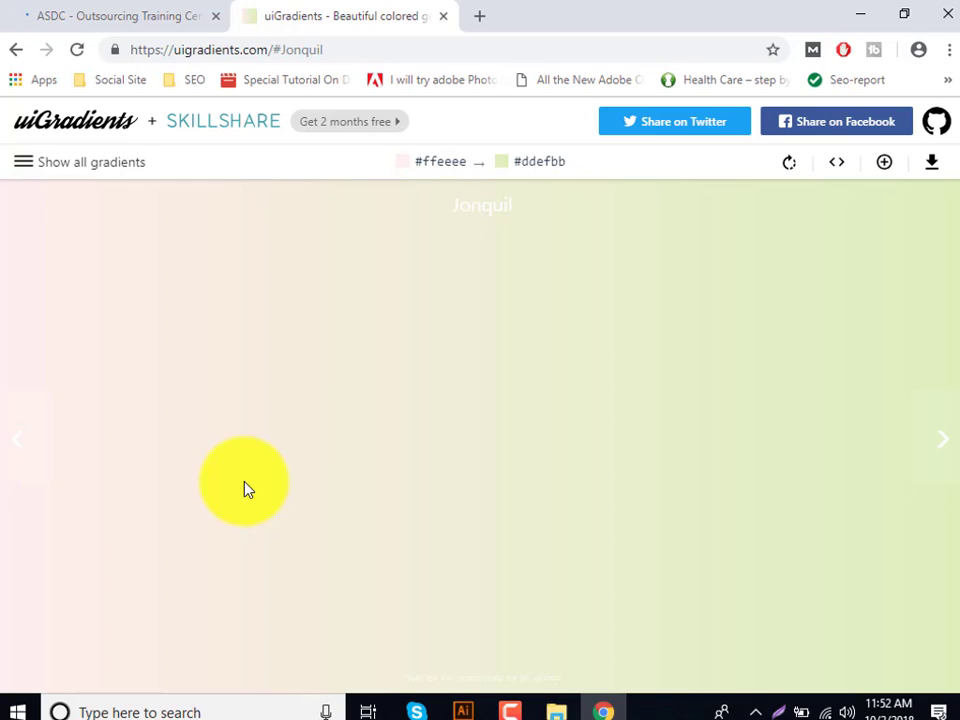
left_click(203, 55)
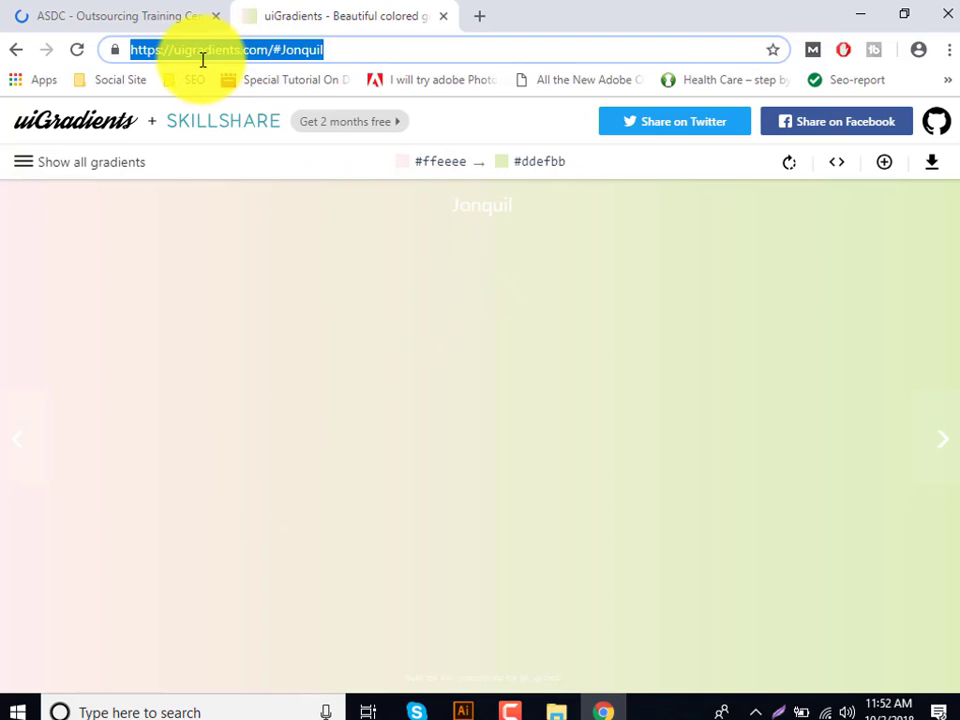
left_click(80, 164)
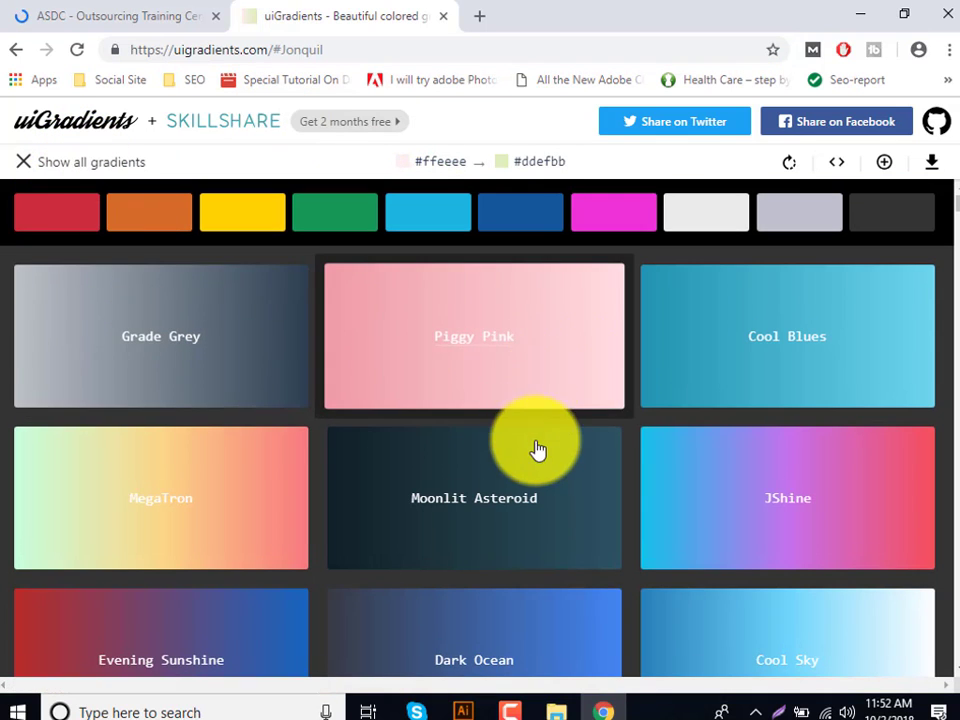
scroll(510, 420, "down", 2)
left_click(467, 339)
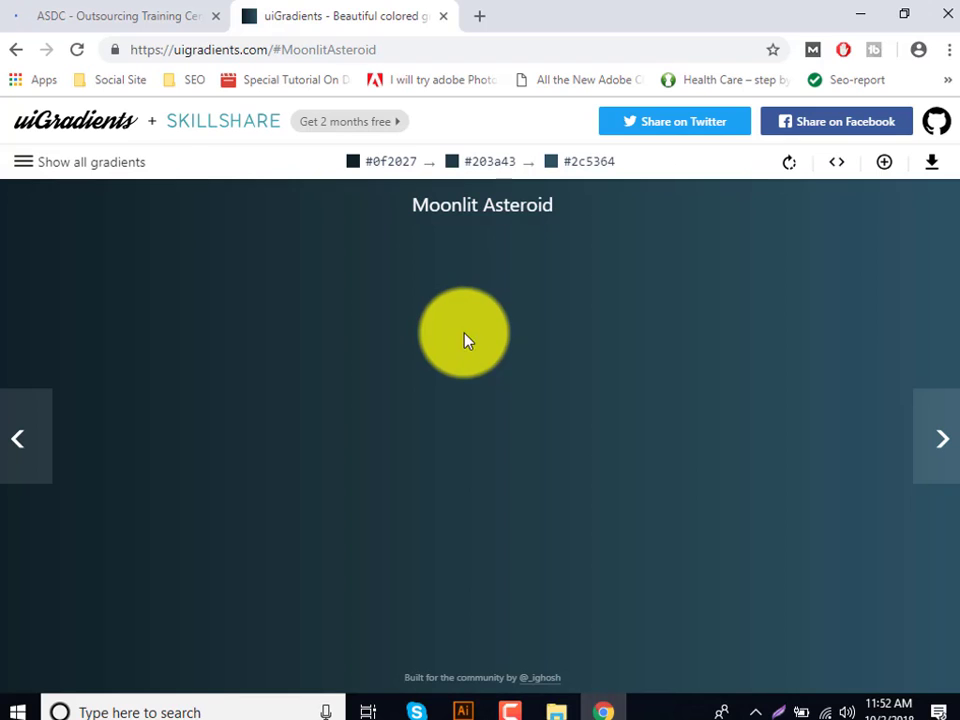
Find the Visions of Grandeur preset (#000046 to #1cb5e0), then return to Illustrator
left_click(108, 165)
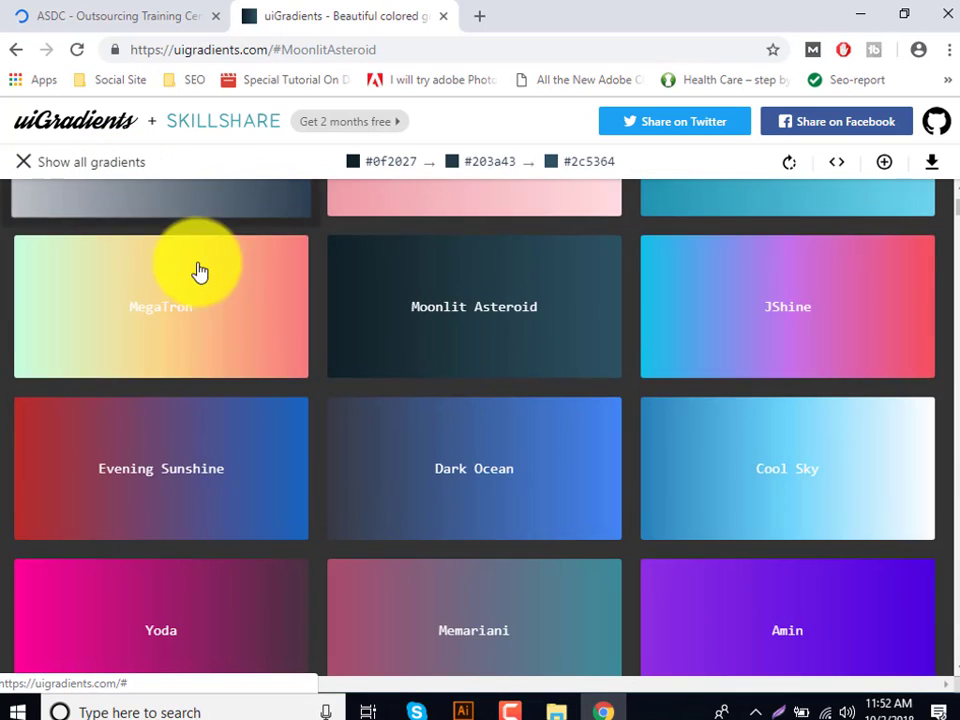
scroll(343, 429, "down", 4)
scroll(349, 439, "down", 5)
scroll(349, 446, "down", 5)
scroll(349, 443, "down", 5)
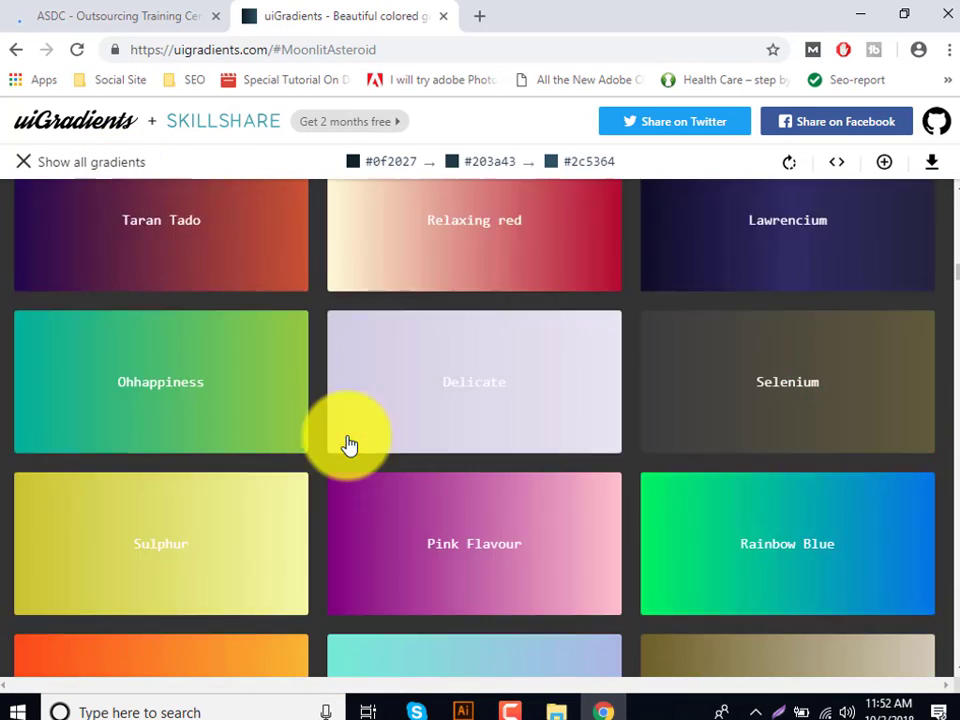
scroll(349, 445, "down", 5)
scroll(347, 446, "down", 5)
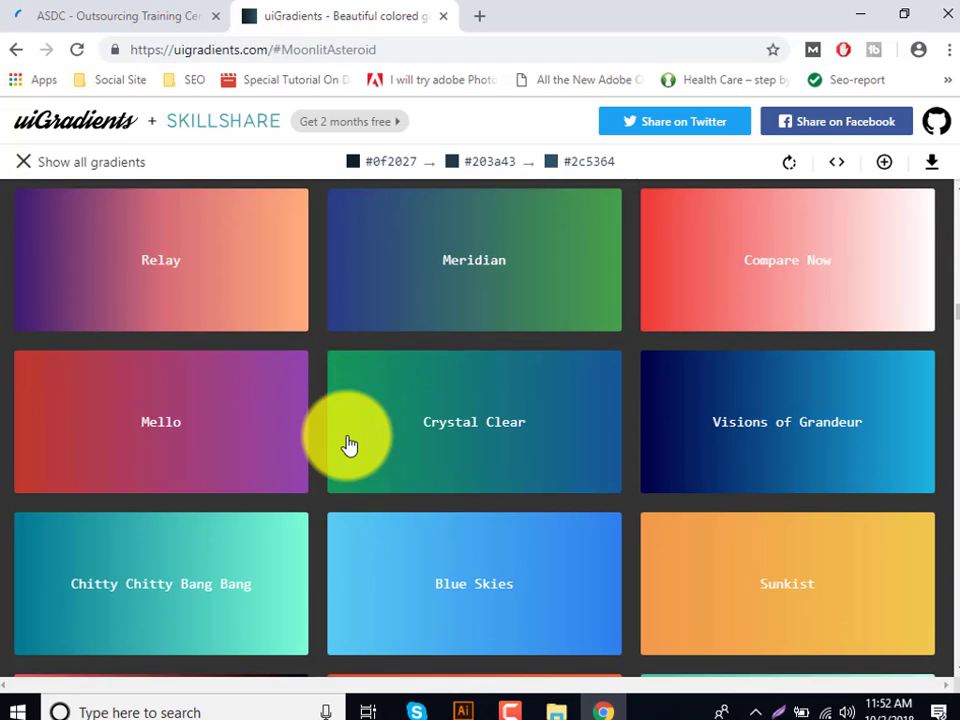
left_click(729, 431)
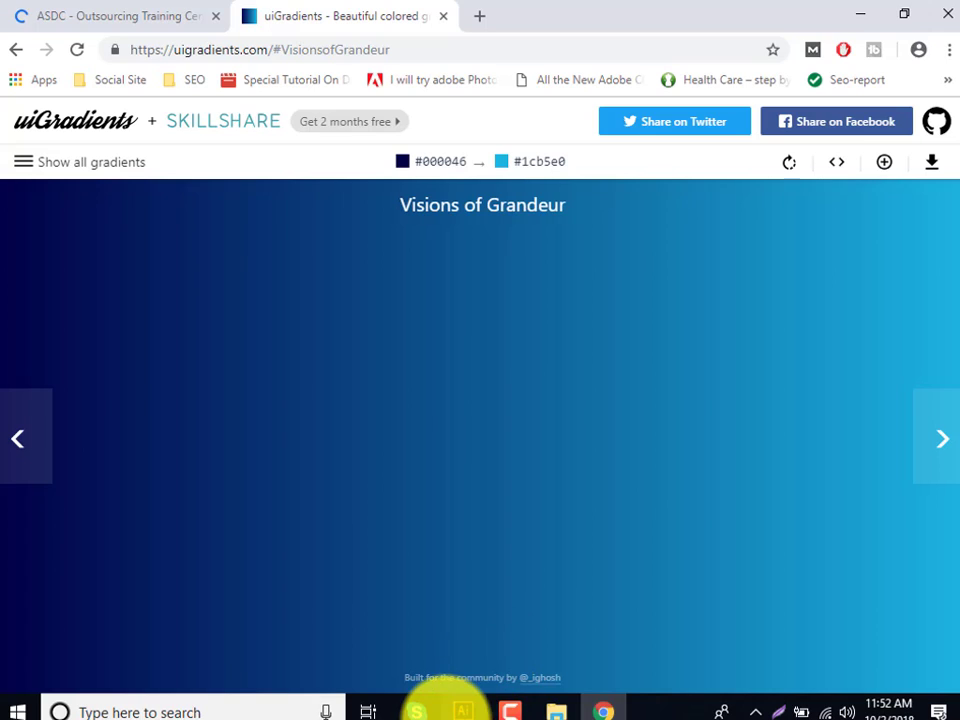
left_click(462, 710)
Apply the White, Black preset gradient to the top rectangle, checking the uiGradients colours
left_click(575, 382)
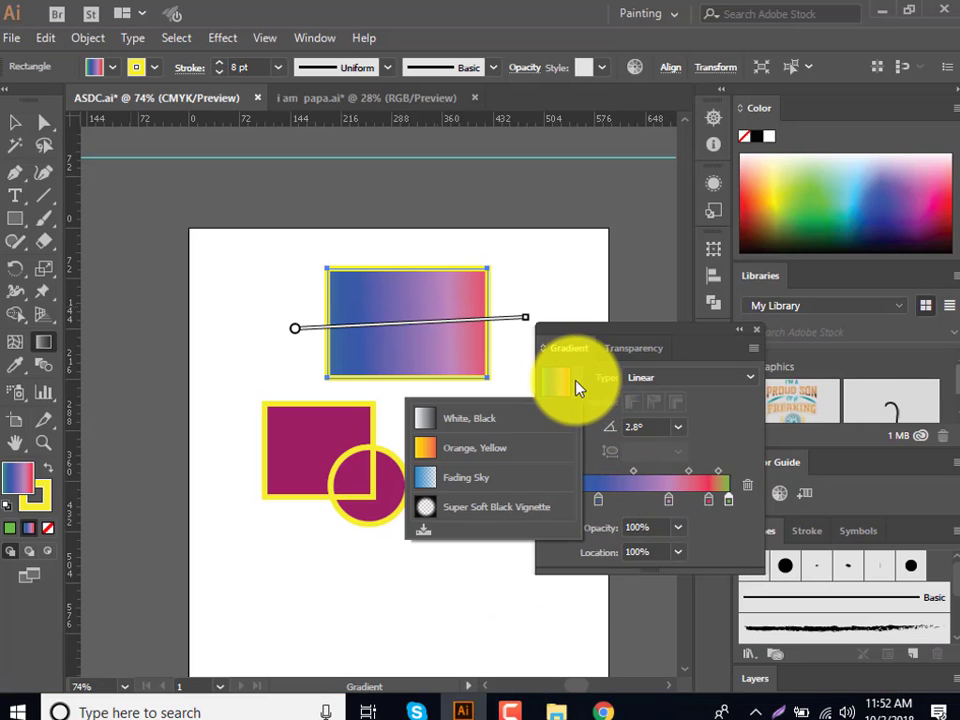
left_click(521, 412)
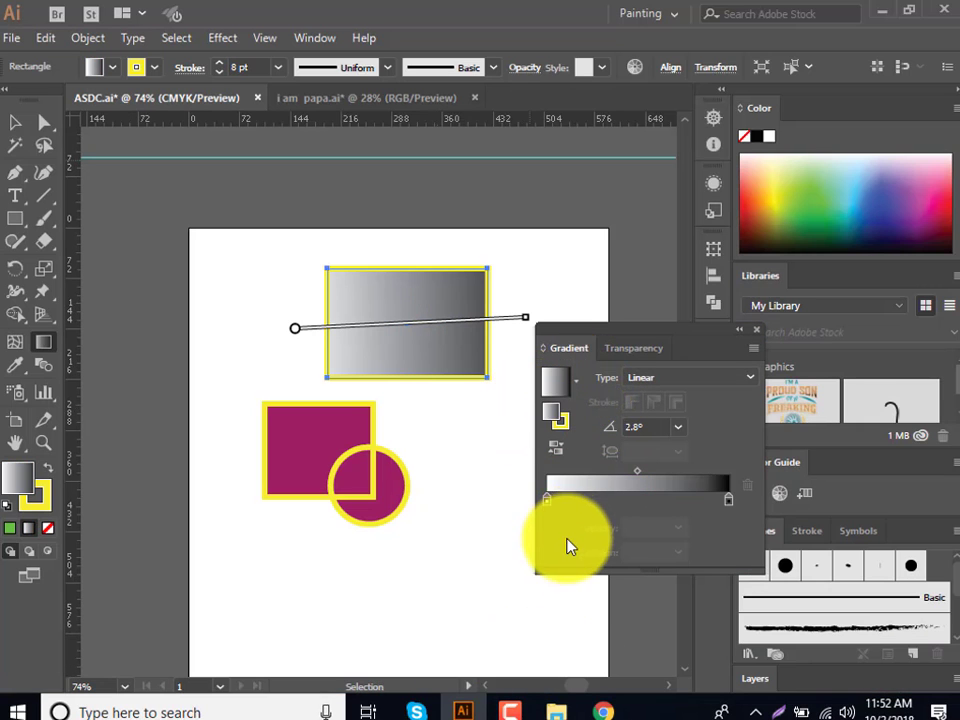
left_click(603, 710)
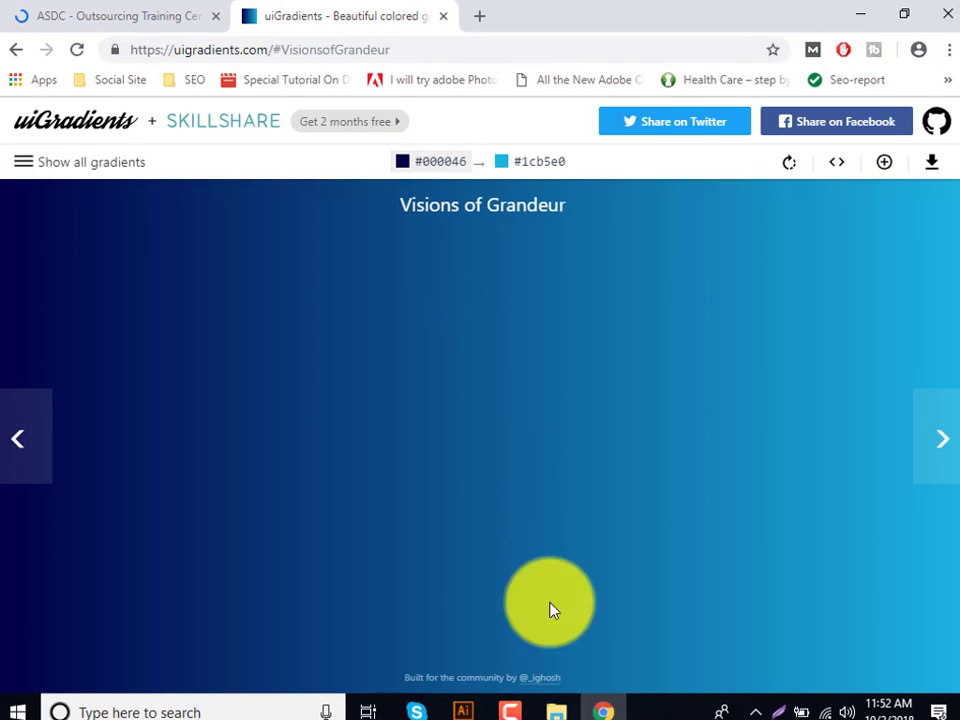
left_click(604, 706)
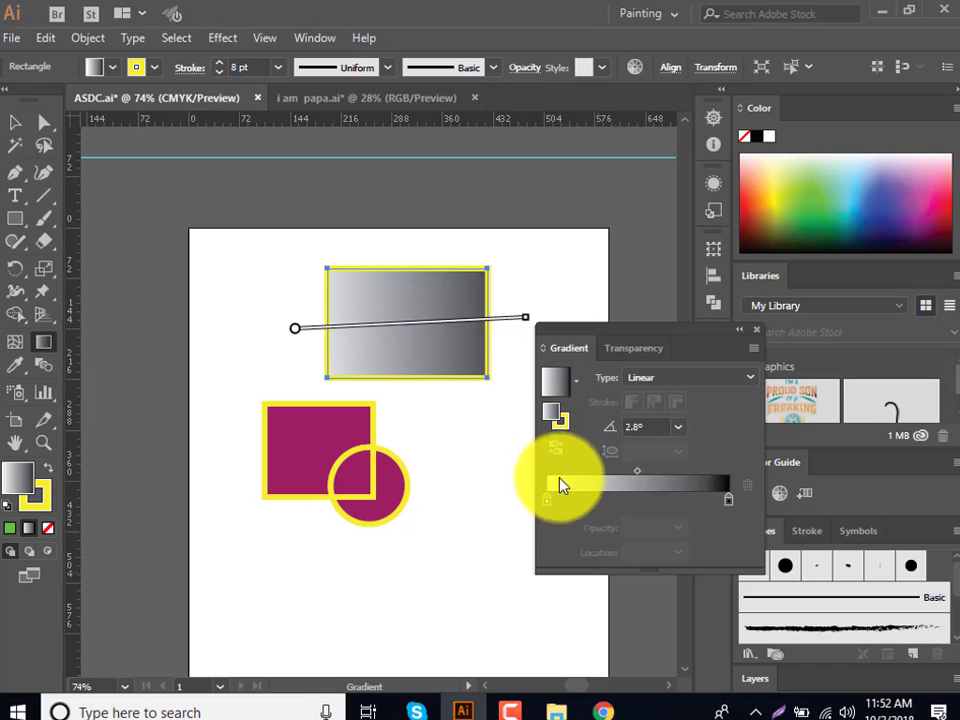
Set the gradient's left stop to dark navy #000046, then check the browser for the end colour
left_click(547, 503)
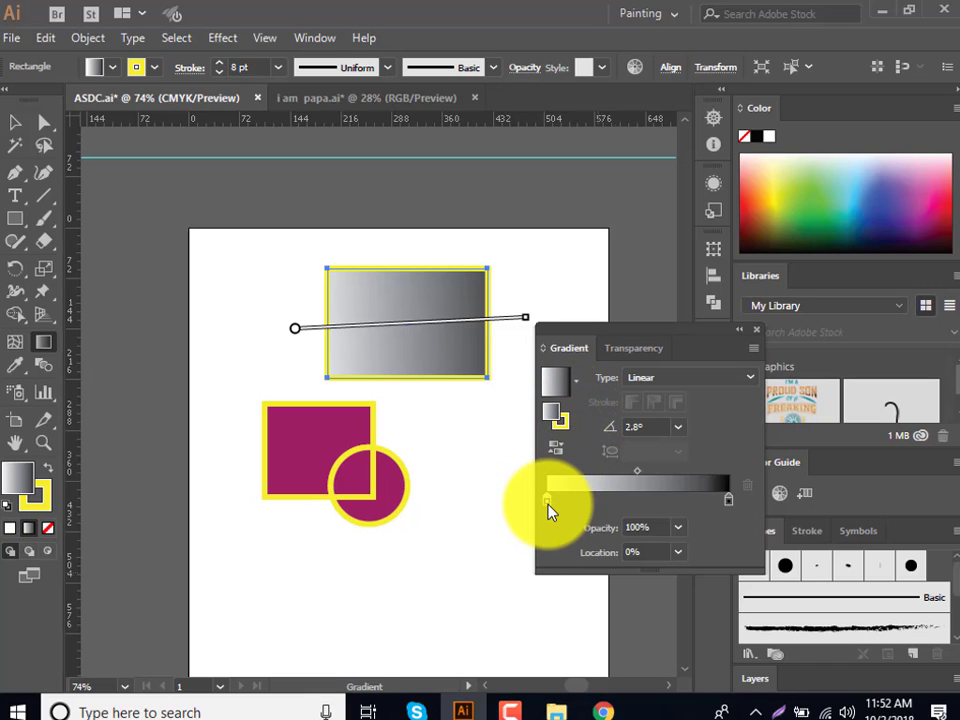
double_click(24, 480)
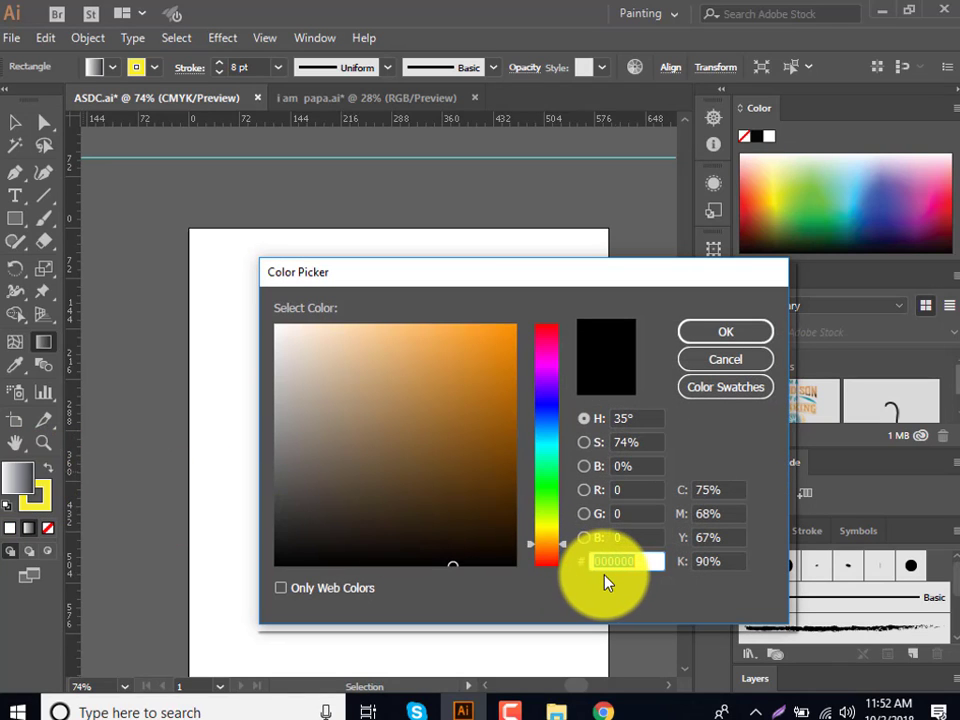
type("000046")
left_click(726, 331)
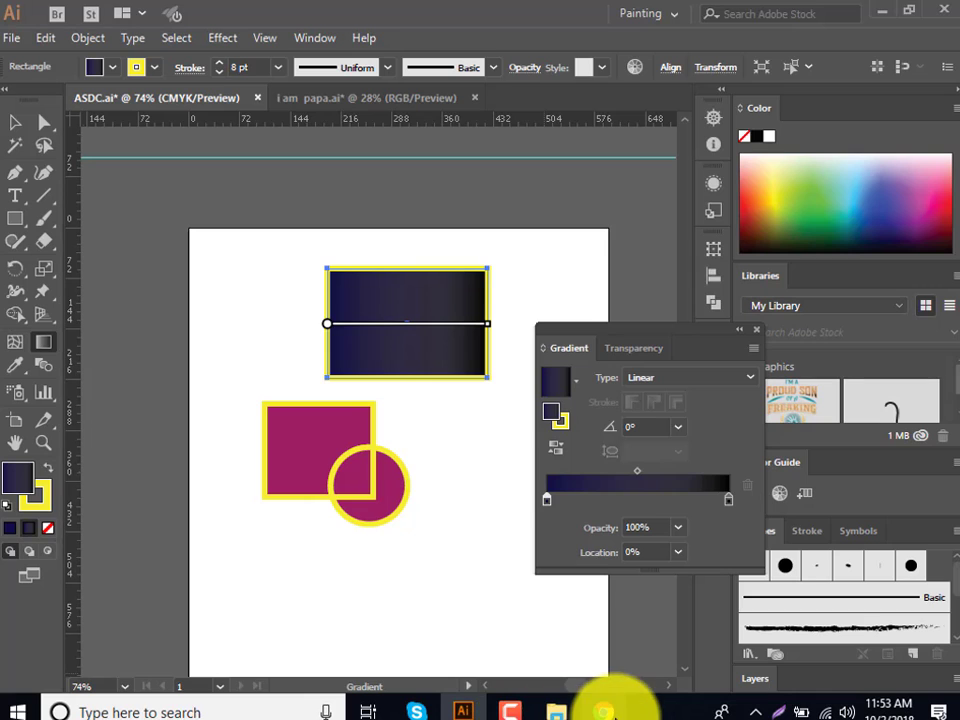
left_click(603, 710)
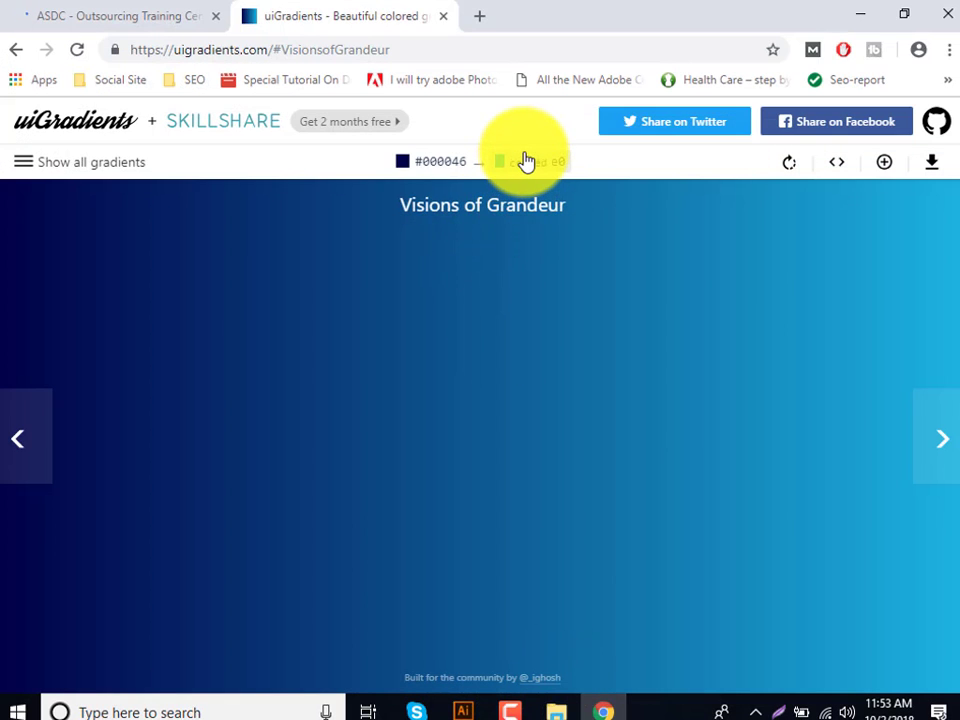
left_click(598, 710)
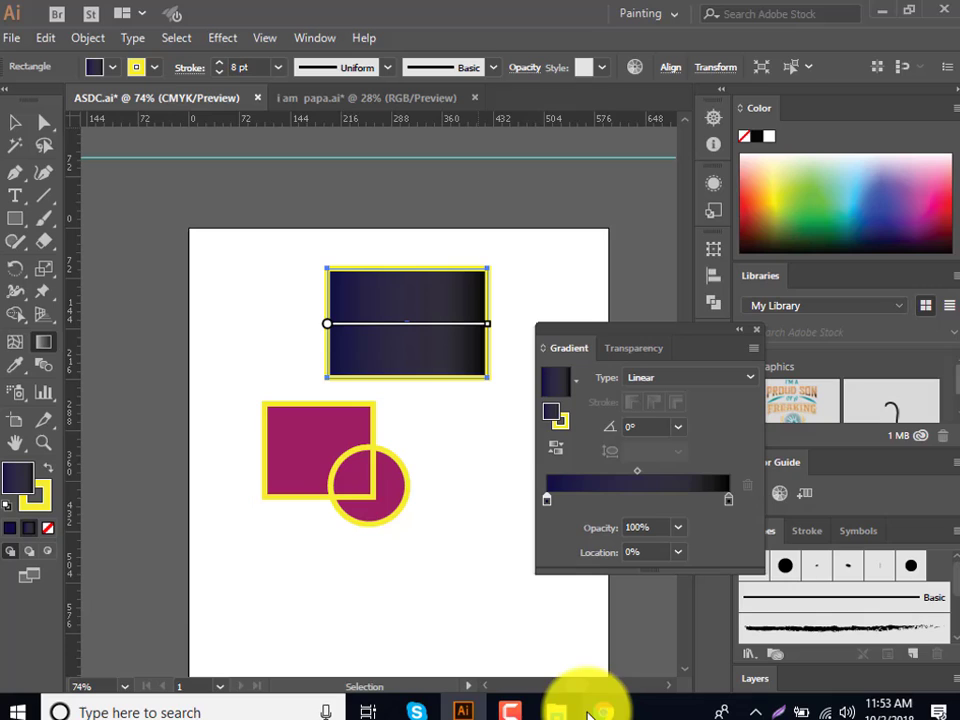
Set the right gradient stop to #1CB5E0 and compare the result against the uiGradients page
left_click(729, 500)
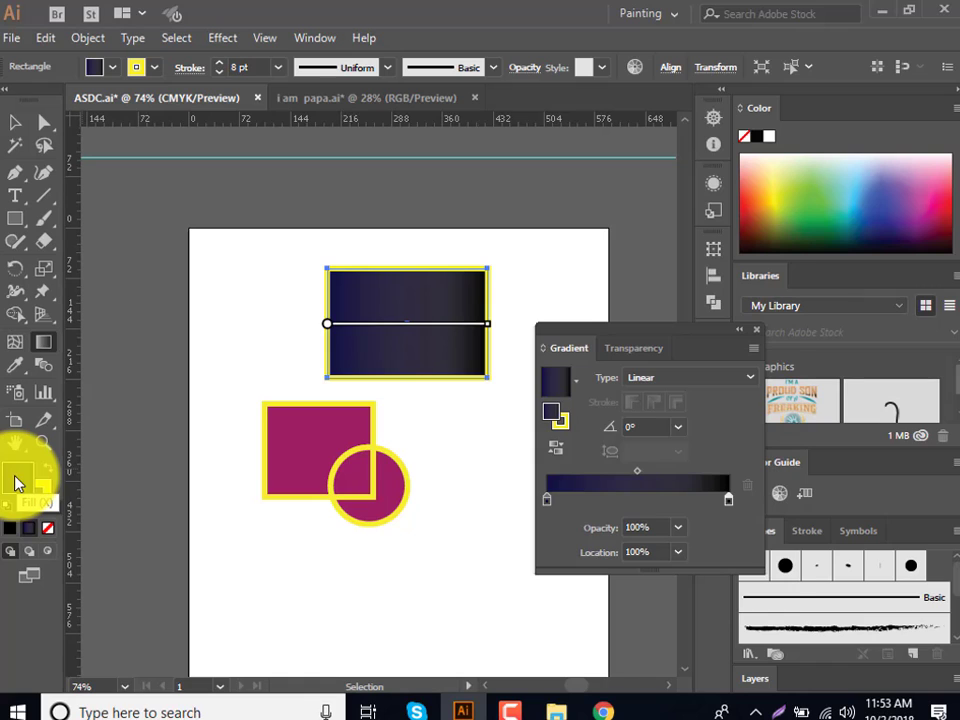
double_click(15, 483)
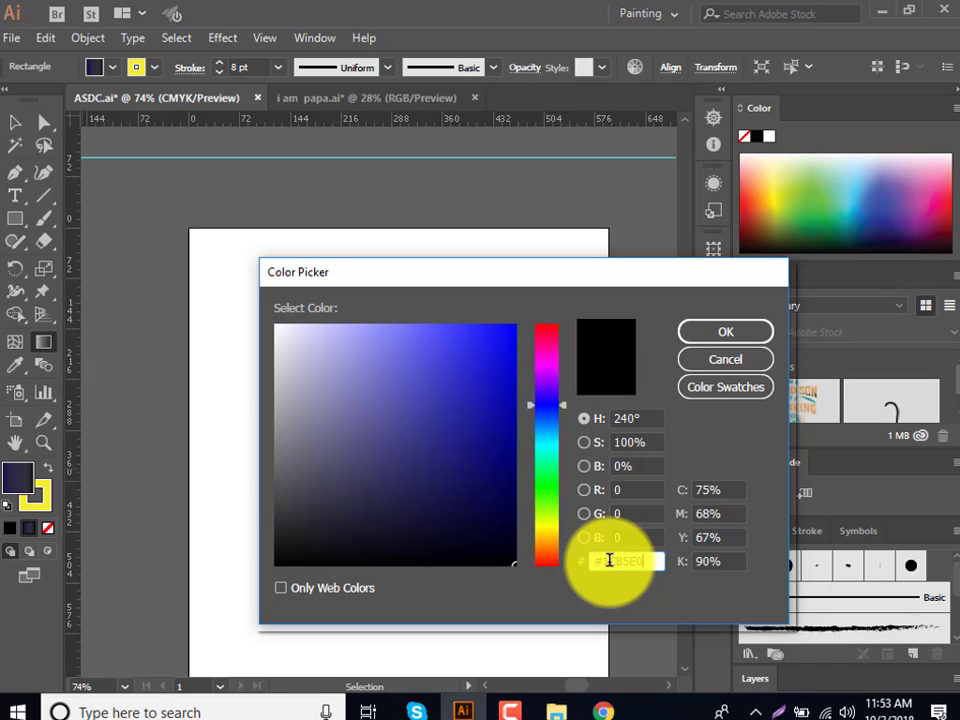
left_click(722, 334)
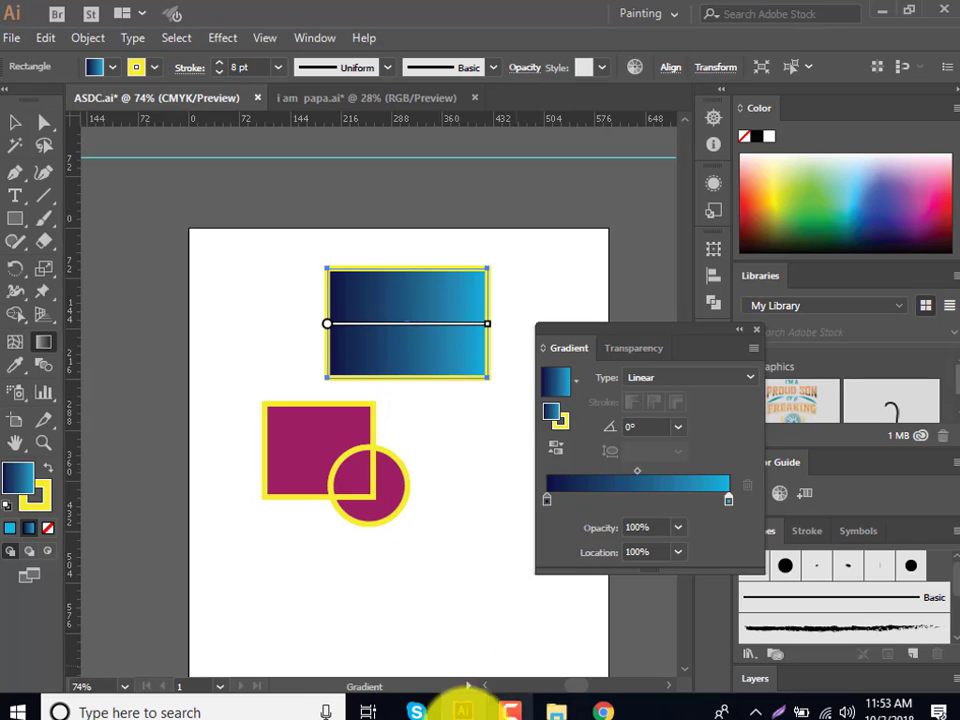
left_click(603, 711)
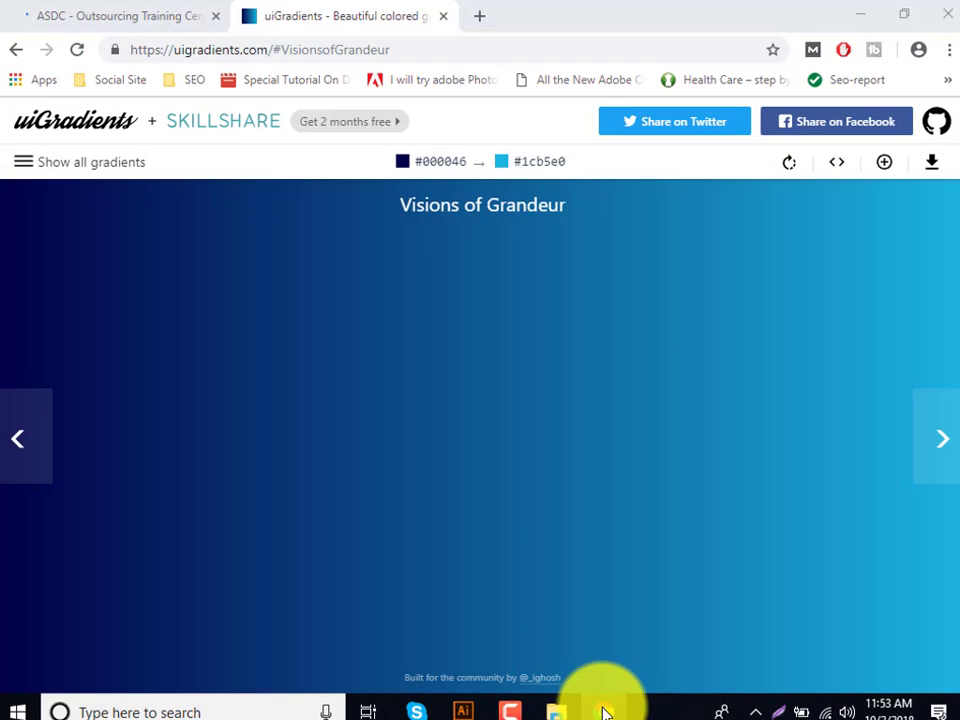
left_click(603, 711)
left_click(603, 711)
Drag the gradient from the rectangle's top-left to bottom-right corner, giving a -33.4° angle
left_click(603, 711)
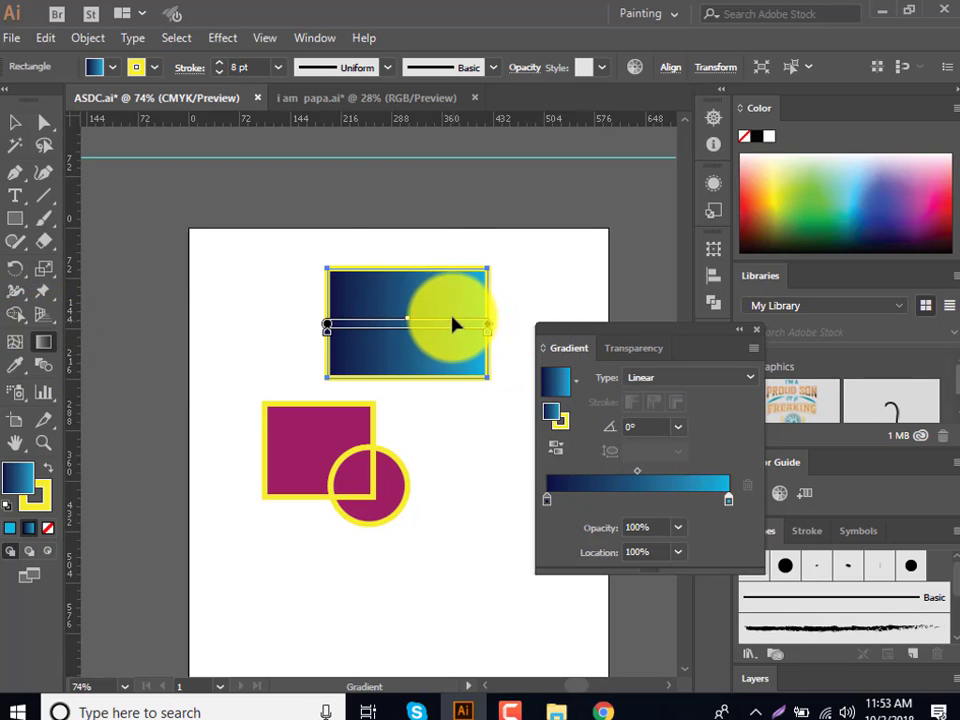
left_click_drag(404, 247, 410, 397)
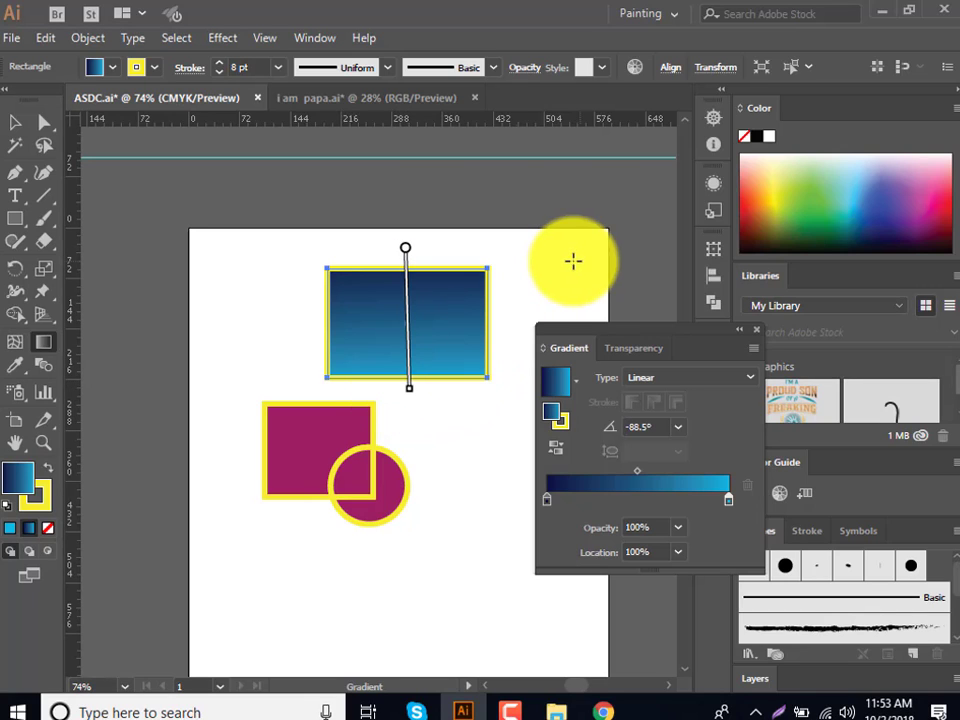
mouse_move(508, 259)
left_mouse_down()
mouse_move(317, 359)
mouse_move(315, 380)
left_mouse_up()
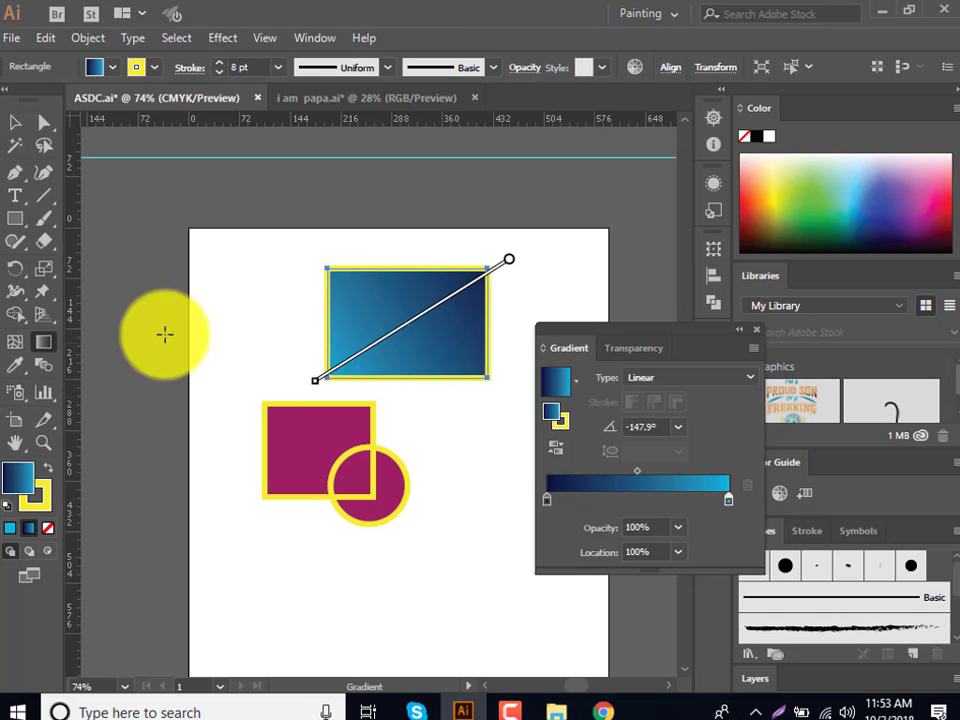
mouse_move(306, 257)
left_mouse_down()
mouse_move(440, 357)
mouse_move(500, 383)
left_mouse_up()
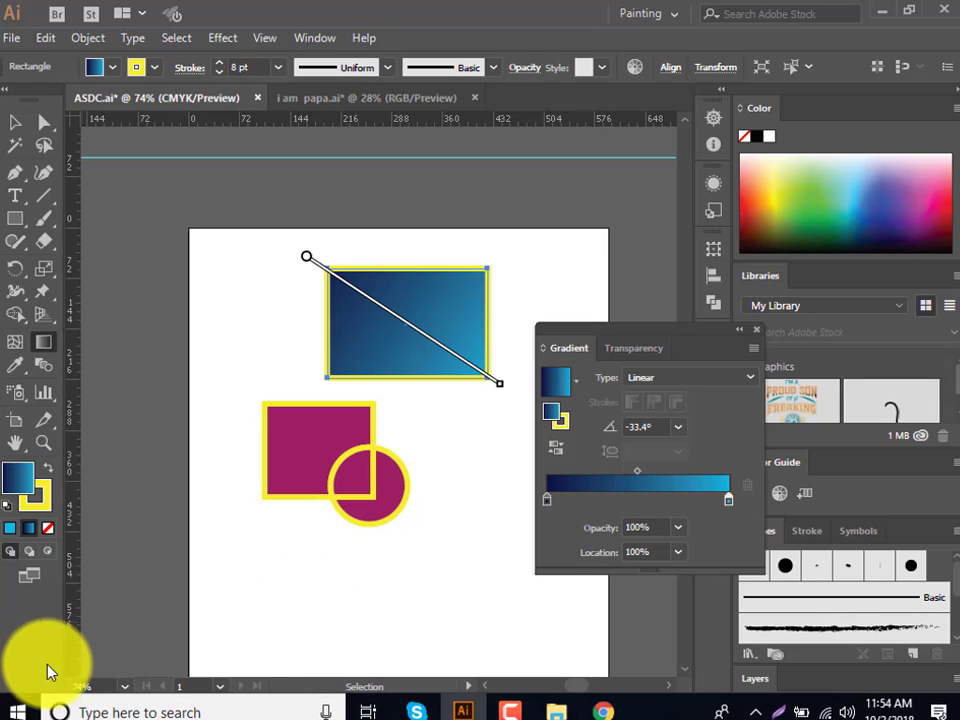
Close ASDC.ai discarding its unsaved changes, then start closing i am papa.ai
left_click(943, 10)
left_click(583, 384)
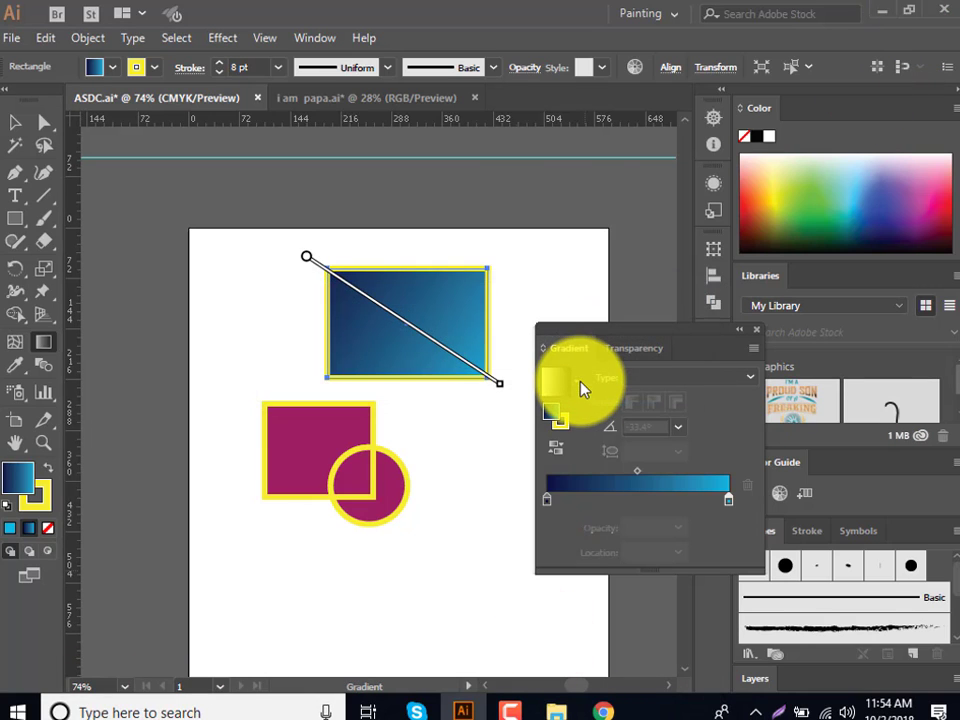
left_click(510, 709)
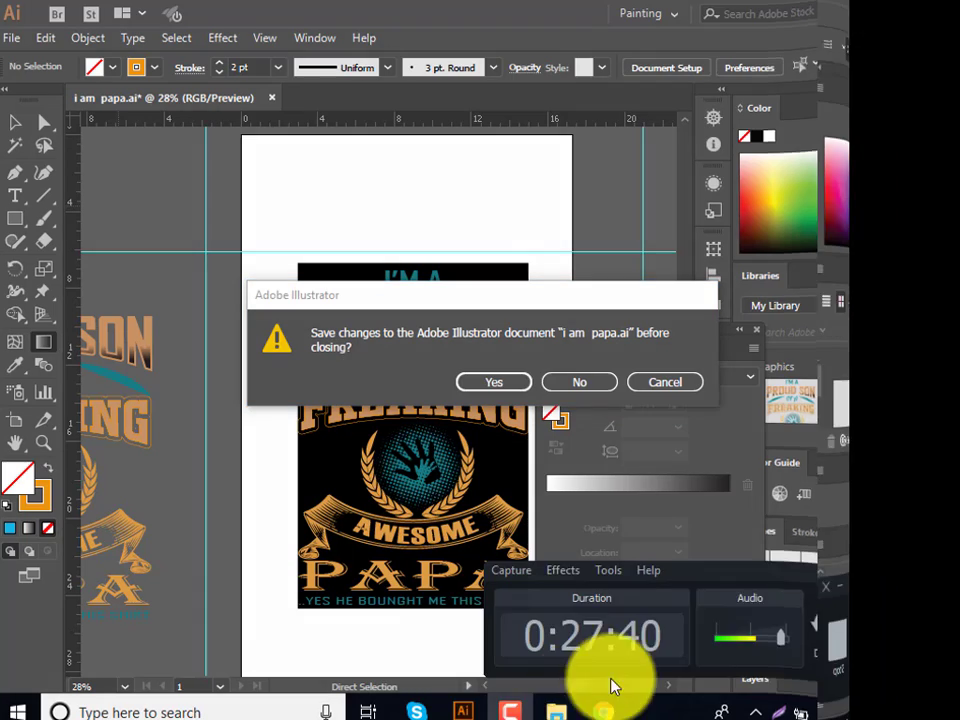